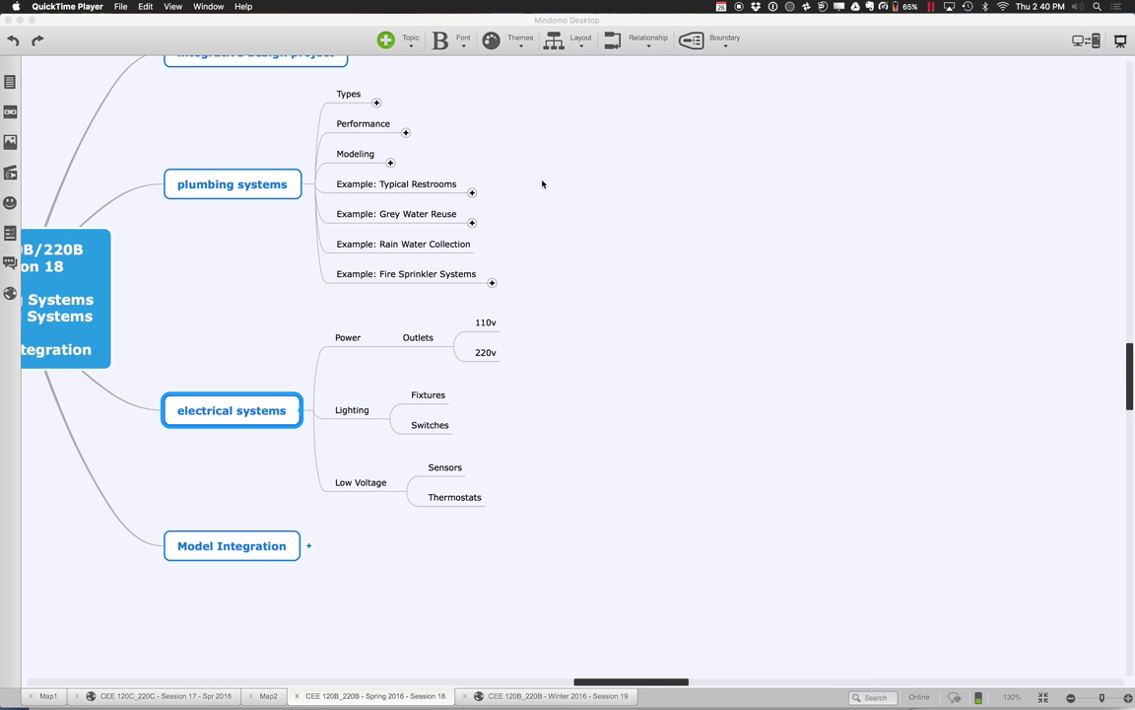
Switch to Revit and open the 1 - Ceiling Elec reflected ceiling plan
{"action": "key", "text": "ctrl+Right"}
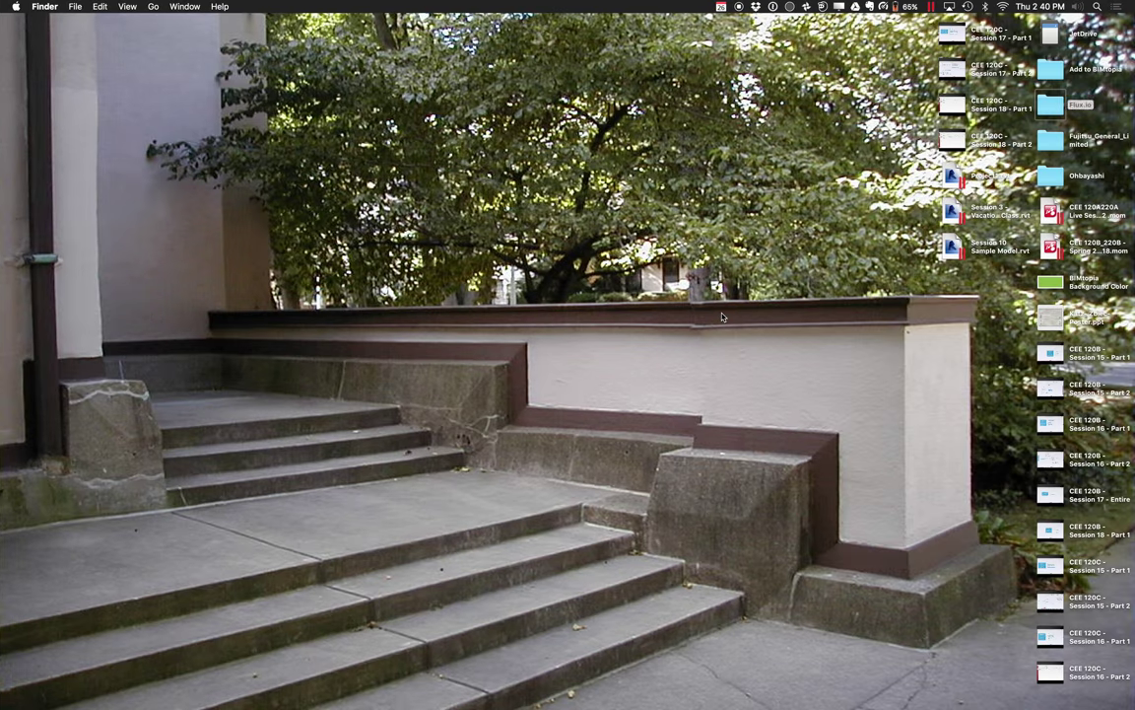
{"action": "key", "text": "ctrl+Left"}
{"action": "key", "text": "ctrl+Left"}
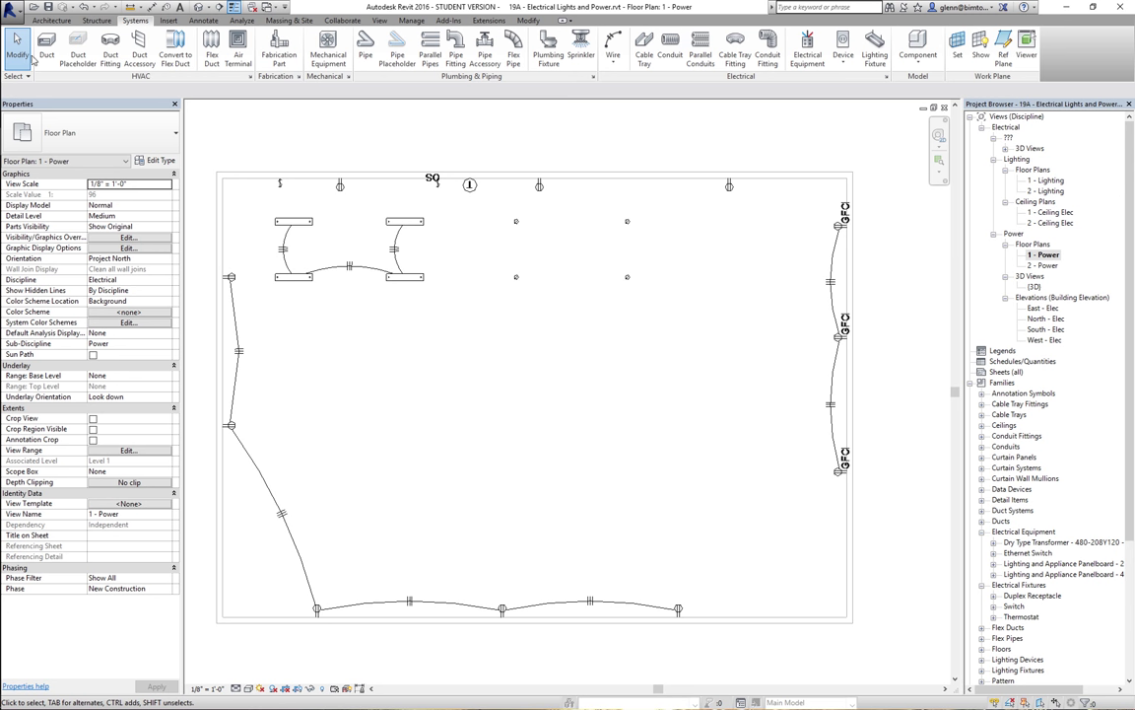
{"action": "left_click", "coordinate": [18, 51]}
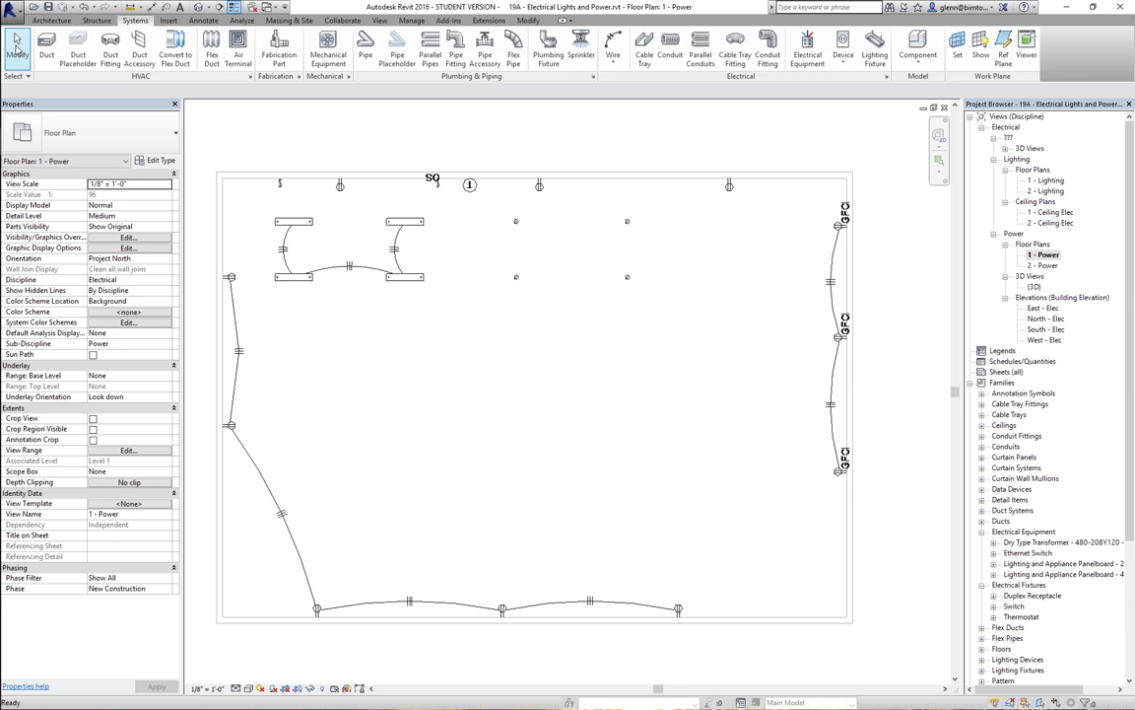
{"action": "left_click", "coordinate": [16, 44]}
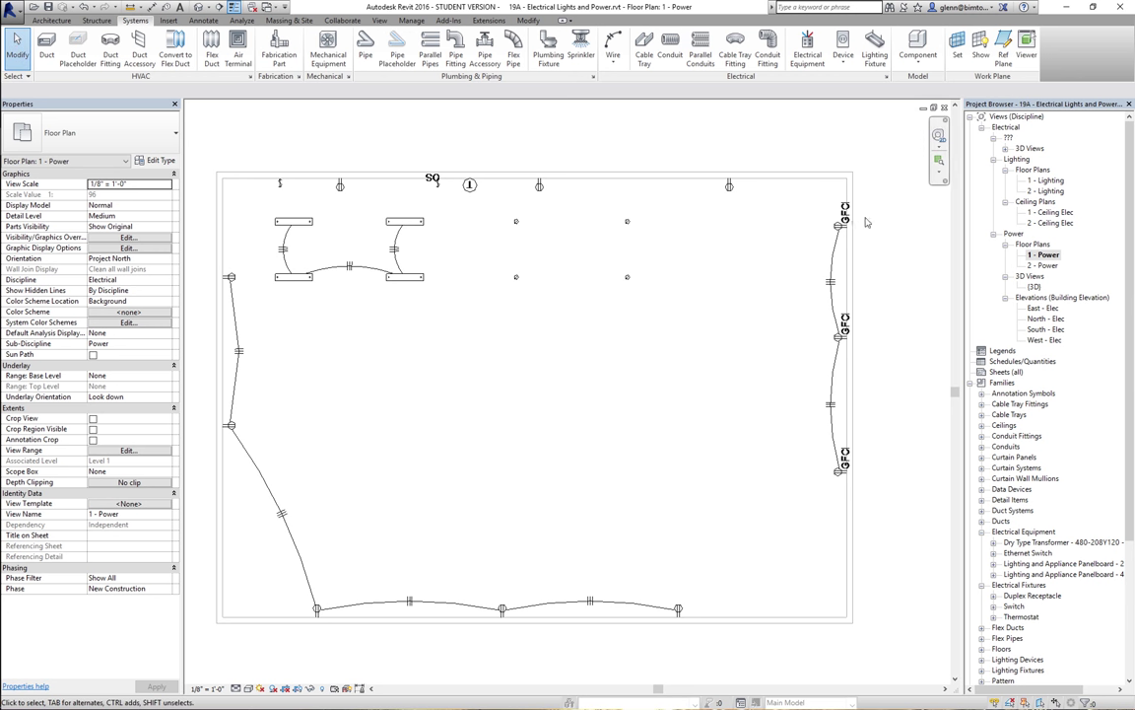
{"action": "double_click", "coordinate": [1052, 212]}
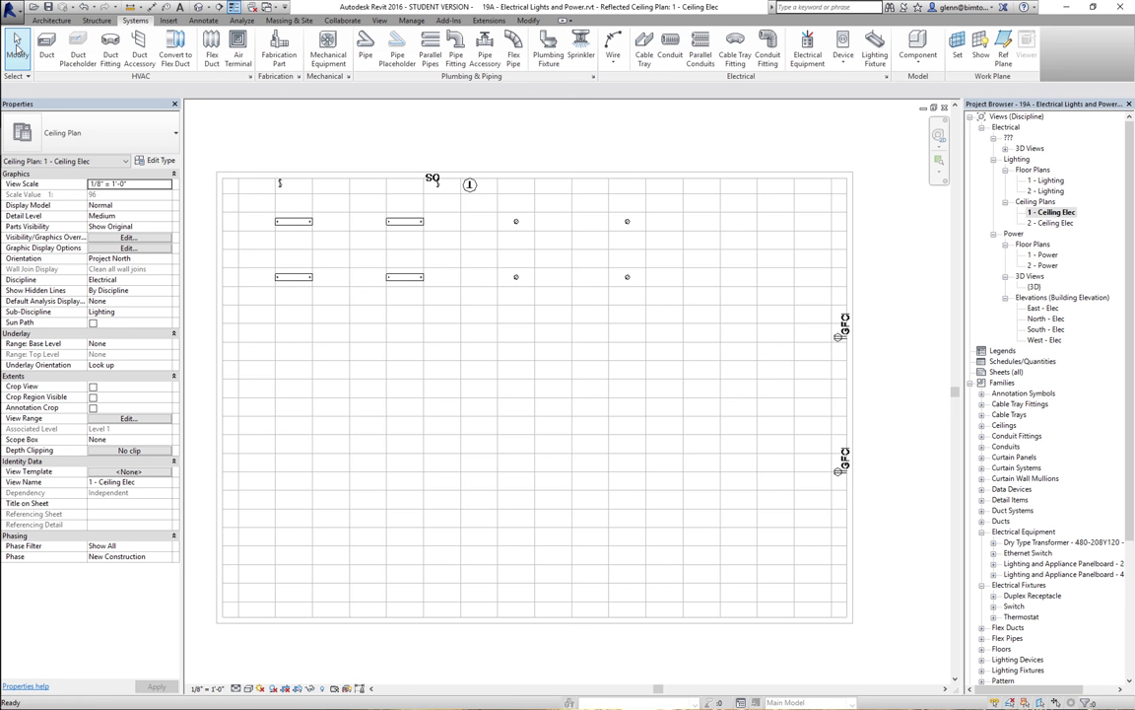
Try changing the upper-left 48" pendant light to the Pendant Light - Linear - 2 Lamp 96" - 120V type
{"action": "left_click", "coordinate": [300, 231]}
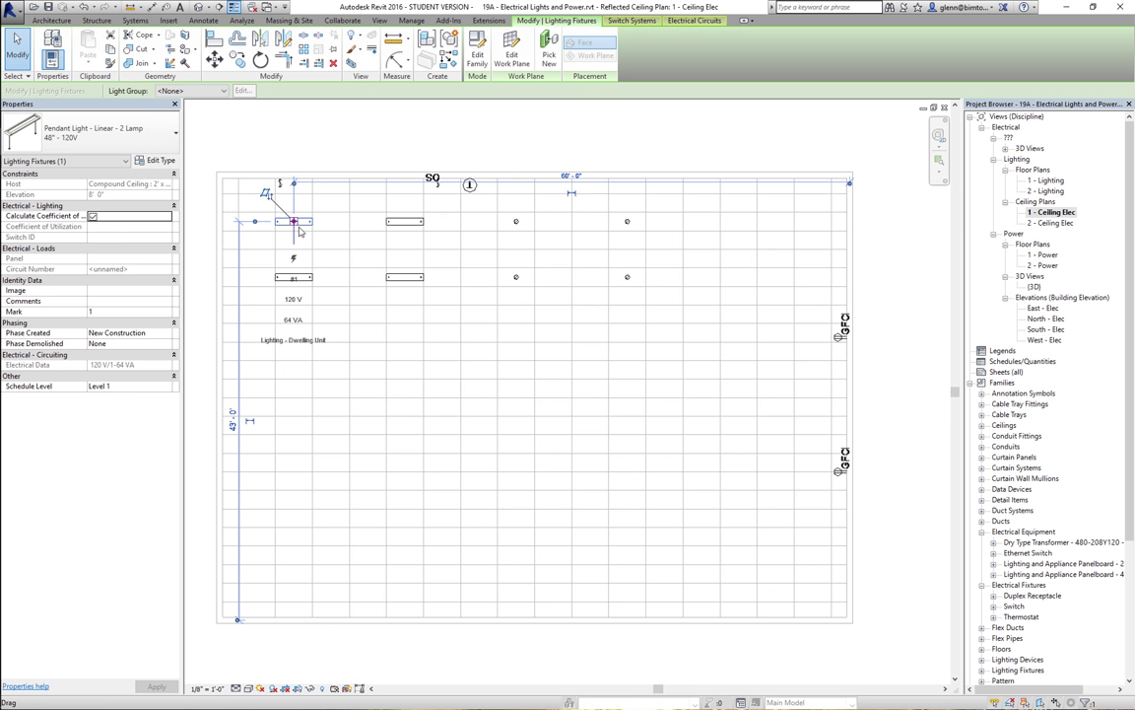
{"action": "left_click", "coordinate": [174, 138]}
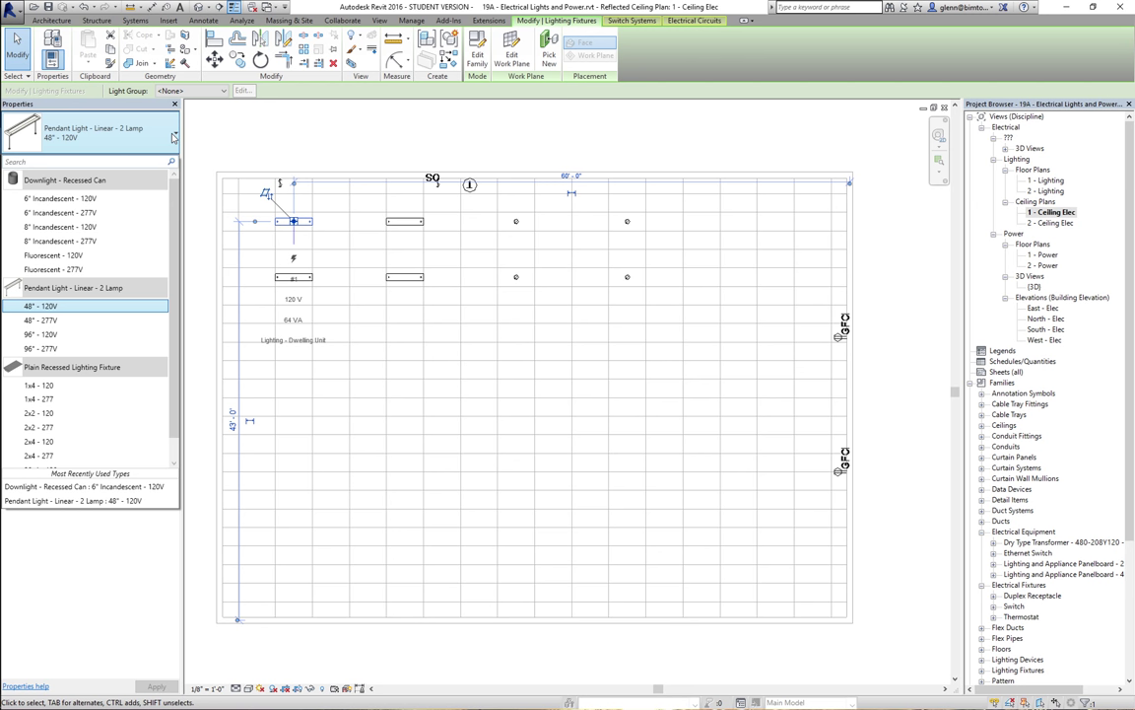
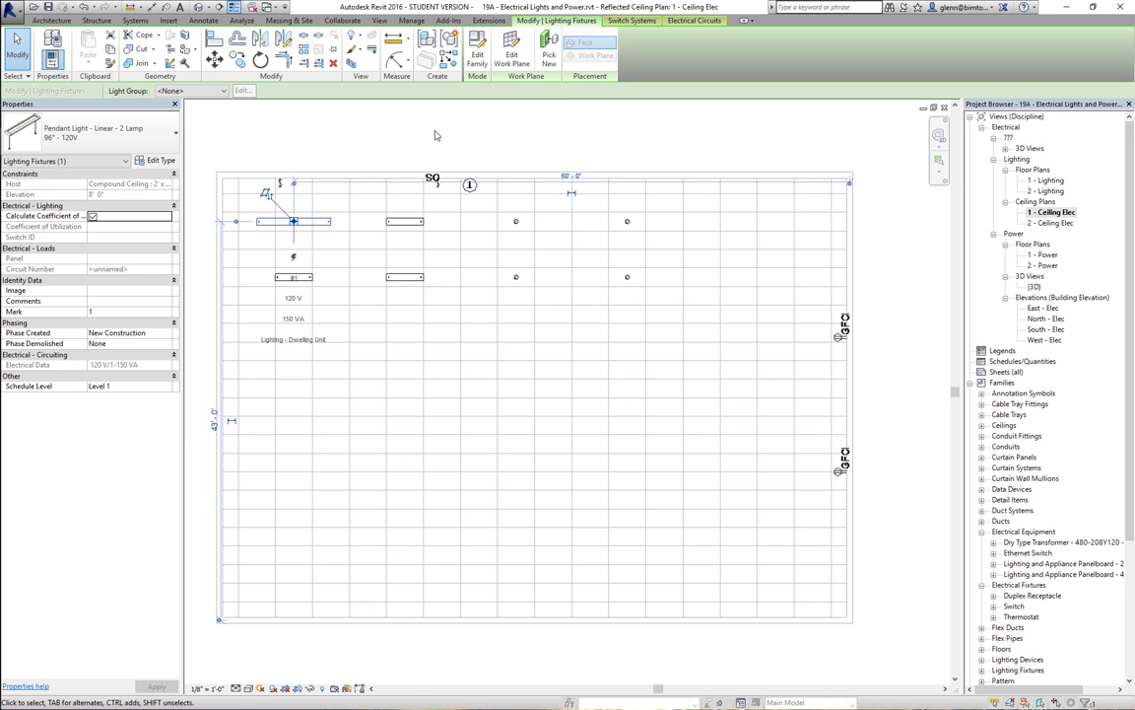
{"action": "key", "text": "Escape"}
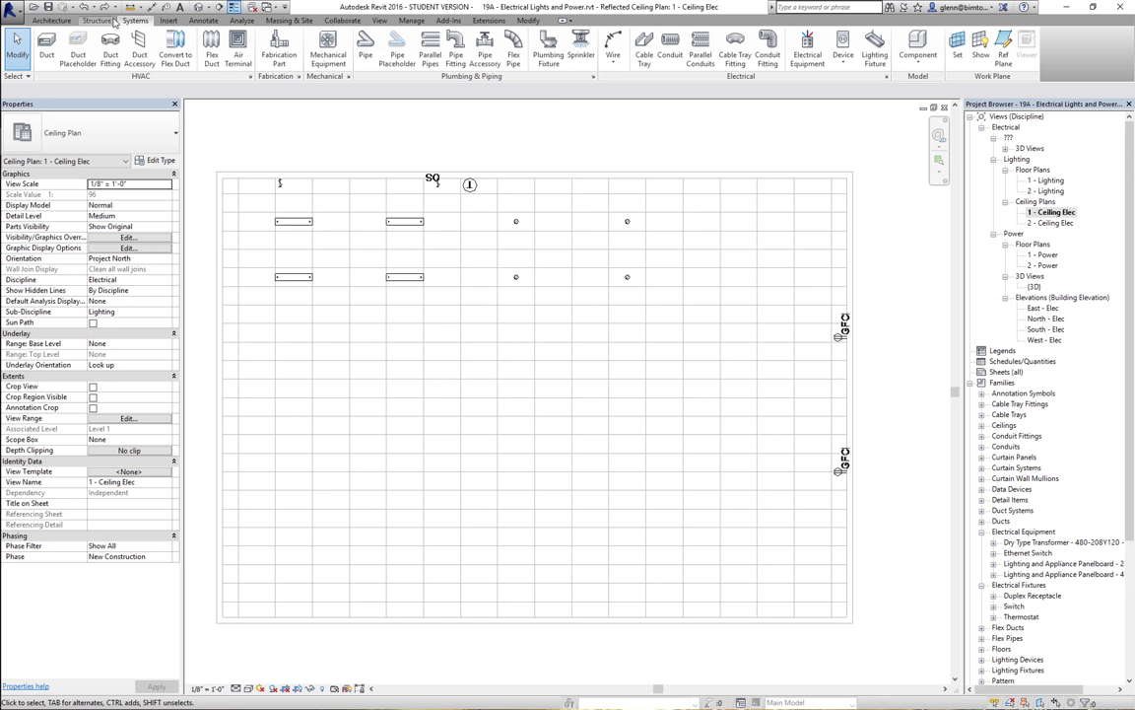
Place four Pendant Light - Linear - 2 Lamp 96" - 120V fixtures on the ceiling face in a two-by-two grid, and inspect one's properties
{"action": "left_click", "coordinate": [874, 45]}
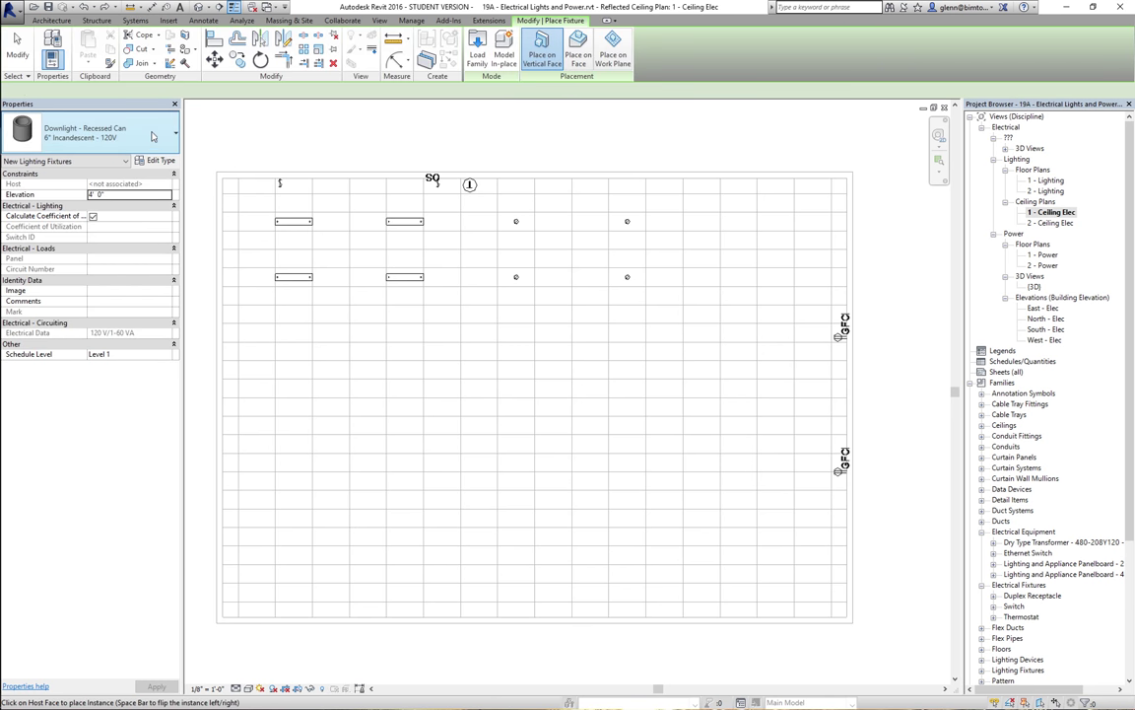
{"action": "left_click", "coordinate": [150, 136]}
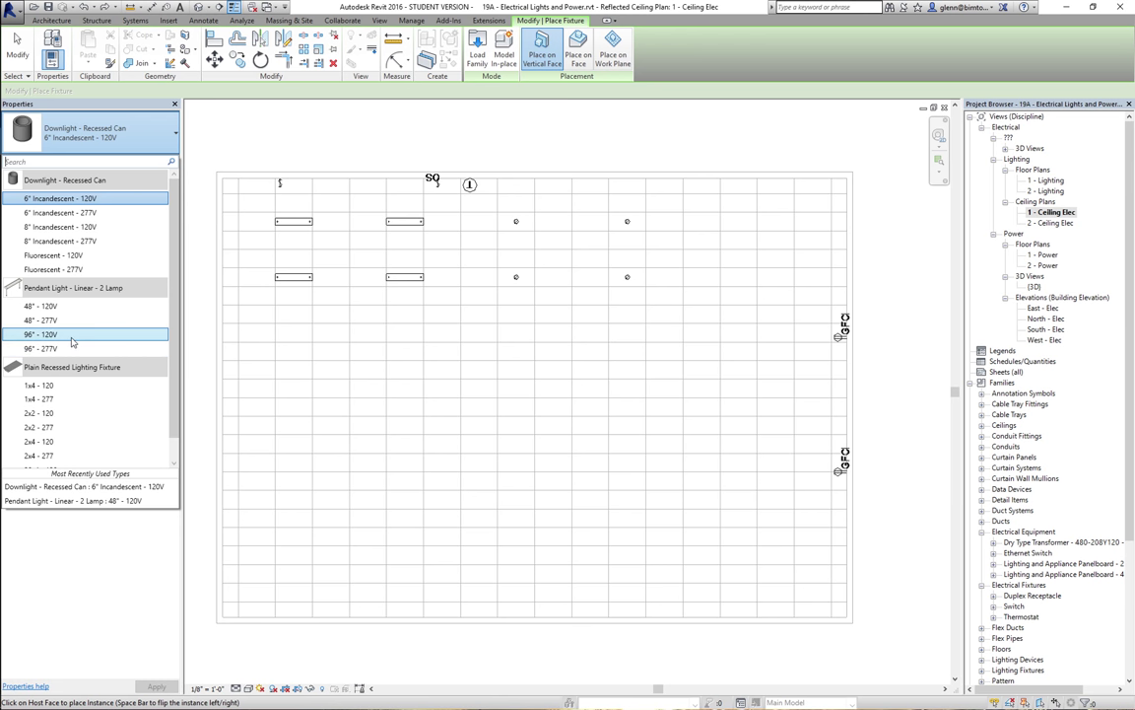
{"action": "key", "text": "Escape"}
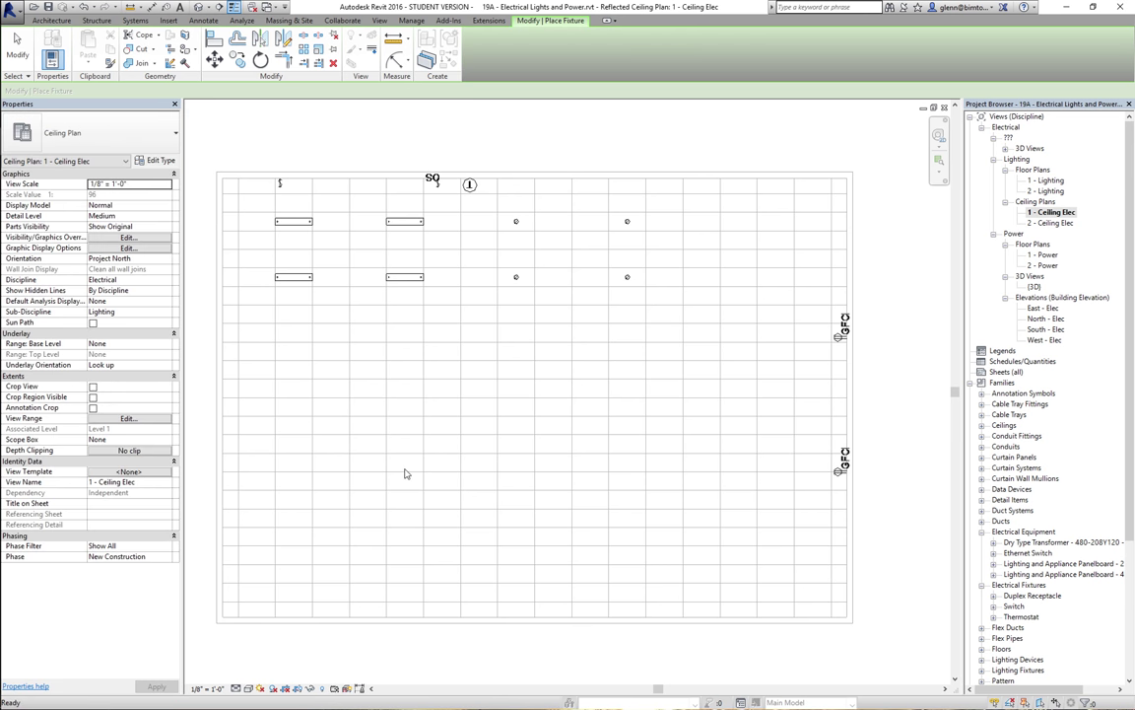
{"action": "left_click", "coordinate": [405, 302]}
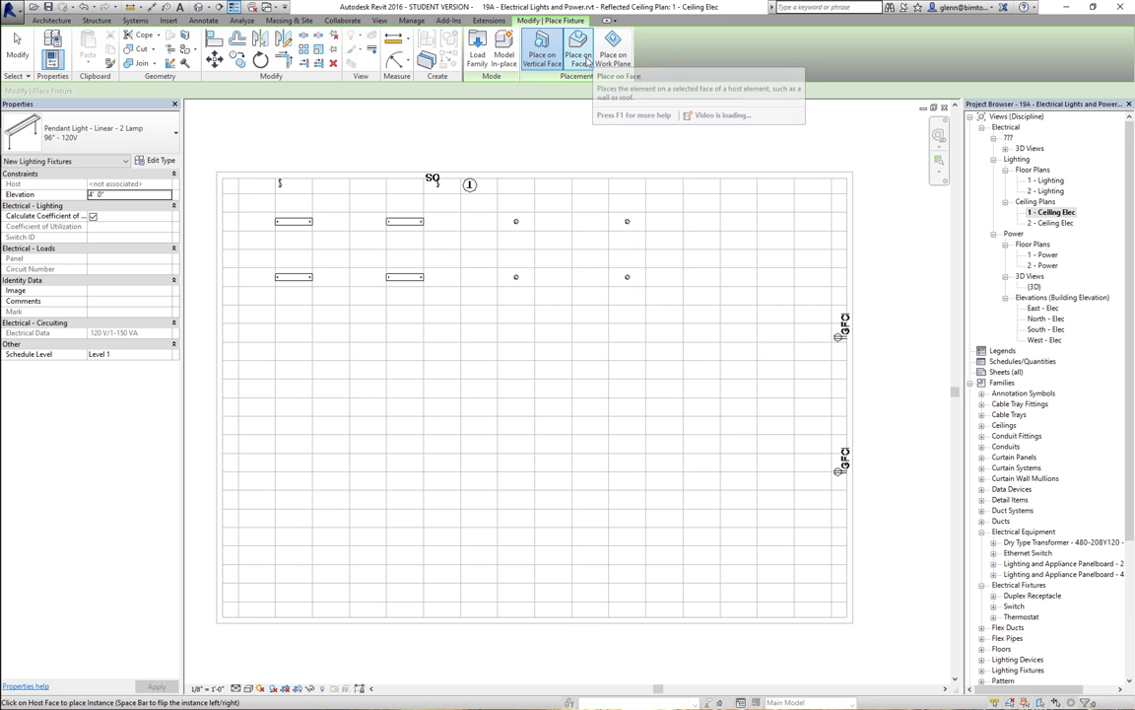
{"action": "left_click", "coordinate": [578, 49]}
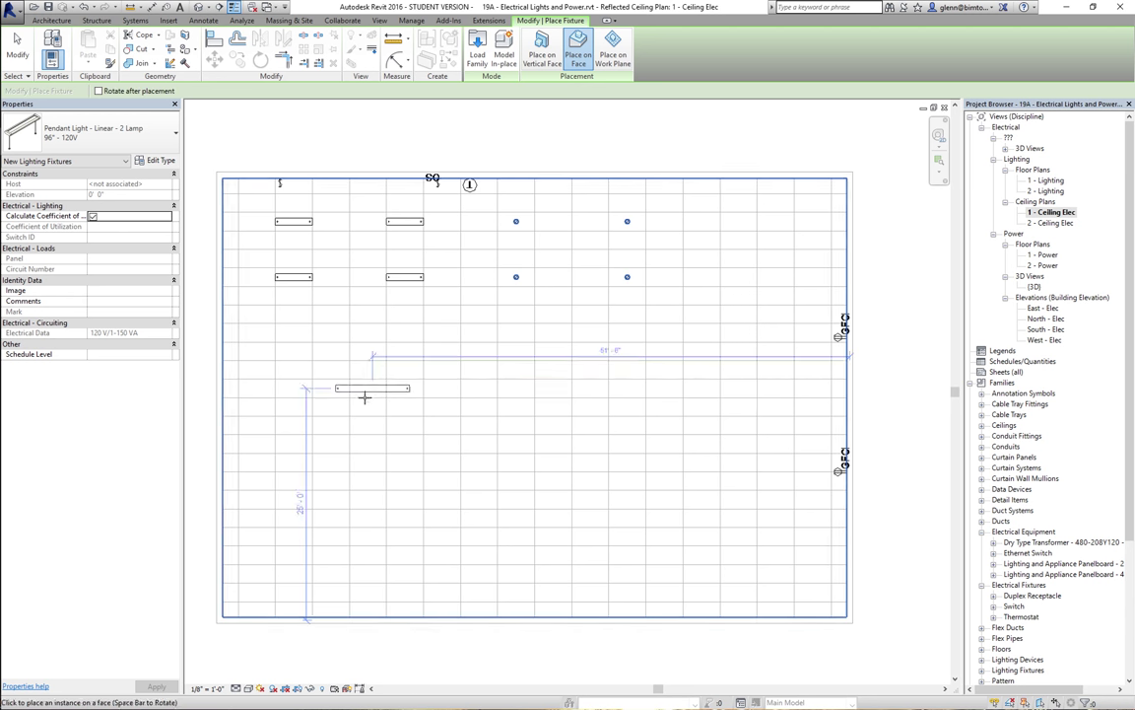
{"action": "left_click", "coordinate": [313, 426]}
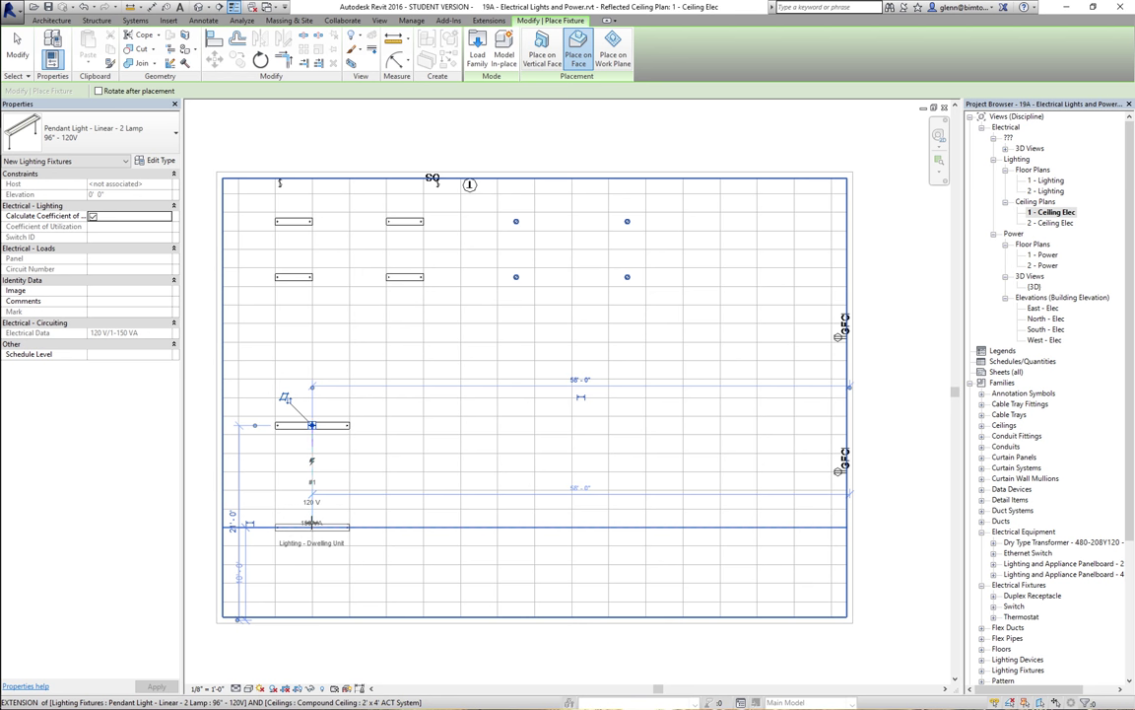
{"action": "left_click", "coordinate": [312, 425]}
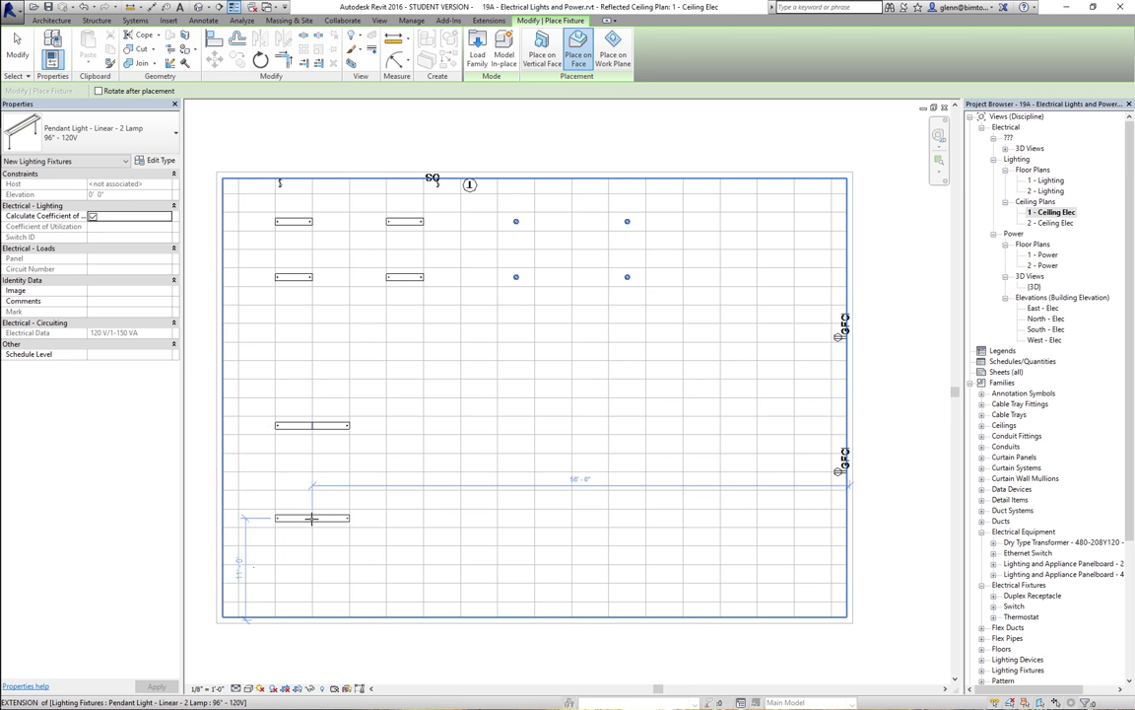
{"action": "left_click", "coordinate": [455, 429]}
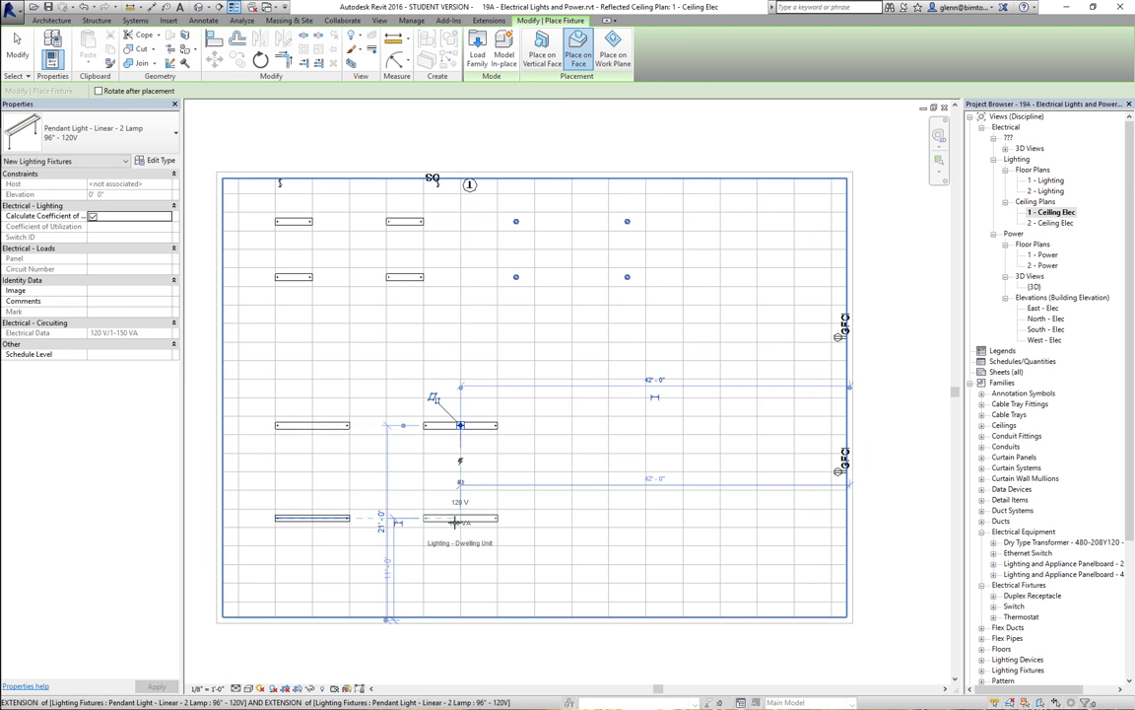
{"action": "left_click", "coordinate": [455, 522]}
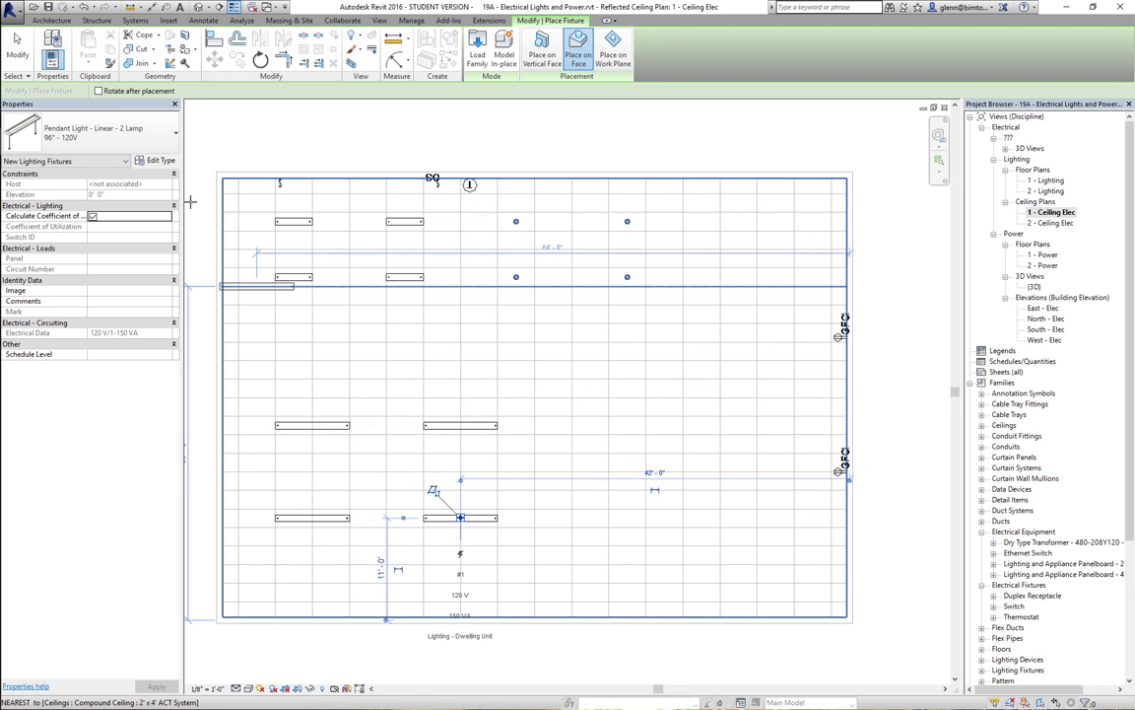
{"action": "left_click", "coordinate": [17, 49]}
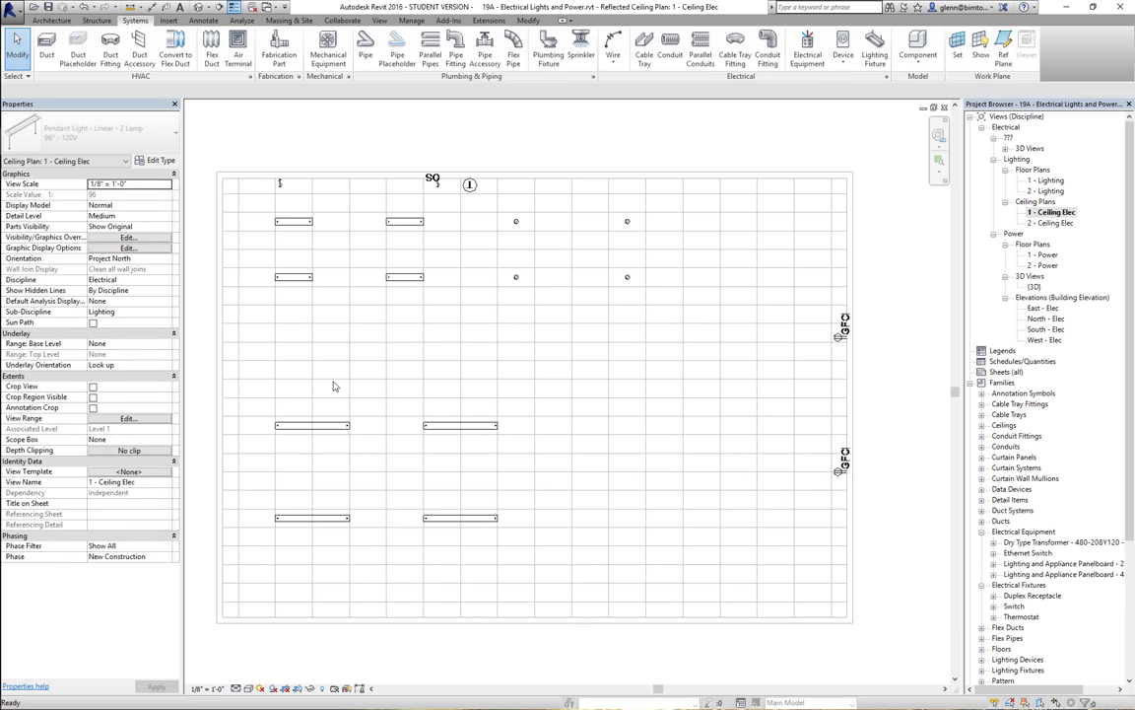
{"action": "left_click", "coordinate": [307, 430]}
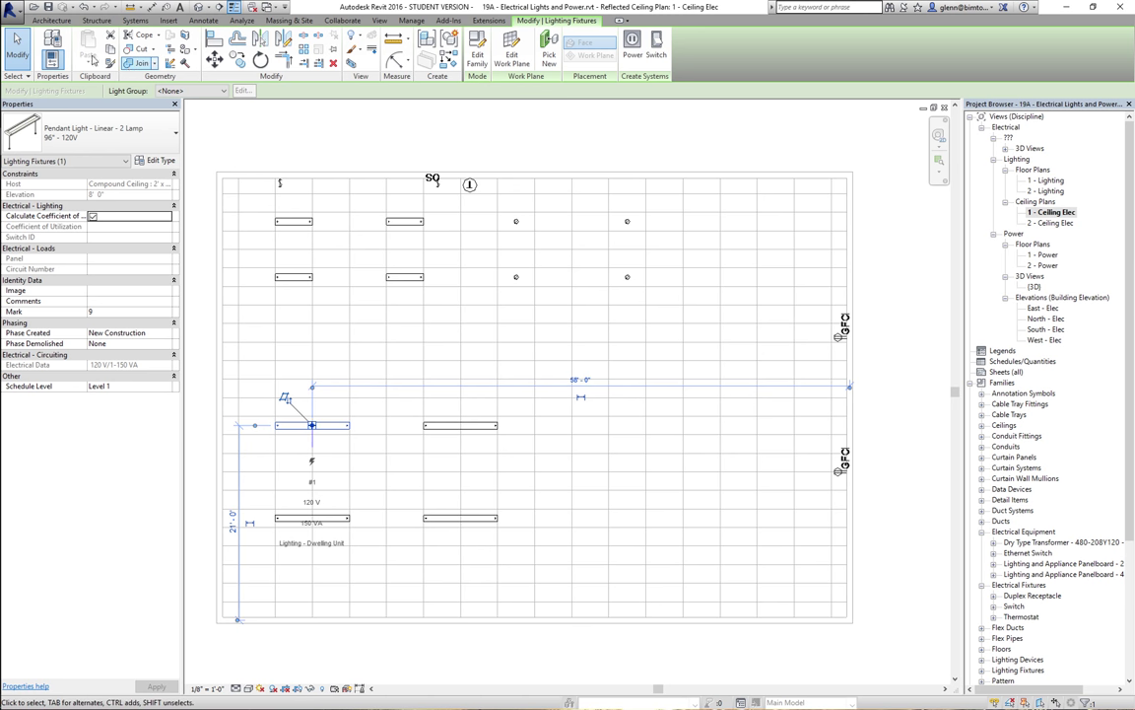
Create a rectangular Generic - 12" architectural floor on Level 2, about 4'-6" deep, just above the ceiling area in the plan
{"action": "left_click", "coordinate": [50, 22]}
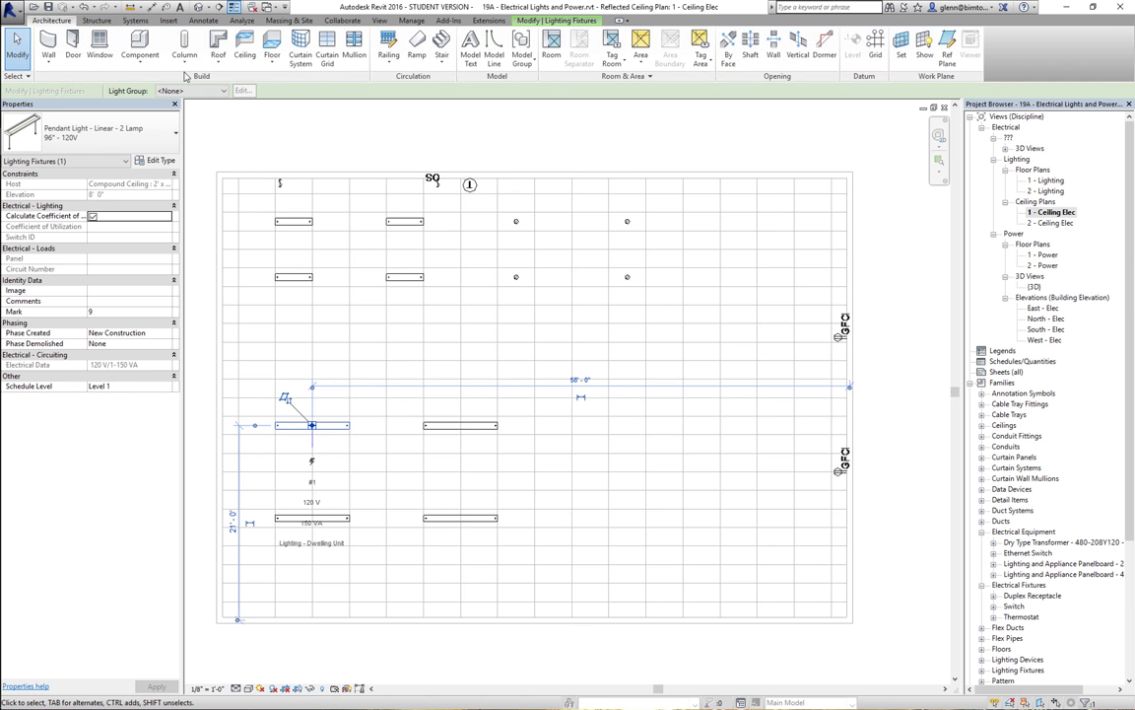
{"action": "left_click", "coordinate": [274, 59]}
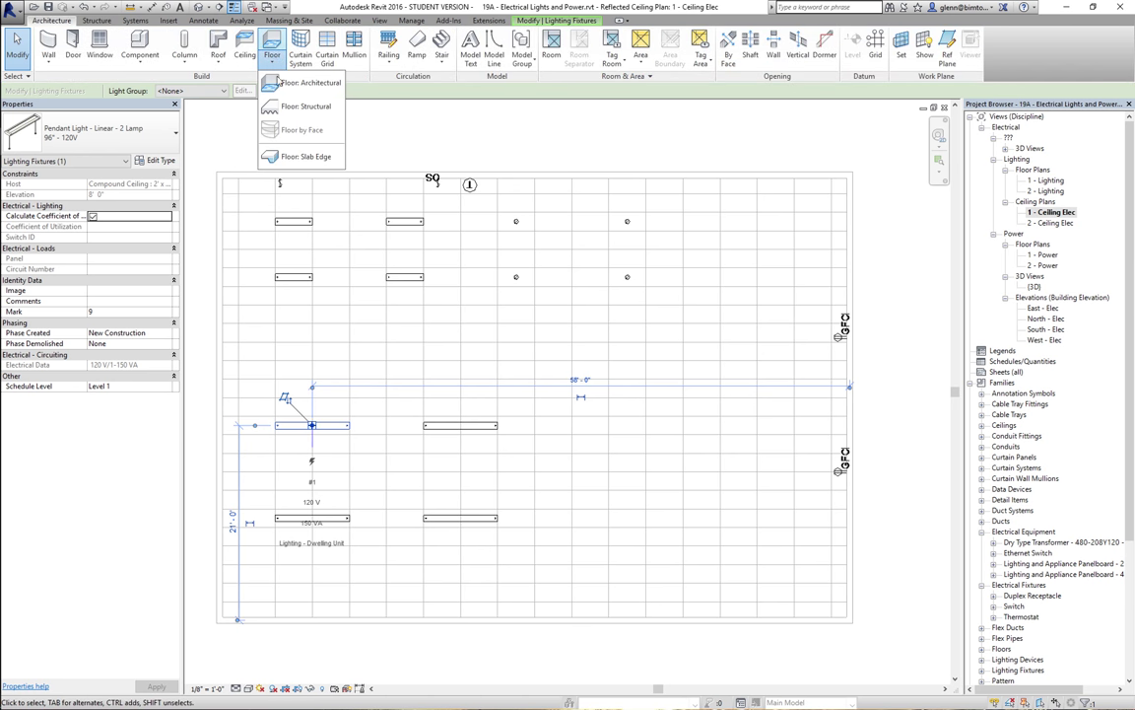
{"action": "left_click", "coordinate": [286, 85]}
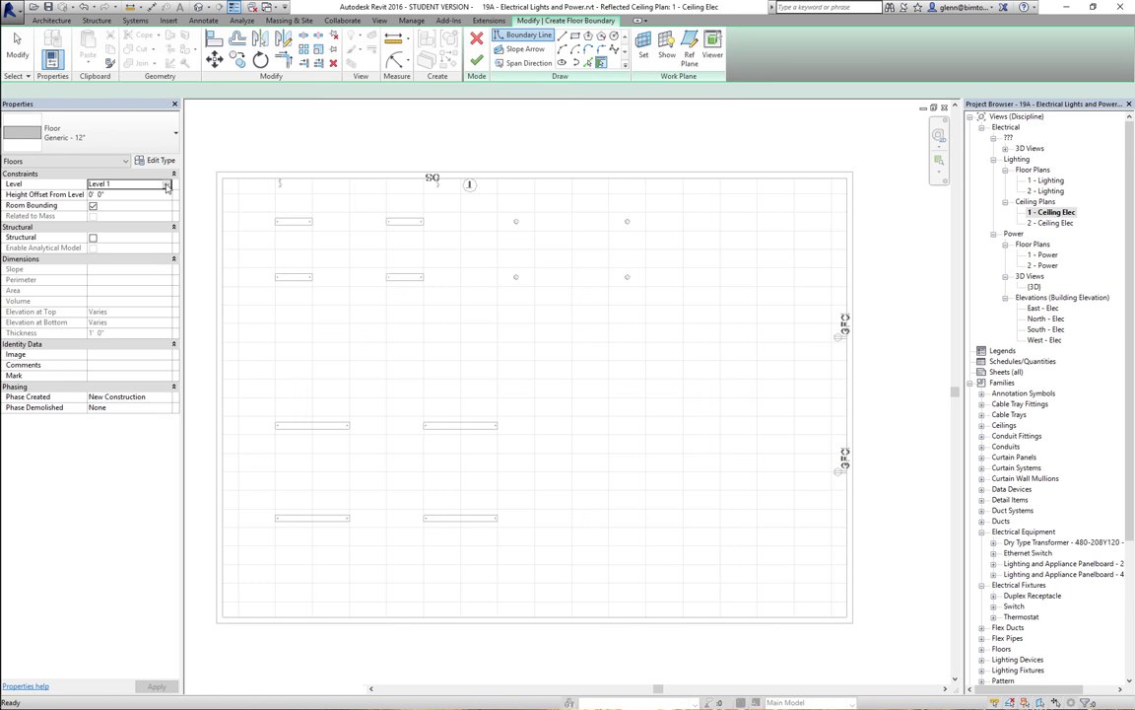
{"action": "left_click", "coordinate": [166, 185]}
{"action": "left_click", "coordinate": [151, 205]}
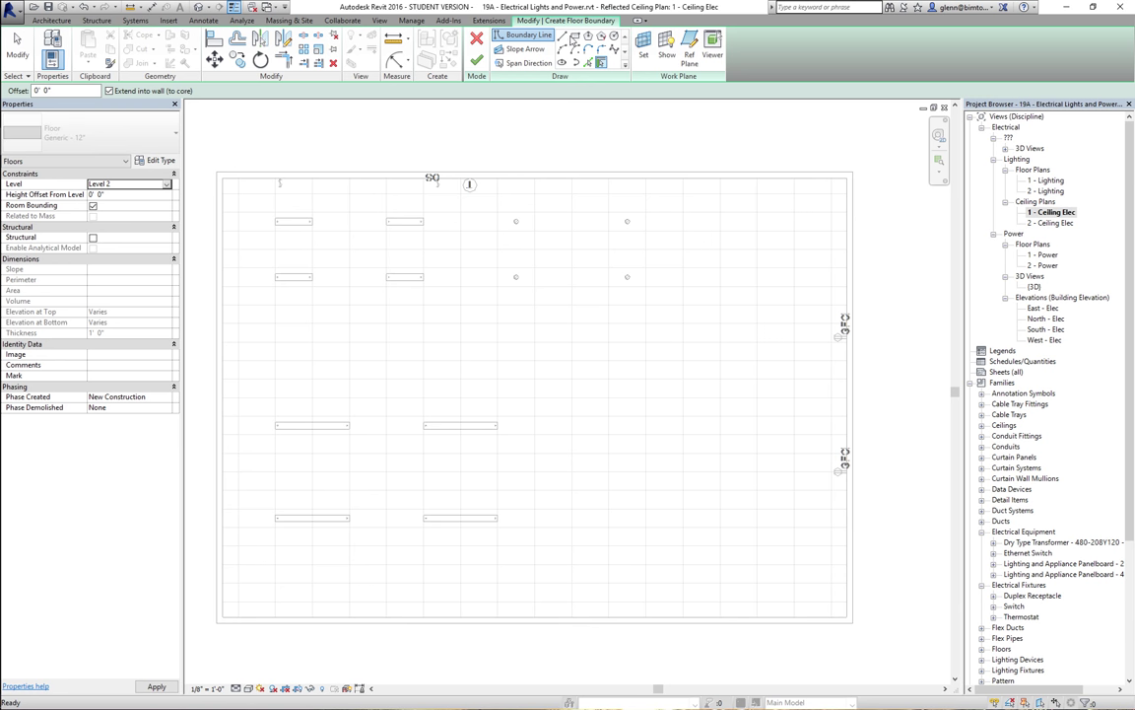
{"action": "left_click", "coordinate": [574, 36]}
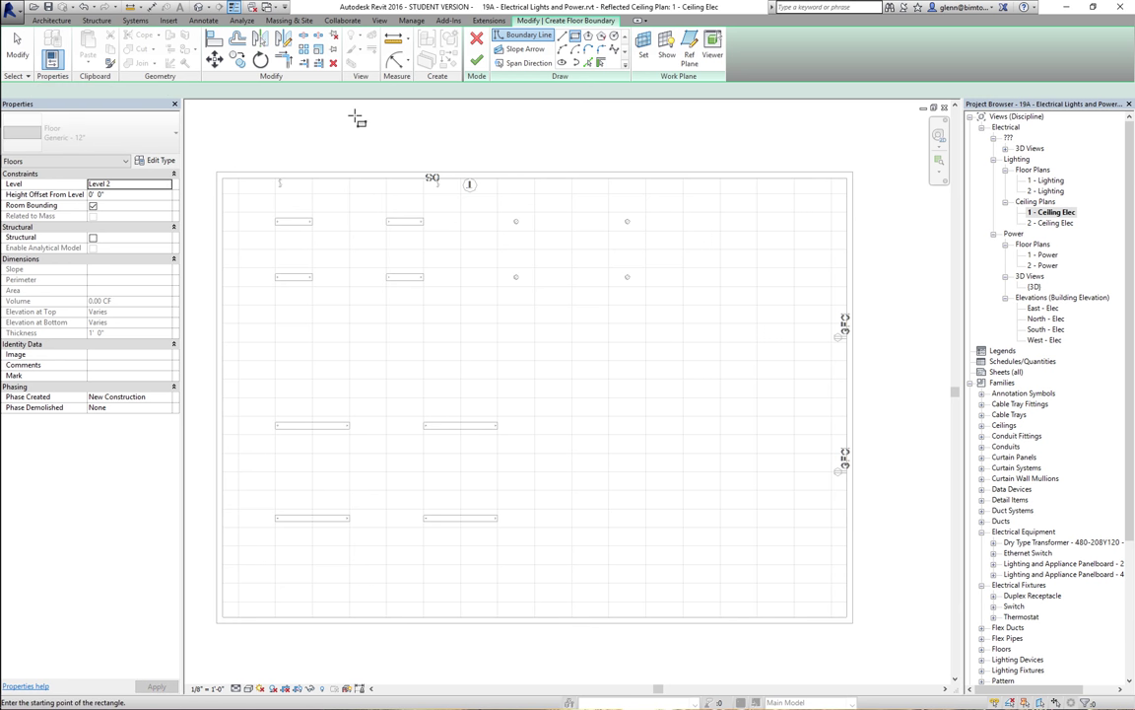
{"action": "left_click", "coordinate": [355, 116]}
{"action": "left_click", "coordinate": [480, 156]}
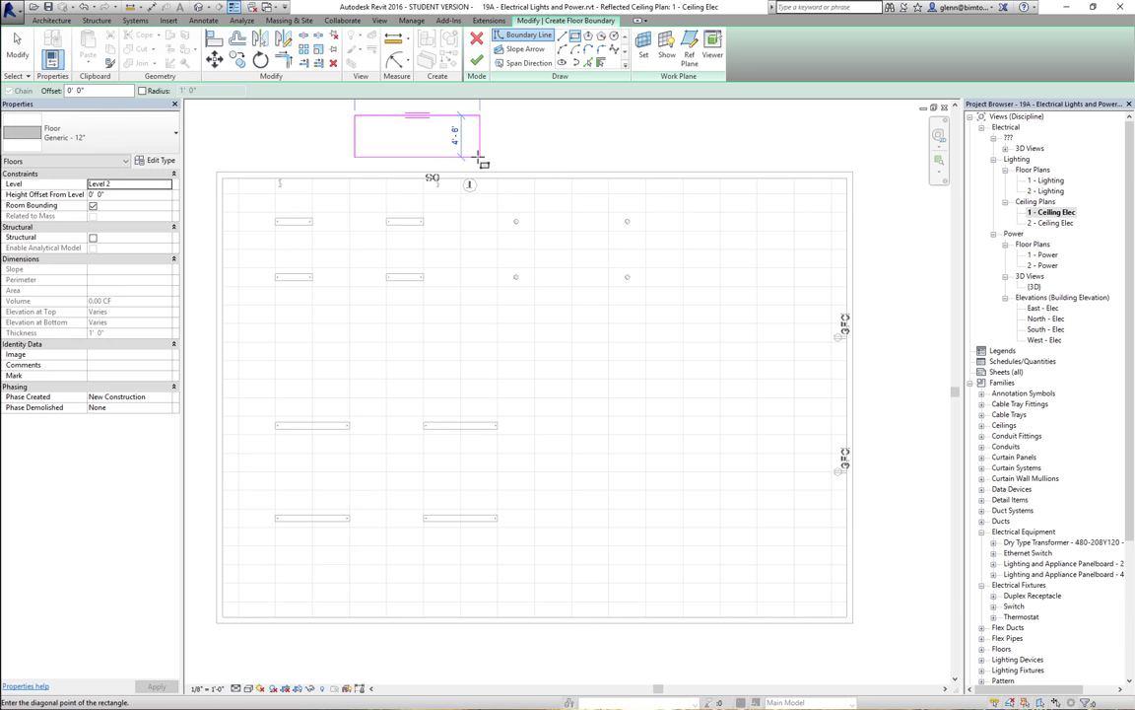
{"action": "left_click", "coordinate": [478, 62]}
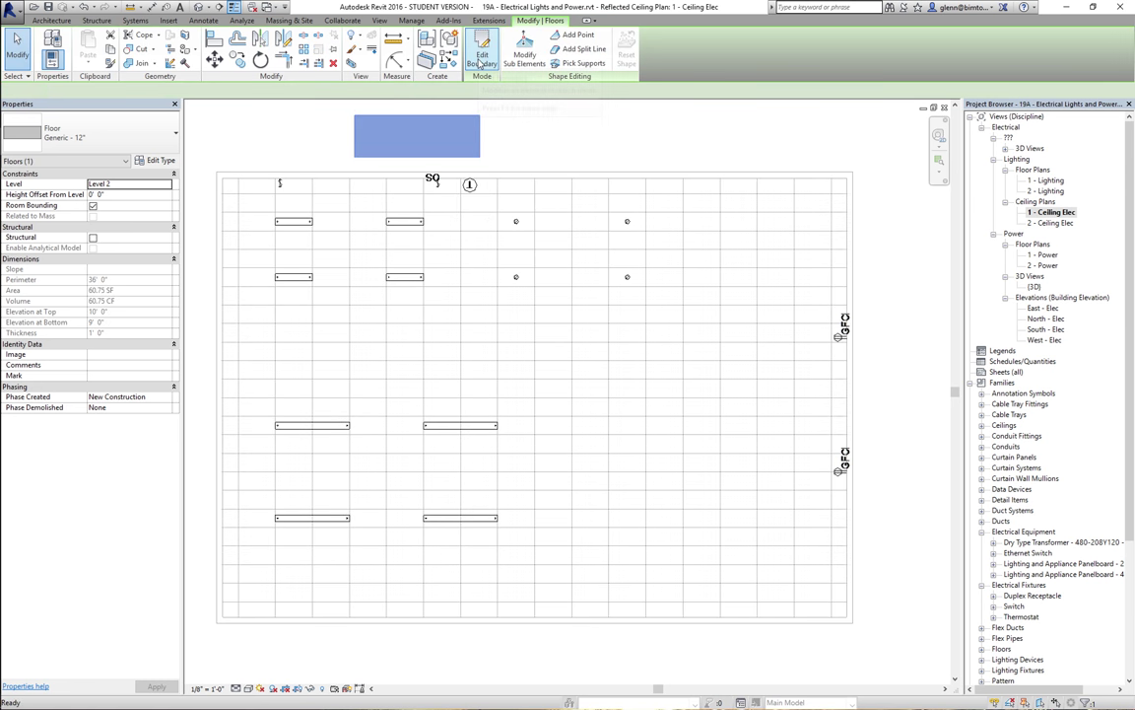
{"action": "left_click", "coordinate": [515, 143]}
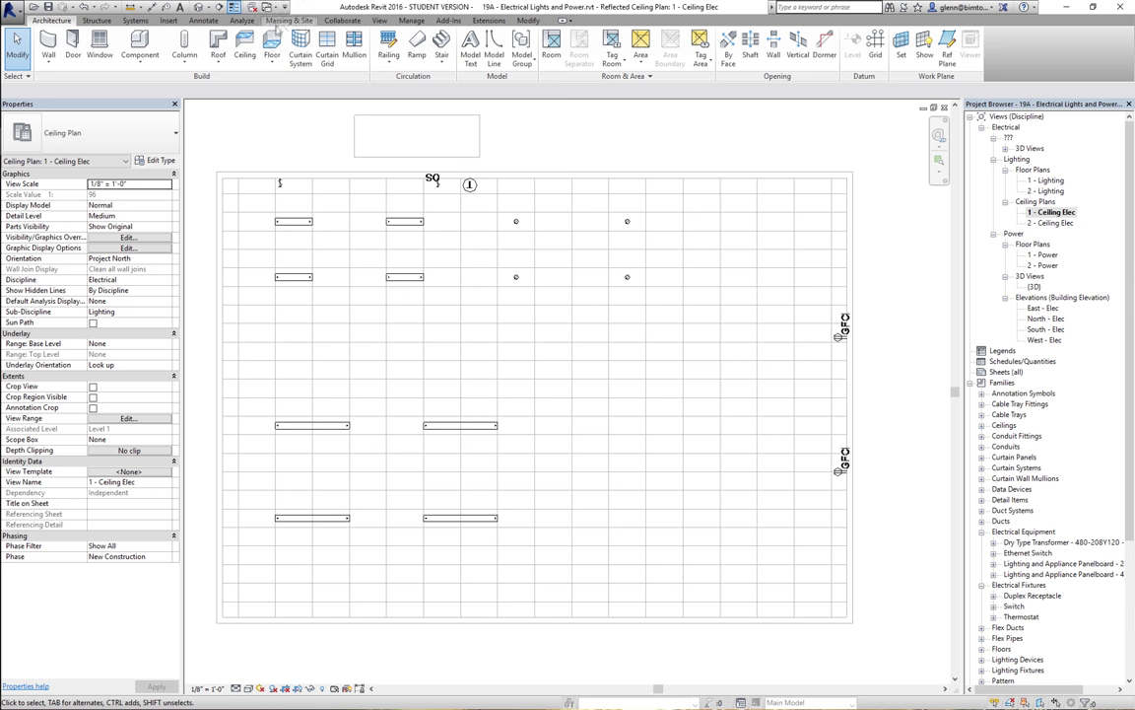
Place a 96" - 120V linear pendant light on the face of the small floor outside the building, and inspect its host and elevation
{"action": "left_click", "coordinate": [134, 21]}
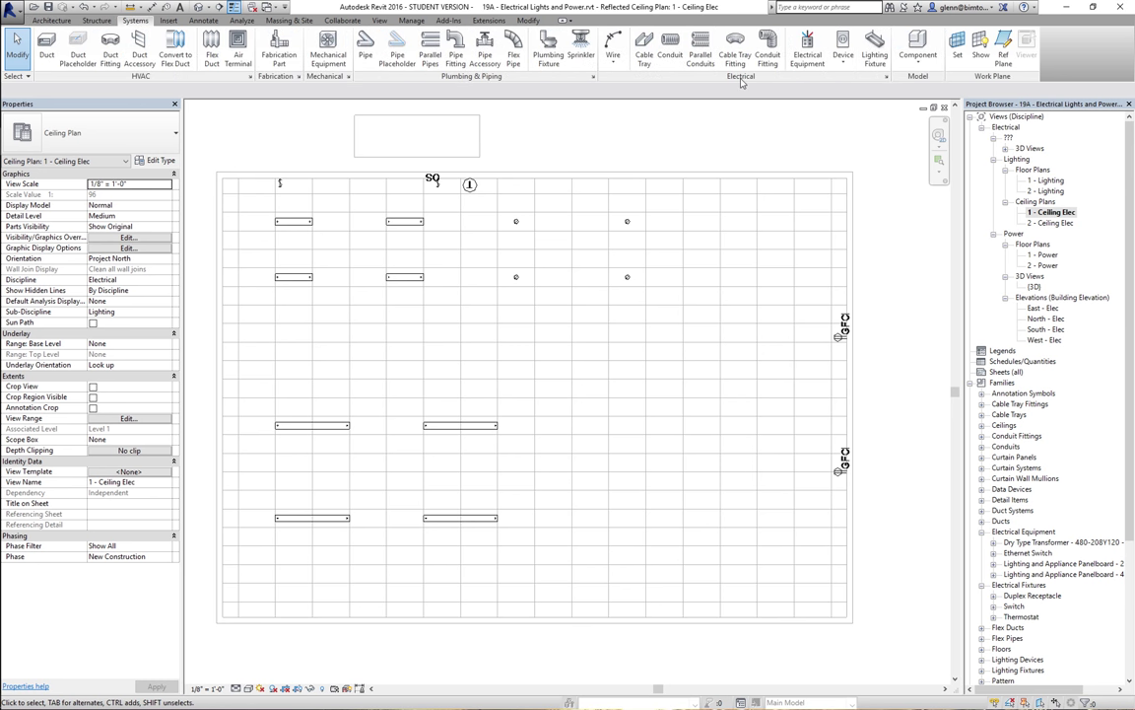
{"action": "left_click", "coordinate": [873, 58]}
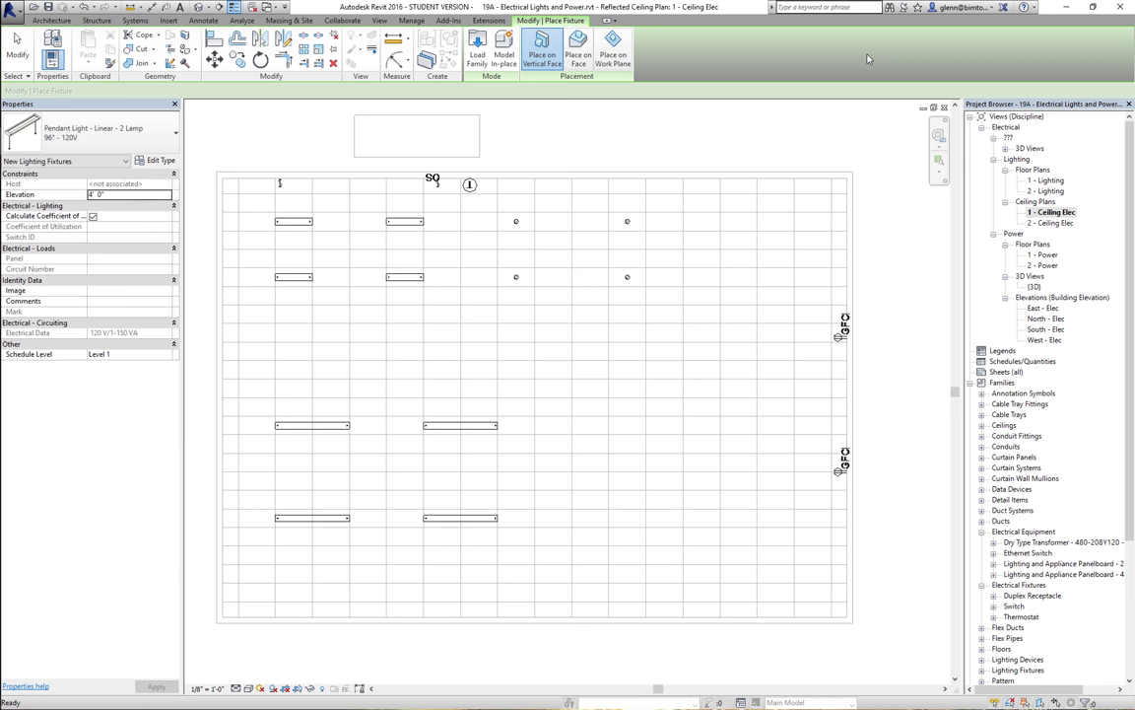
{"action": "left_click", "coordinate": [577, 48]}
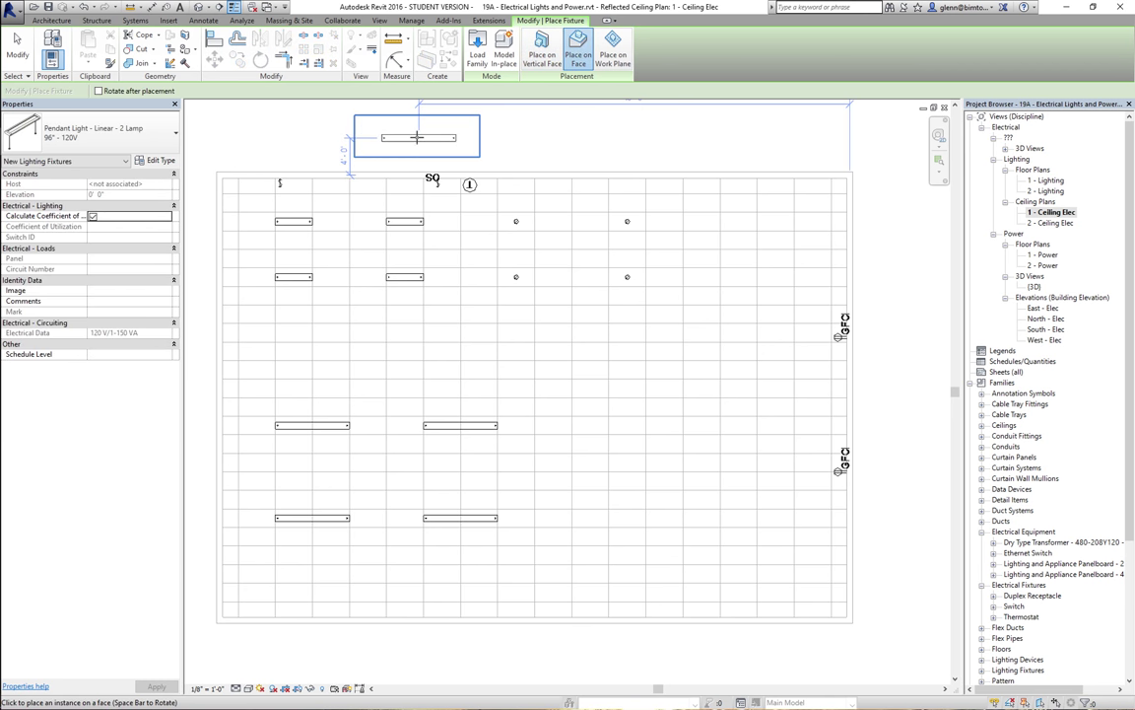
{"action": "left_click", "coordinate": [418, 137]}
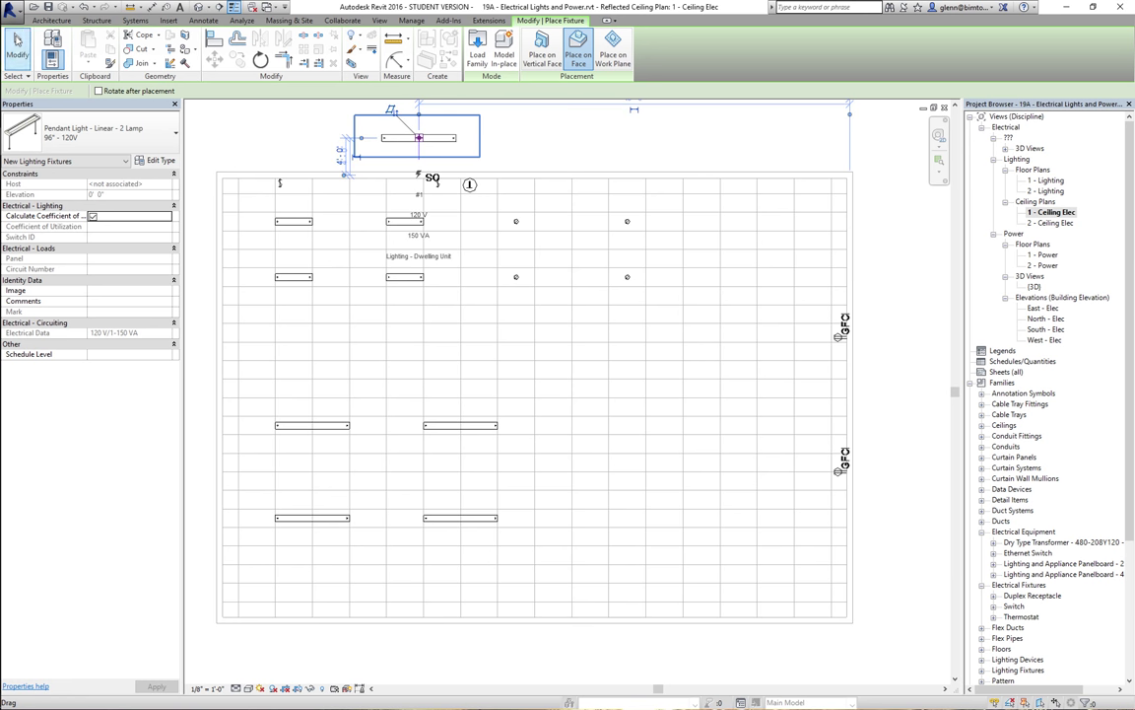
{"action": "left_click", "coordinate": [17, 41]}
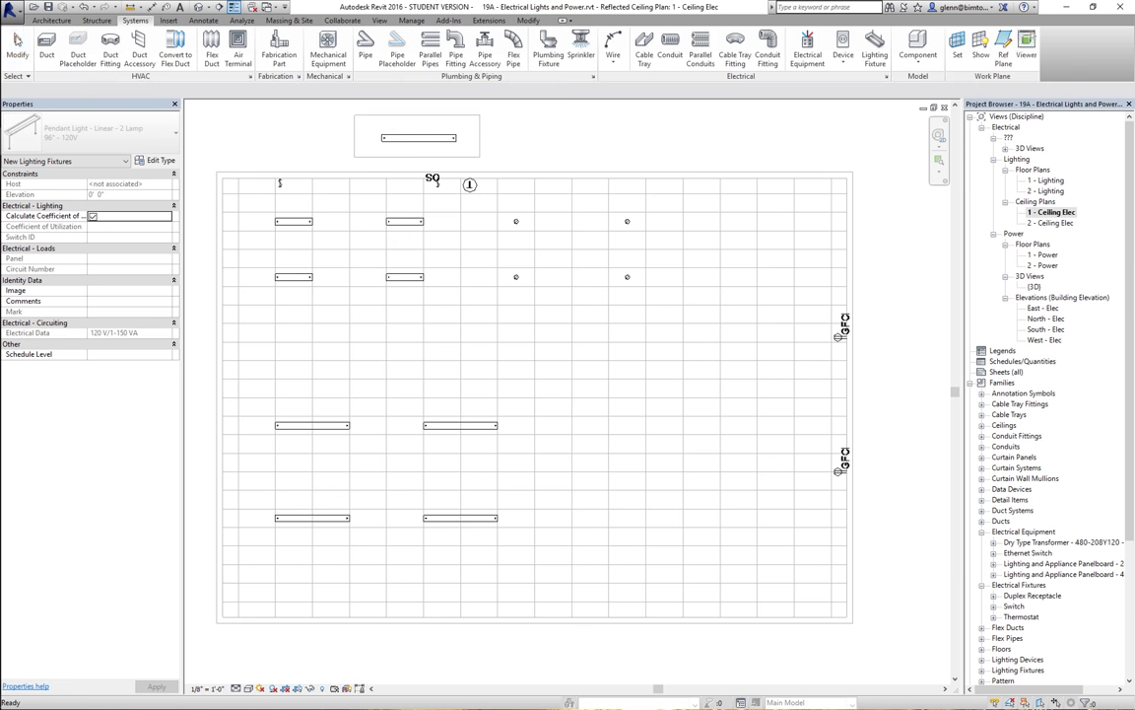
{"action": "left_click", "coordinate": [395, 145]}
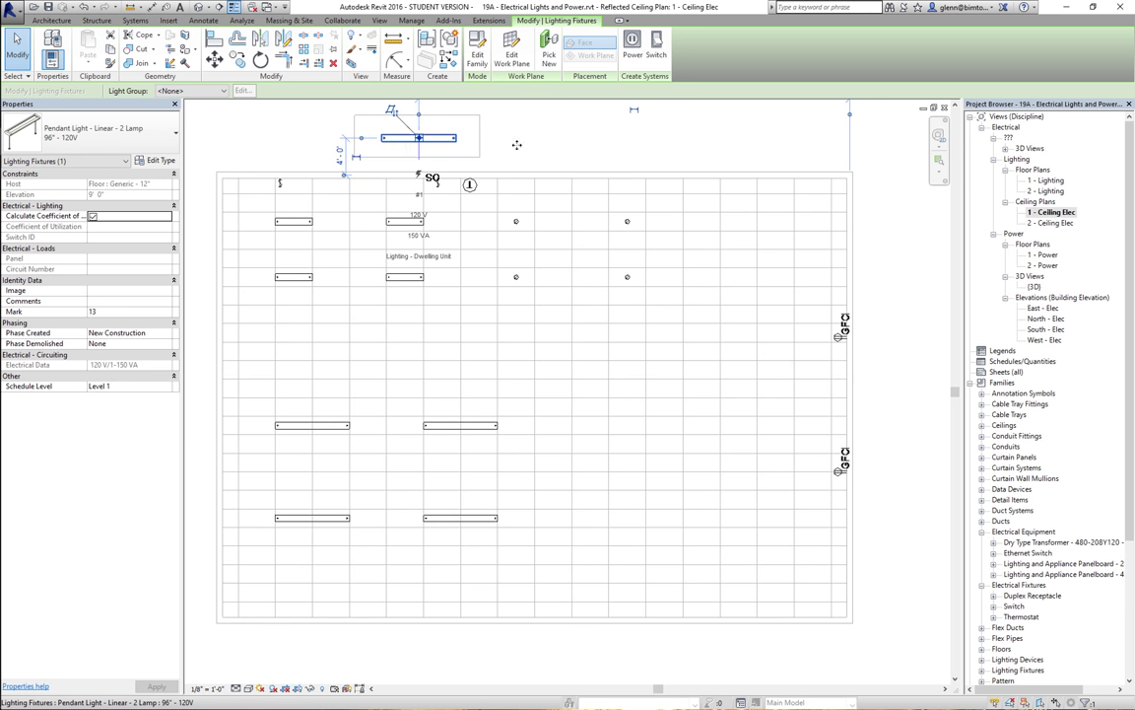
{"action": "left_click", "coordinate": [570, 155]}
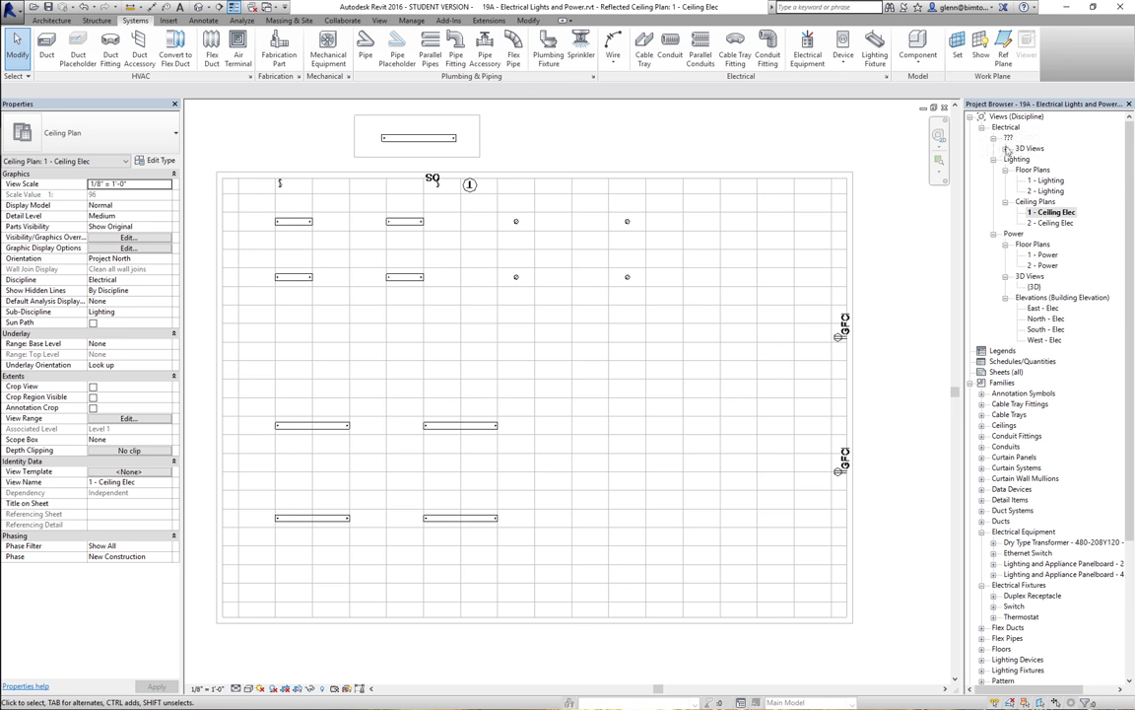
Open the 3D View 1 camera view and bring up the type properties of the fully visible 96" linear pendant light
{"action": "left_click", "coordinate": [1006, 147]}
{"action": "left_click", "coordinate": [1043, 158]}
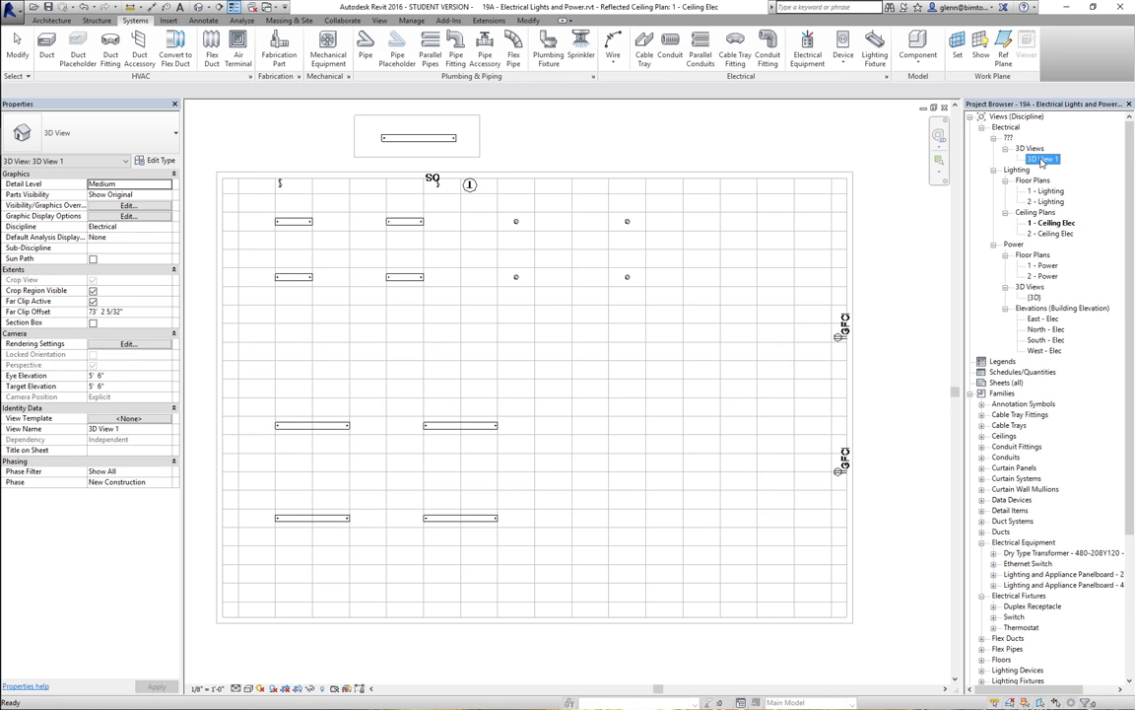
{"action": "double_click", "coordinate": [1043, 159]}
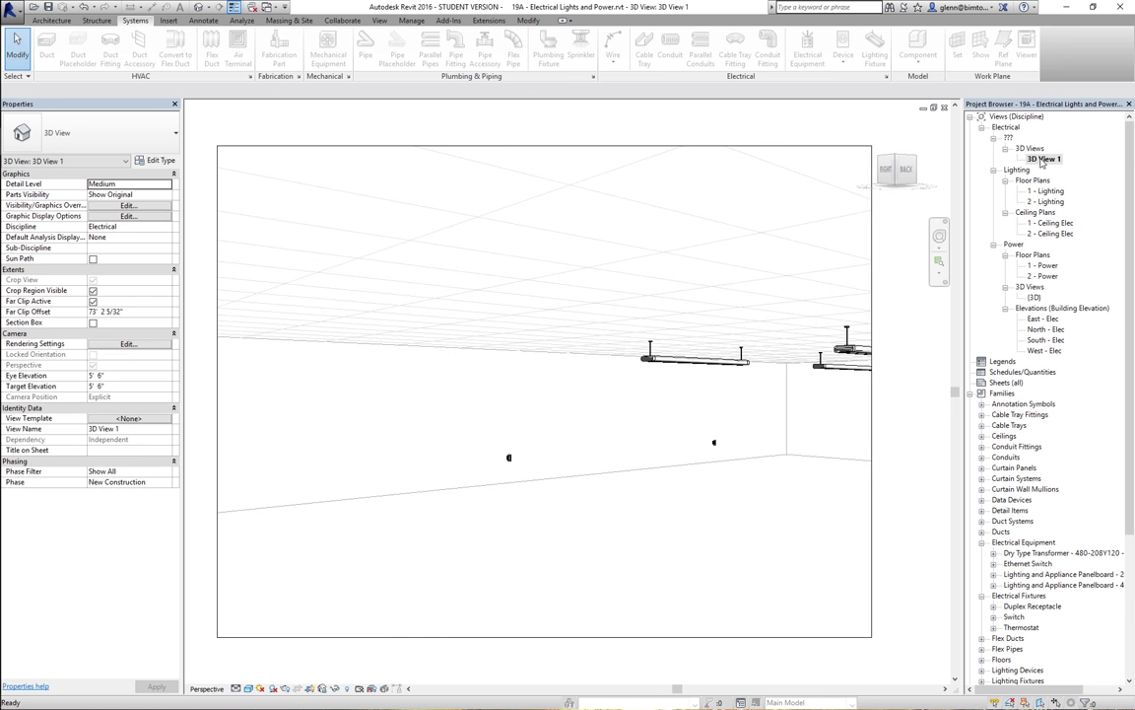
{"action": "left_click", "coordinate": [693, 363]}
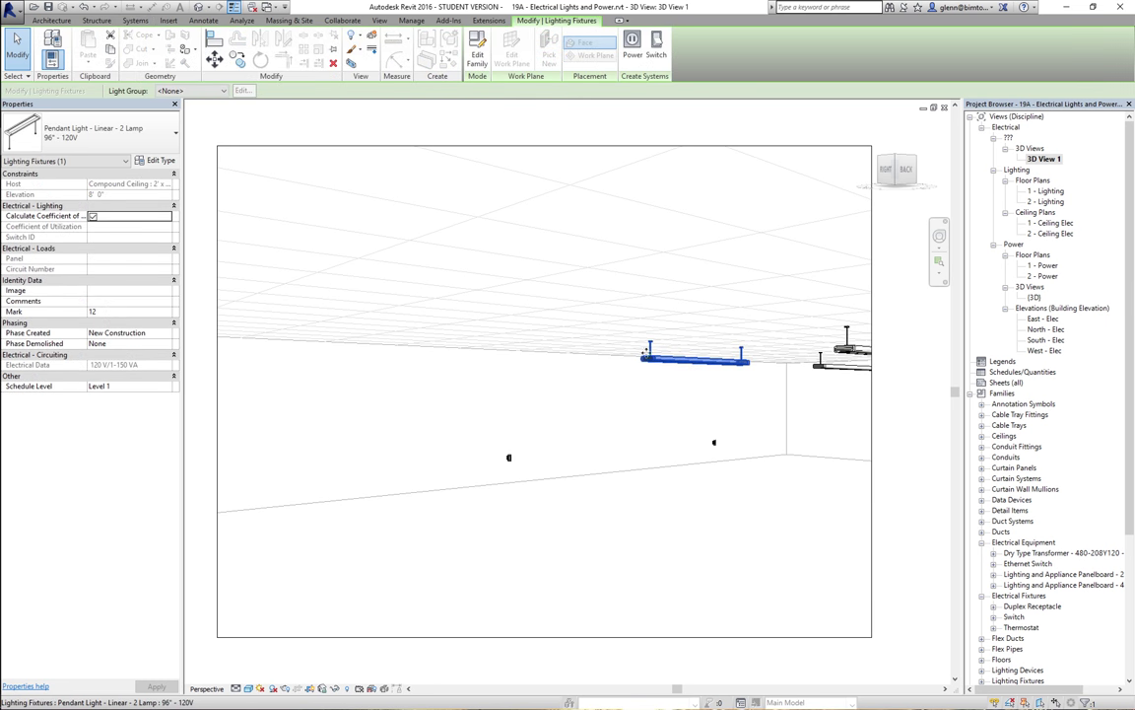
{"action": "left_click", "coordinate": [161, 160]}
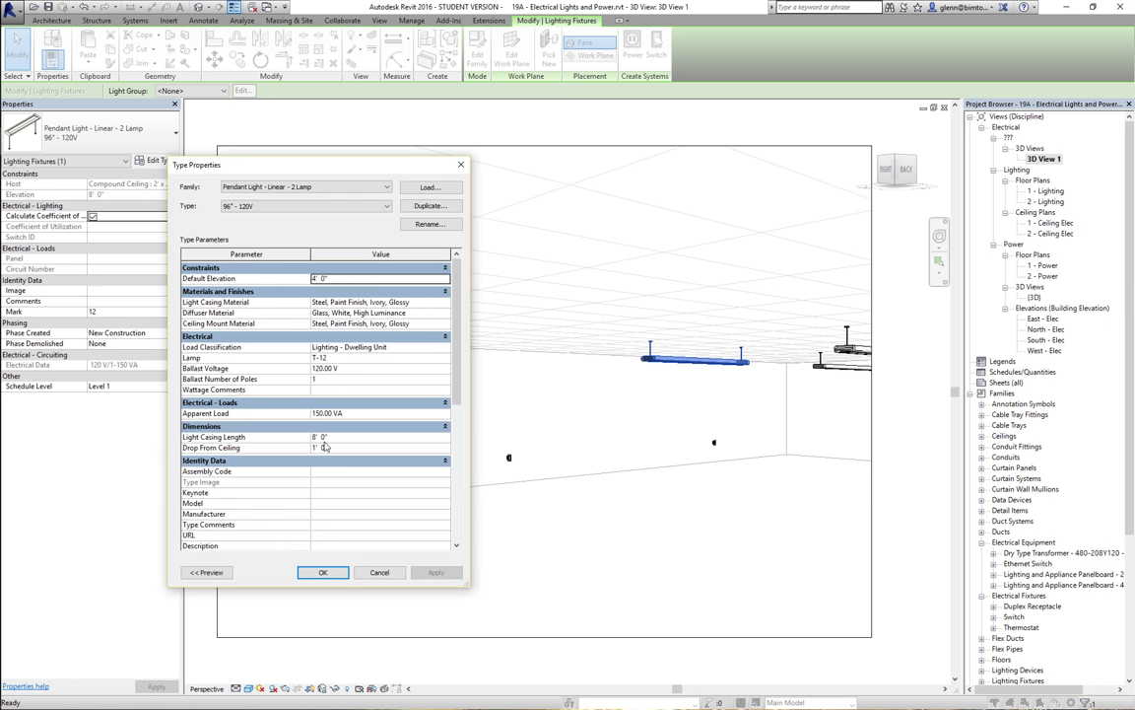
Set the pendant type's Drop From Ceiling to 2' 0" and apply it
{"action": "left_click", "coordinate": [340, 447]}
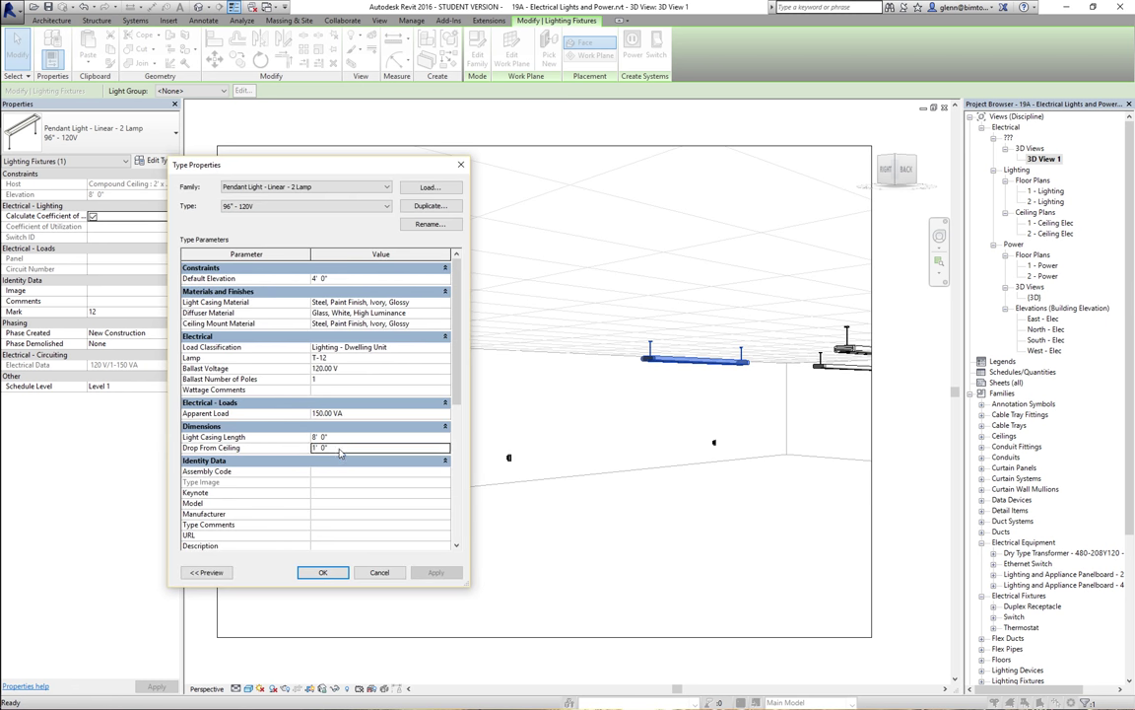
{"action": "type", "text": "2"}
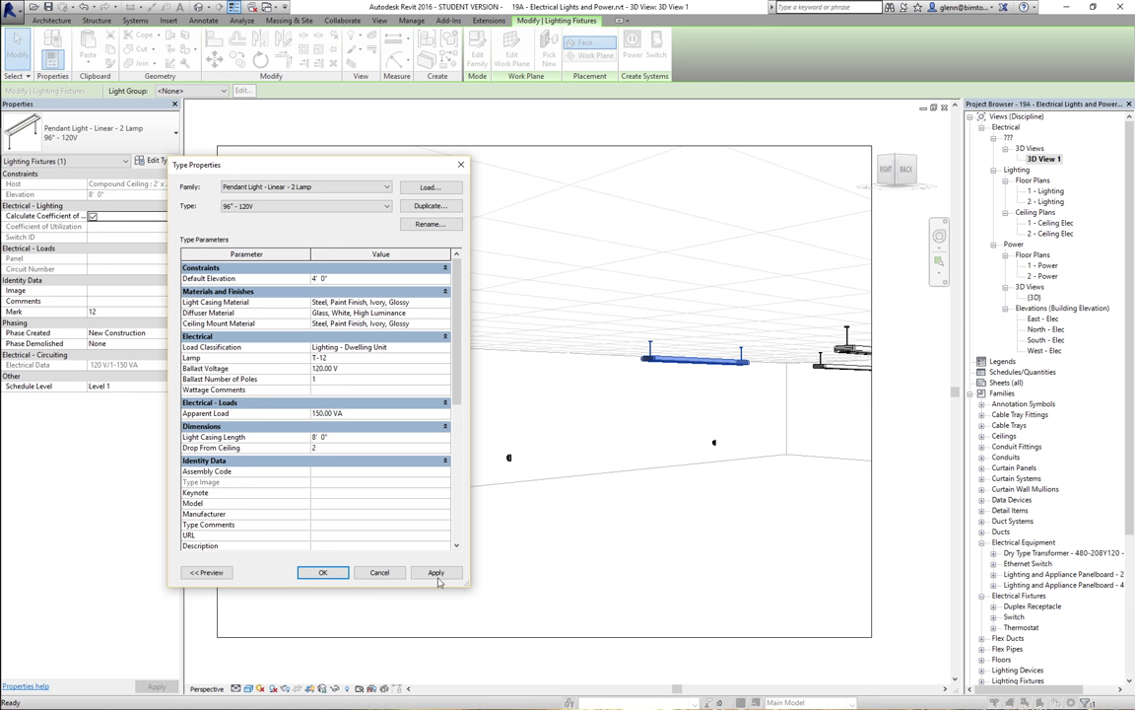
{"action": "left_click", "coordinate": [435, 573]}
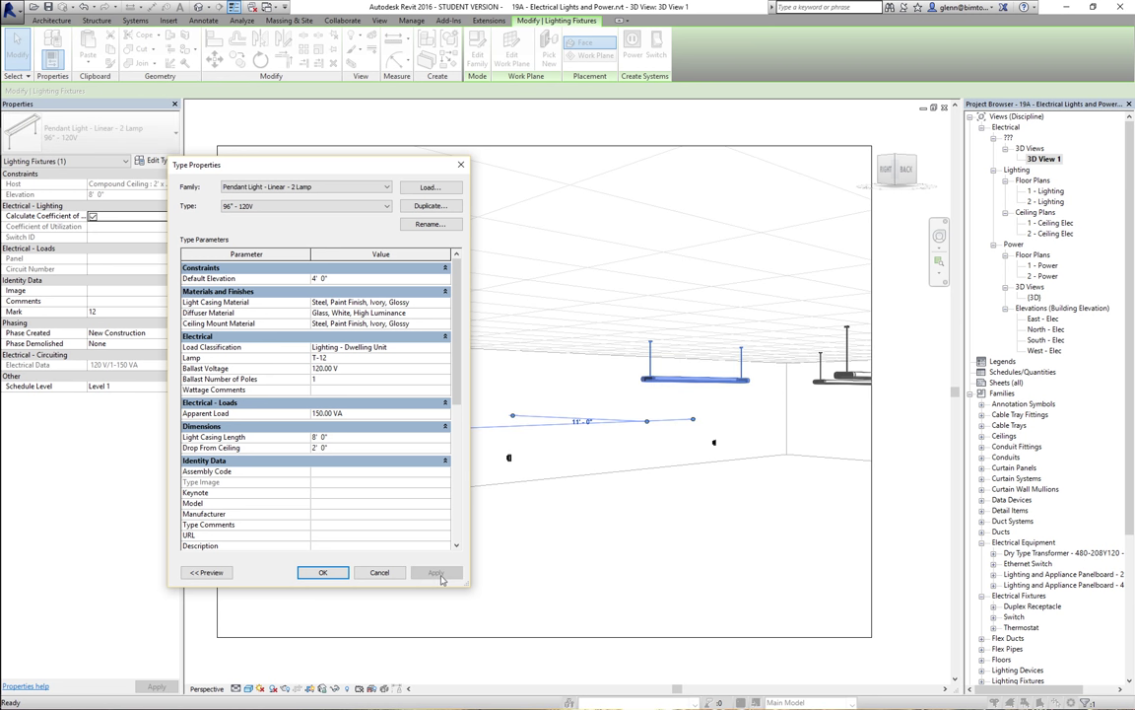
Set the pendant type's Drop From Ceiling to 1' 6" and apply it
{"action": "left_click", "coordinate": [339, 449]}
{"action": "type", "text": "1.5"}
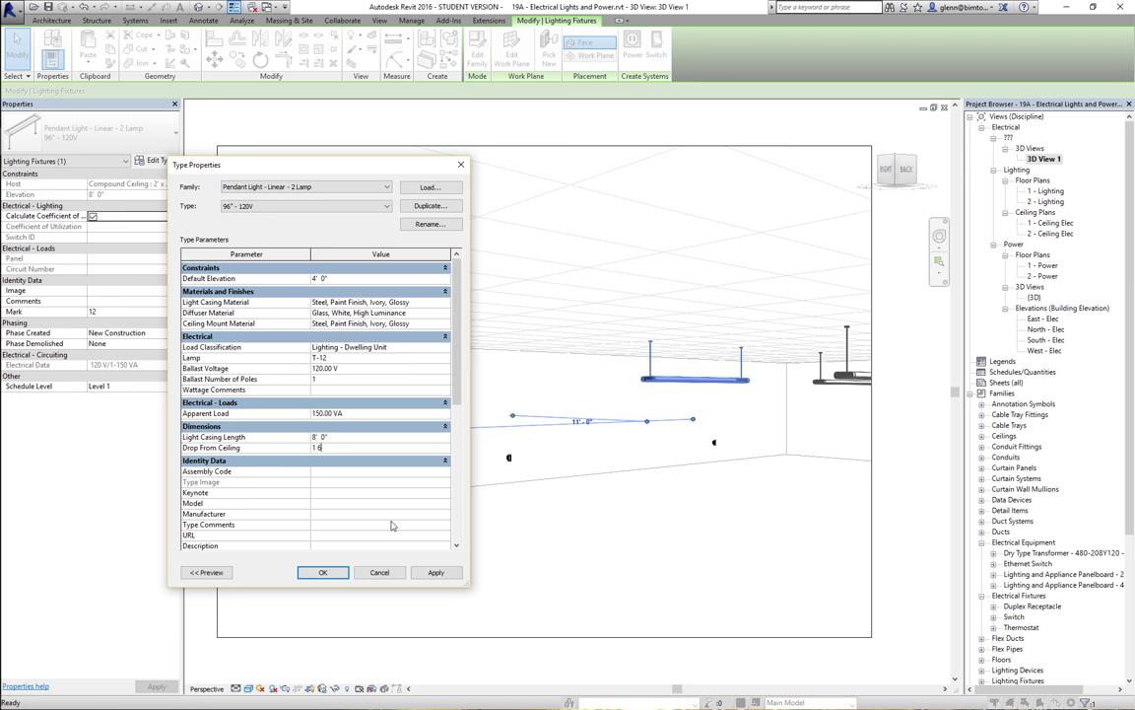
{"action": "left_click", "coordinate": [436, 572]}
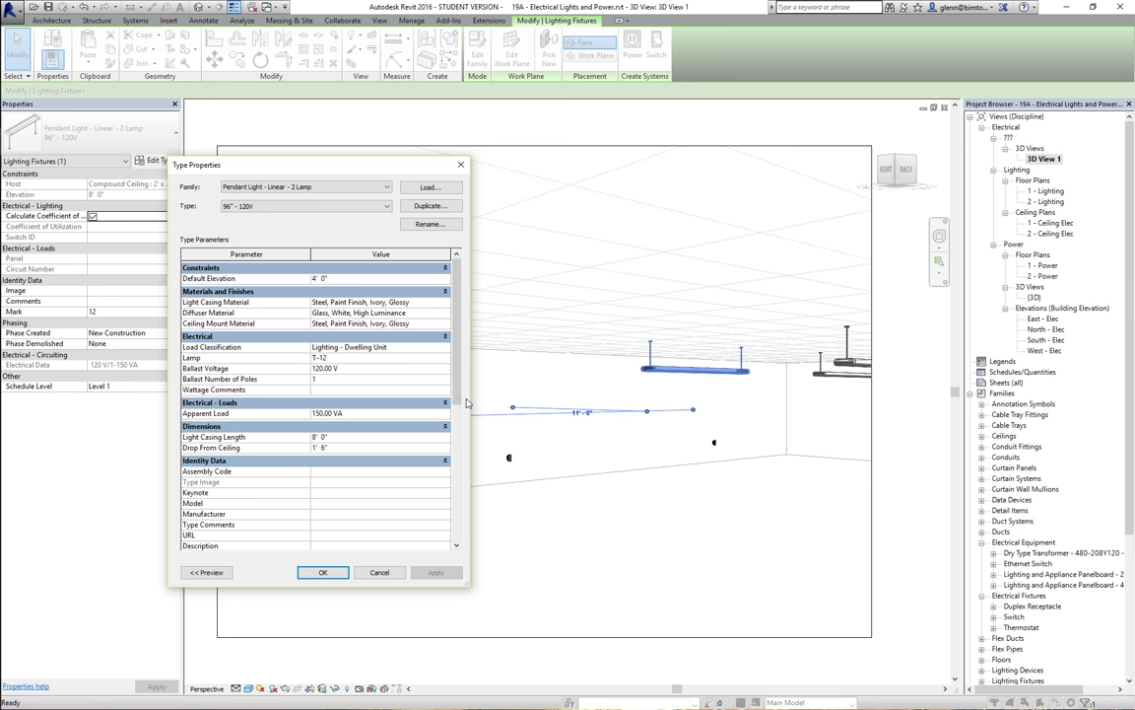
Open the Initial Color settings among the pendant type's photometric parameters
{"action": "left_click_drag", "start_coordinate": [458, 410], "coordinate": [454, 539]}
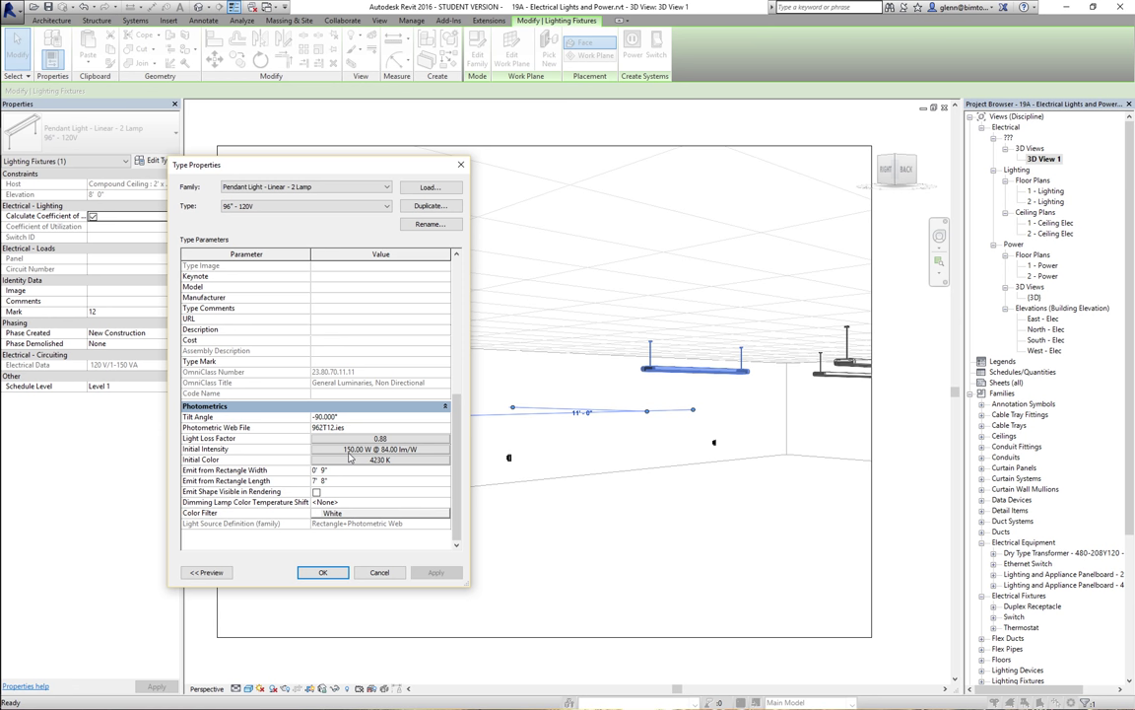
{"action": "left_click", "coordinate": [346, 461]}
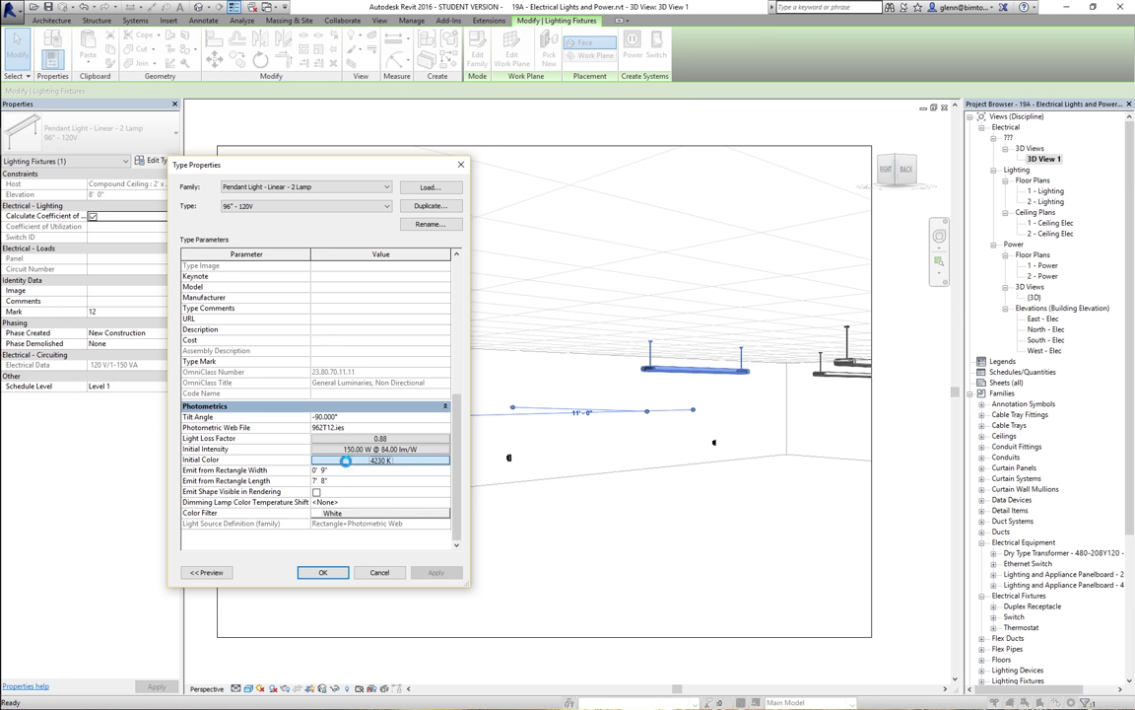
{"action": "left_click", "coordinate": [346, 460]}
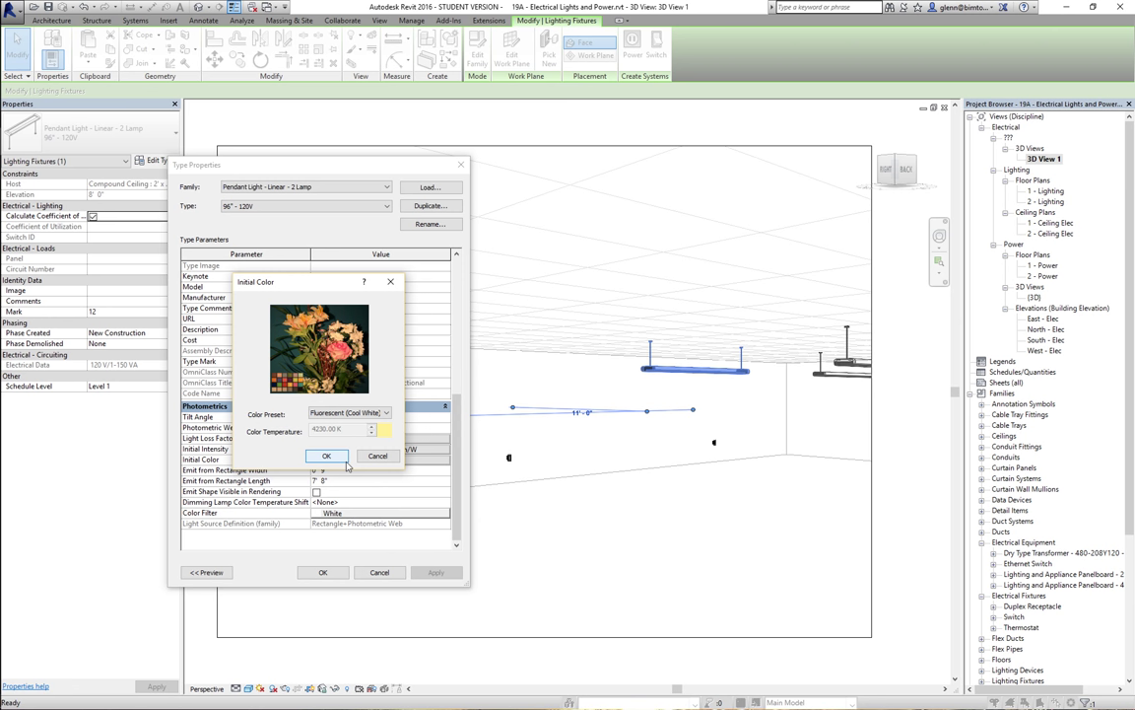
Try the Halogen, Fluorescent (Daylight), High Pressure Sodium and Incandescent color presets for the pendant's initial color
{"action": "left_click", "coordinate": [385, 414]}
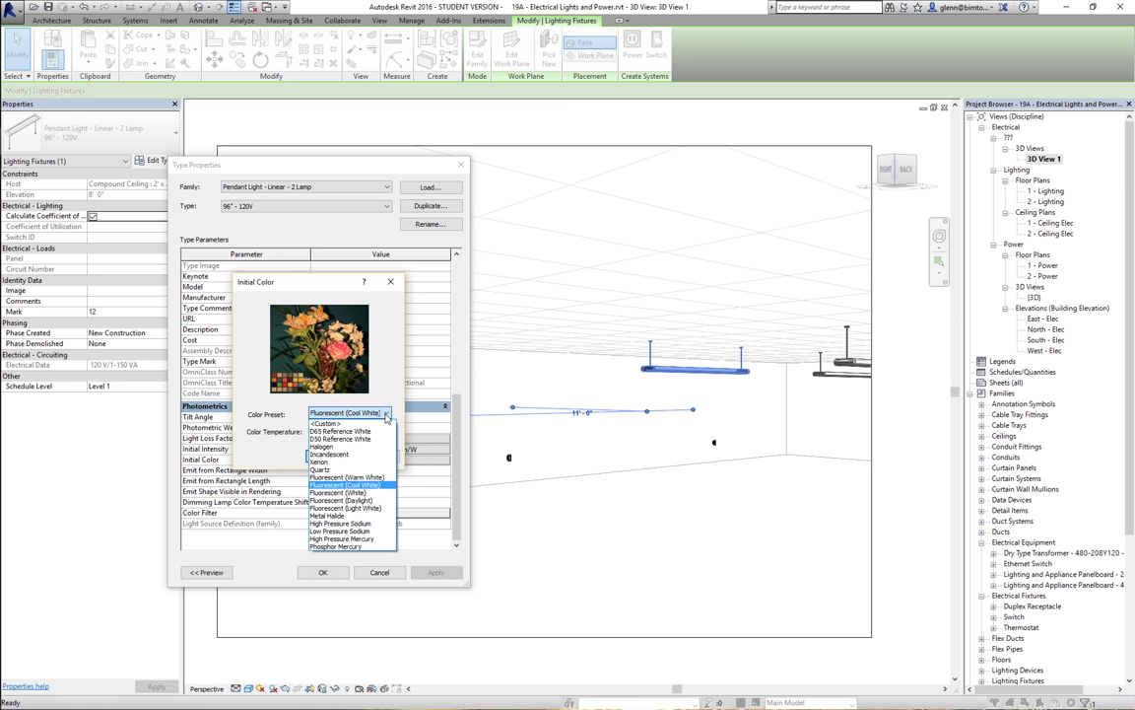
{"action": "left_click", "coordinate": [365, 446]}
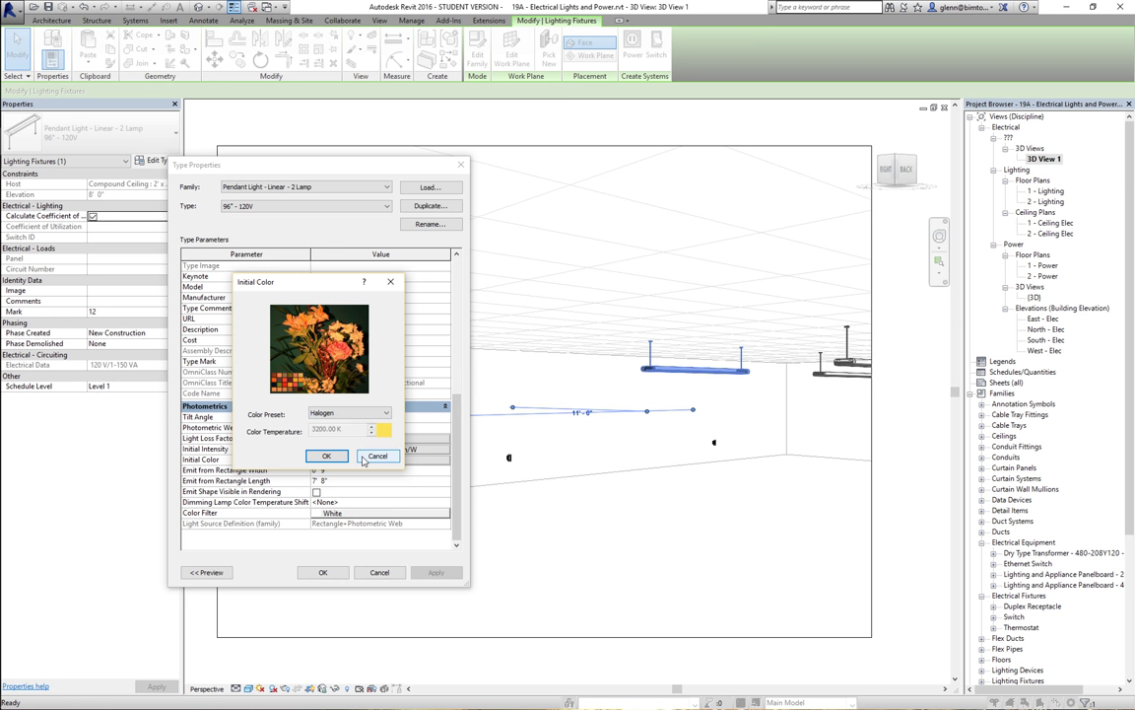
{"action": "left_click", "coordinate": [388, 415]}
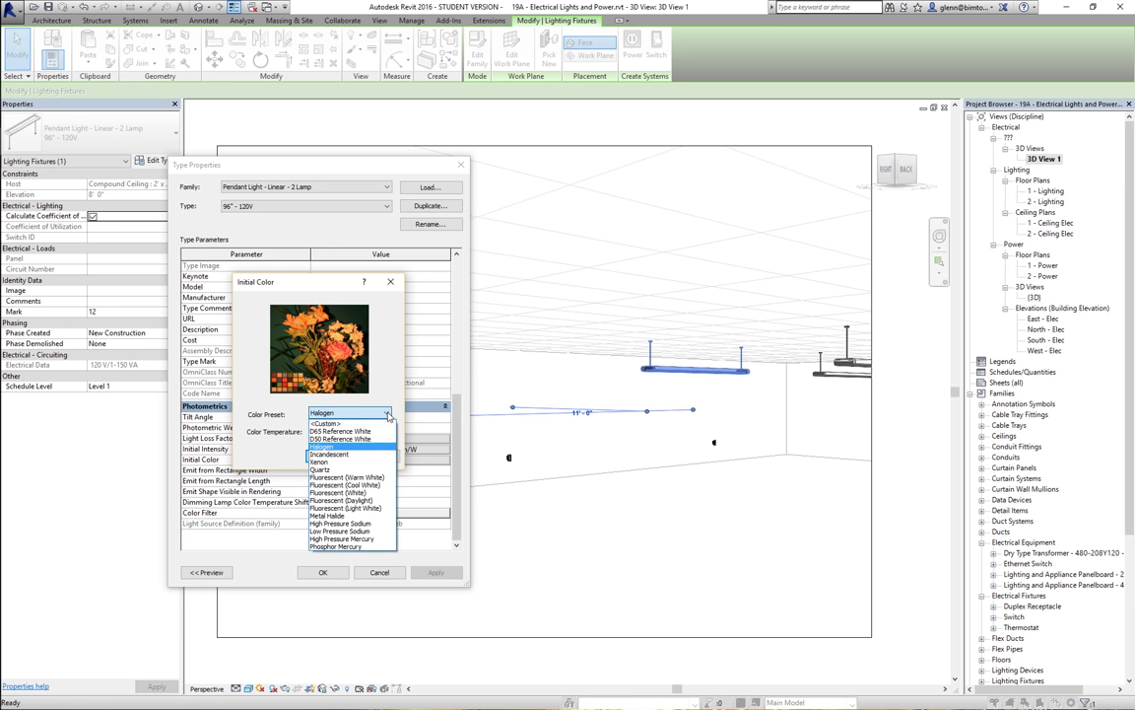
{"action": "left_click", "coordinate": [337, 500]}
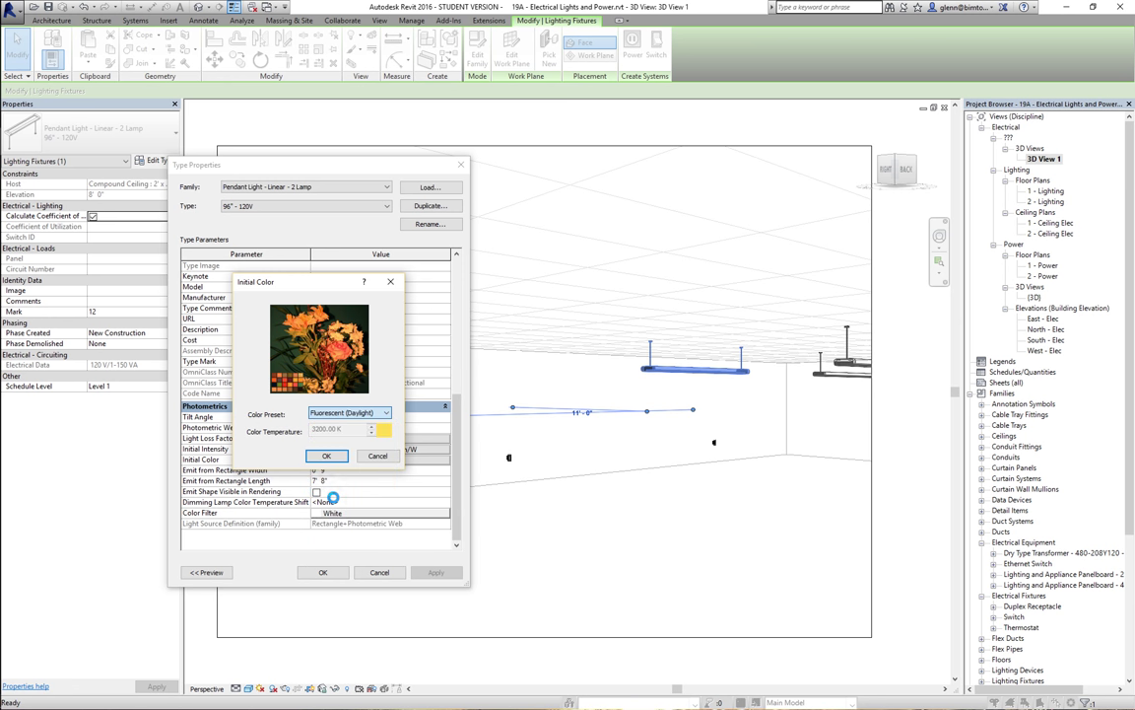
{"action": "left_click", "coordinate": [388, 412]}
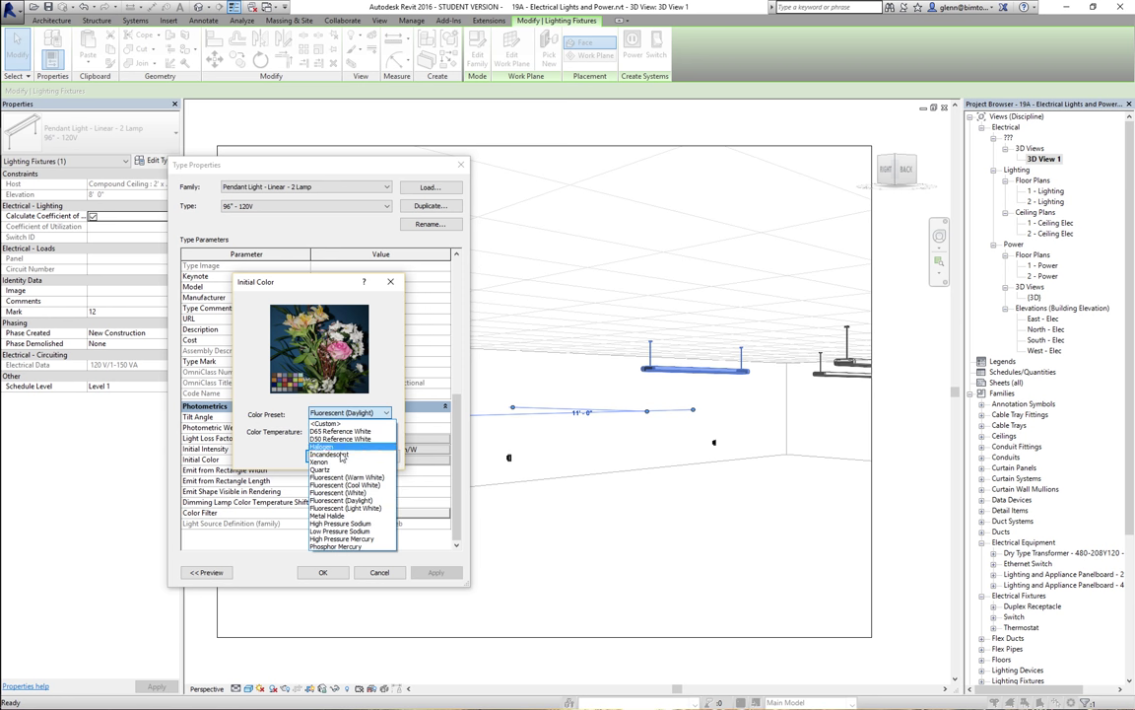
{"action": "left_click", "coordinate": [336, 525]}
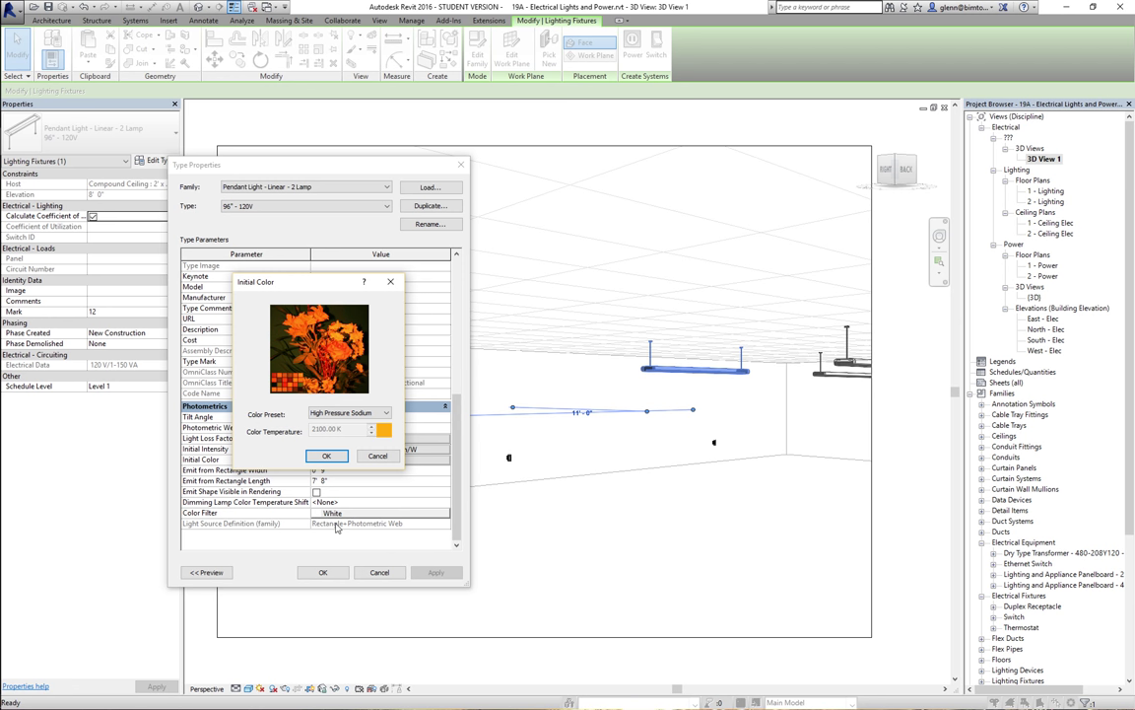
{"action": "left_click", "coordinate": [386, 414]}
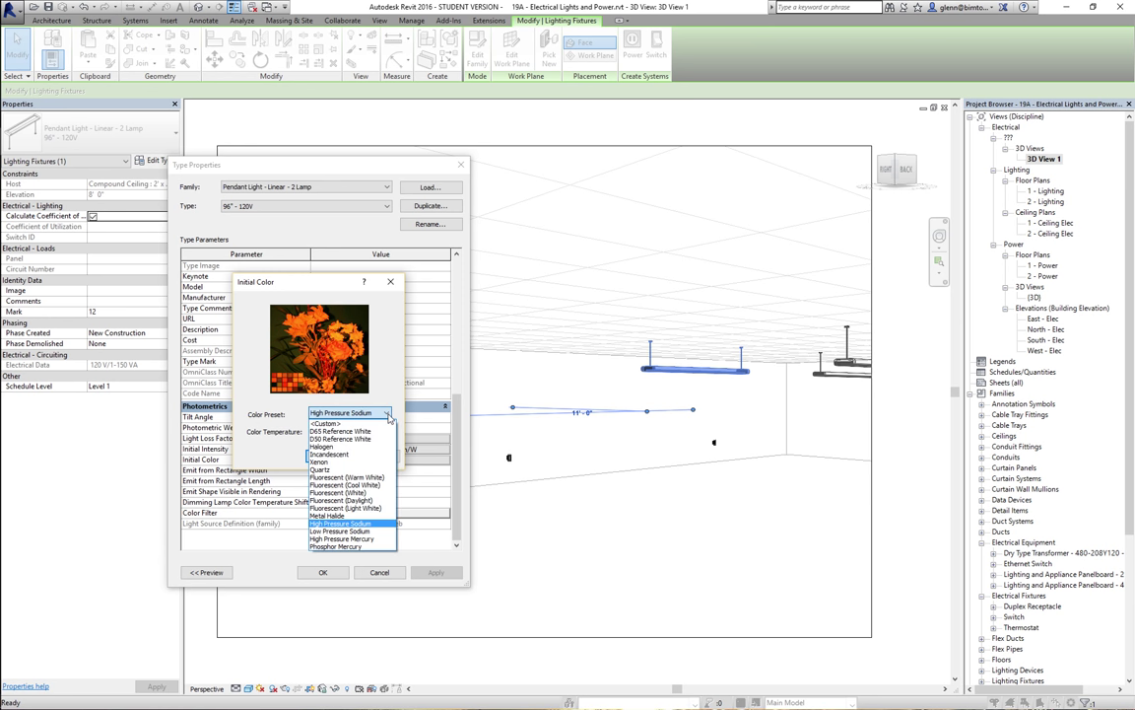
{"action": "left_click", "coordinate": [369, 454]}
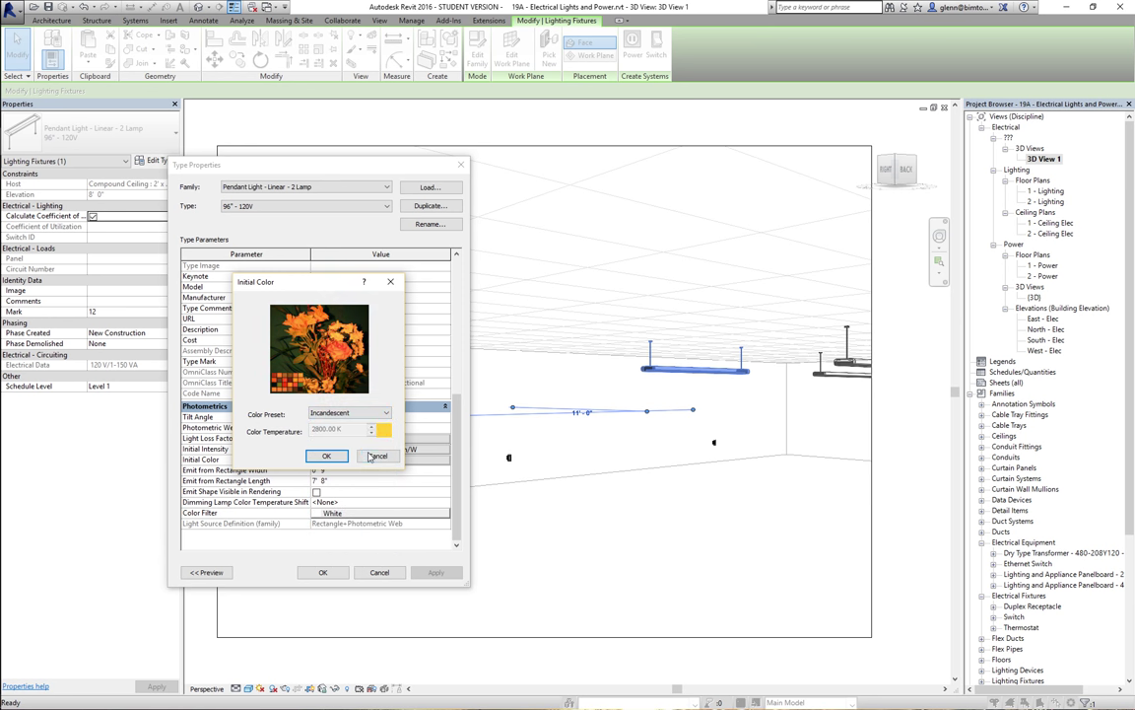
Set the pendant type's initial color preset to Fluorescent (White), accept the type changes and deselect the fixture
{"action": "left_click", "coordinate": [380, 416]}
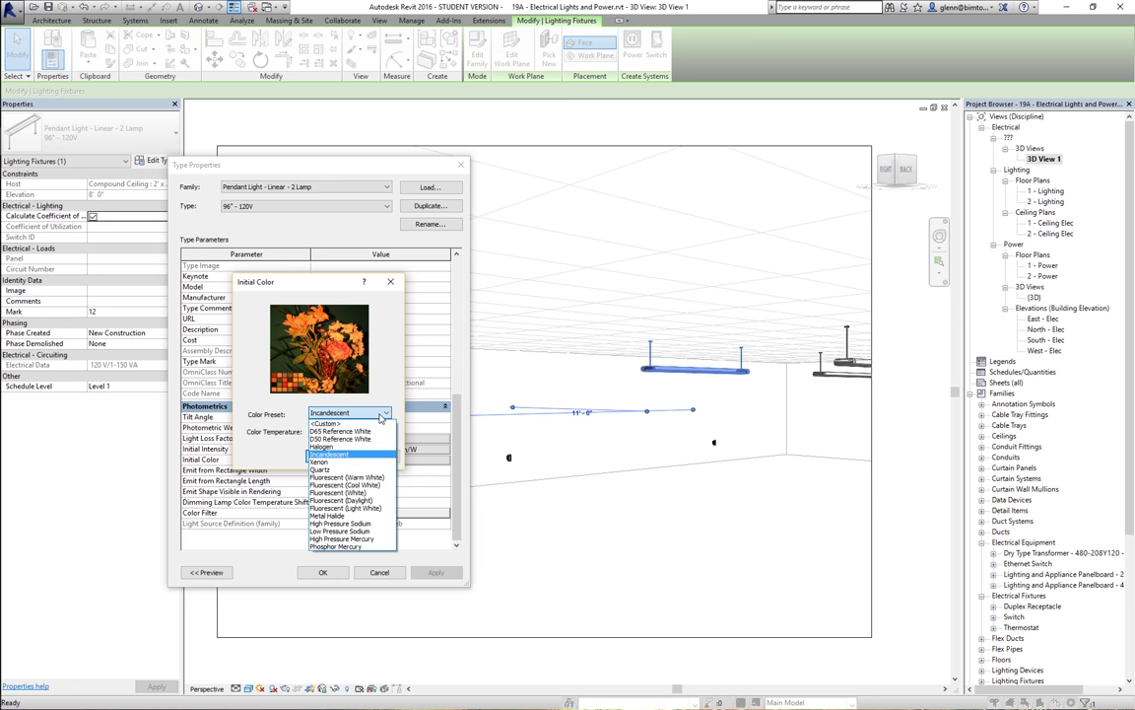
{"action": "left_click", "coordinate": [345, 492]}
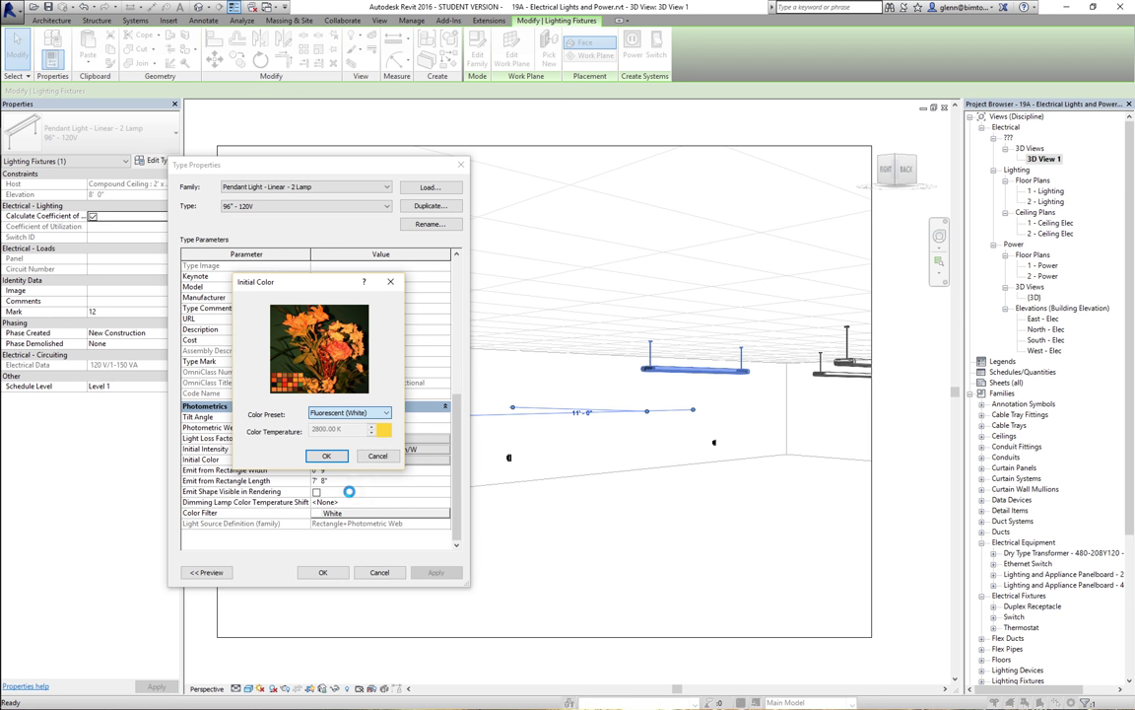
{"action": "left_click", "coordinate": [336, 457]}
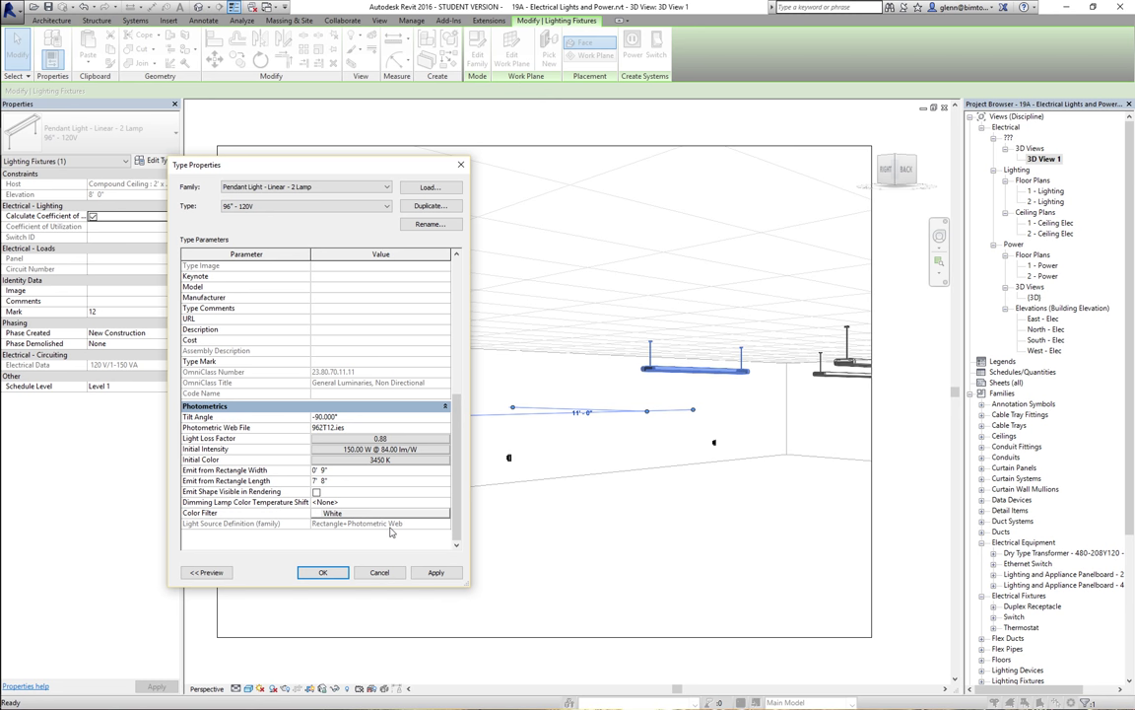
{"action": "left_click", "coordinate": [322, 573]}
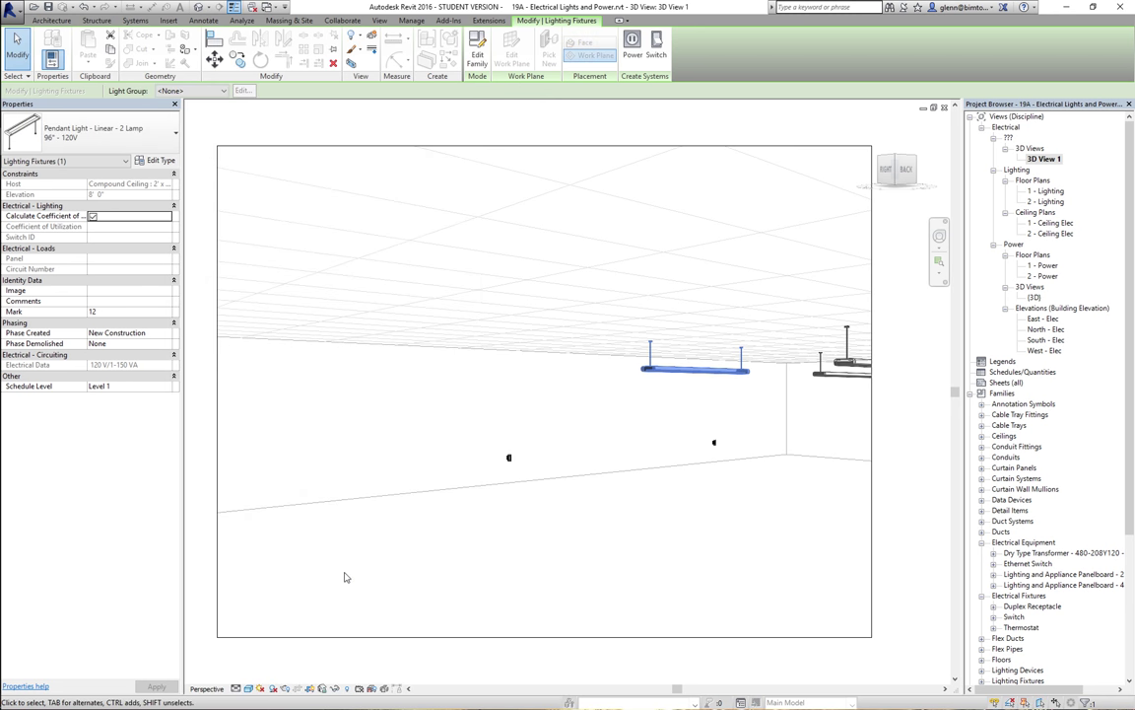
{"action": "left_click", "coordinate": [899, 368]}
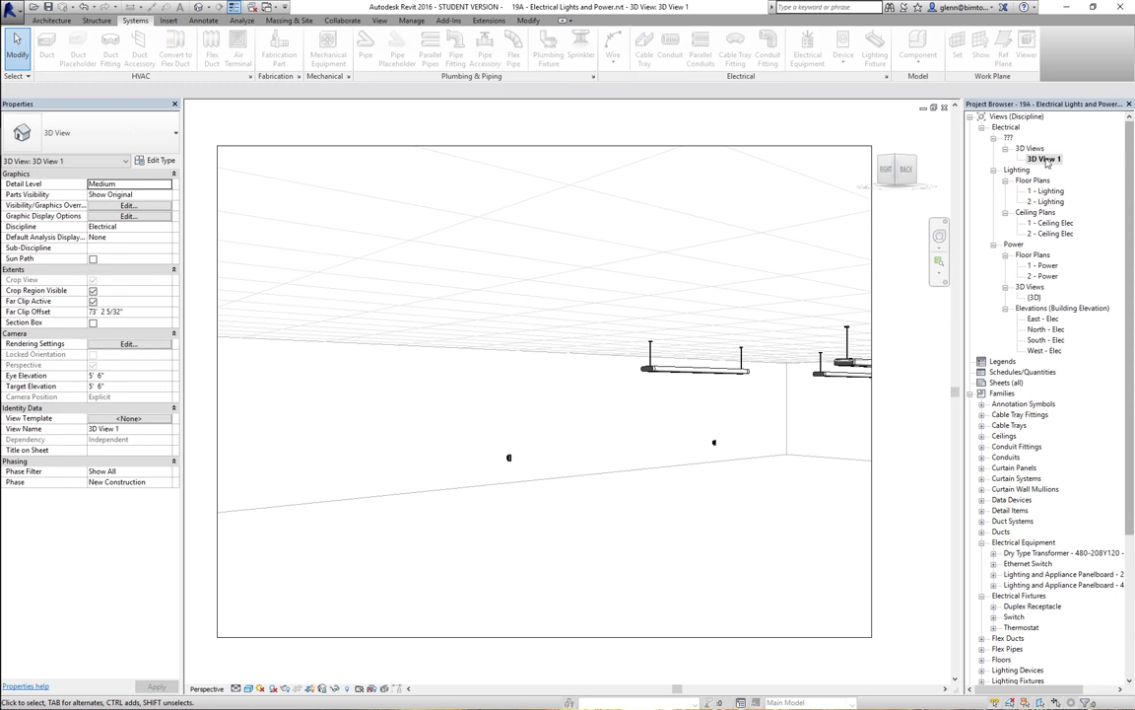
In the 1 - Ceiling Elec plan, start placing a lighting fixture of type Downlight - Recessed Can 8" Incandescent - 120V
{"action": "double_click", "coordinate": [1051, 223]}
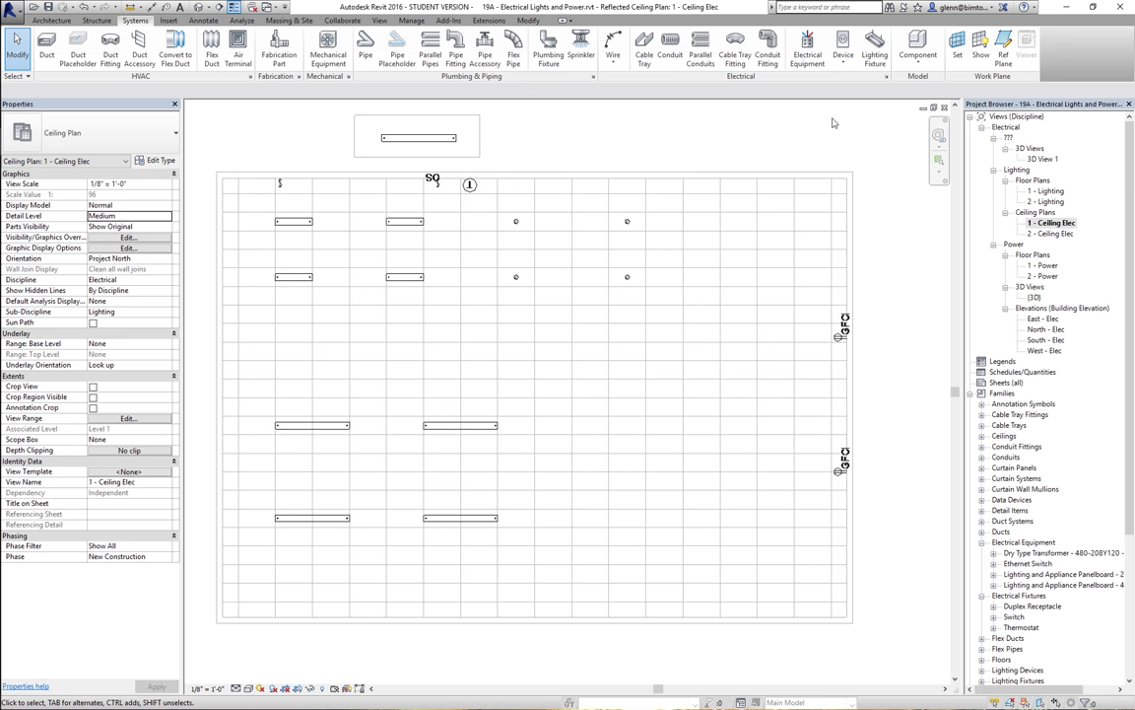
{"action": "left_click", "coordinate": [844, 65]}
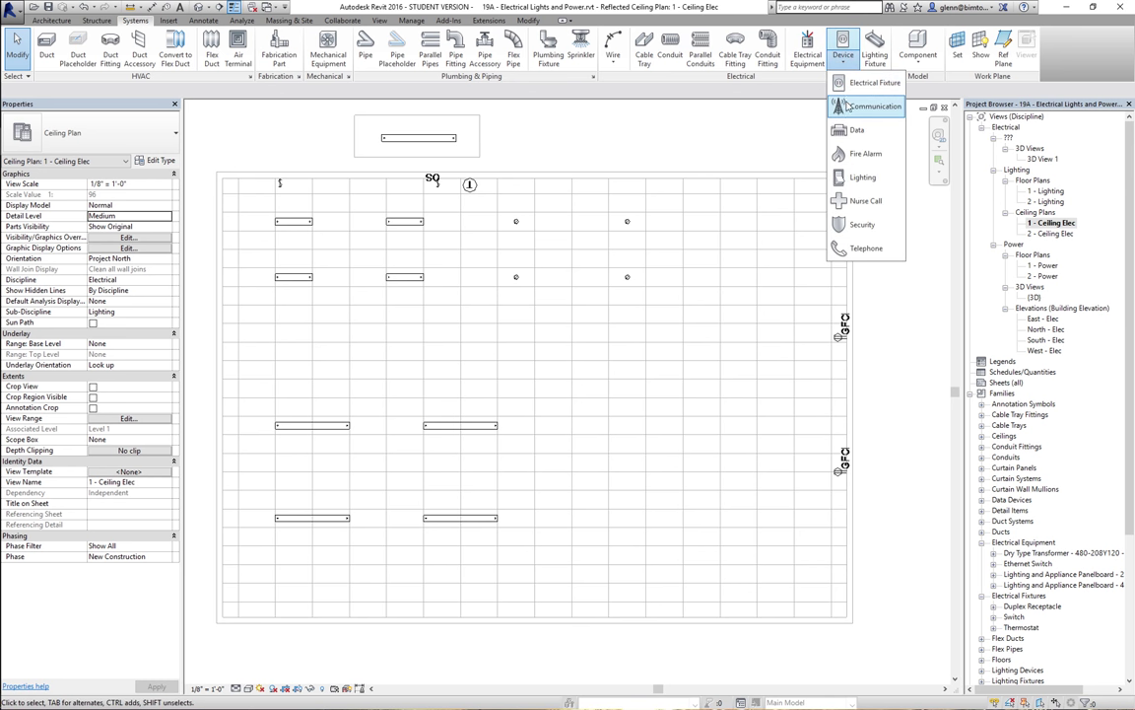
{"action": "left_click", "coordinate": [869, 83]}
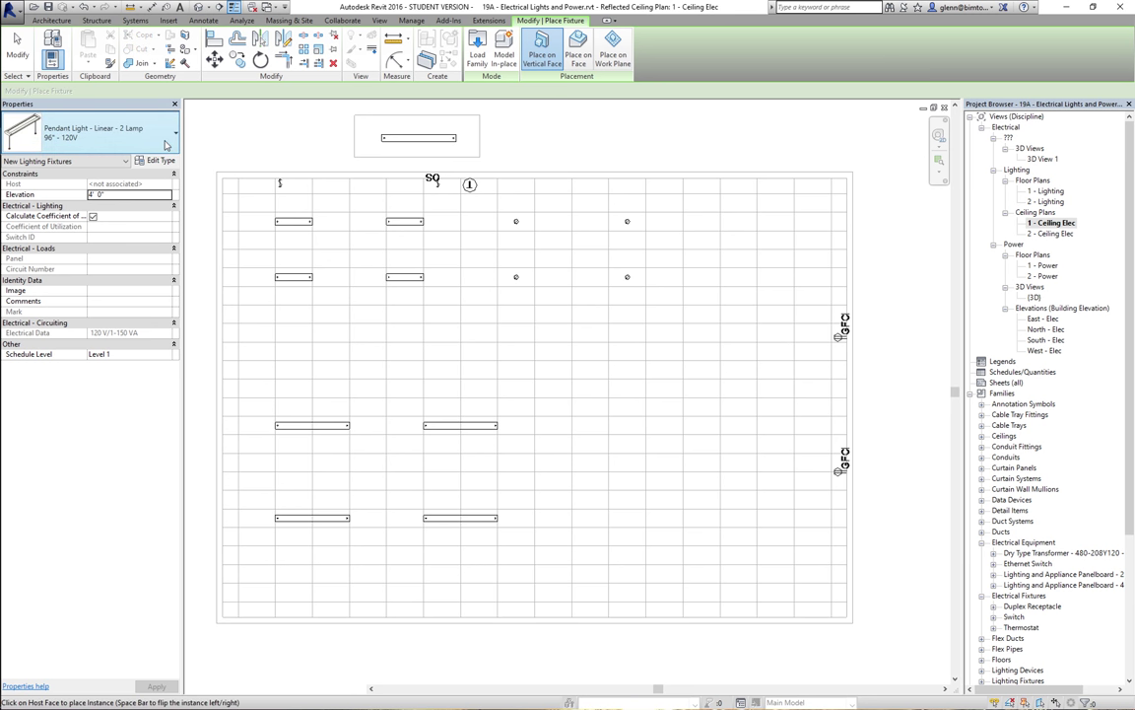
{"action": "left_click", "coordinate": [166, 145]}
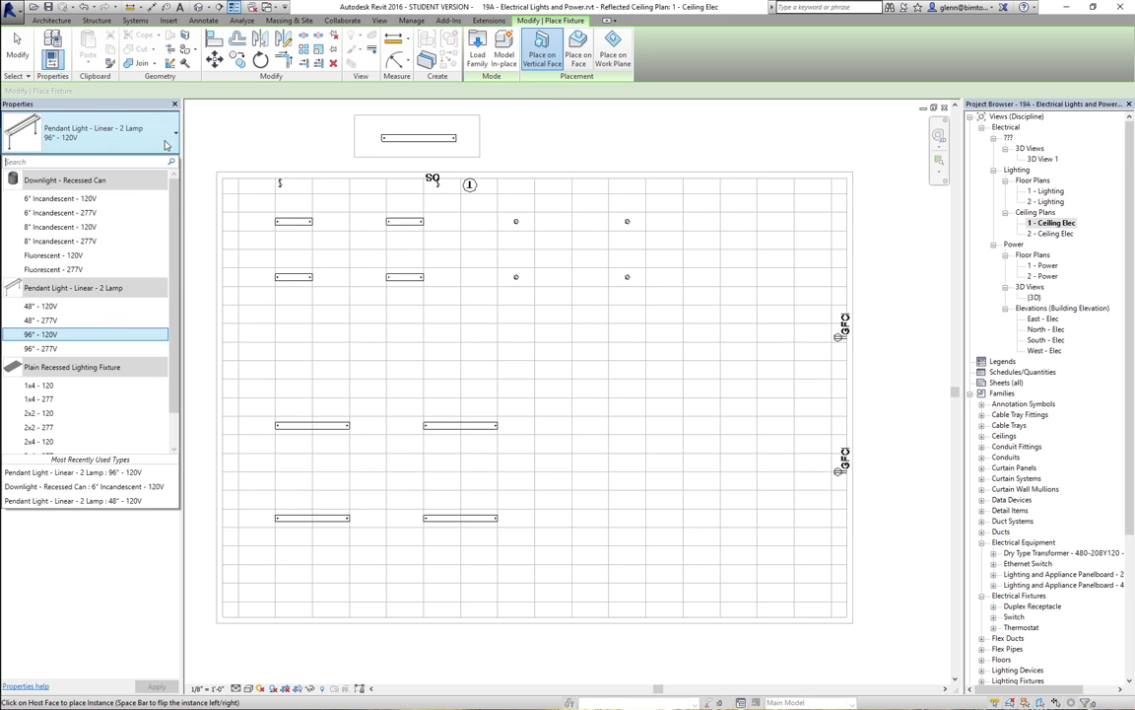
{"action": "left_click", "coordinate": [76, 227]}
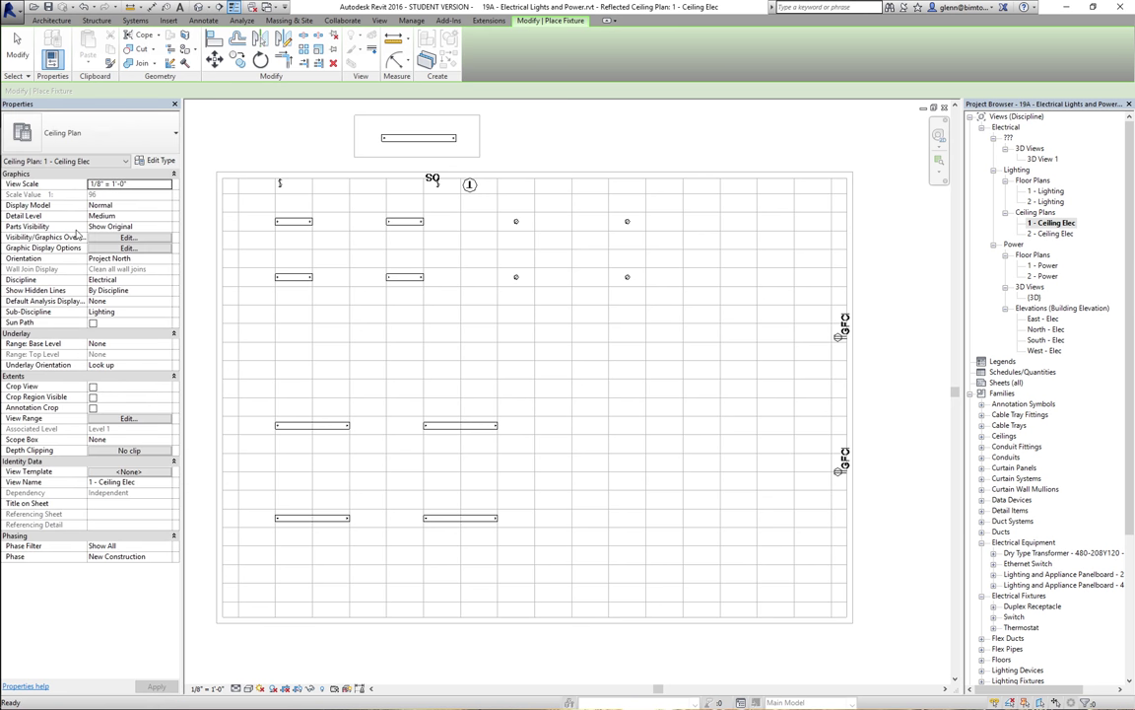
Using placement on face, place six recessed can downlights on the ceiling's southeast area in two columns of three, and finish placing
{"action": "left_click", "coordinate": [940, 159]}
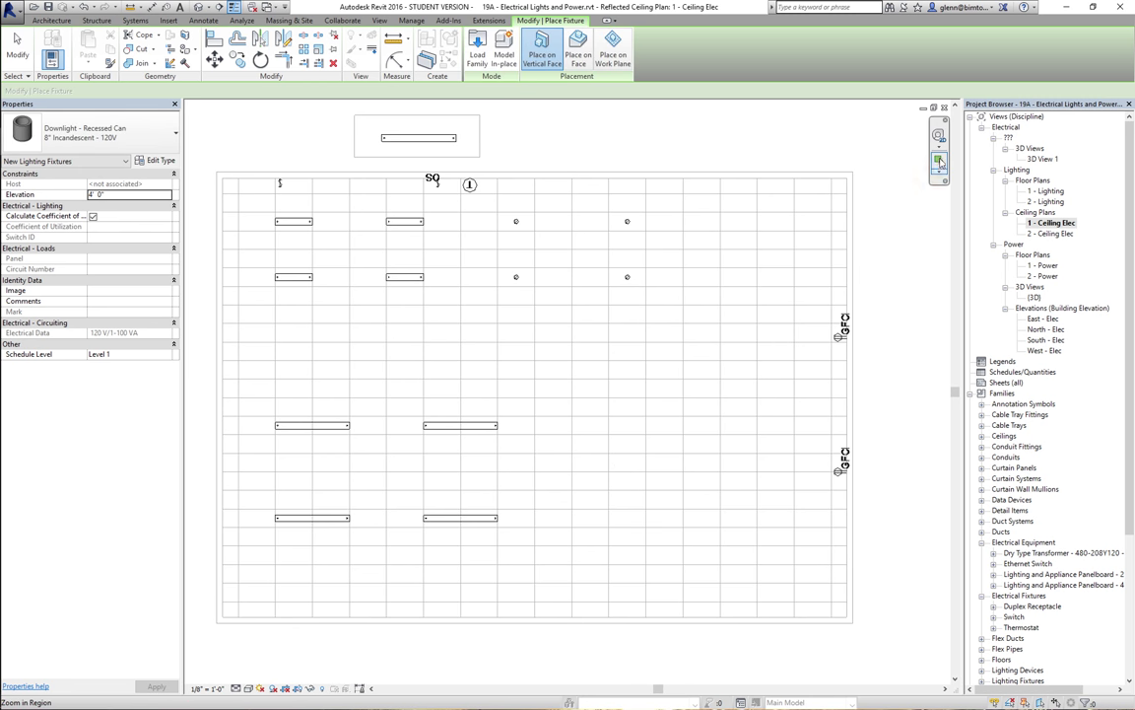
{"action": "left_click_drag", "start_coordinate": [514, 364], "coordinate": [754, 571]}
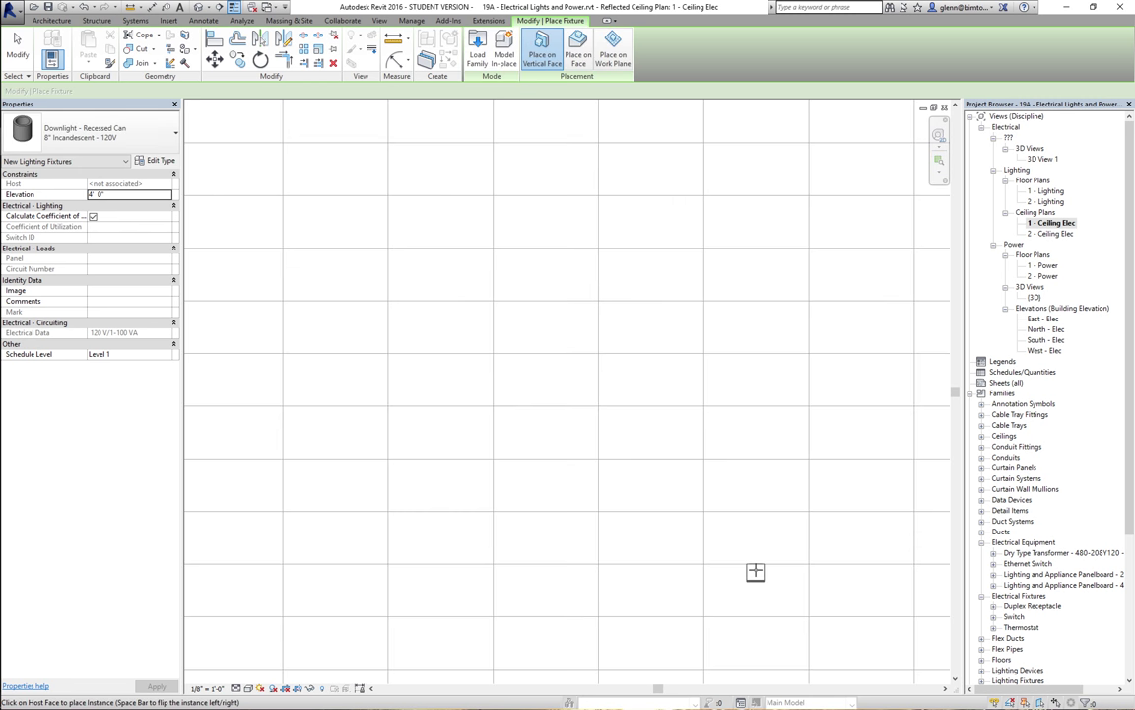
{"action": "left_click", "coordinate": [578, 50]}
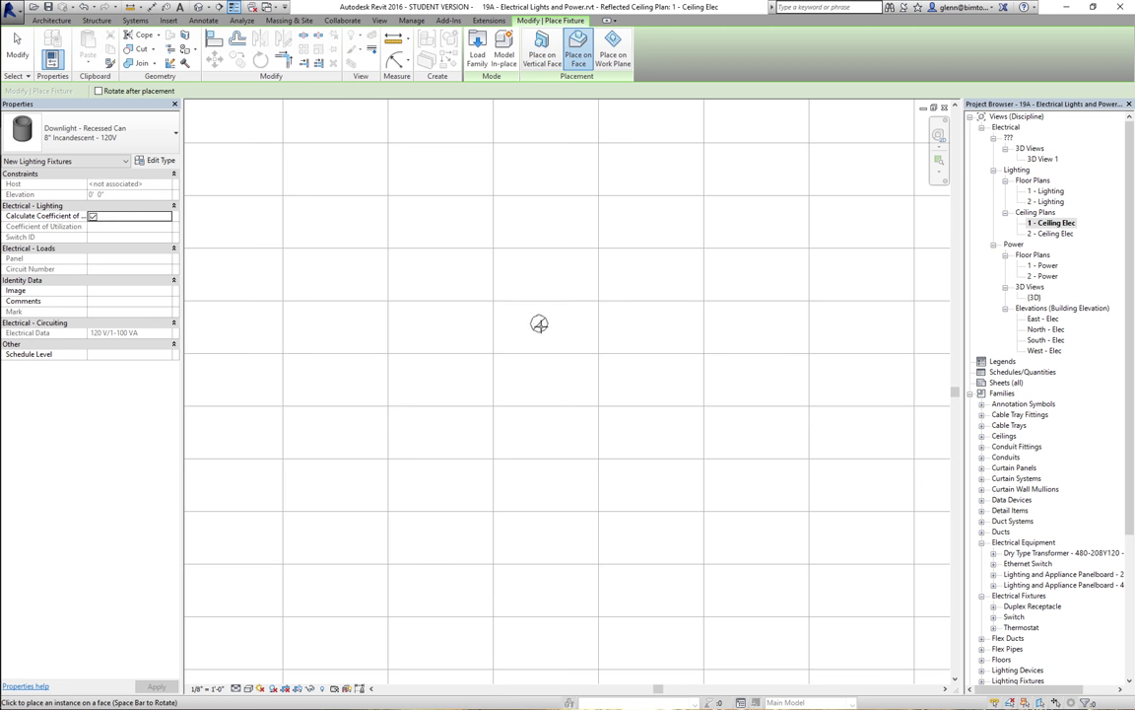
{"action": "left_click", "coordinate": [542, 327]}
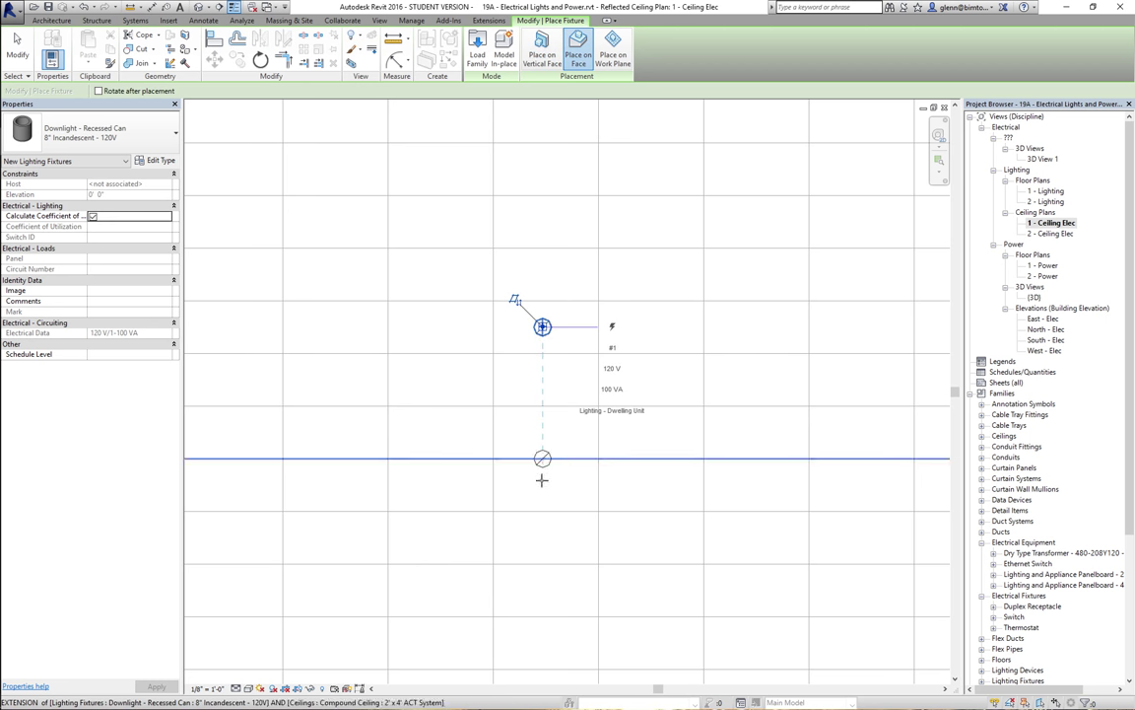
{"action": "left_click", "coordinate": [542, 490]}
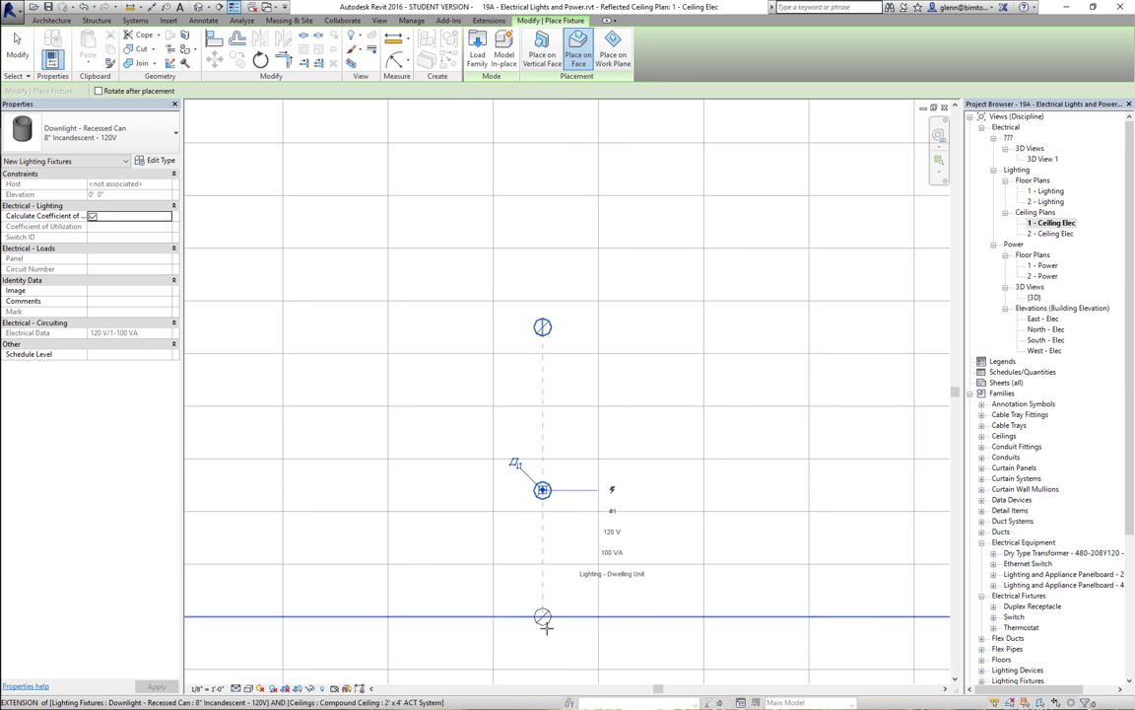
{"action": "left_click", "coordinate": [543, 642]}
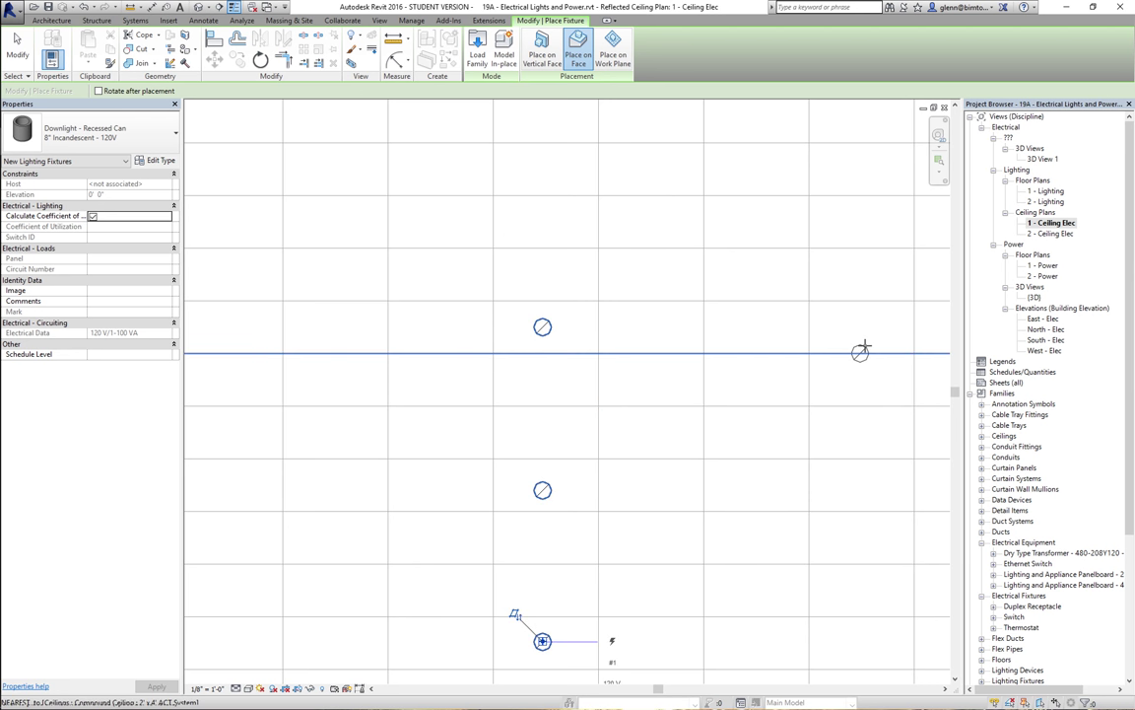
{"action": "left_click", "coordinate": [866, 326]}
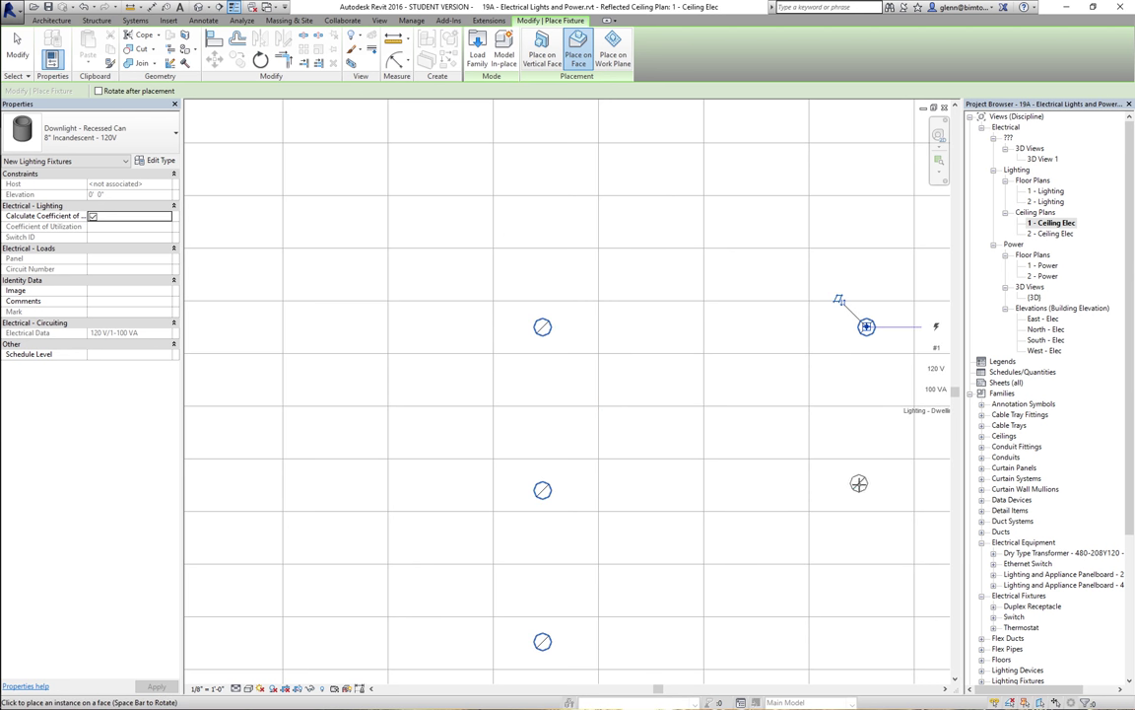
{"action": "left_click", "coordinate": [858, 490]}
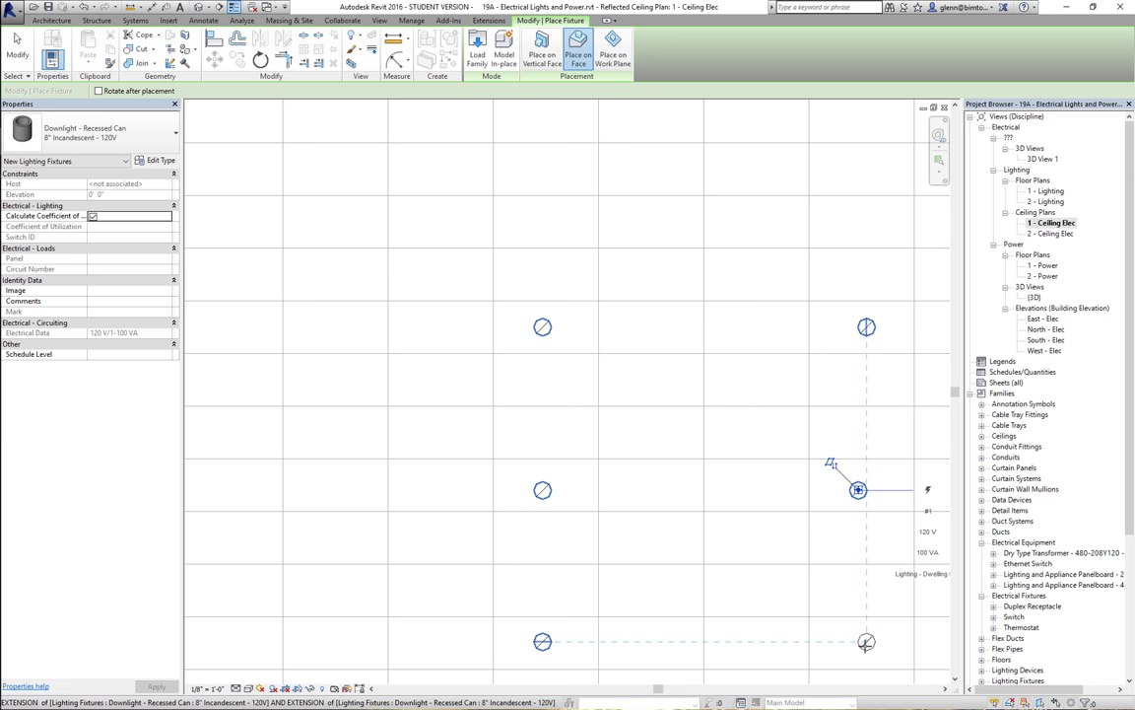
{"action": "left_click", "coordinate": [866, 641]}
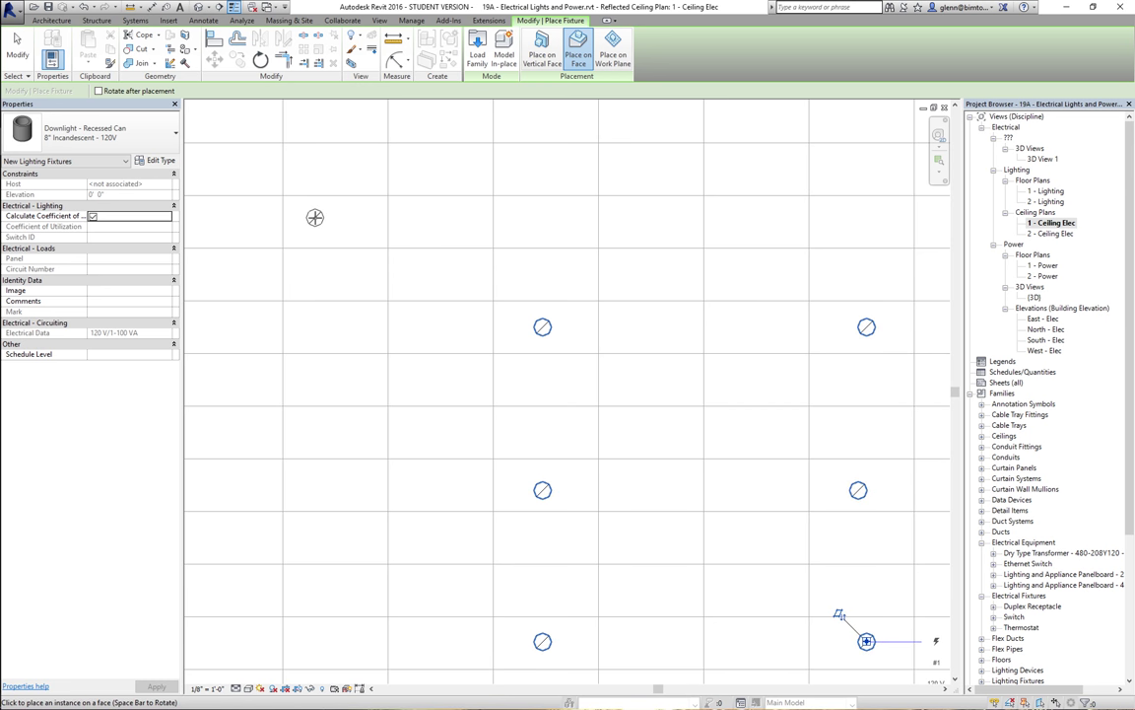
{"action": "left_click", "coordinate": [17, 44]}
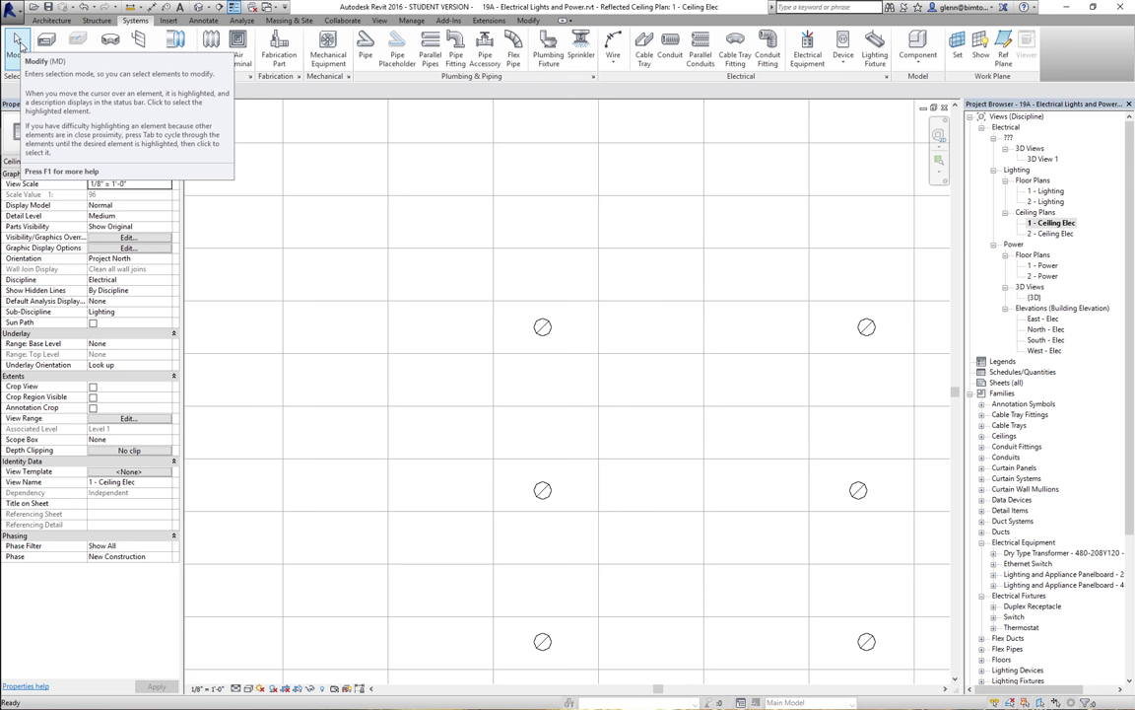
Place one Single Pole lighting switch on the south wall's vertical face, about 7'-0" from the west wall, and end placement
{"action": "key", "text": "z"}
{"action": "key", "text": "f"}
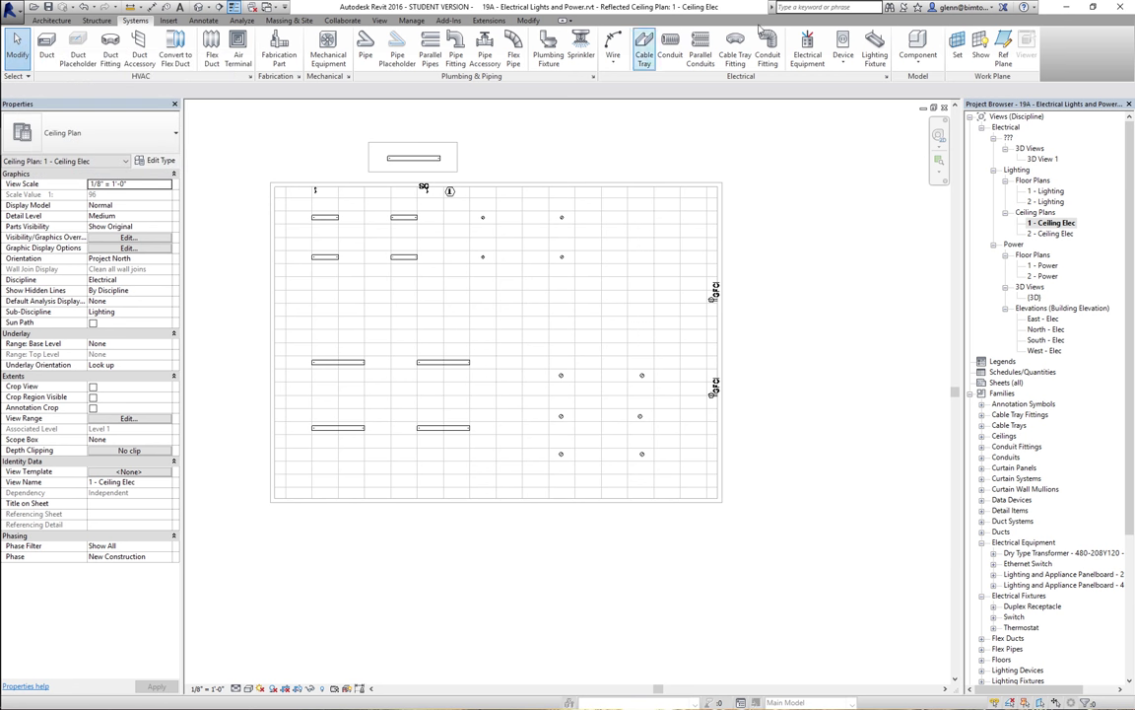
{"action": "left_click", "coordinate": [939, 157]}
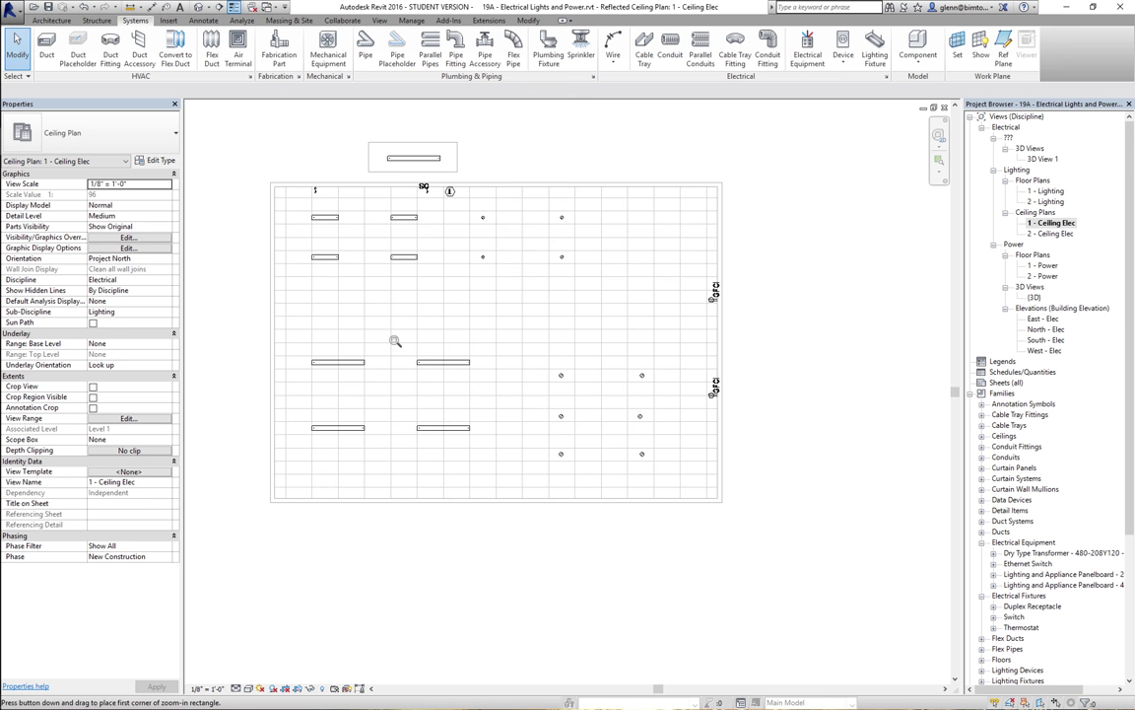
{"action": "left_click_drag", "start_coordinate": [267, 335], "coordinate": [689, 573]}
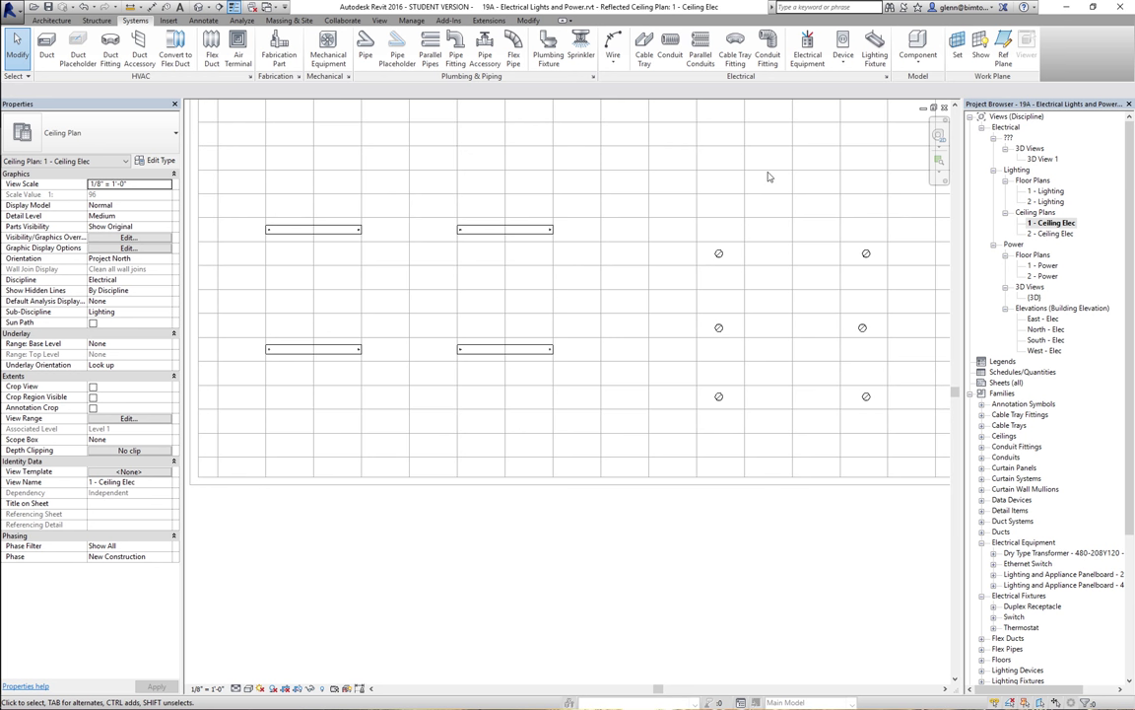
{"action": "left_click", "coordinate": [845, 67]}
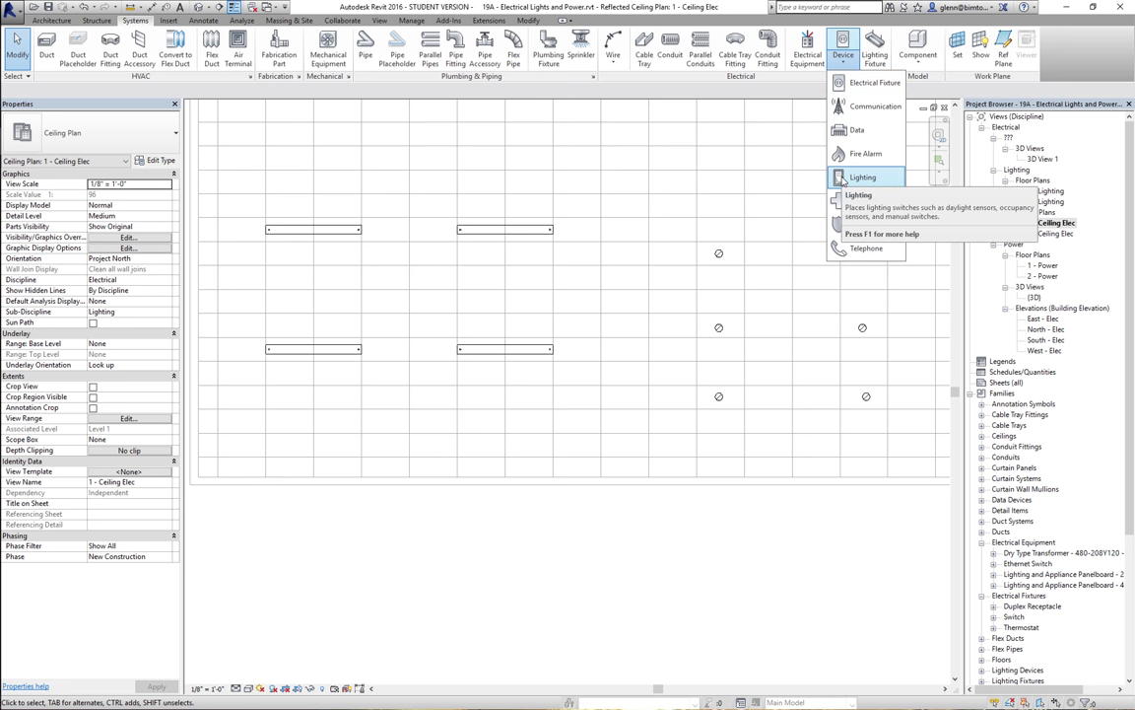
{"action": "left_click", "coordinate": [843, 180]}
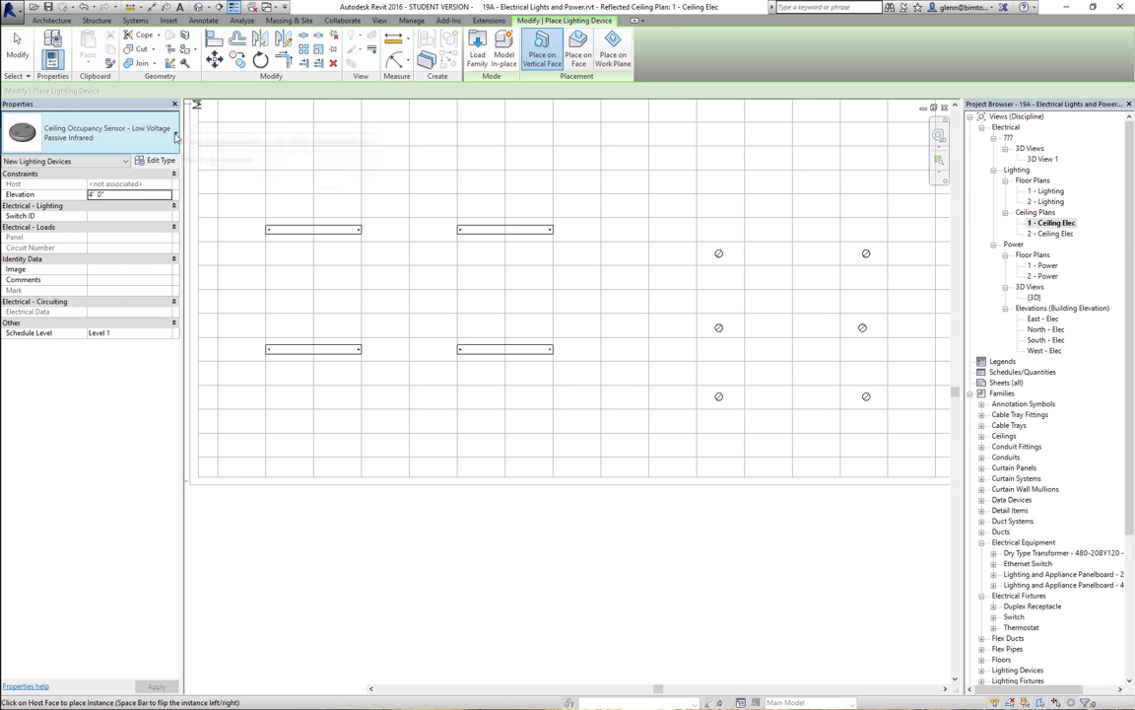
{"action": "left_click", "coordinate": [176, 135]}
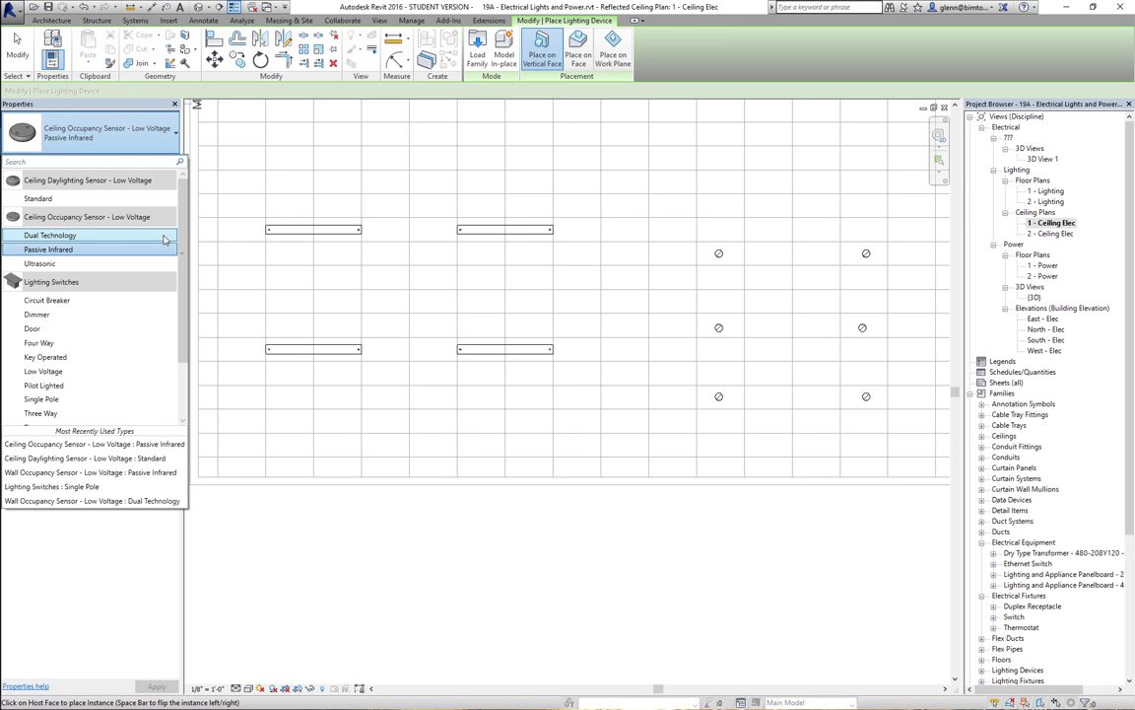
{"action": "left_click_drag", "start_coordinate": [181, 249], "coordinate": [181, 293]}
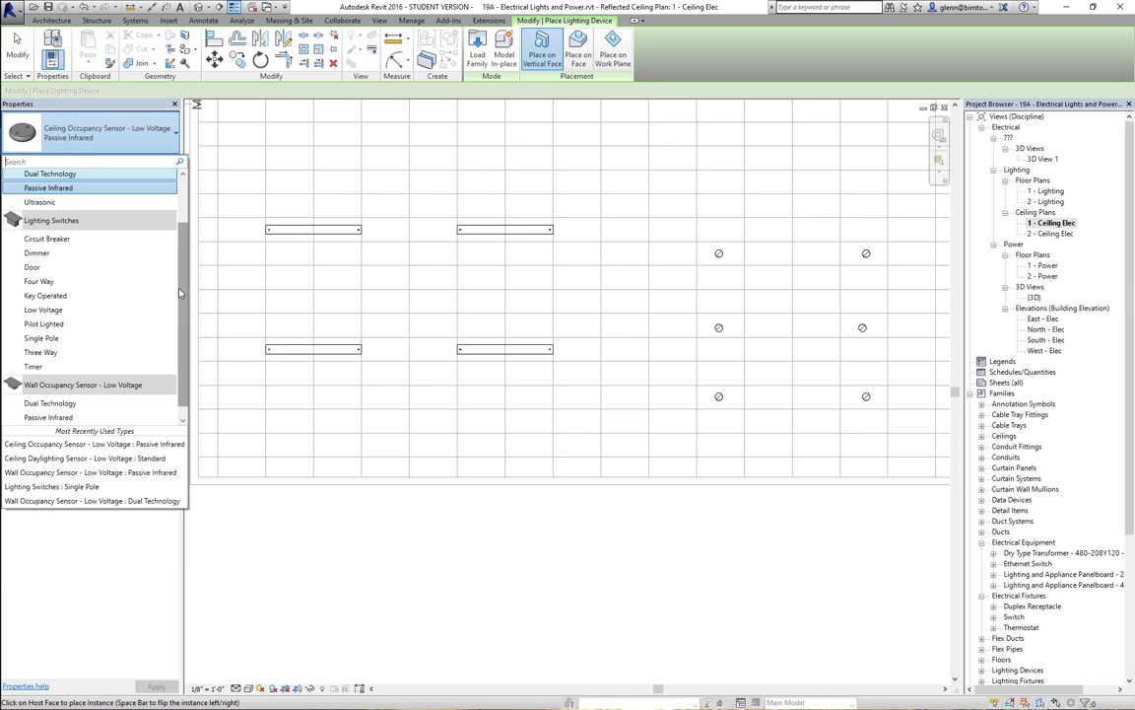
{"action": "left_click", "coordinate": [67, 346]}
{"action": "key", "text": "Escape"}
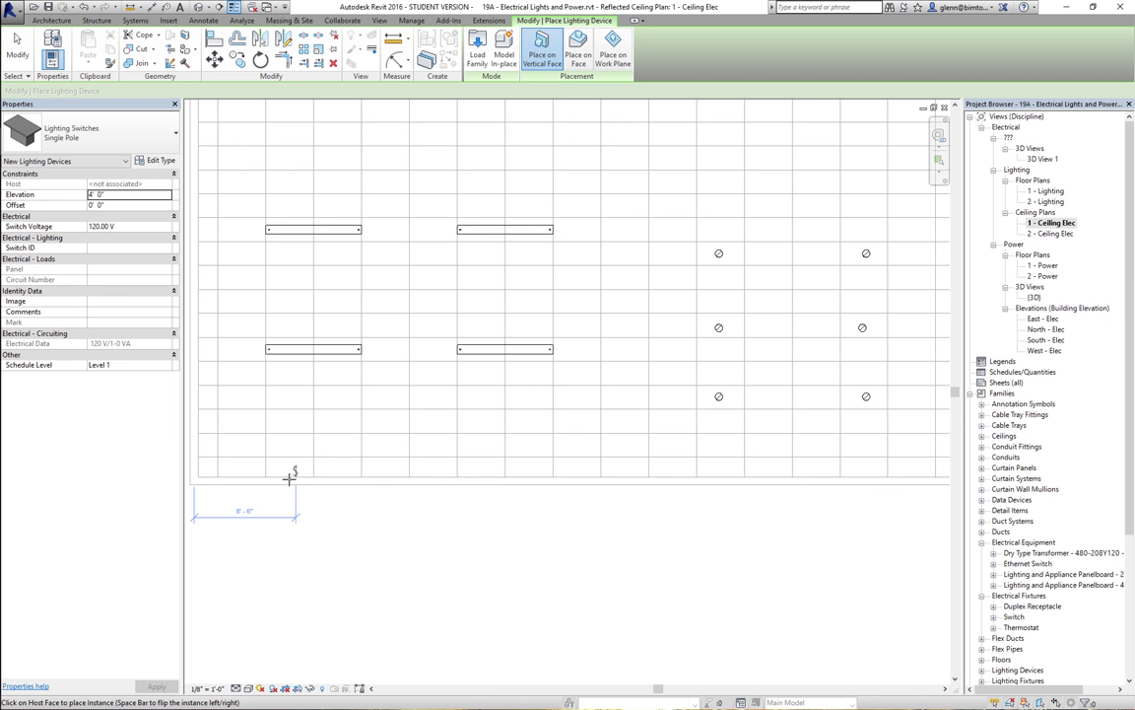
{"action": "left_click", "coordinate": [275, 479]}
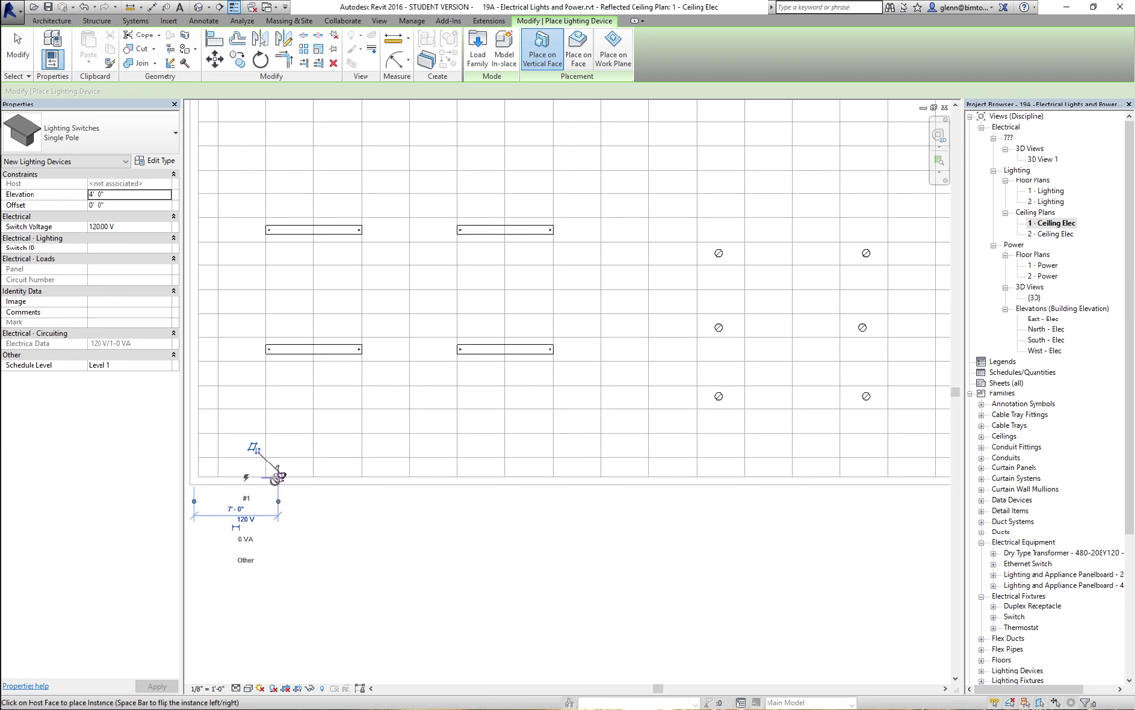
{"action": "left_click", "coordinate": [18, 56]}
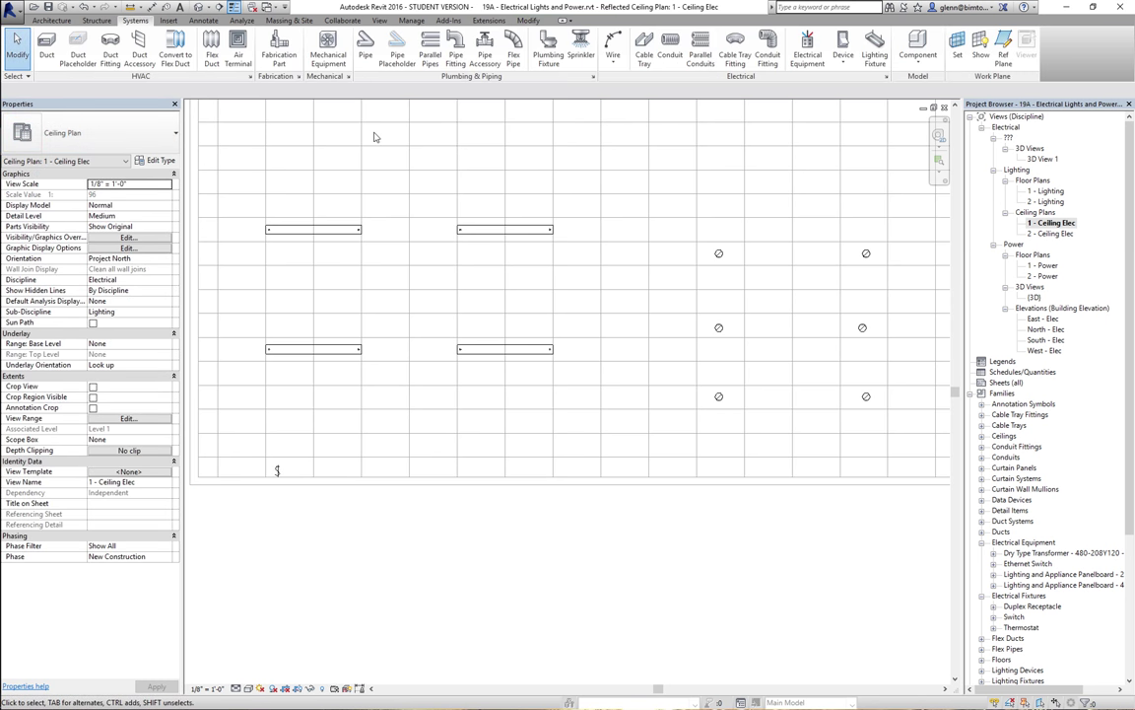
Place two Three Way lighting switches on the south wall, about 8'-0" and 62'-6" from the west wall, and end placement
{"action": "left_click", "coordinate": [844, 66]}
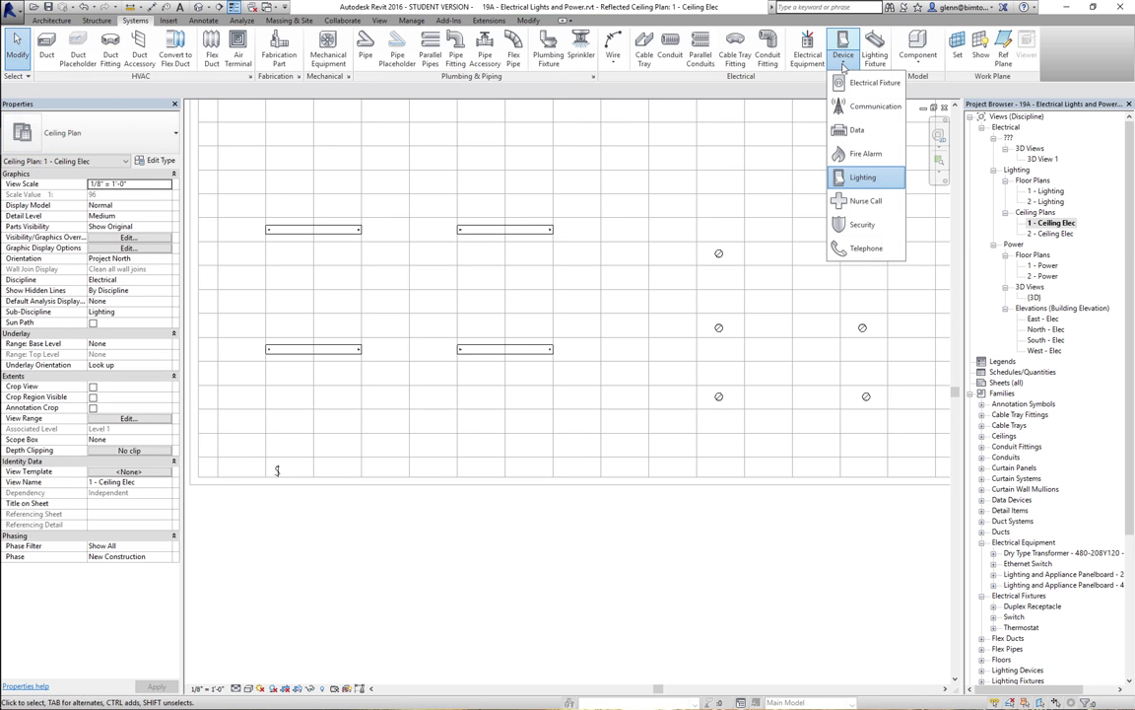
{"action": "left_click", "coordinate": [856, 186]}
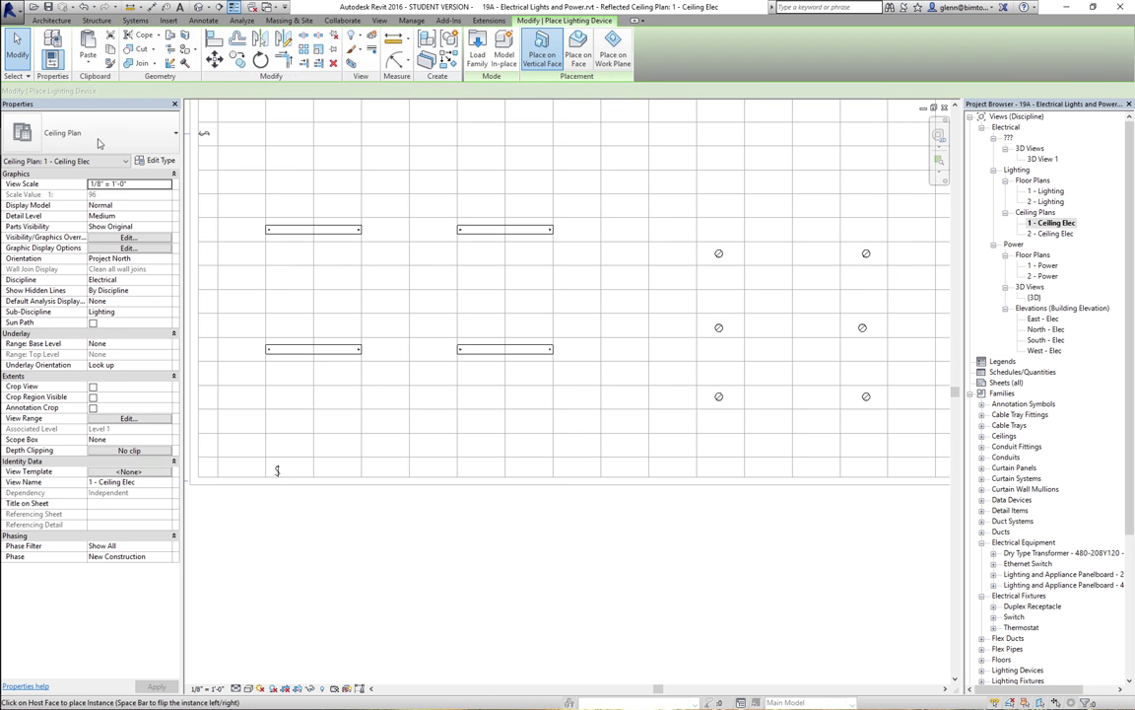
{"action": "left_click", "coordinate": [172, 143]}
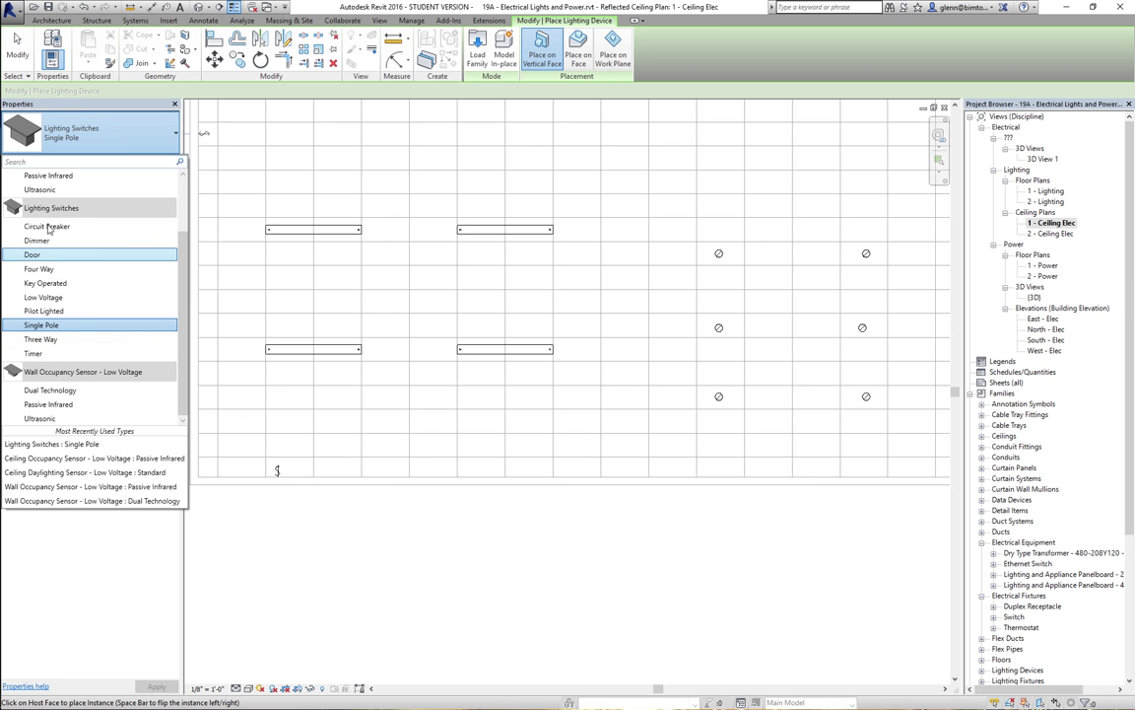
{"action": "left_click", "coordinate": [44, 326]}
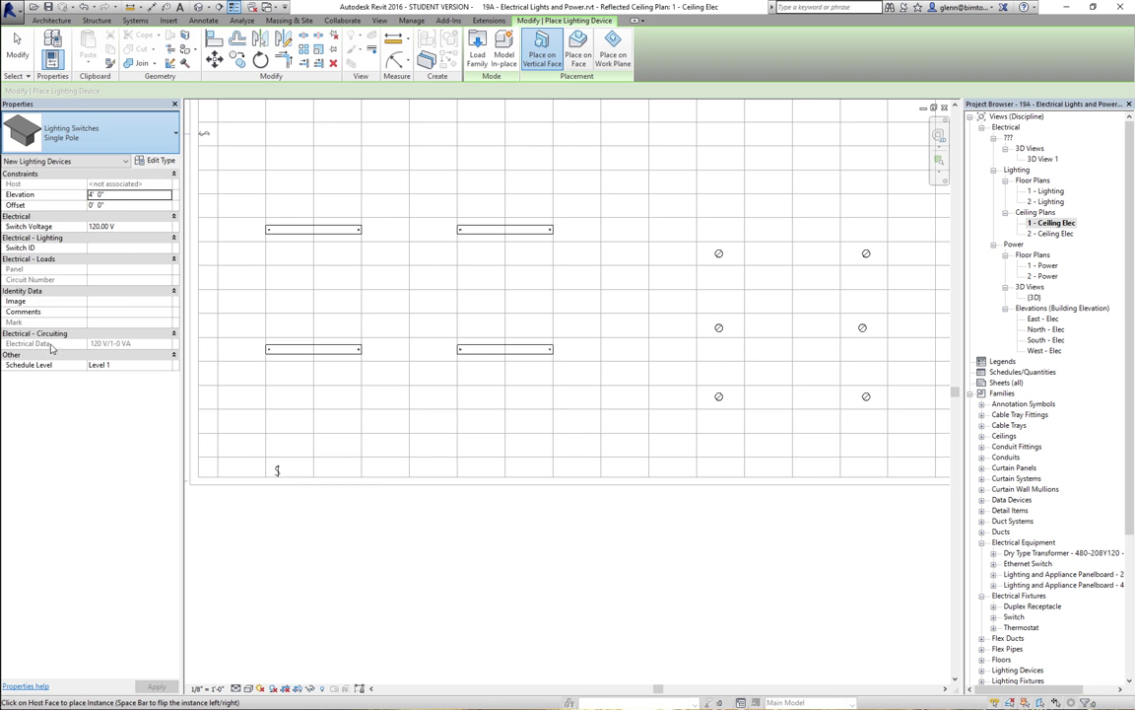
{"action": "left_click", "coordinate": [289, 472]}
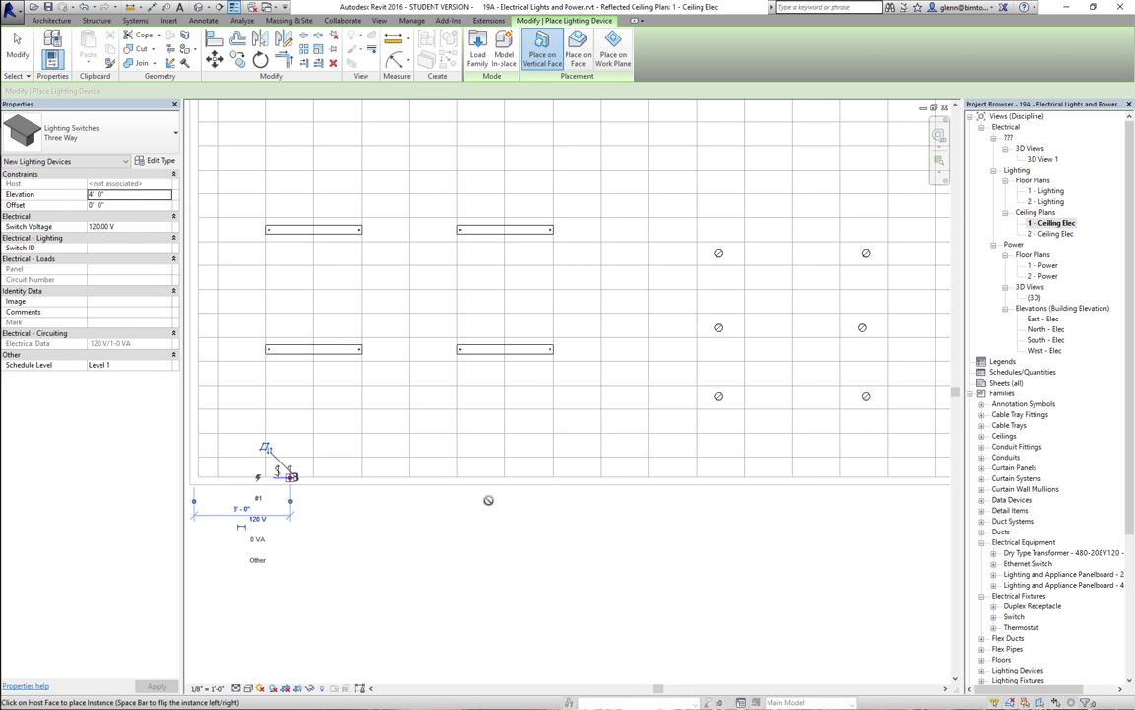
{"action": "left_click", "coordinate": [943, 477]}
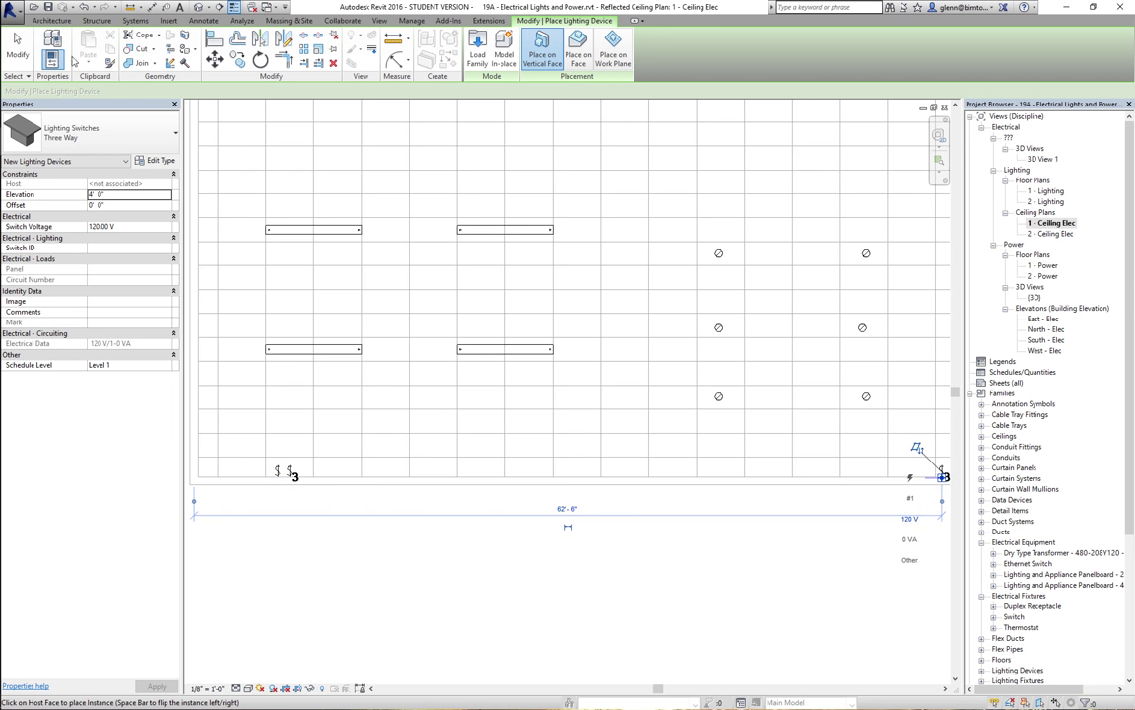
{"action": "left_click", "coordinate": [16, 48]}
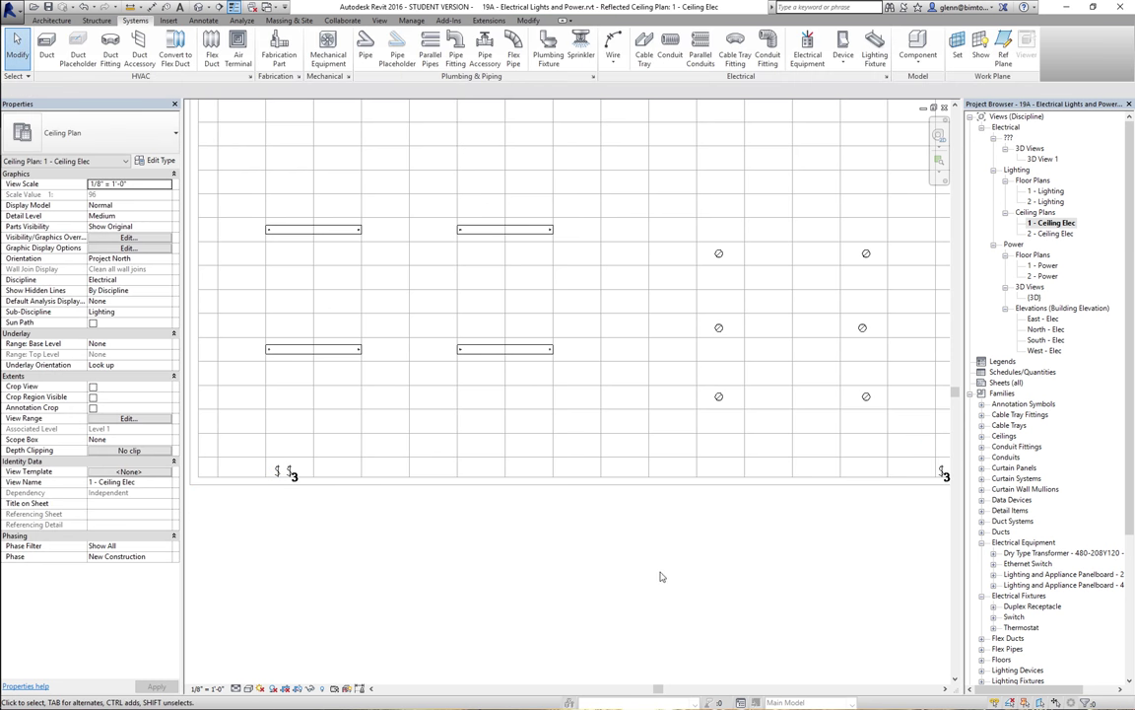
Place Four Way lighting switches on the south wall about 10'-0" and 60'-6" from the west wall, and on the north wall about 8'-0" from the east wall
{"action": "key", "text": "z"}
{"action": "key", "text": "o"}
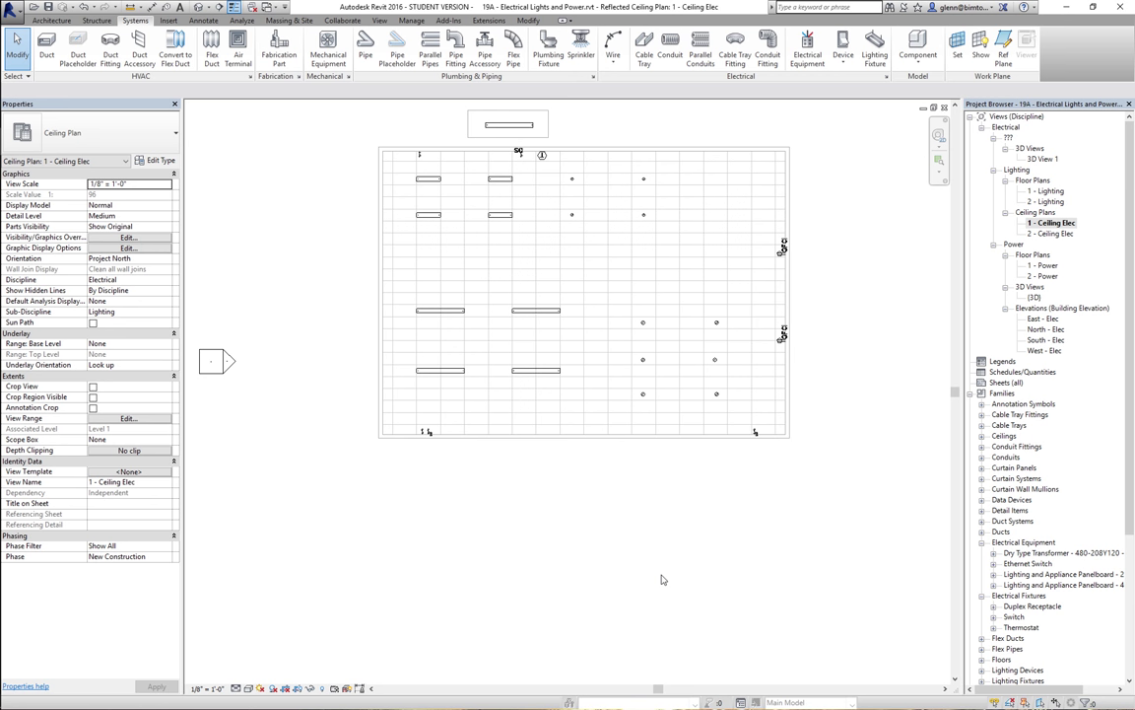
{"action": "left_click", "coordinate": [843, 49]}
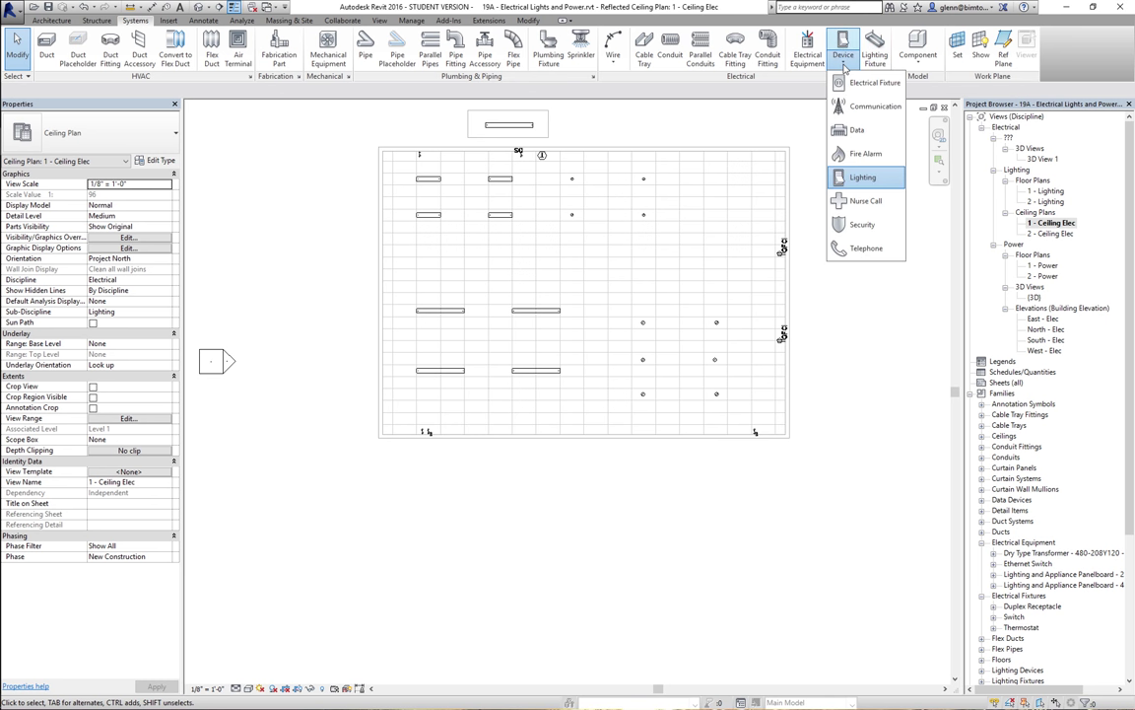
{"action": "left_click", "coordinate": [847, 179]}
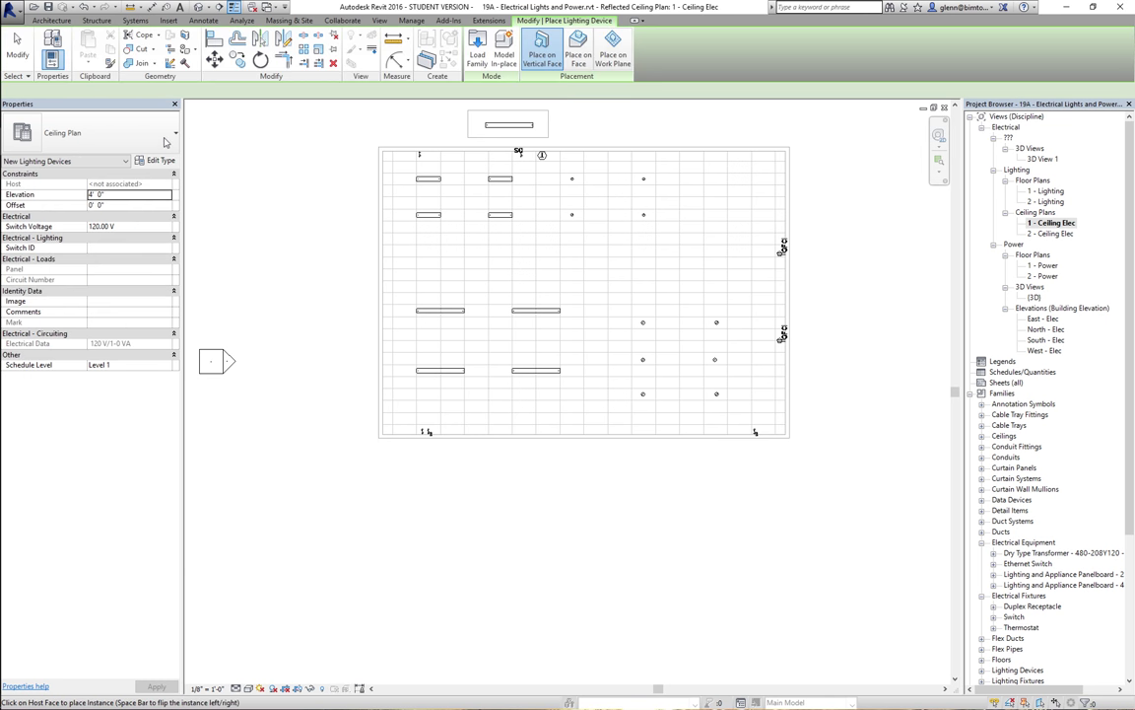
{"action": "left_click", "coordinate": [165, 143]}
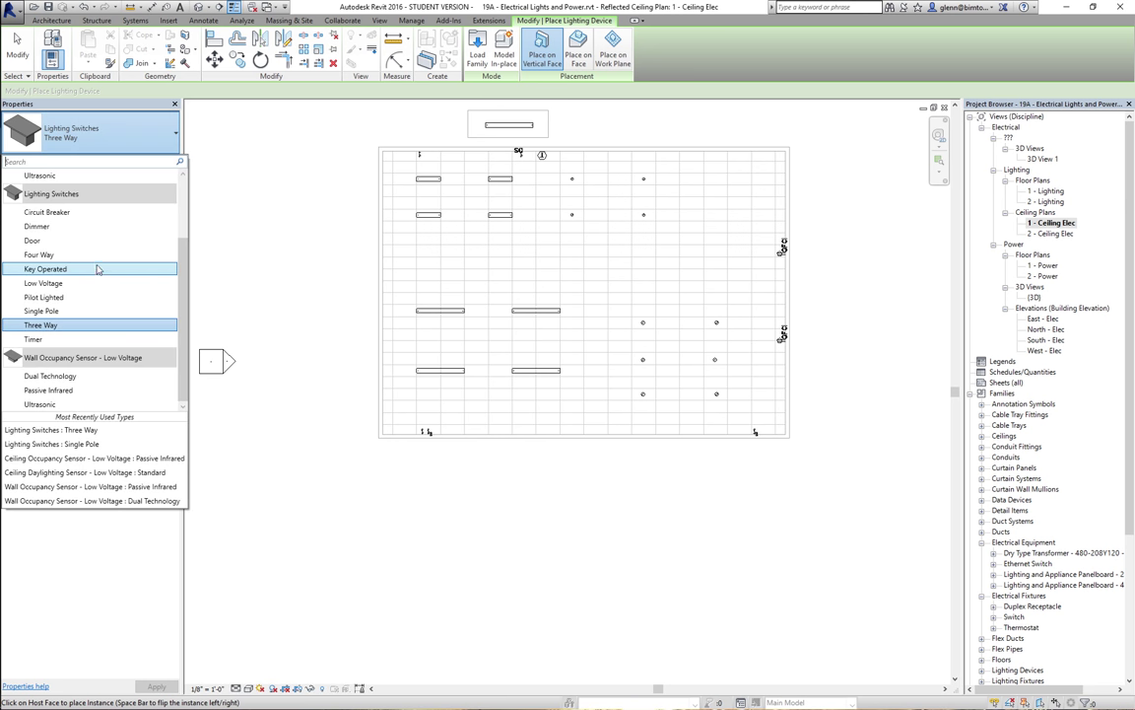
{"action": "key", "text": "Escape"}
{"action": "key", "text": "Escape"}
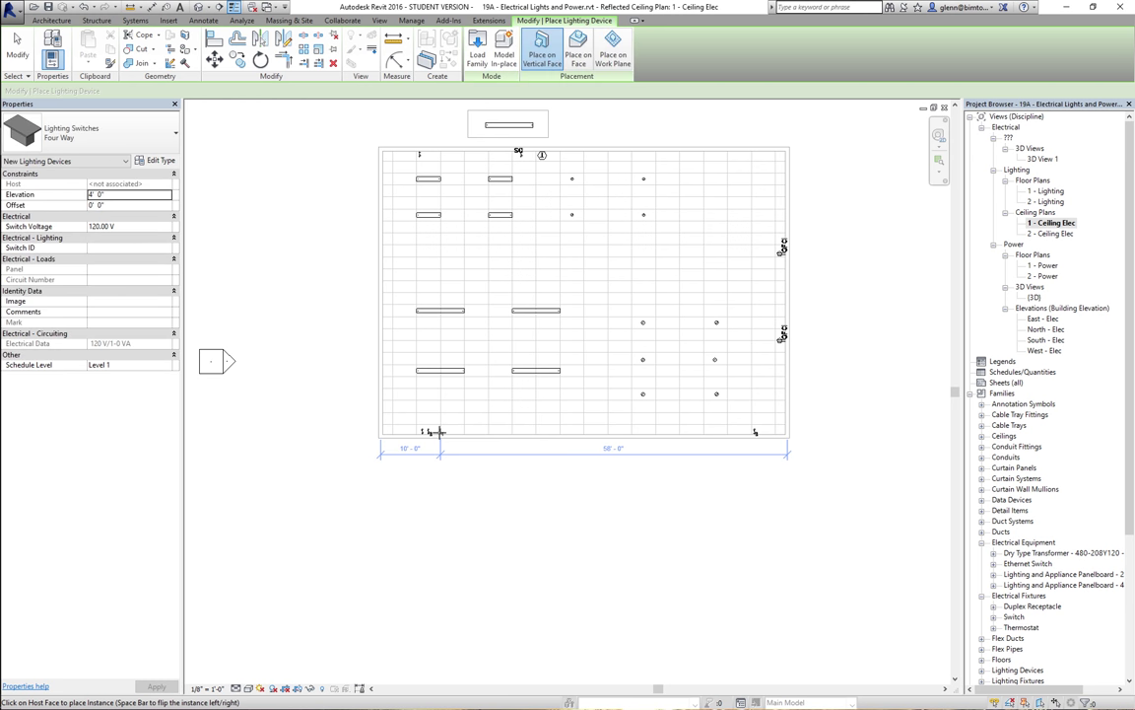
{"action": "left_click", "coordinate": [440, 432]}
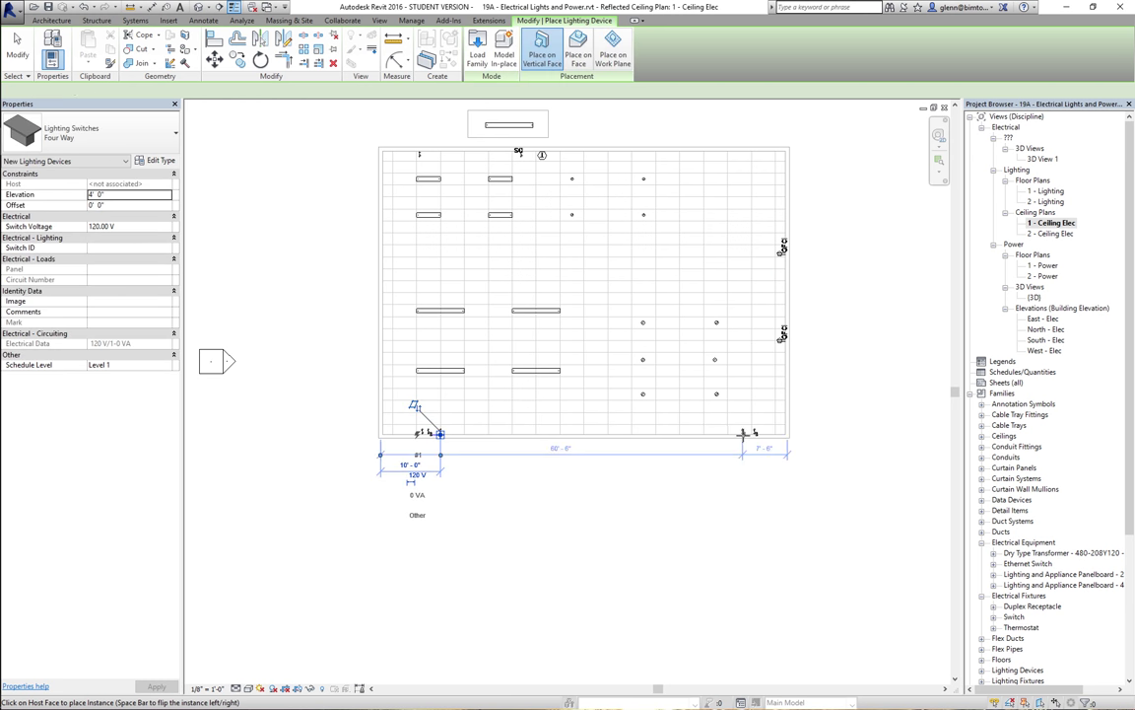
{"action": "left_click", "coordinate": [742, 434]}
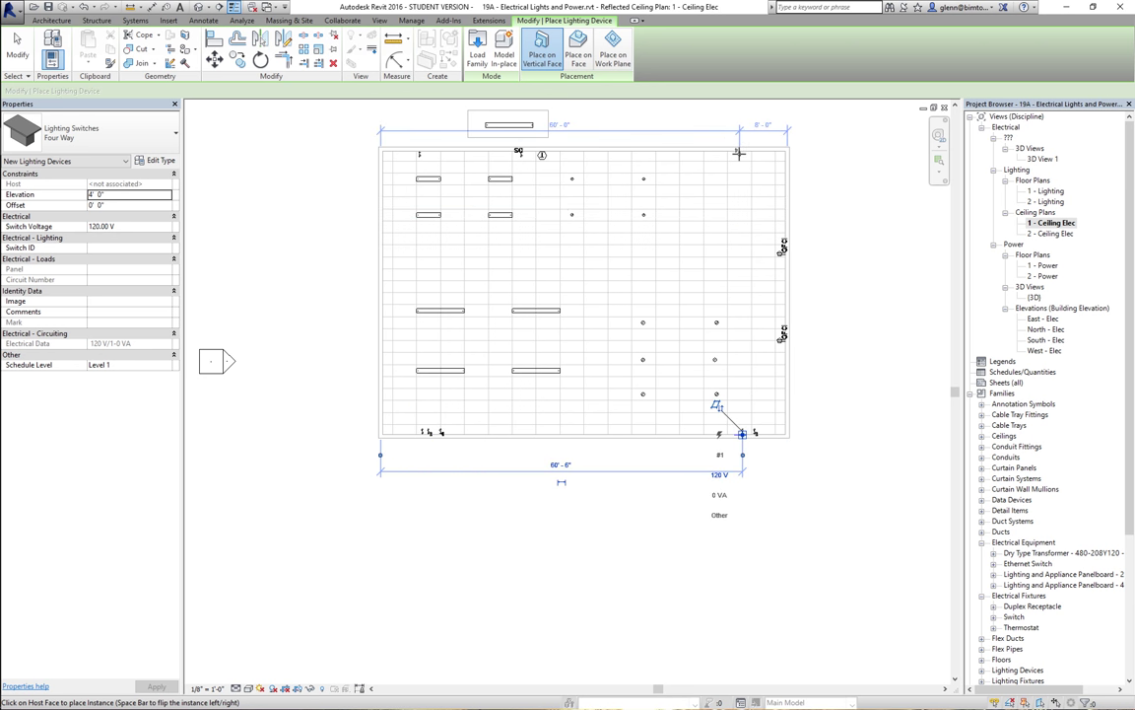
{"action": "left_click", "coordinate": [739, 151]}
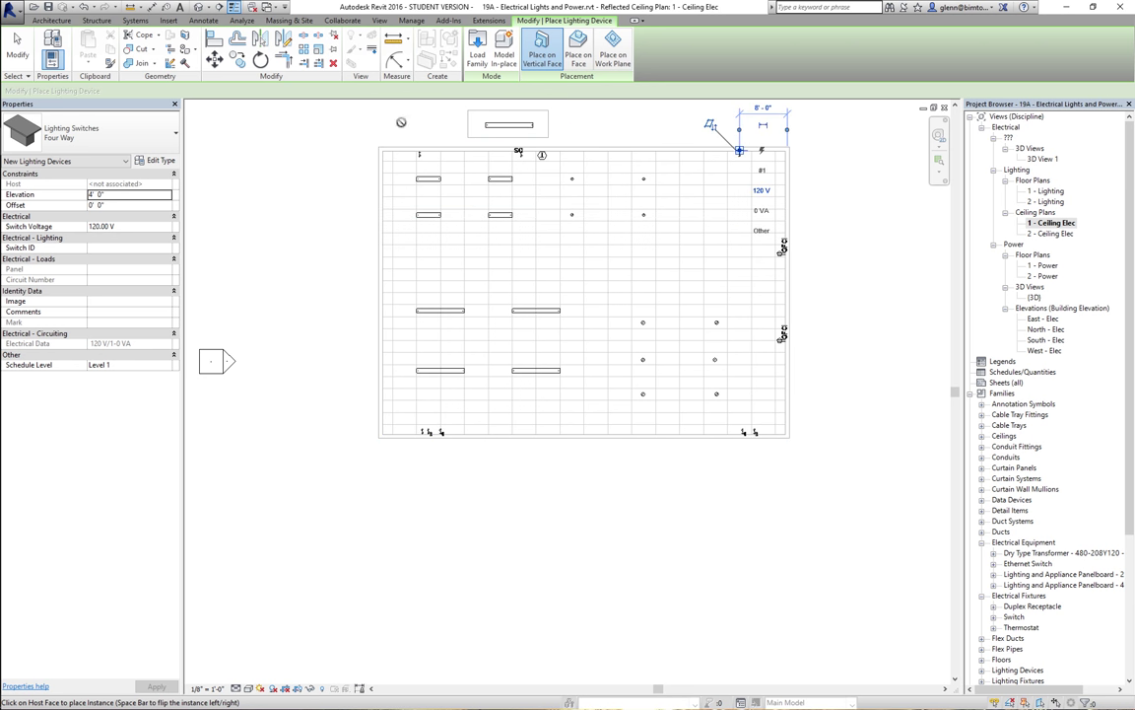
End switch placement and create a power circuit from the southwesternmost 96" linear pendant light
{"action": "left_click", "coordinate": [24, 55]}
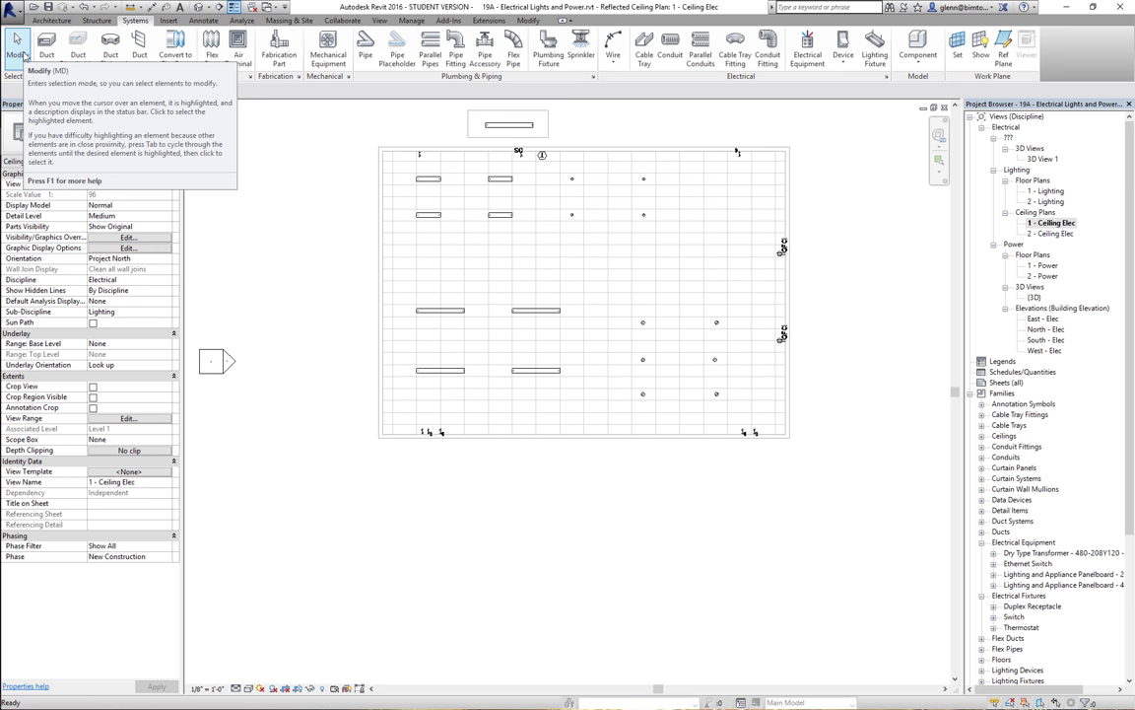
{"action": "left_click", "coordinate": [941, 164]}
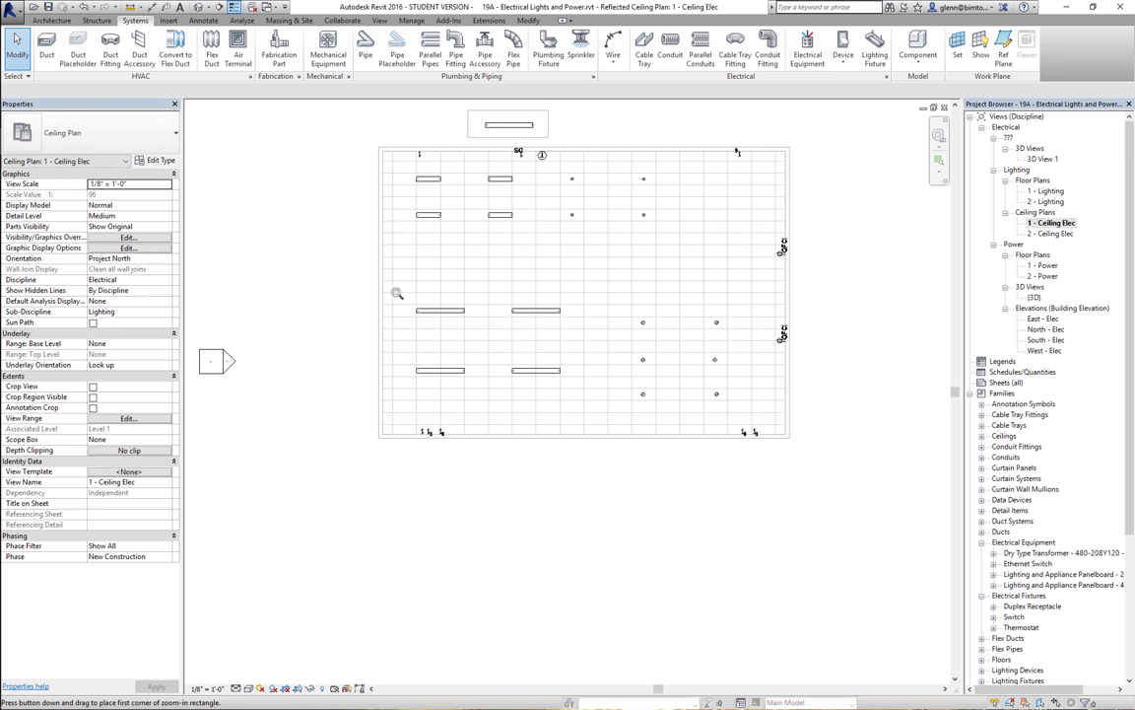
{"action": "left_click_drag", "start_coordinate": [372, 274], "coordinate": [609, 486]}
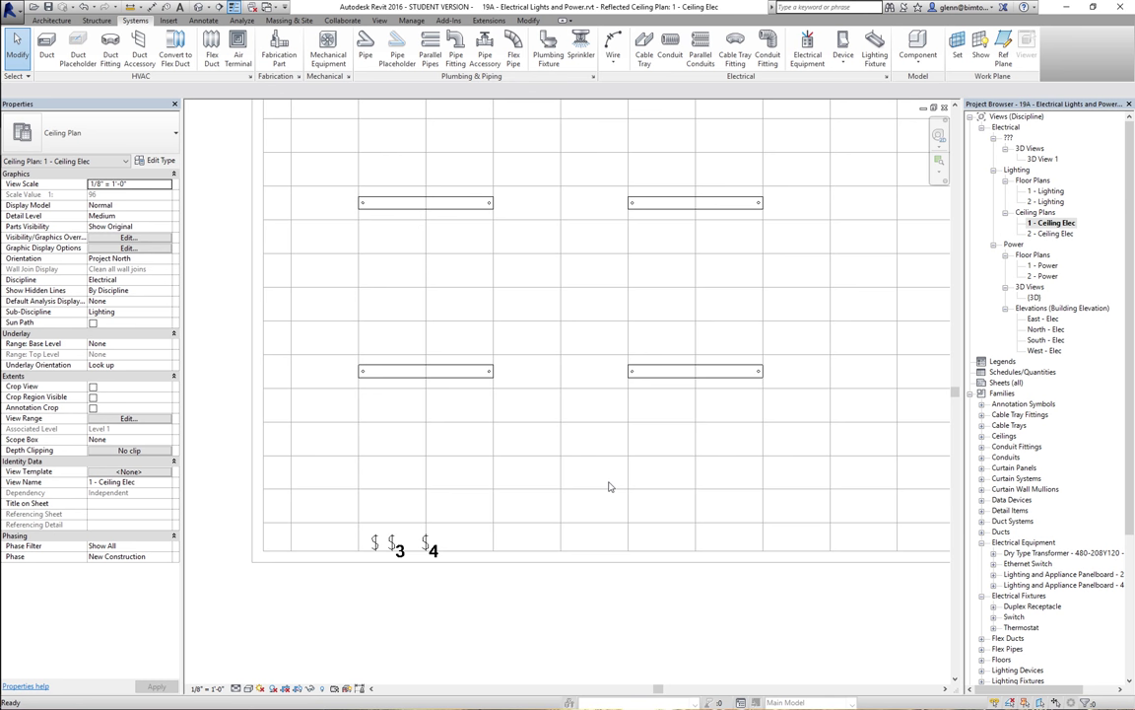
{"action": "left_click", "coordinate": [447, 376]}
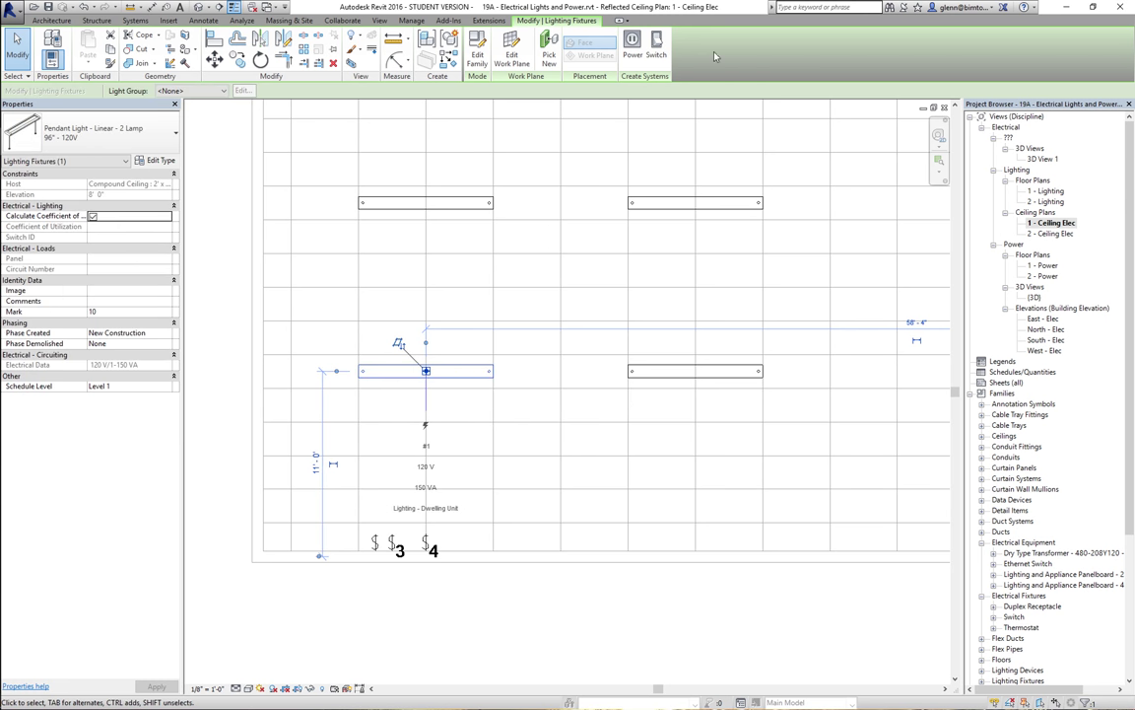
{"action": "left_click", "coordinate": [632, 61]}
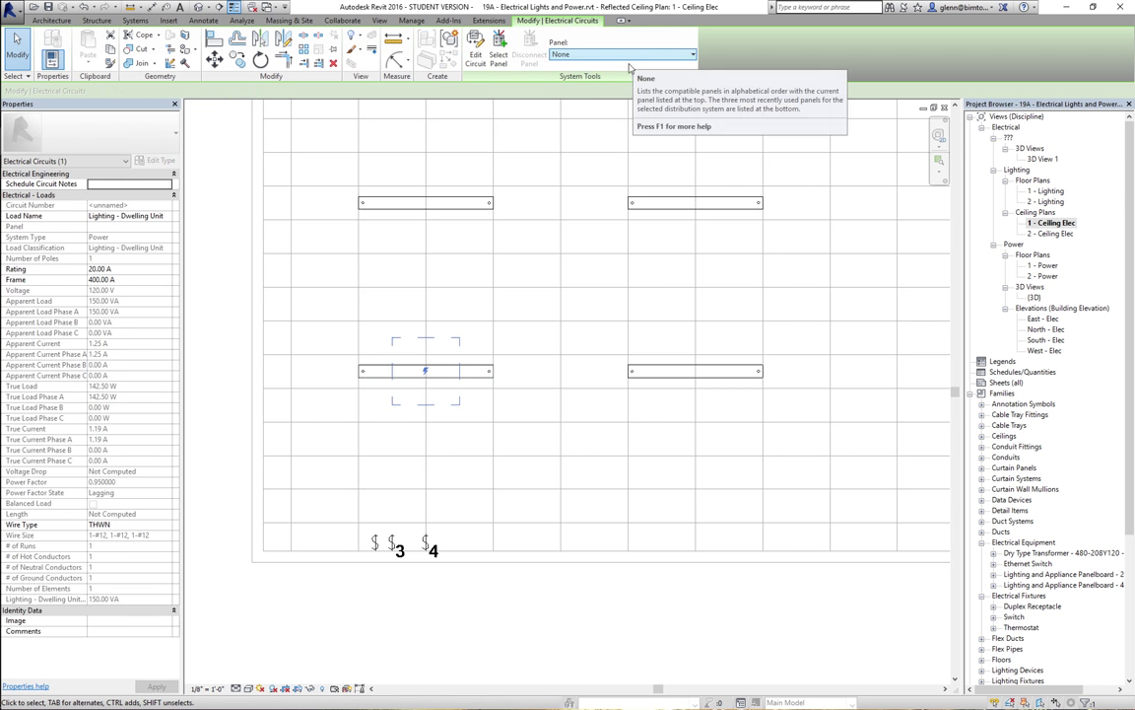
Edit the circuit to add the other three linear pendant lights of the southwest group, and finish editing
{"action": "left_click", "coordinate": [477, 59]}
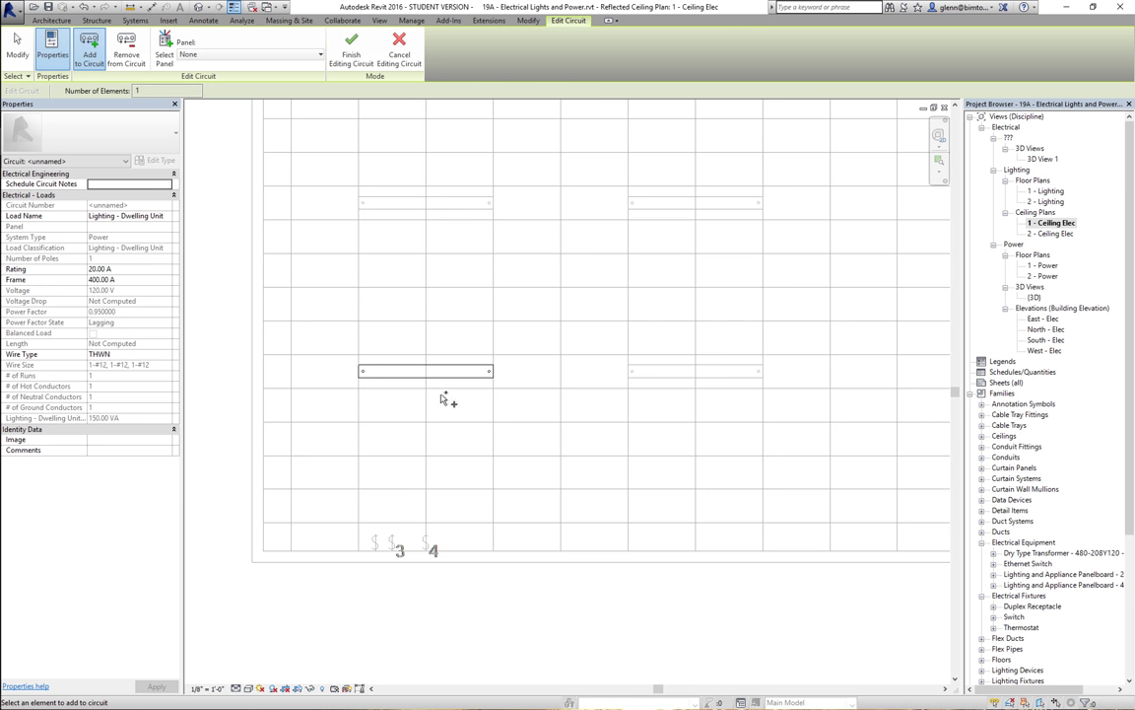
{"action": "left_click", "coordinate": [443, 217]}
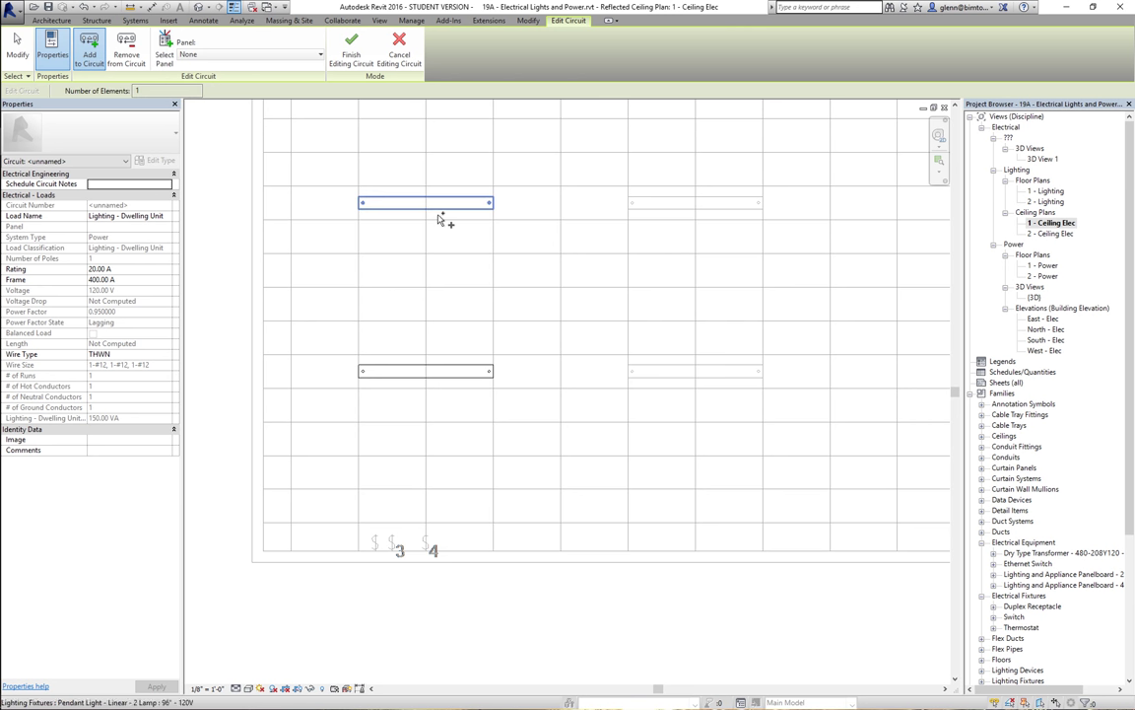
{"action": "left_click", "coordinate": [665, 216]}
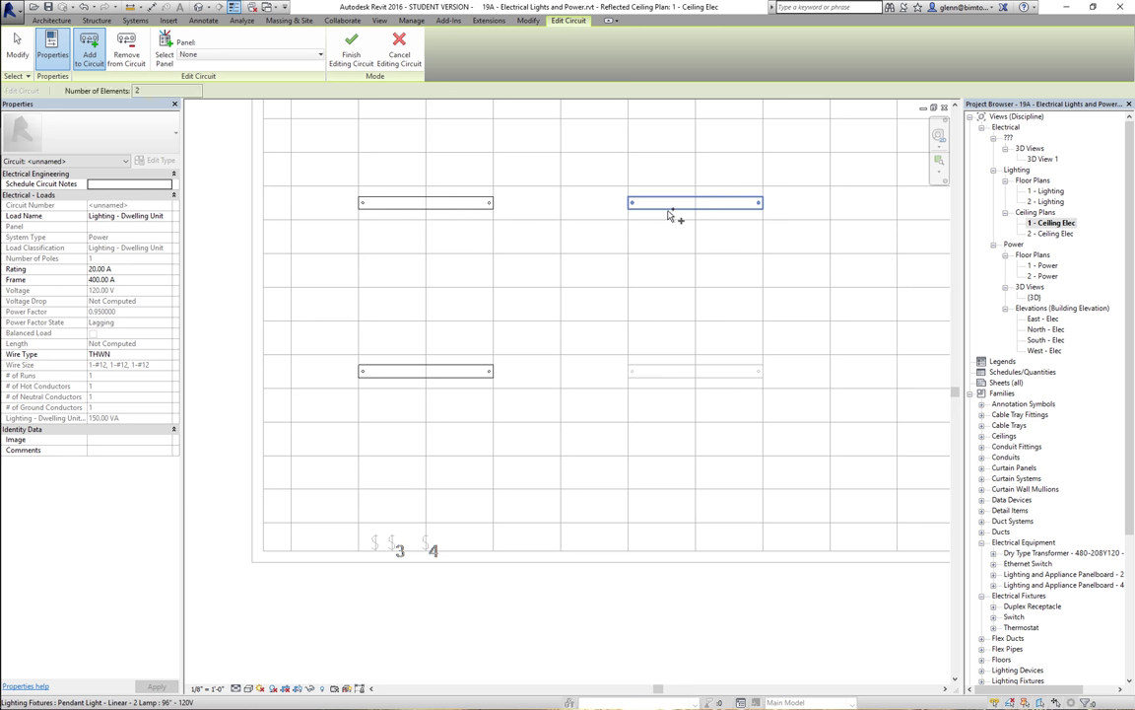
{"action": "left_click", "coordinate": [668, 372]}
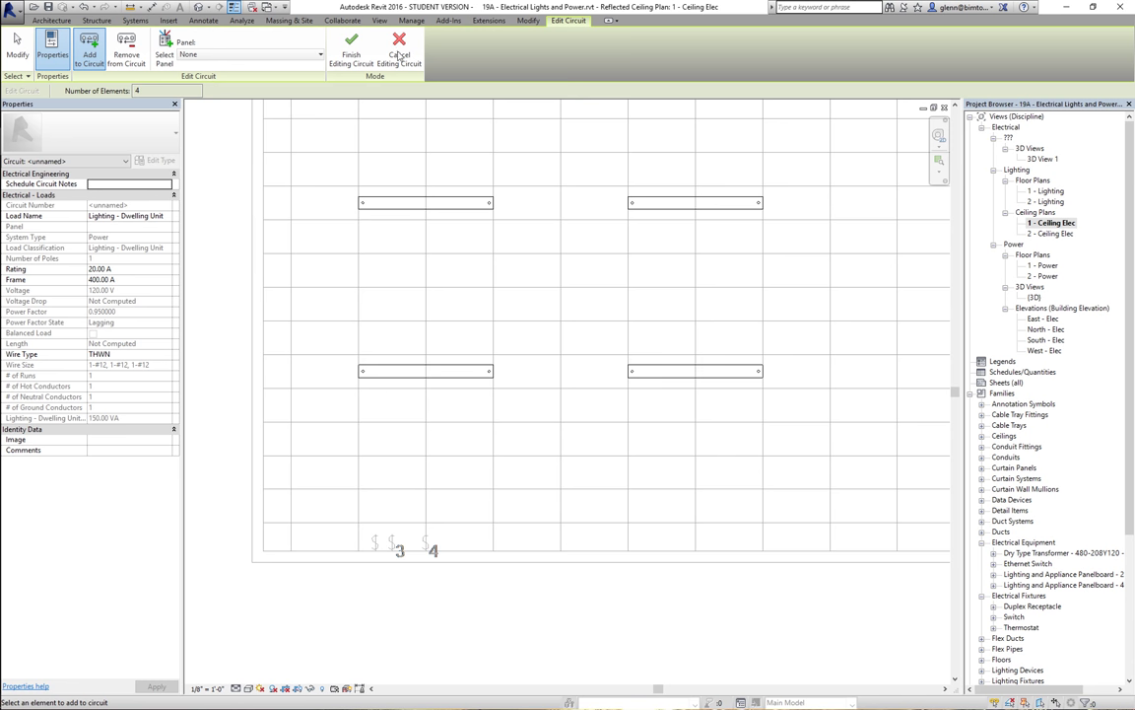
{"action": "left_click", "coordinate": [351, 49]}
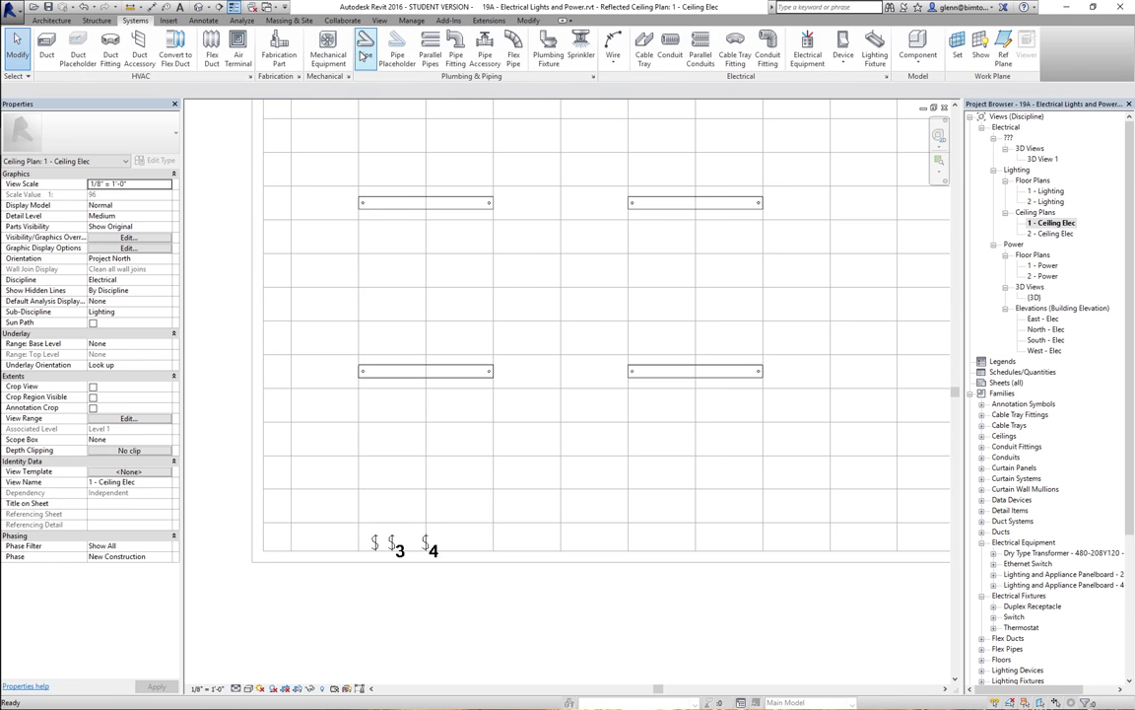
Select the circuit of the four pendant lights, convert it to arc wires and clear the selection
{"action": "key", "text": "Tab"}
{"action": "left_click", "coordinate": [462, 221]}
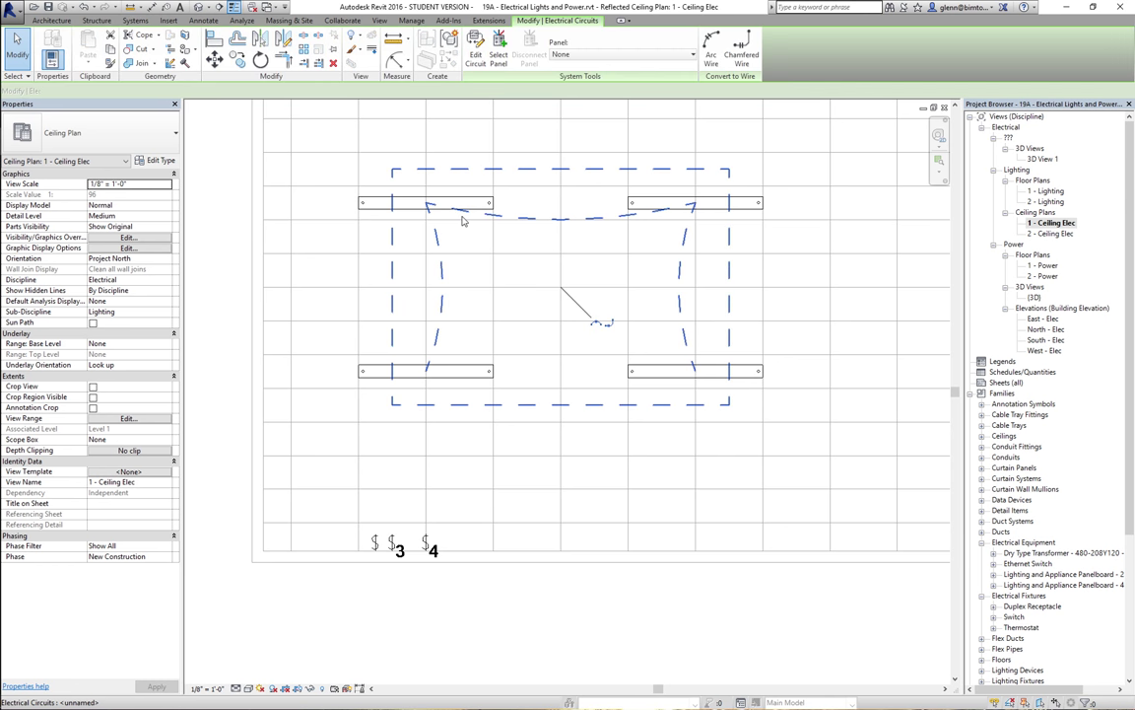
{"action": "left_click", "coordinate": [711, 55]}
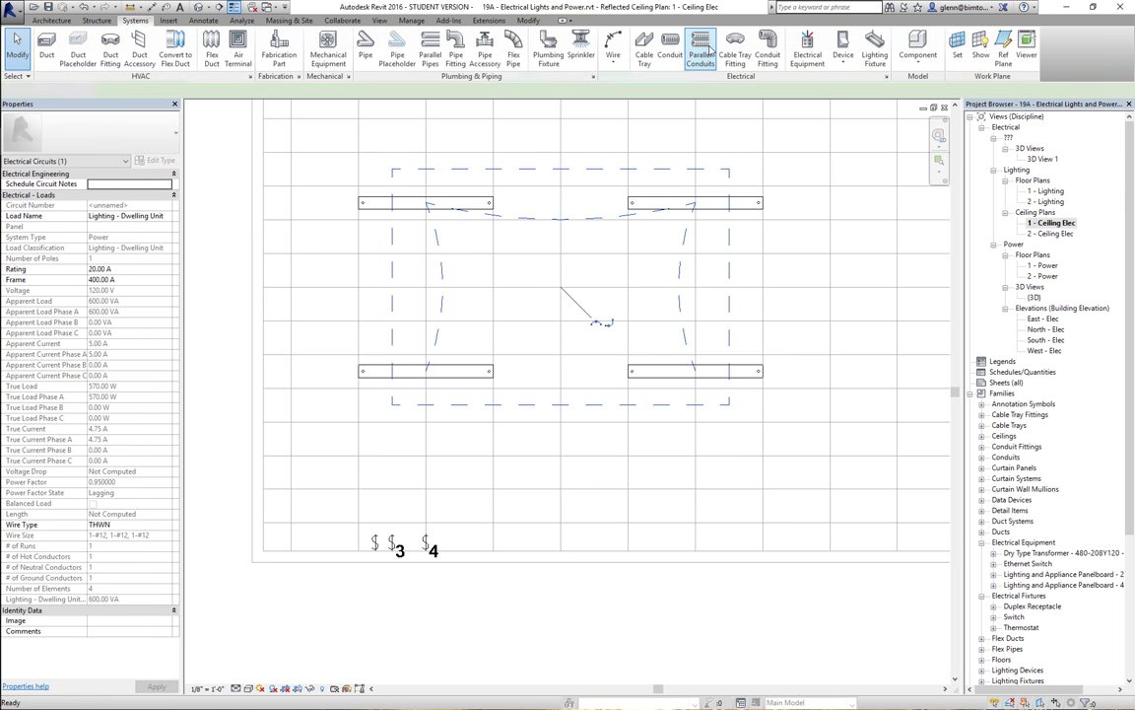
{"action": "key", "text": "Escape"}
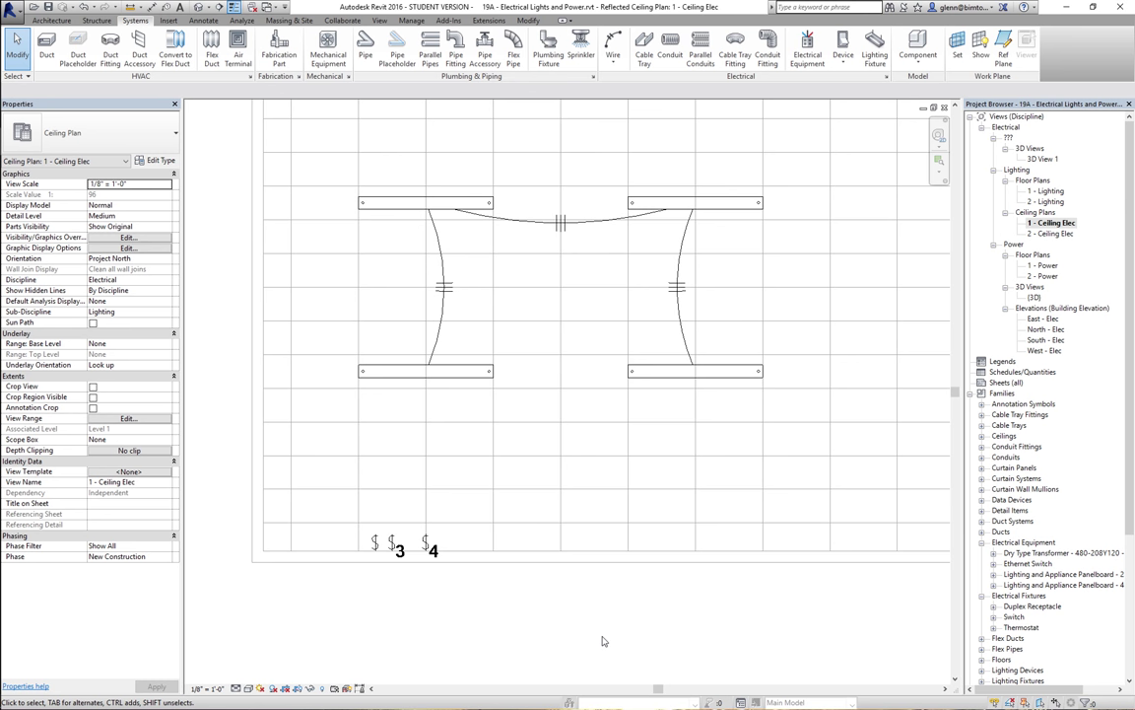
Create a switch system for the southwesternmost pendant light and assign the nearby Three Way switch on the south wall to it
{"action": "left_click", "coordinate": [476, 389]}
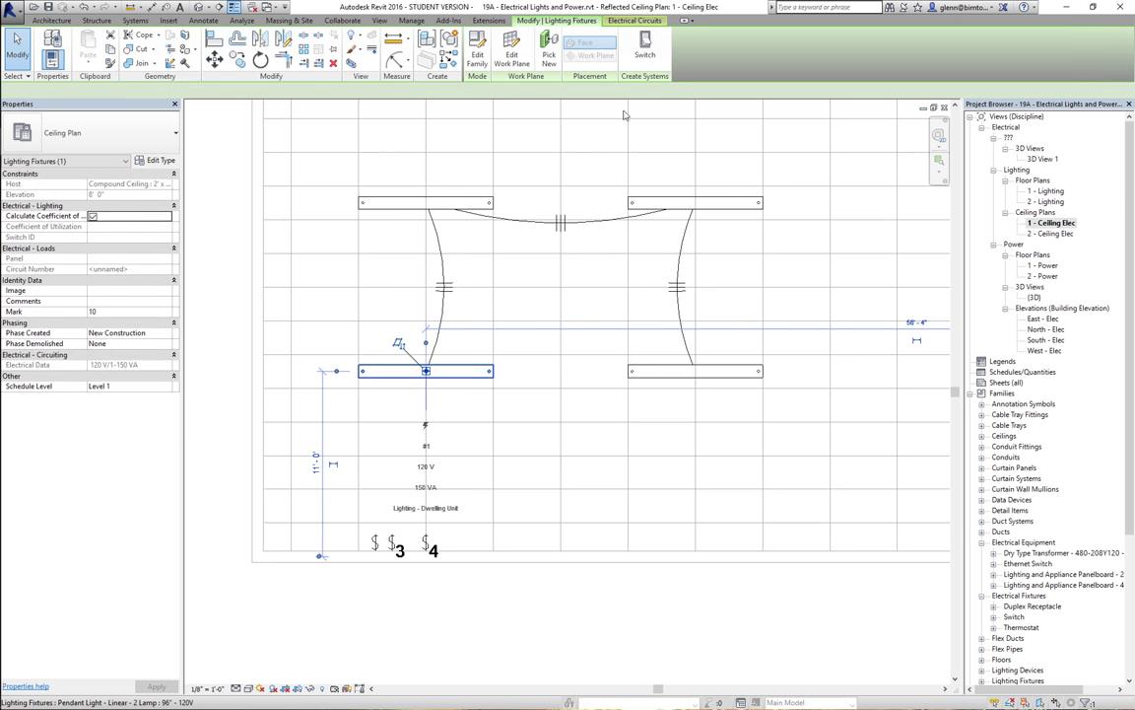
{"action": "left_click", "coordinate": [646, 47]}
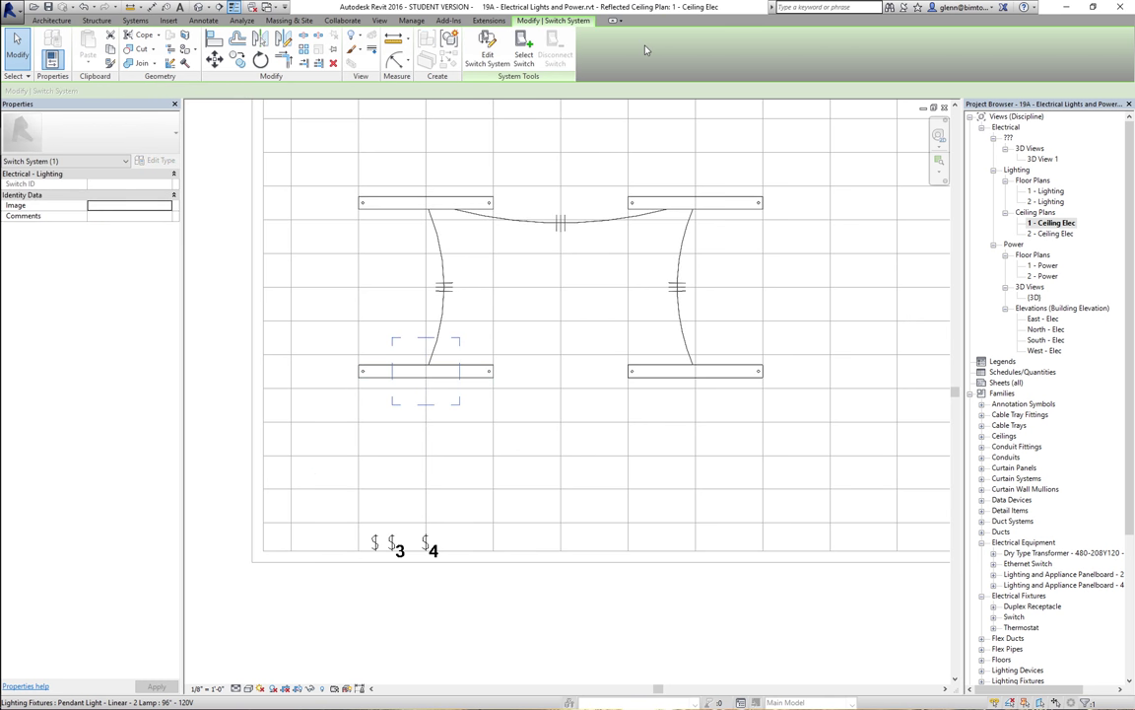
{"action": "key", "text": "super+a"}
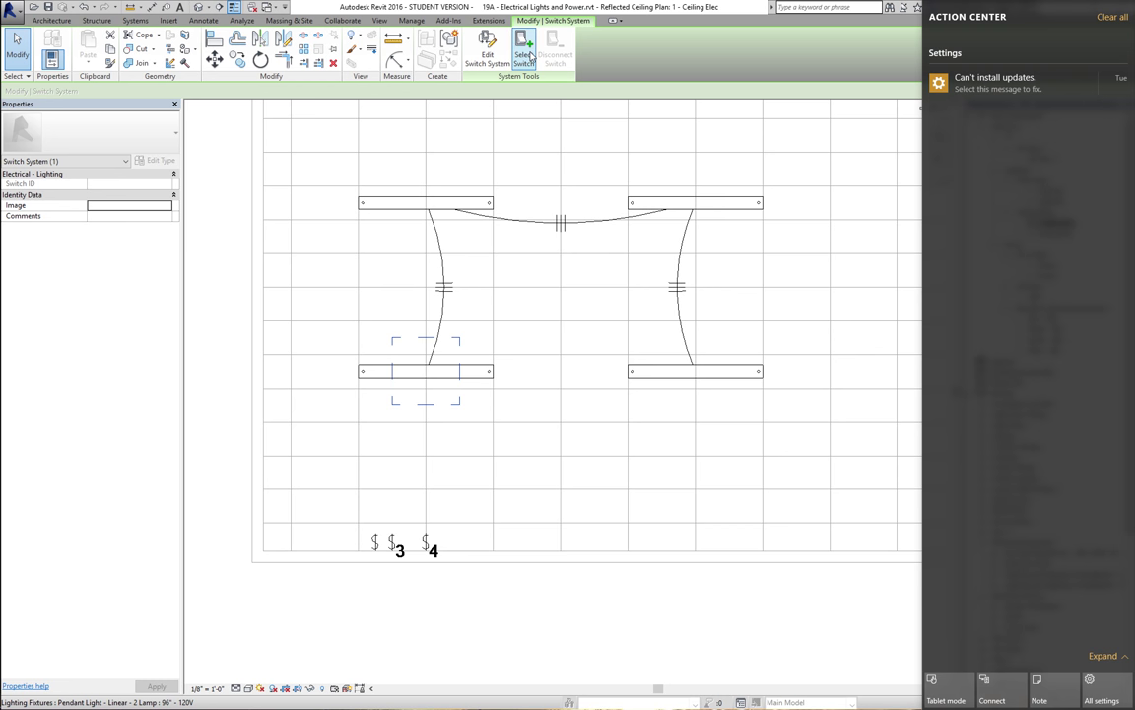
{"action": "left_click", "coordinate": [529, 56]}
{"action": "left_click", "coordinate": [524, 54]}
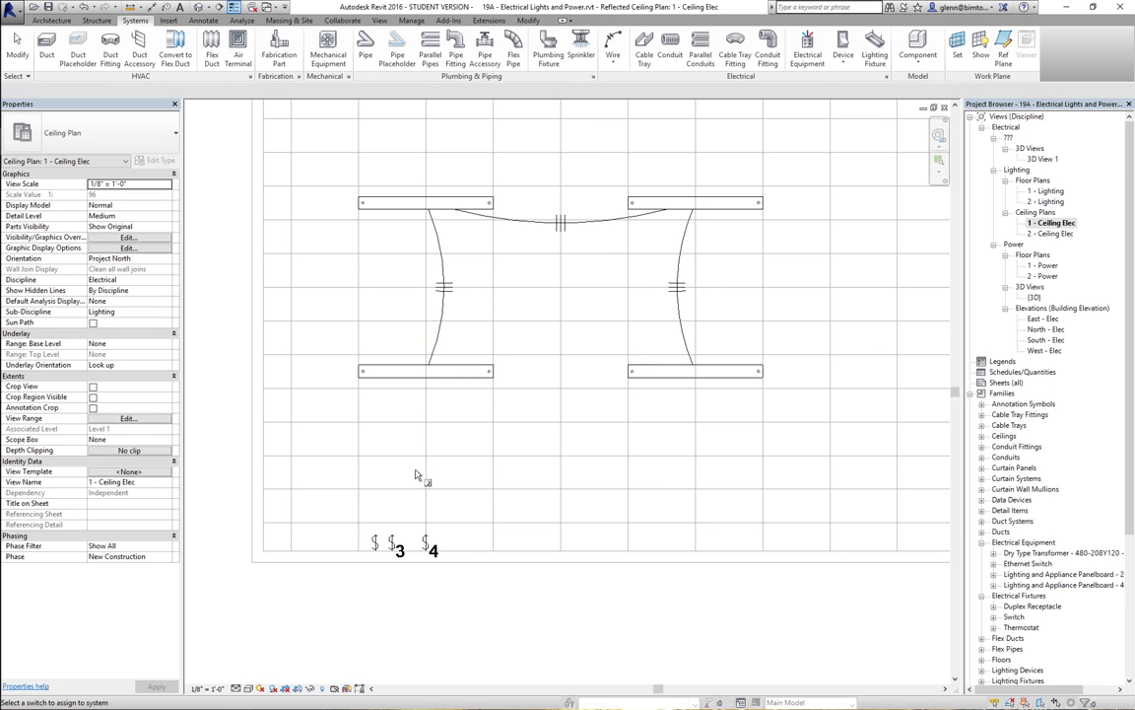
{"action": "left_click", "coordinate": [397, 548]}
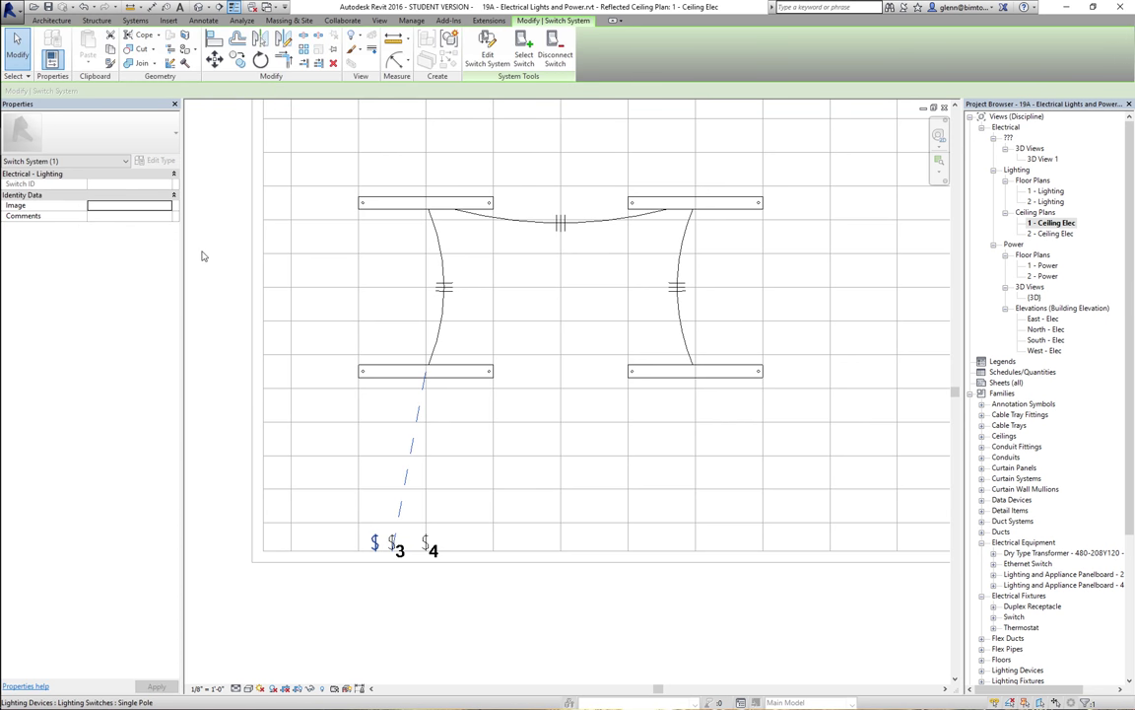
{"action": "left_click", "coordinate": [17, 45]}
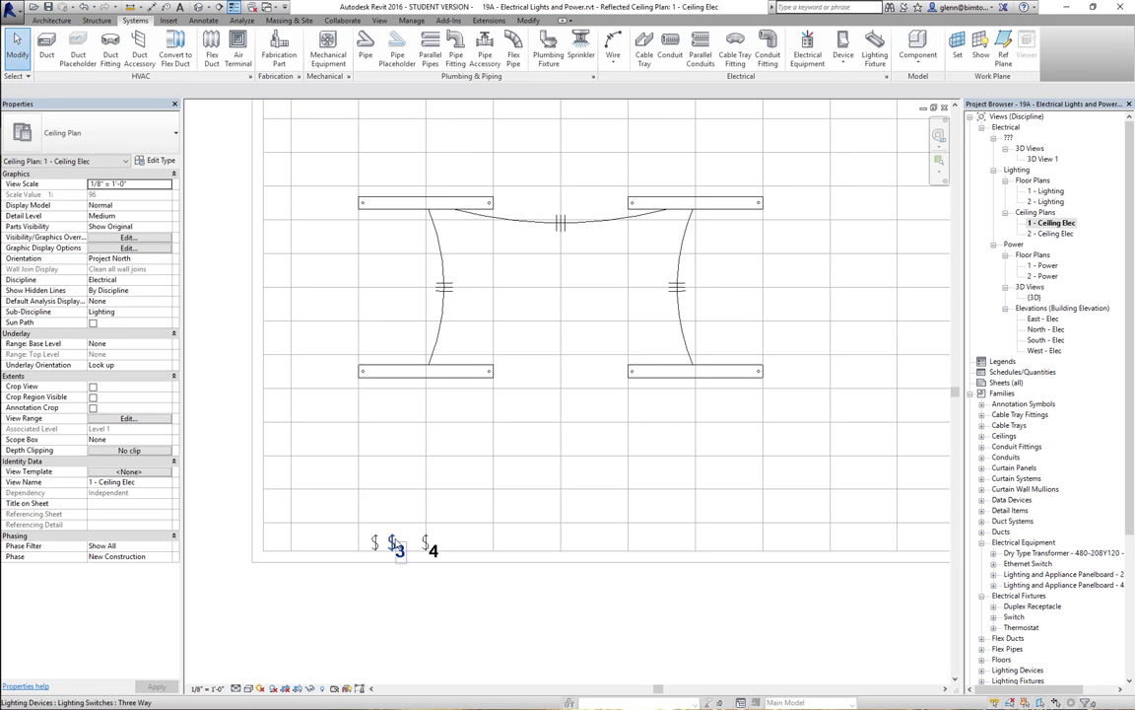
Examine the switch system linking the Three Way switch to the pendant light, together with its available system tools
{"action": "key", "text": "Tab"}
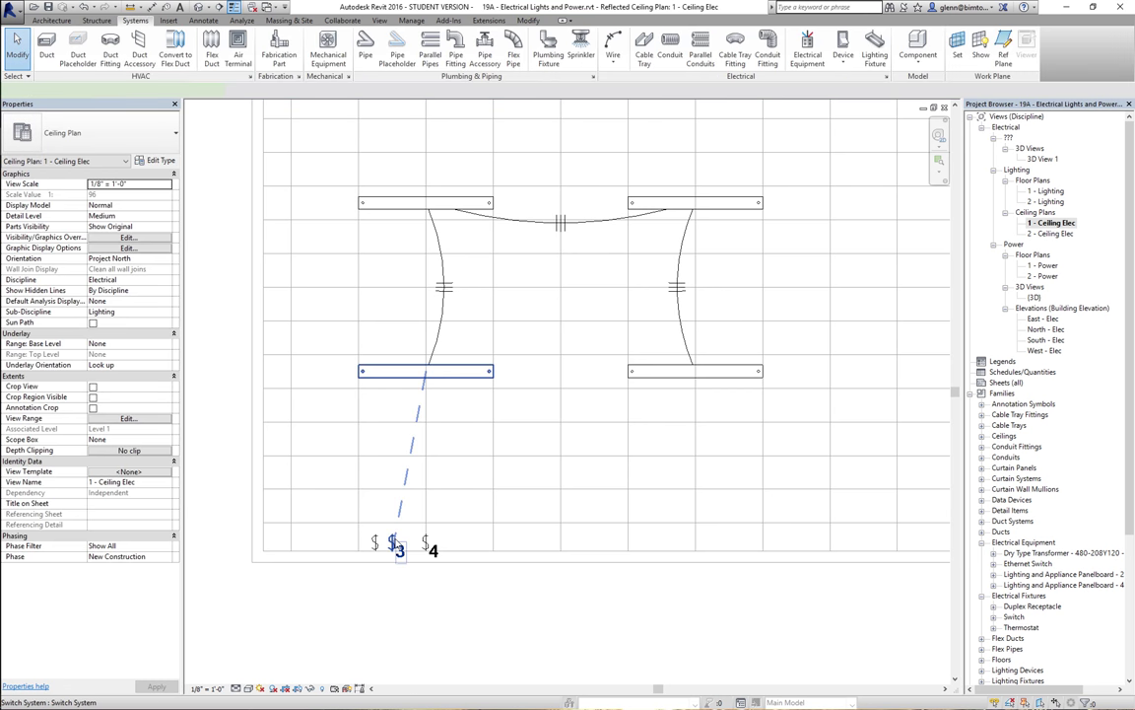
{"action": "left_click", "coordinate": [402, 493]}
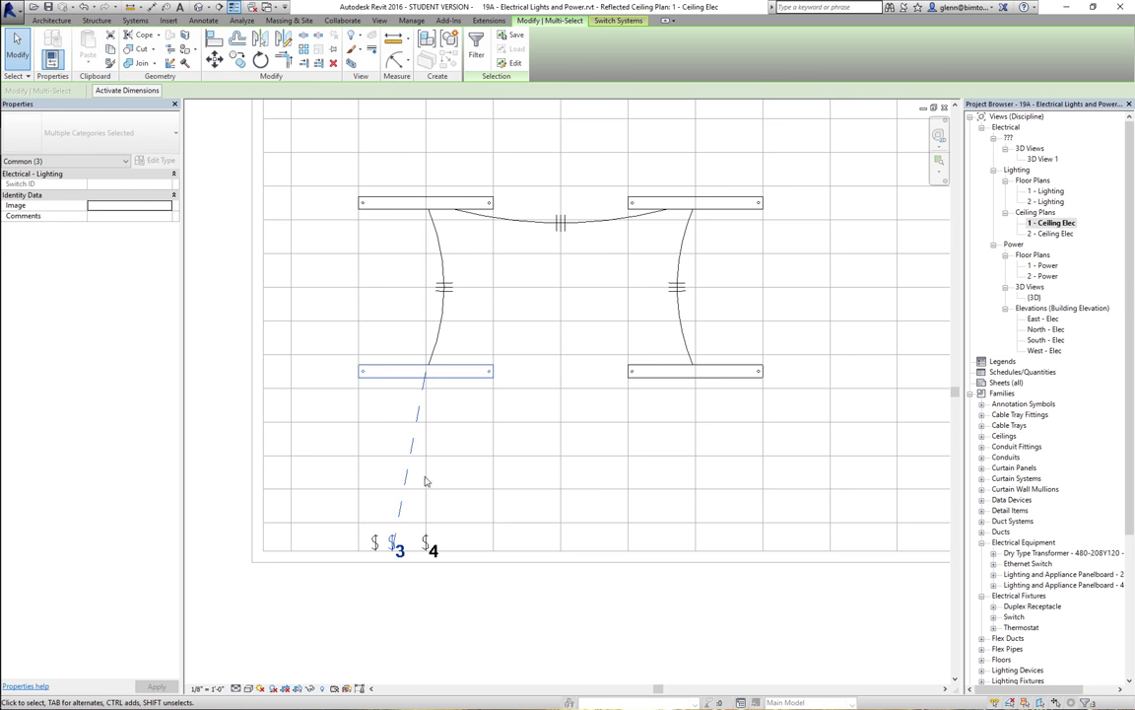
{"action": "left_click", "coordinate": [619, 22]}
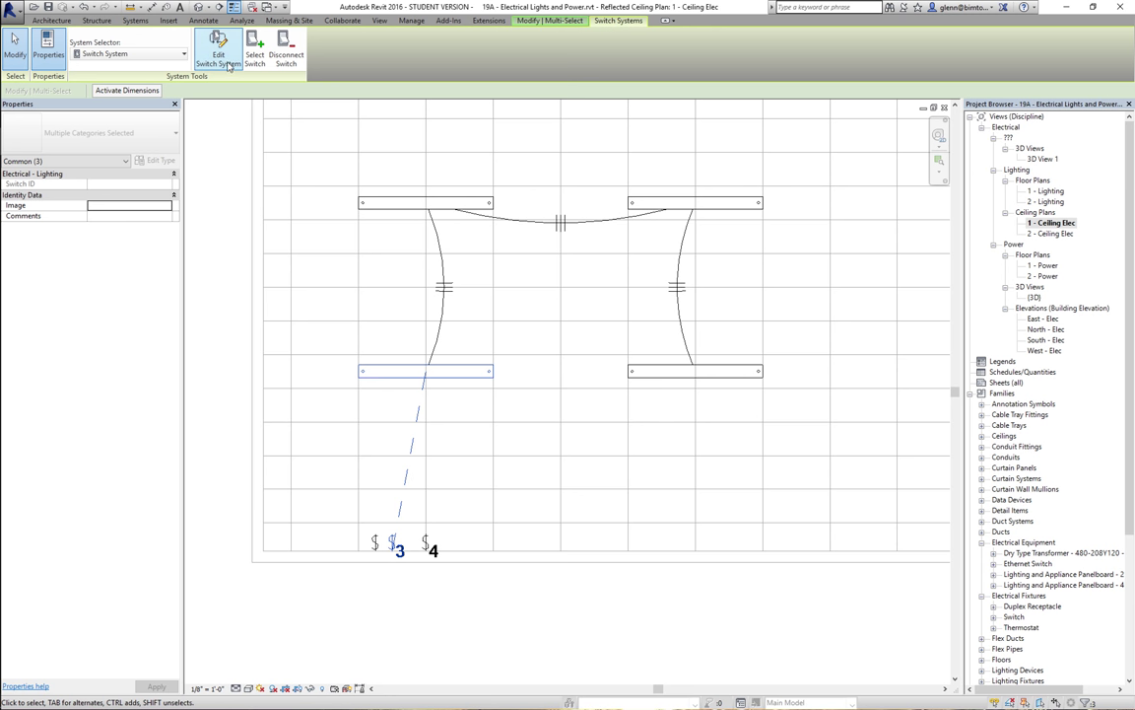
{"action": "left_click", "coordinate": [559, 19]}
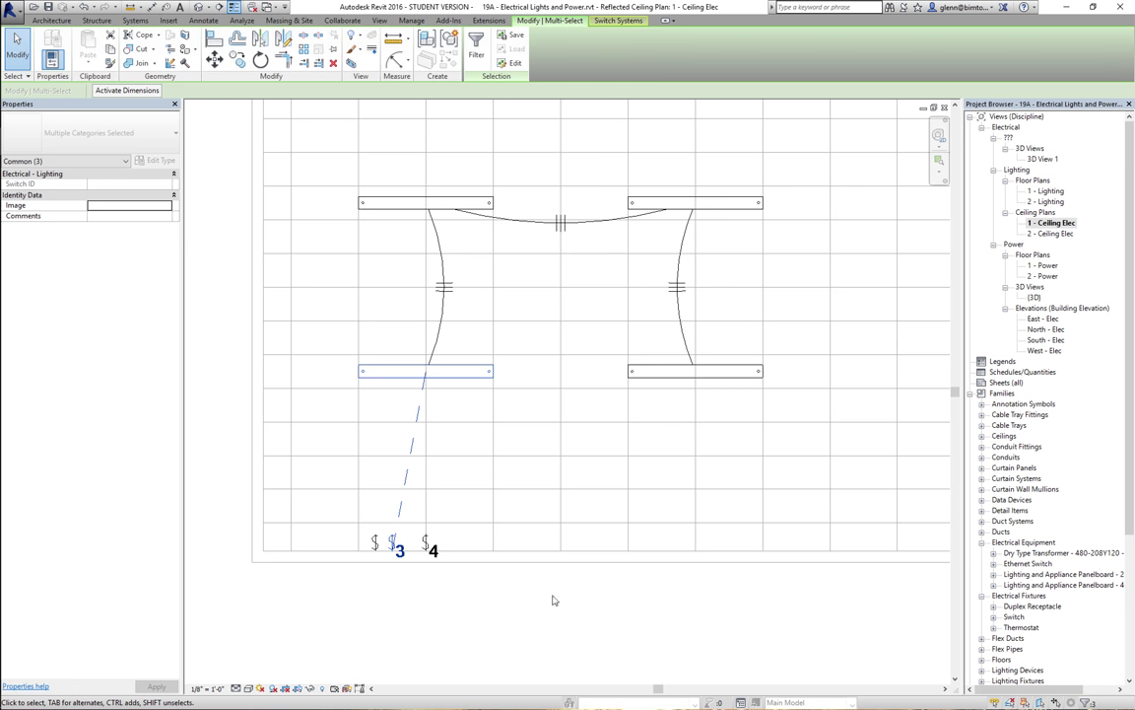
{"action": "left_click", "coordinate": [481, 495]}
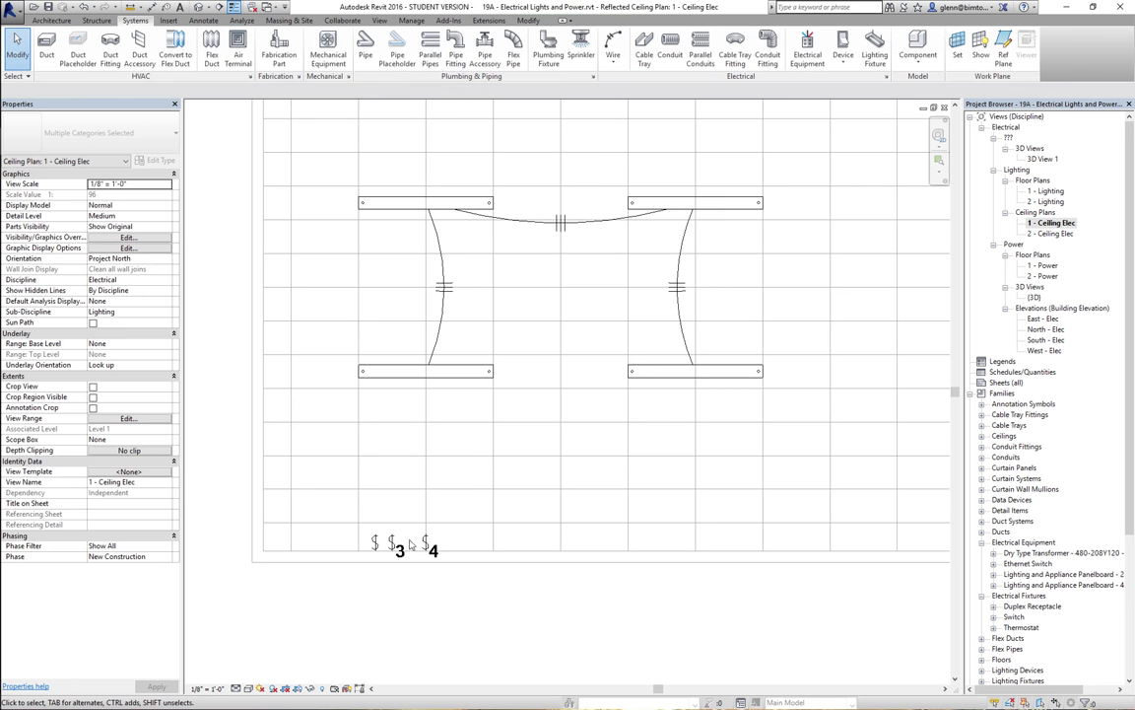
{"action": "key", "text": "Tab"}
{"action": "key", "text": "Tab"}
{"action": "key", "text": "Tab"}
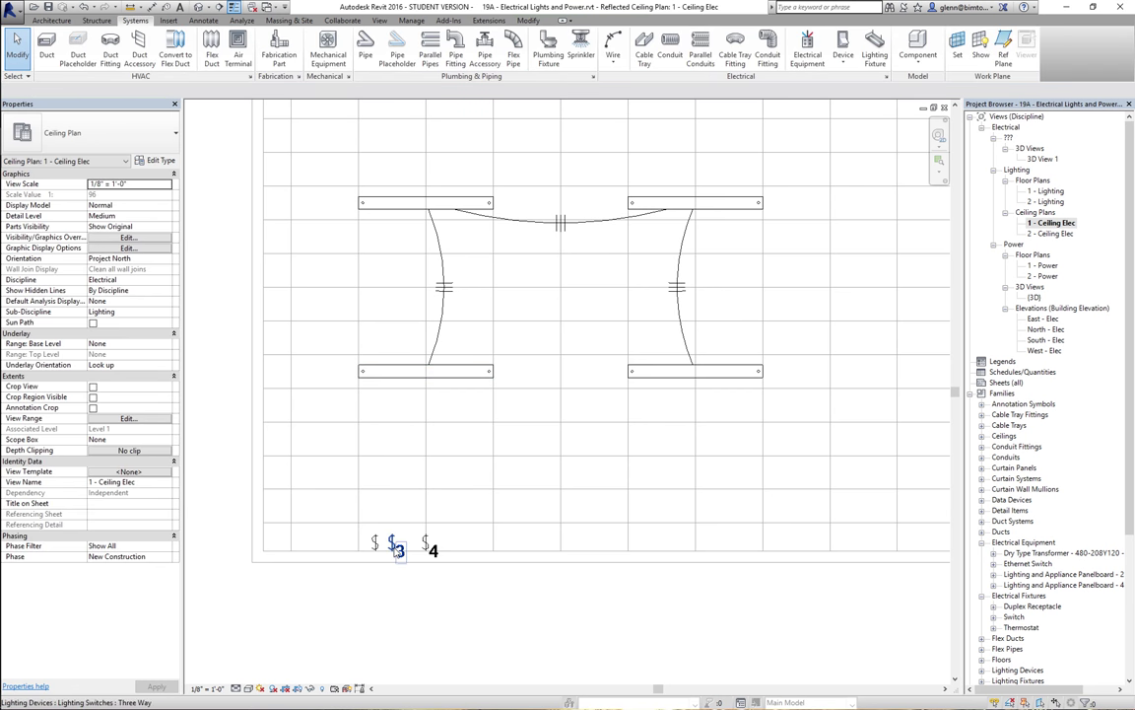
{"action": "left_click", "coordinate": [397, 548]}
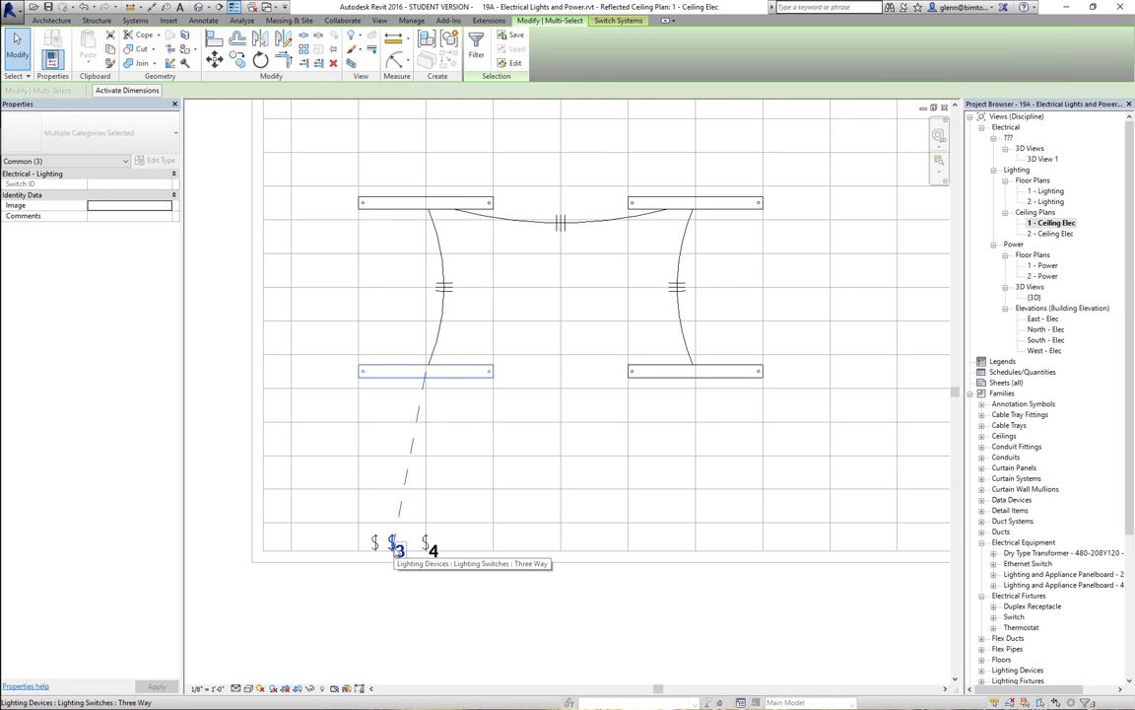
{"action": "left_click", "coordinate": [560, 653]}
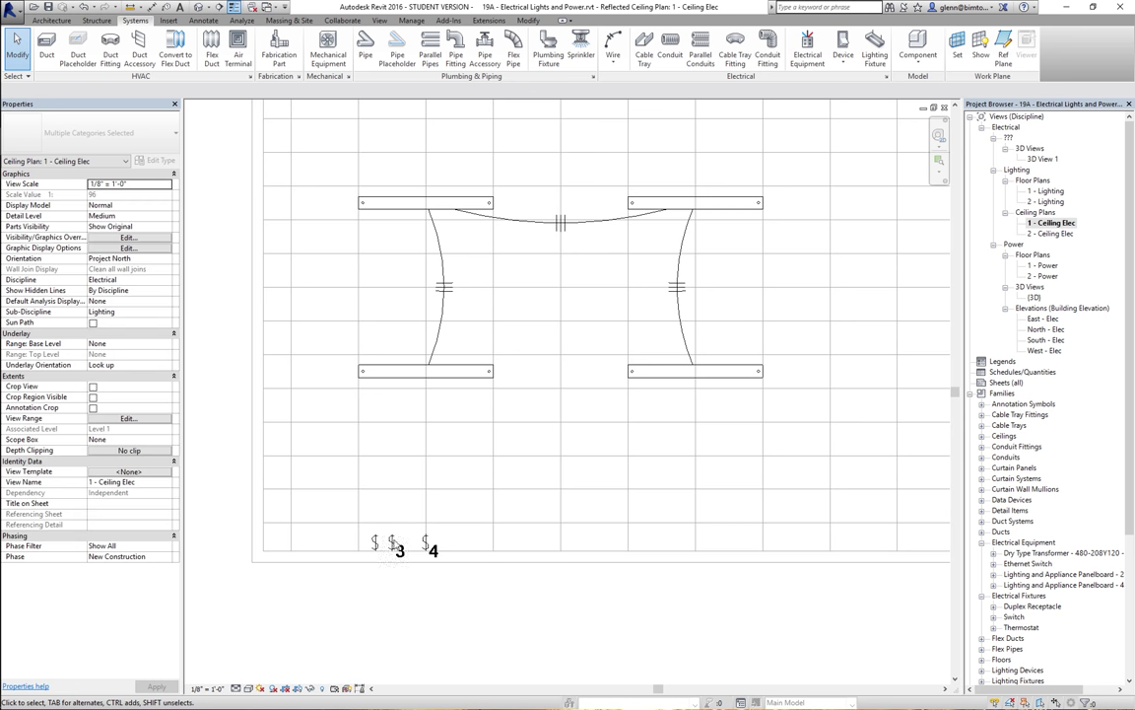
{"action": "left_click", "coordinate": [394, 543]}
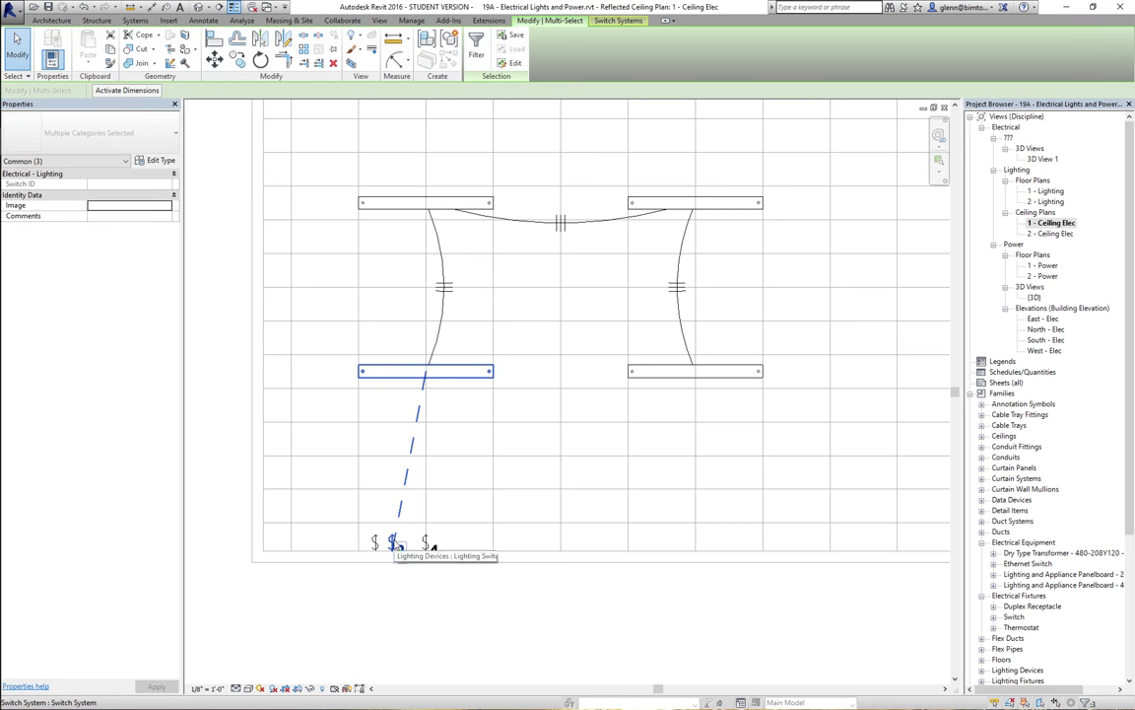
{"action": "left_click", "coordinate": [628, 21]}
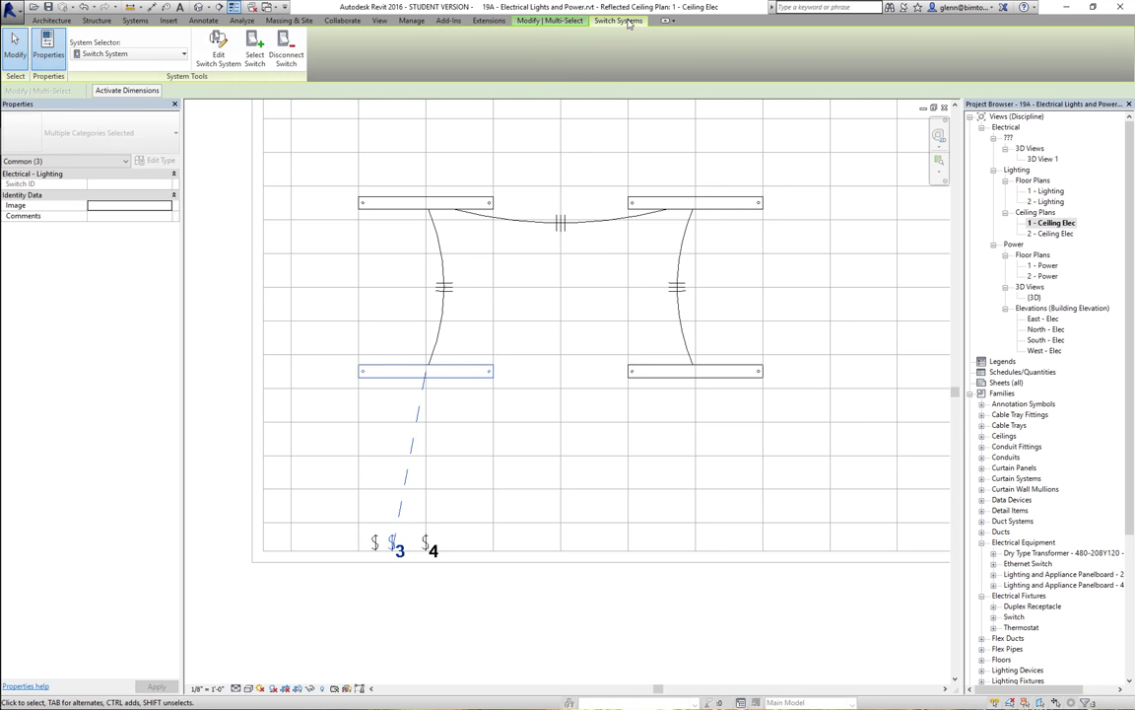
{"action": "left_click", "coordinate": [580, 22]}
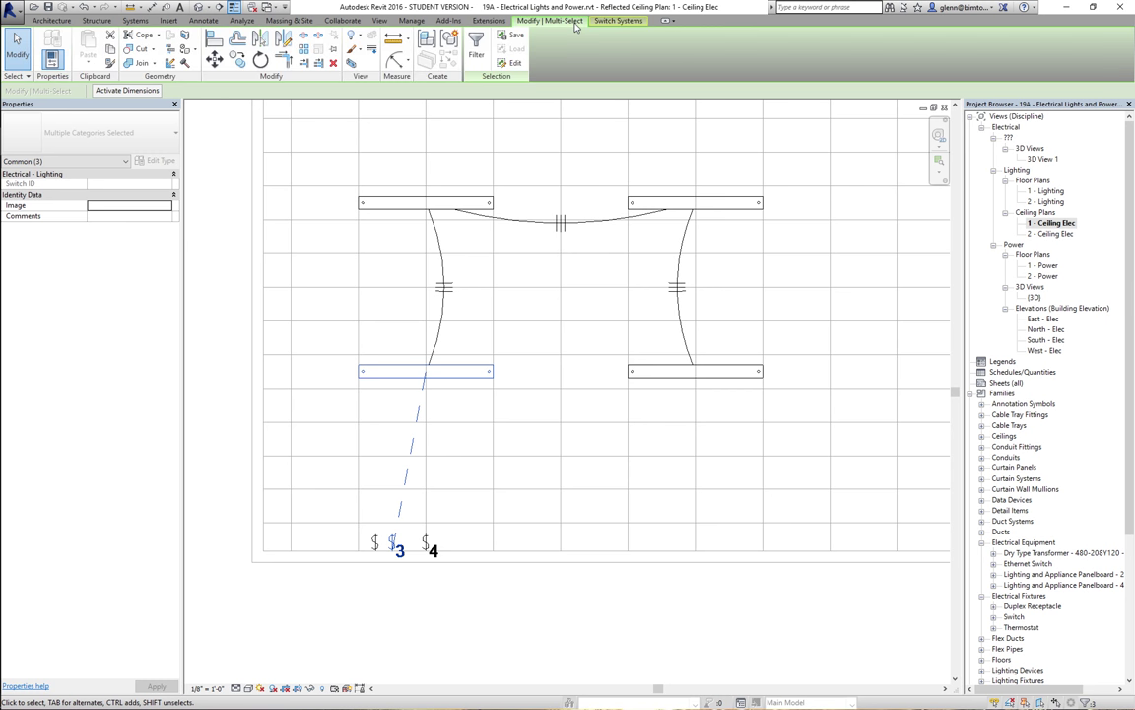
{"action": "left_click", "coordinate": [525, 602]}
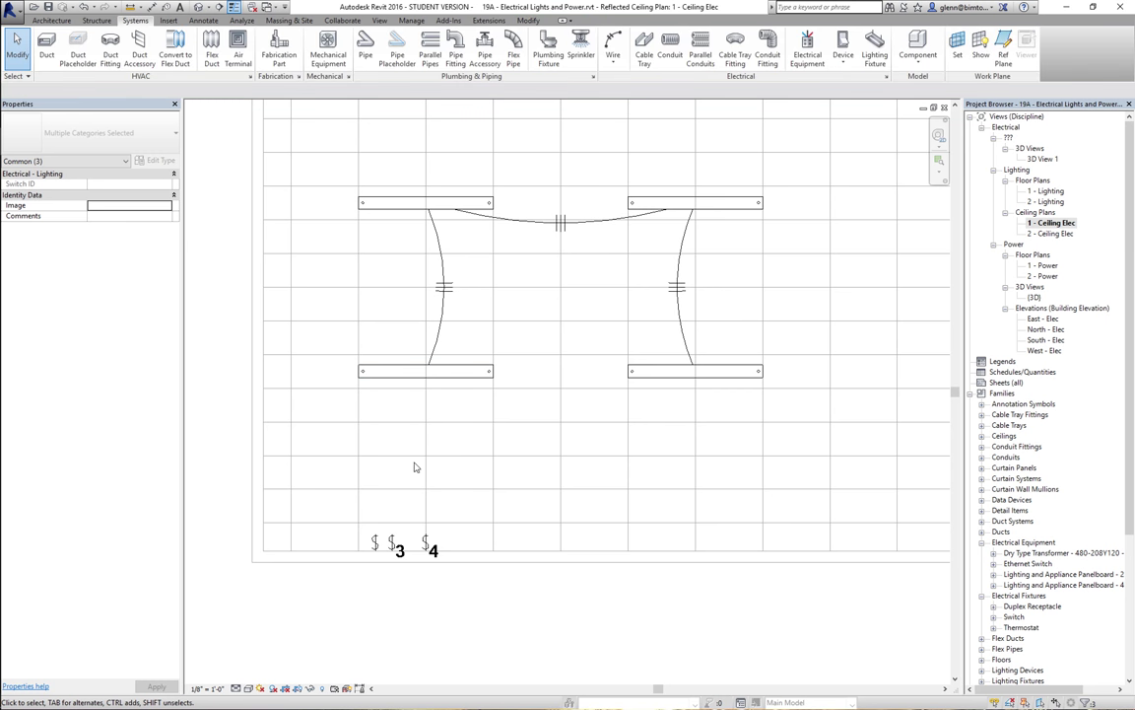
Inspect the pendant lights' electrical circuit and the southwesternmost fixture's connected systems, and clear the selection
{"action": "key", "text": "Tab"}
{"action": "left_click", "coordinate": [431, 384]}
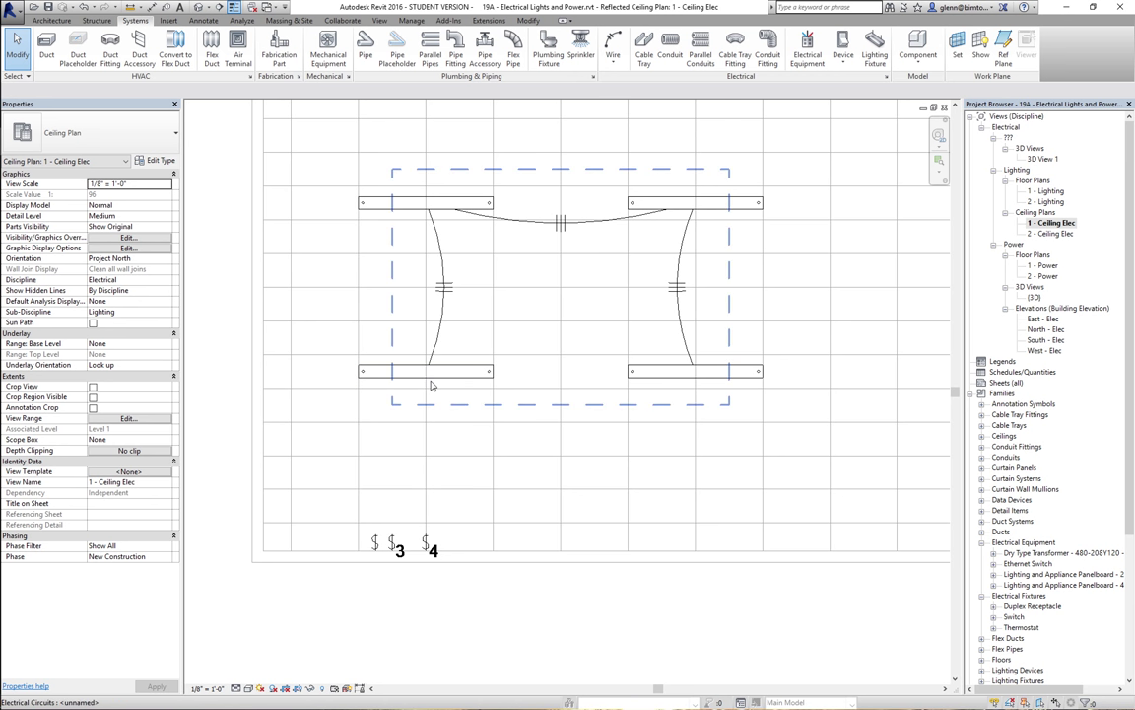
{"action": "left_click", "coordinate": [557, 614]}
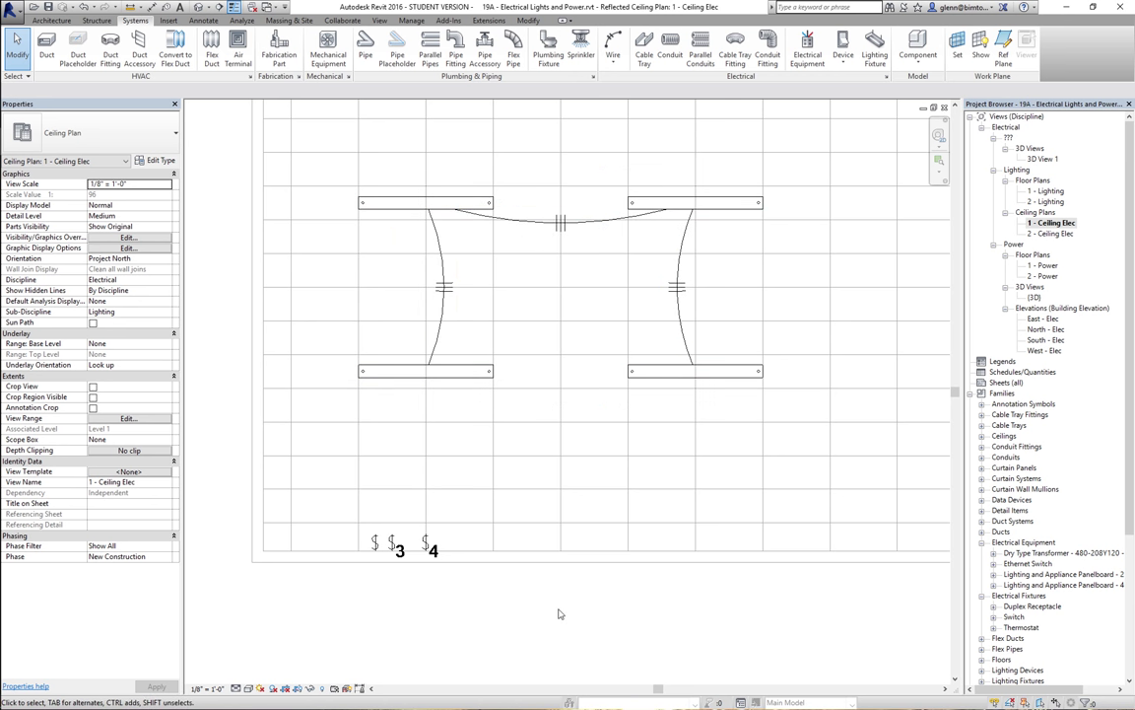
{"action": "left_click", "coordinate": [381, 377]}
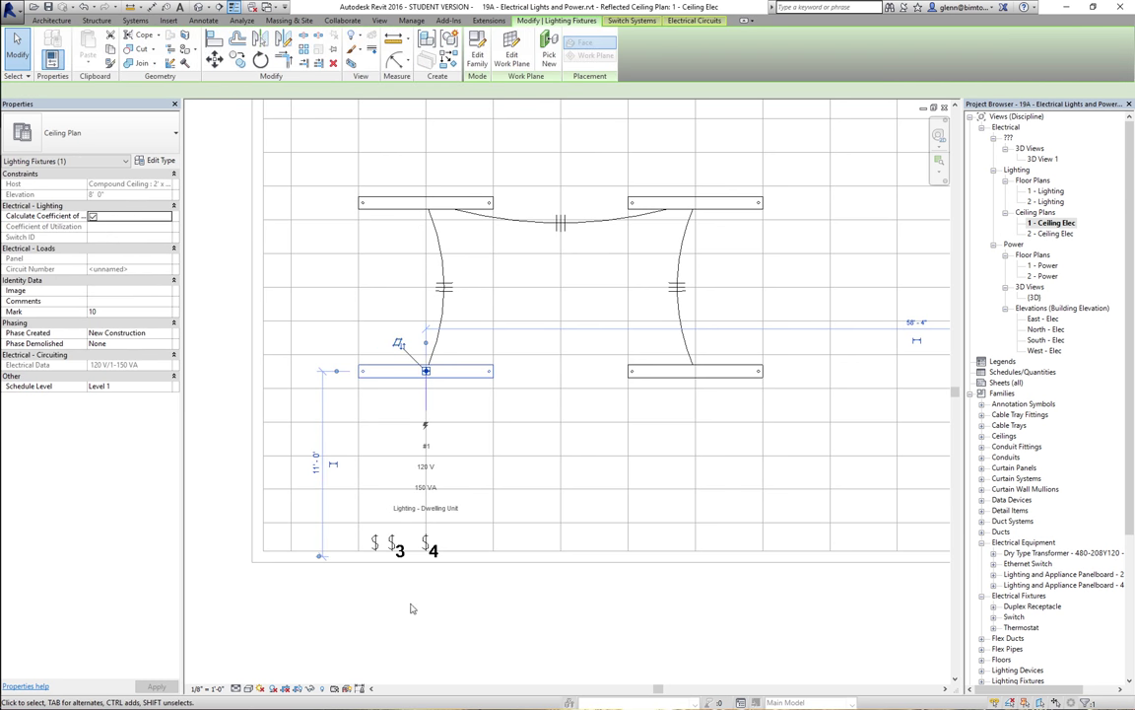
{"action": "key", "text": "Escape"}
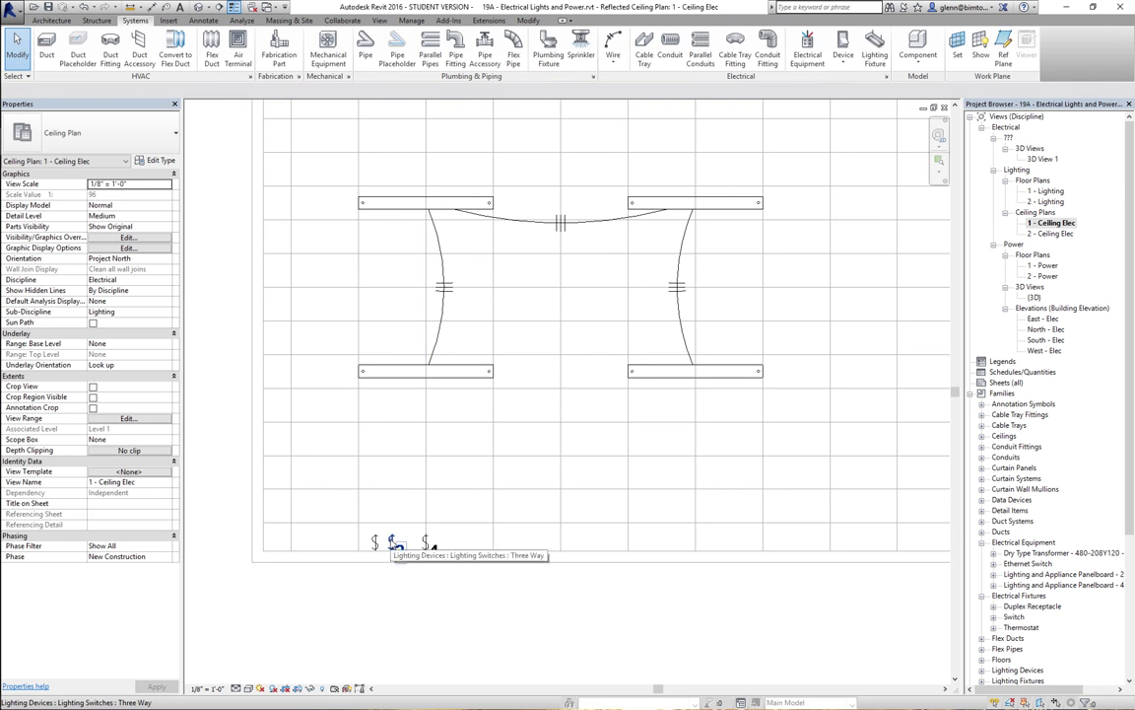
Inspect the switch system linking the south wall's Three Way switch to the pendant light, including its available commands and system tools
{"action": "key", "text": "Tab"}
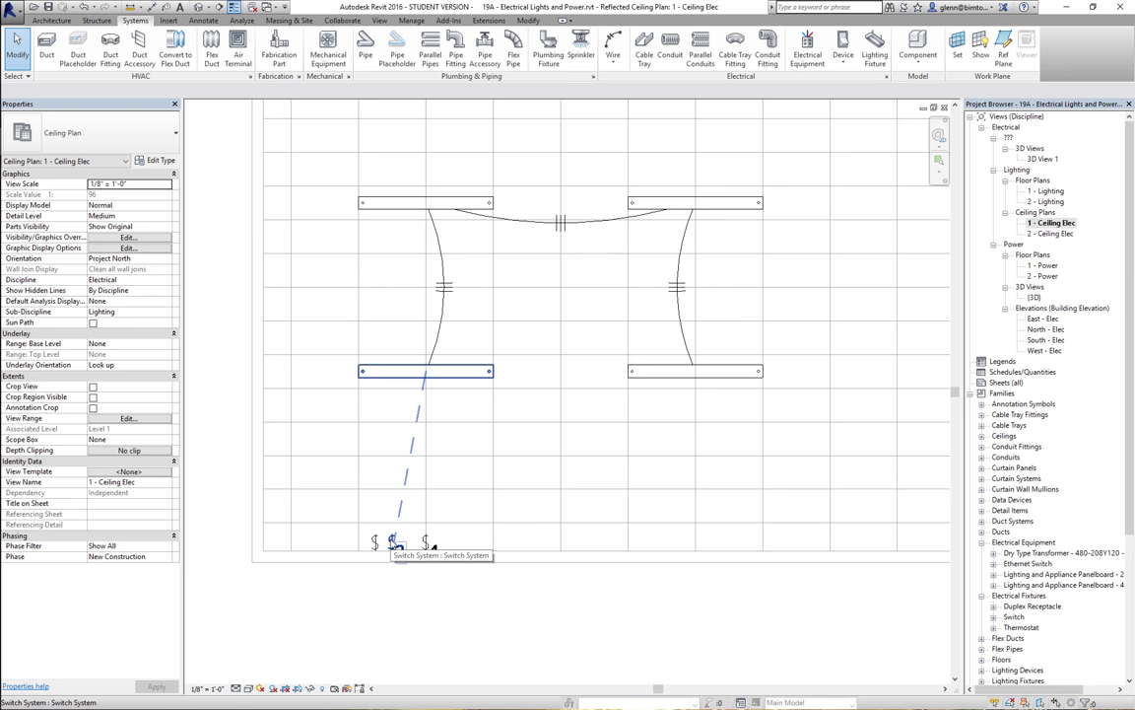
{"action": "left_click", "coordinate": [391, 543]}
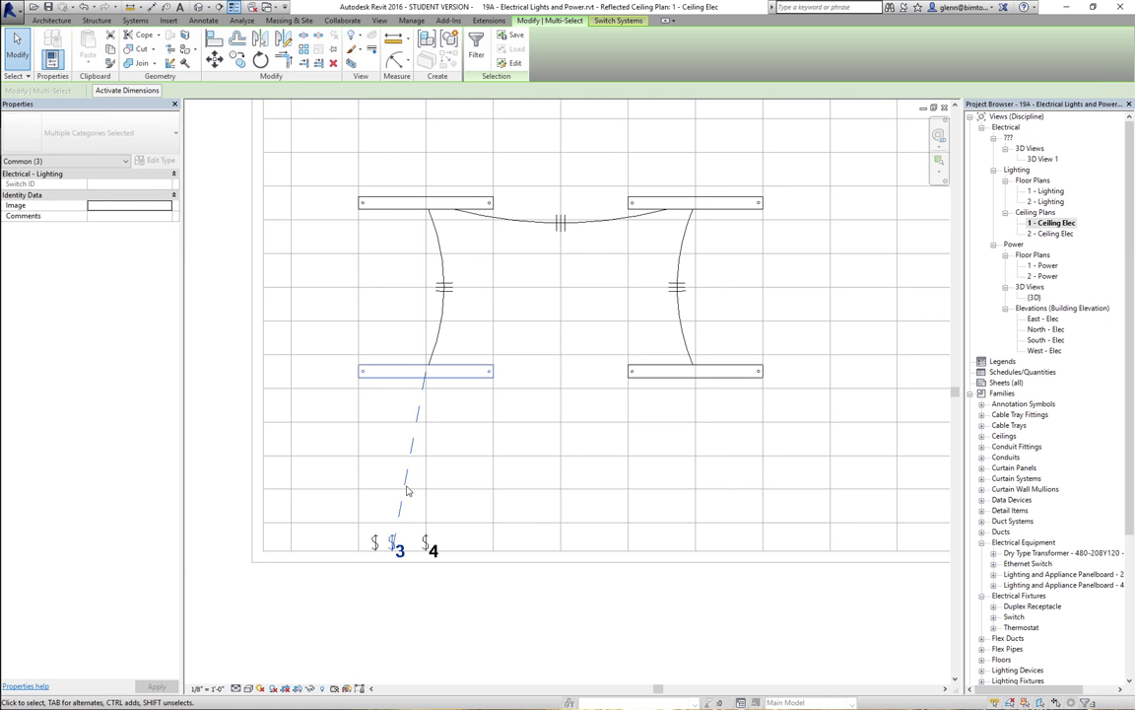
{"action": "key", "text": "Escape"}
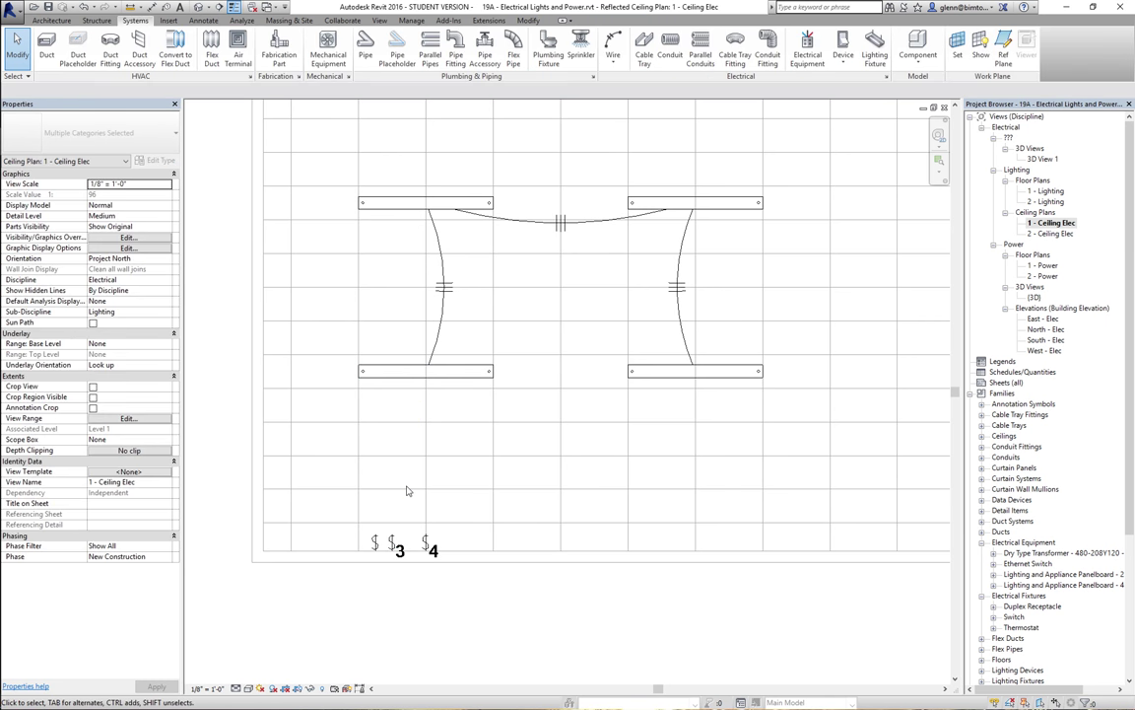
{"action": "left_click", "coordinate": [394, 542]}
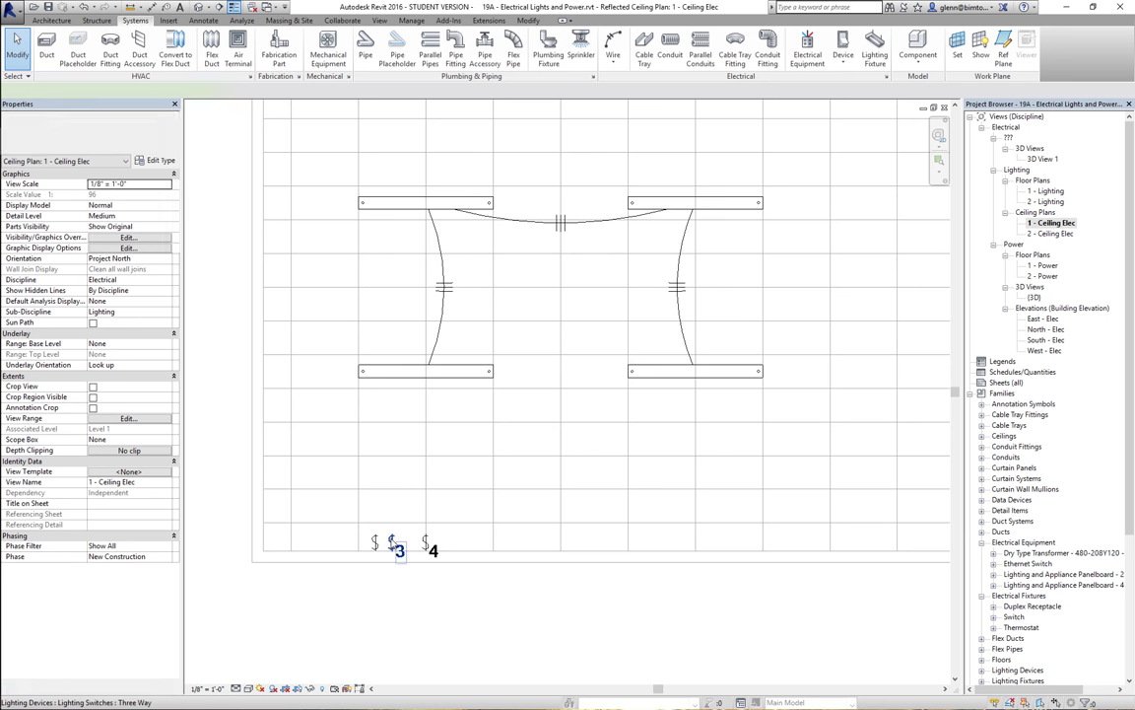
{"action": "key", "text": "Tab"}
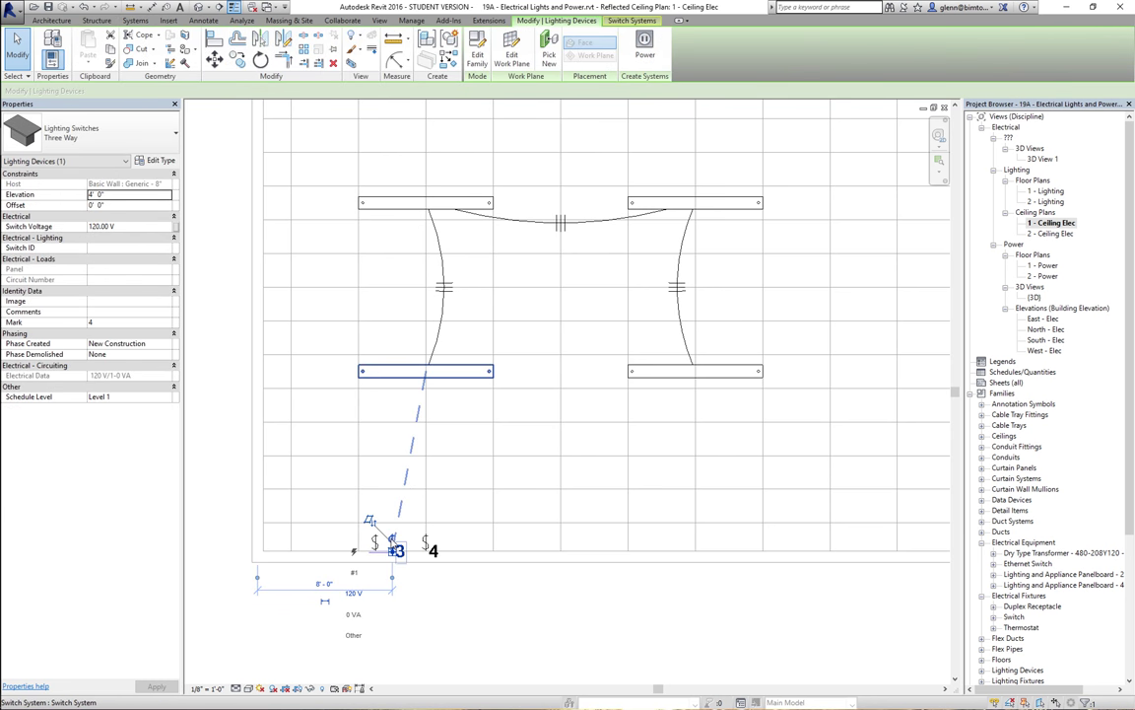
{"action": "left_click", "coordinate": [394, 542]}
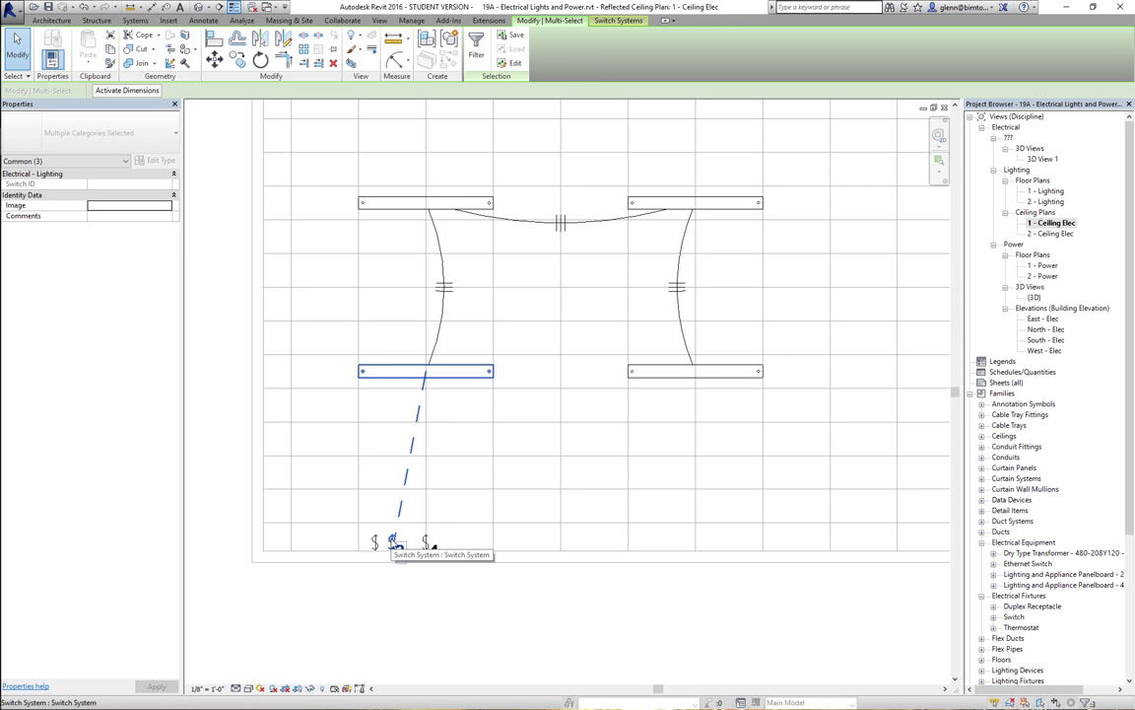
{"action": "right_click", "coordinate": [392, 545]}
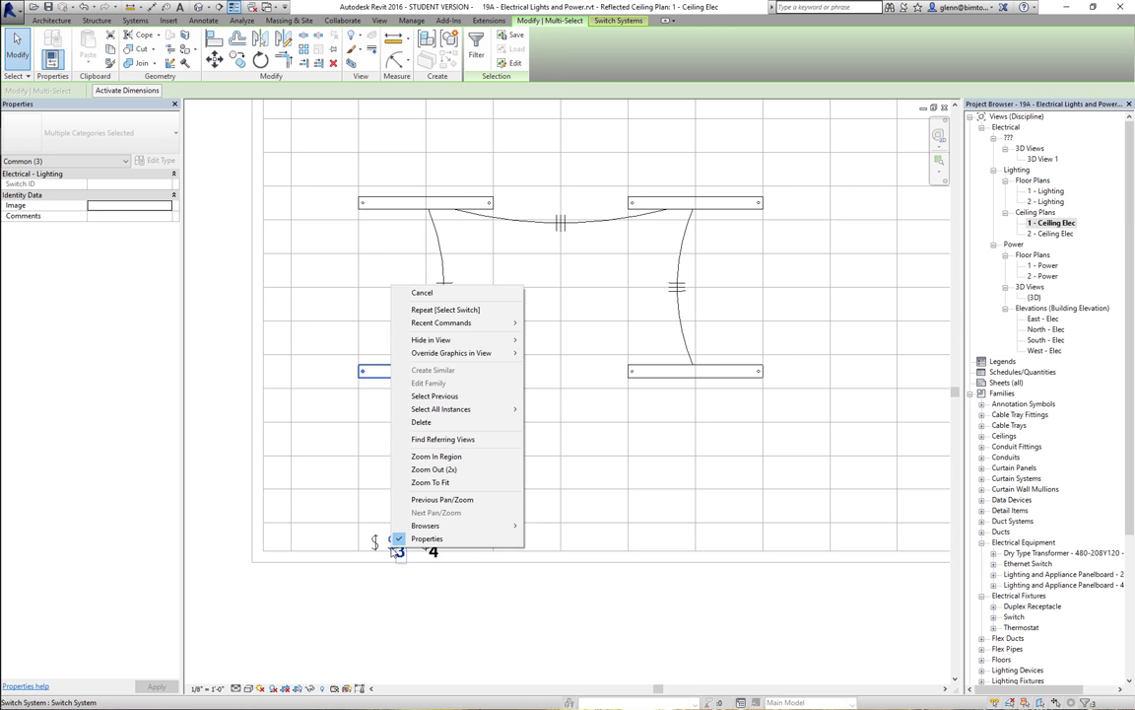
{"action": "left_click", "coordinate": [445, 588]}
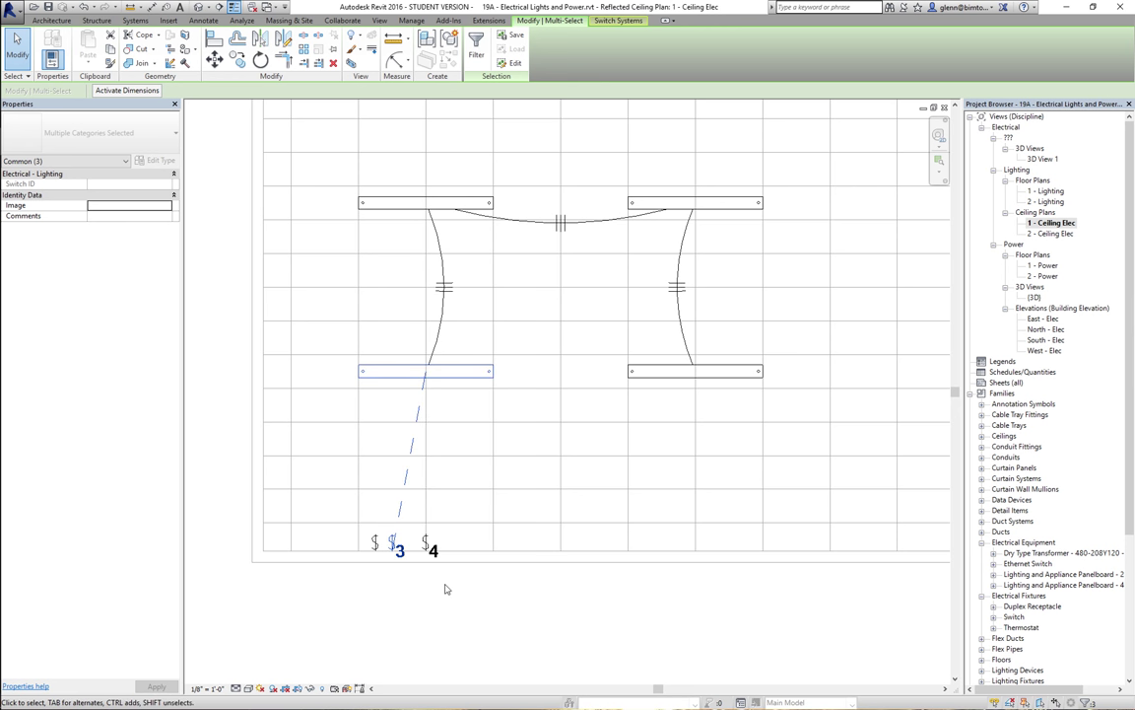
{"action": "left_click", "coordinate": [610, 22]}
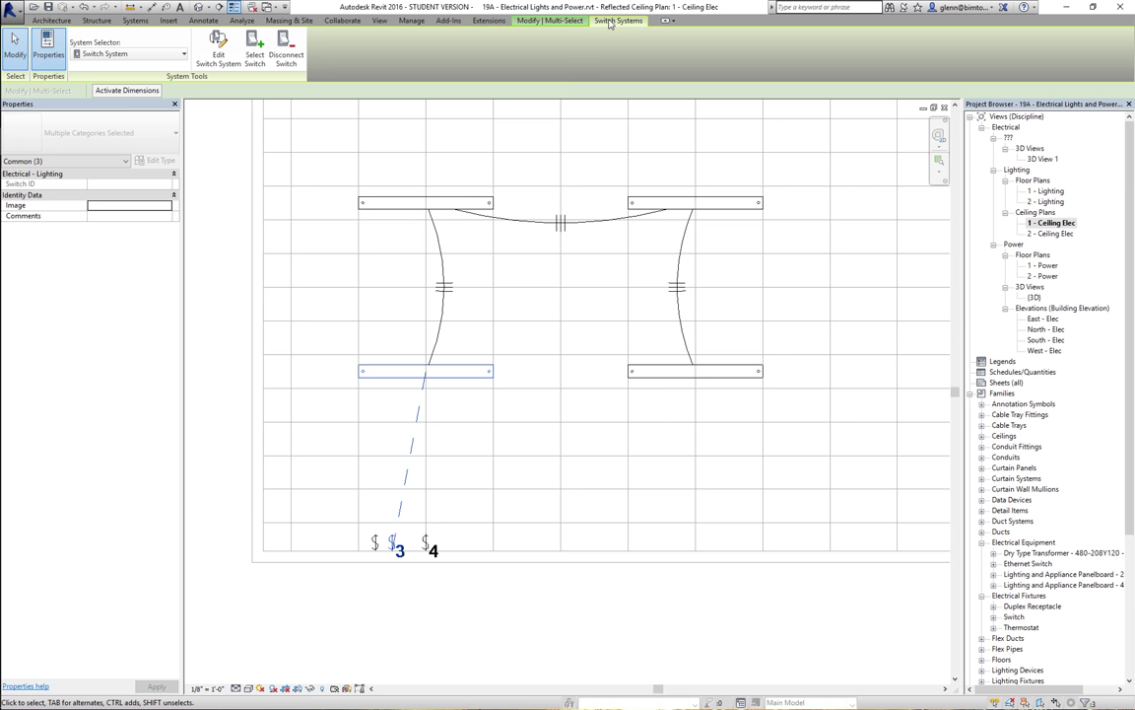
{"action": "left_click", "coordinate": [571, 23]}
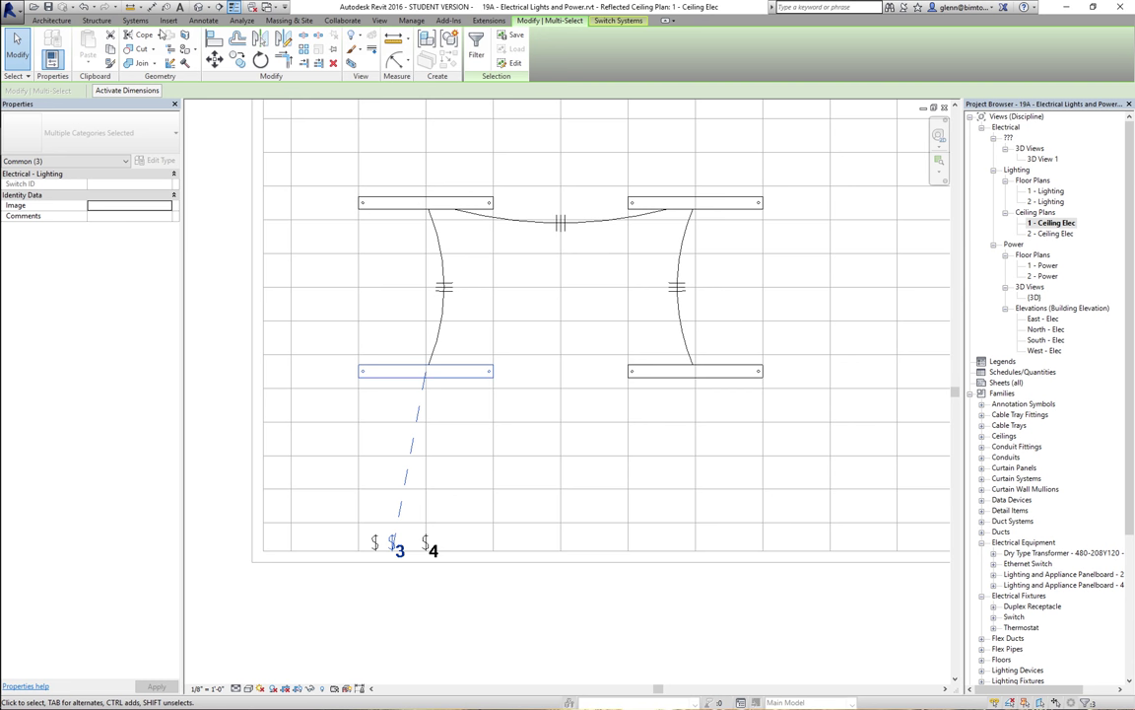
Draw an arc wire straight from the Three Way switch on the south wall to the southwesternmost pendant light, dismissing the save reminder
{"action": "left_click", "coordinate": [134, 21]}
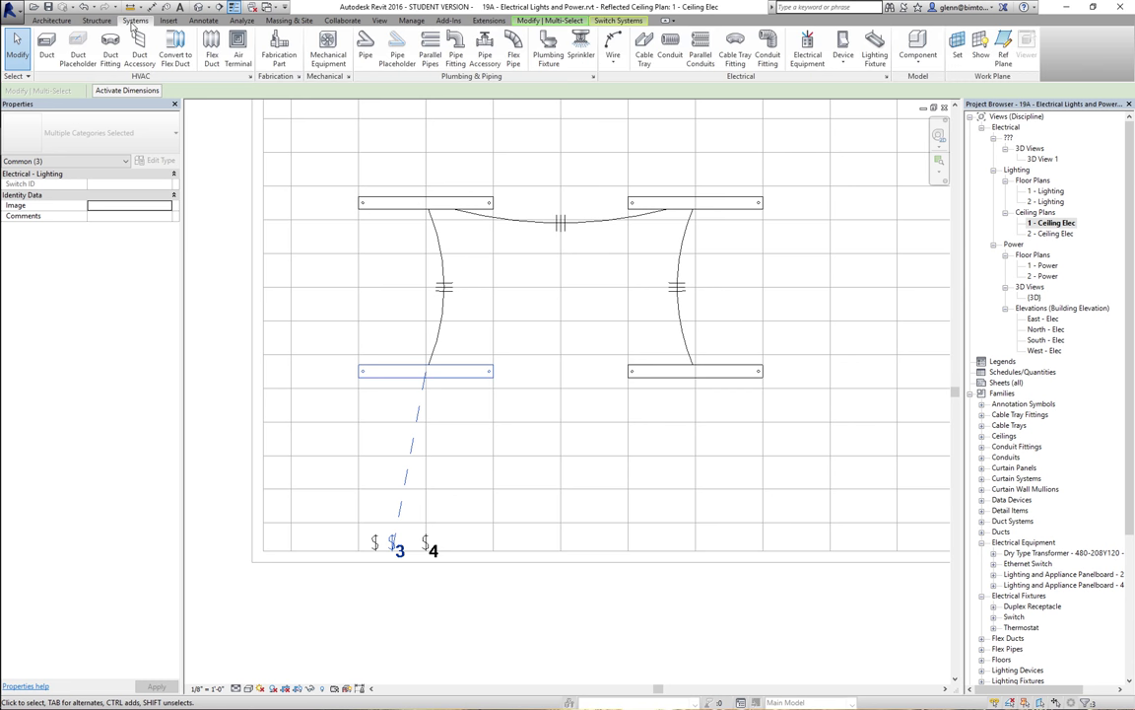
{"action": "left_click", "coordinate": [609, 65]}
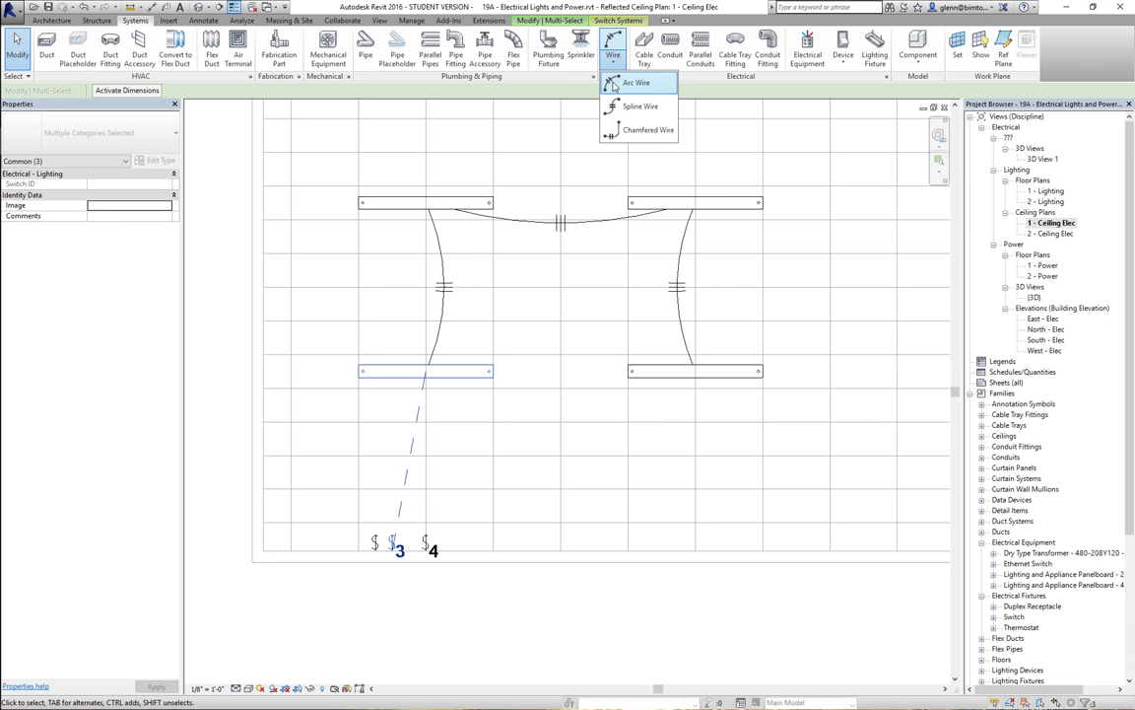
{"action": "left_click", "coordinate": [615, 82]}
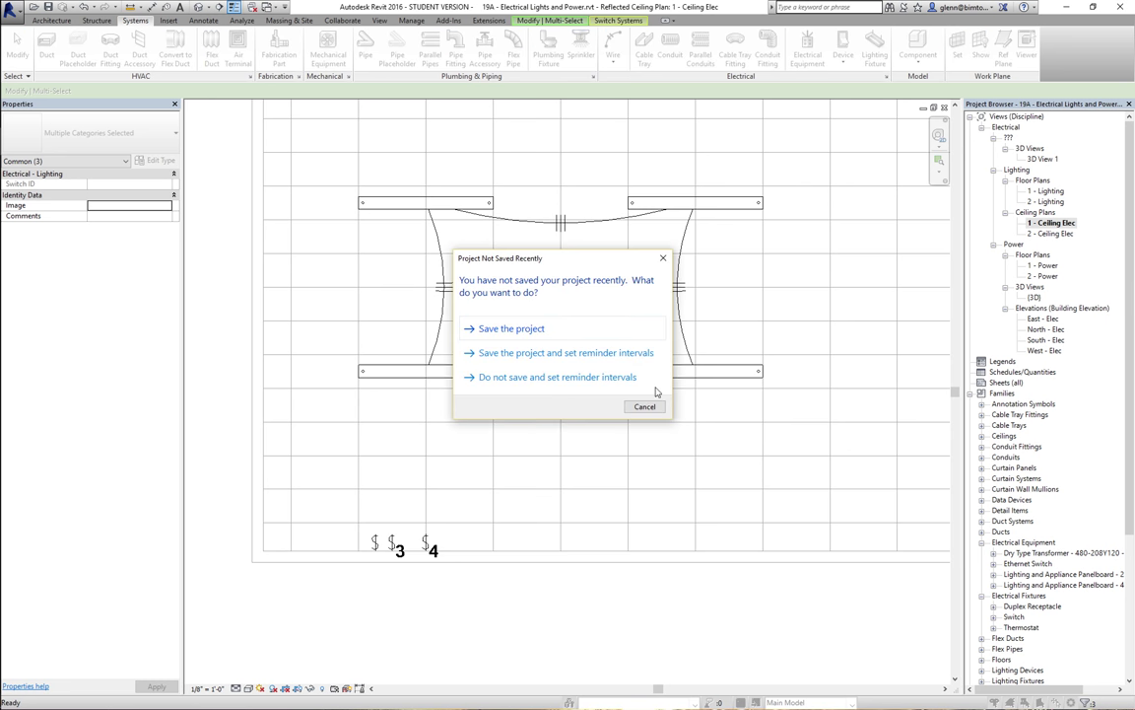
{"action": "left_click", "coordinate": [650, 407]}
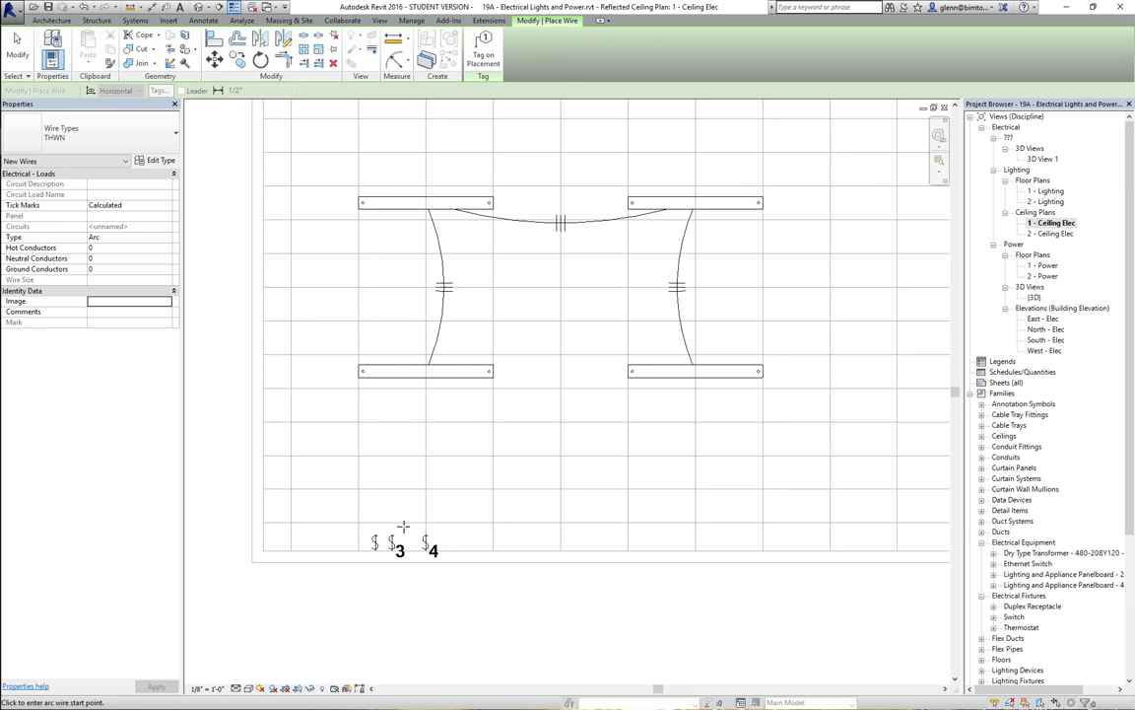
{"action": "left_click", "coordinate": [393, 533]}
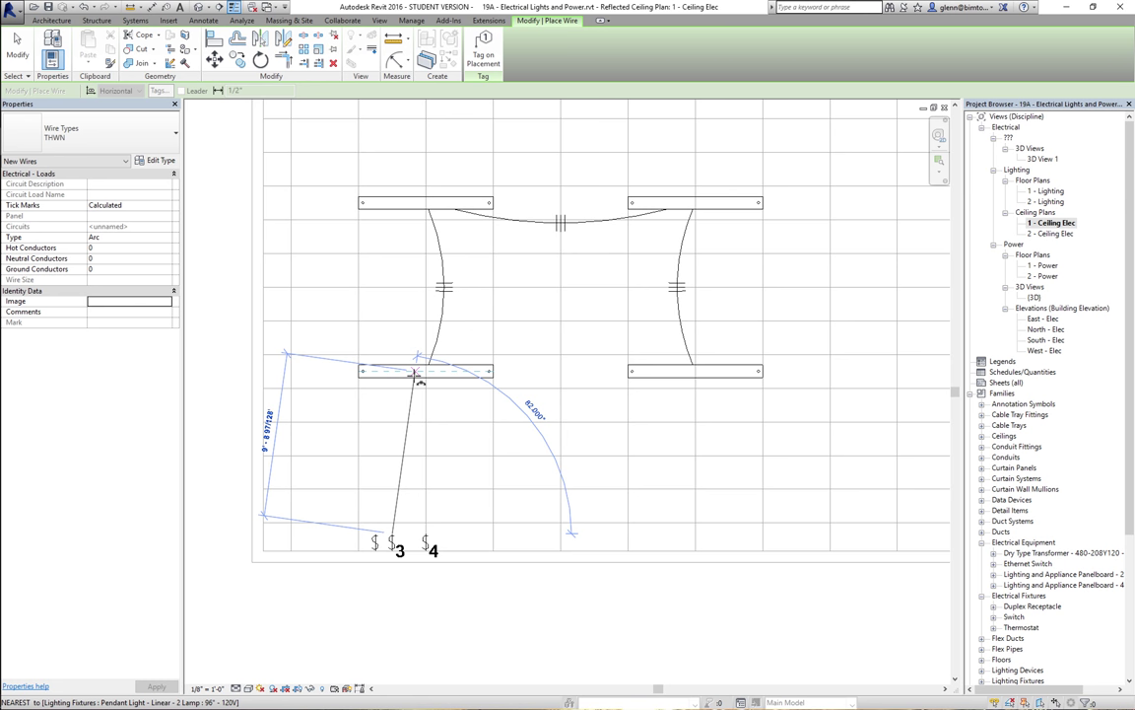
{"action": "left_click", "coordinate": [418, 376]}
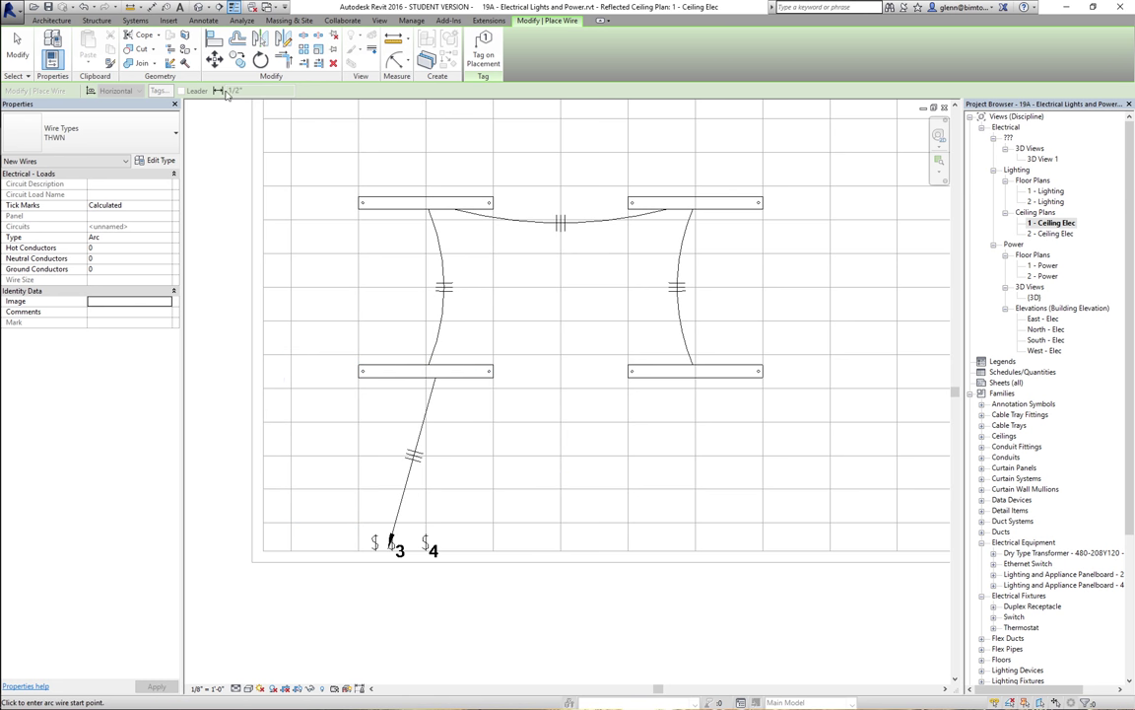
{"action": "key", "text": "Escape"}
{"action": "key", "text": "Escape"}
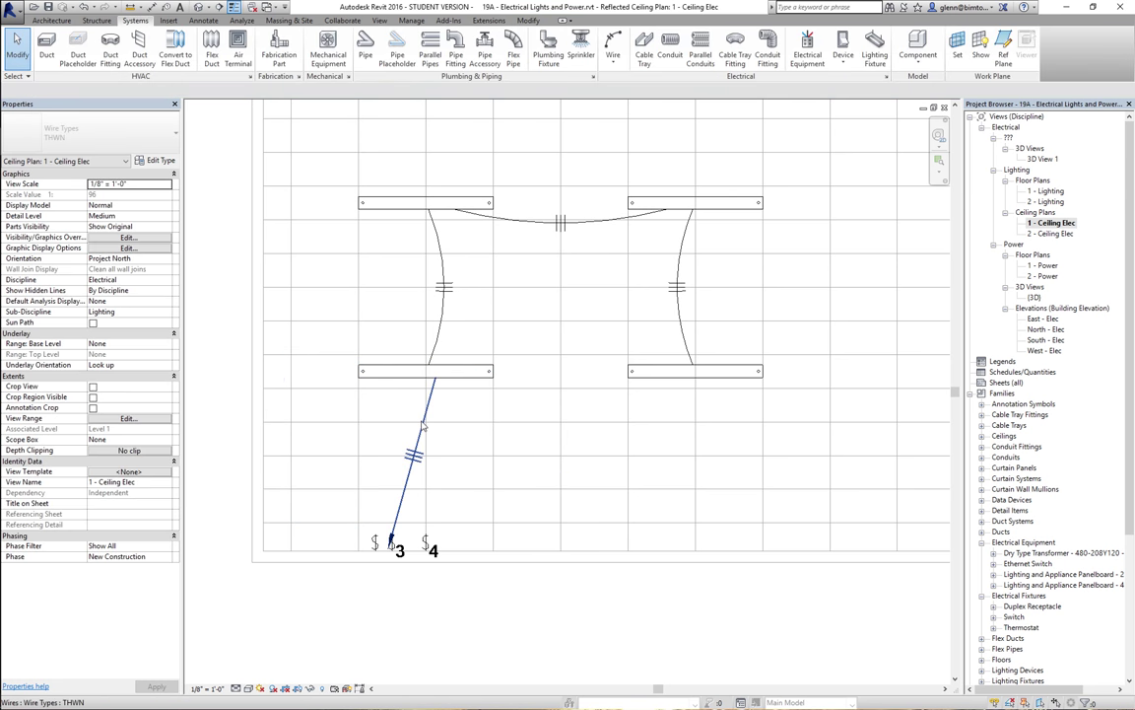
Replace the straight wire between the Three Way switch and the southwesternmost pendant light with an arc wire bowed to the west
{"action": "left_click", "coordinate": [422, 426]}
{"action": "key", "text": "Delete"}
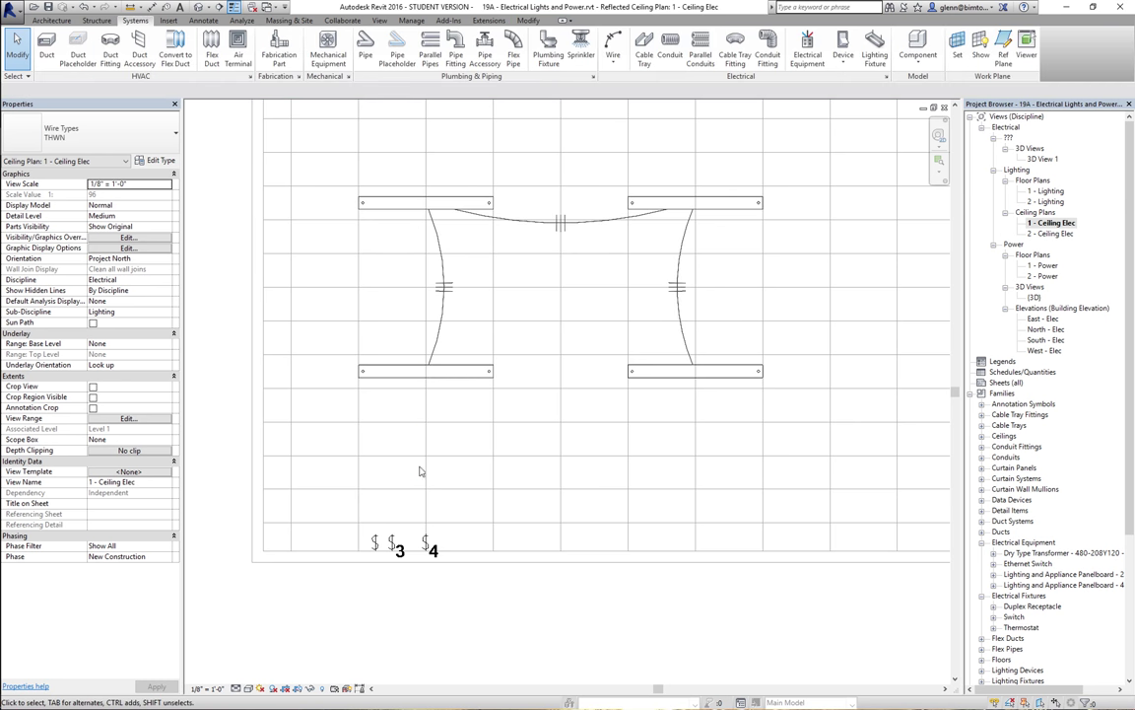
{"action": "left_click", "coordinate": [613, 62]}
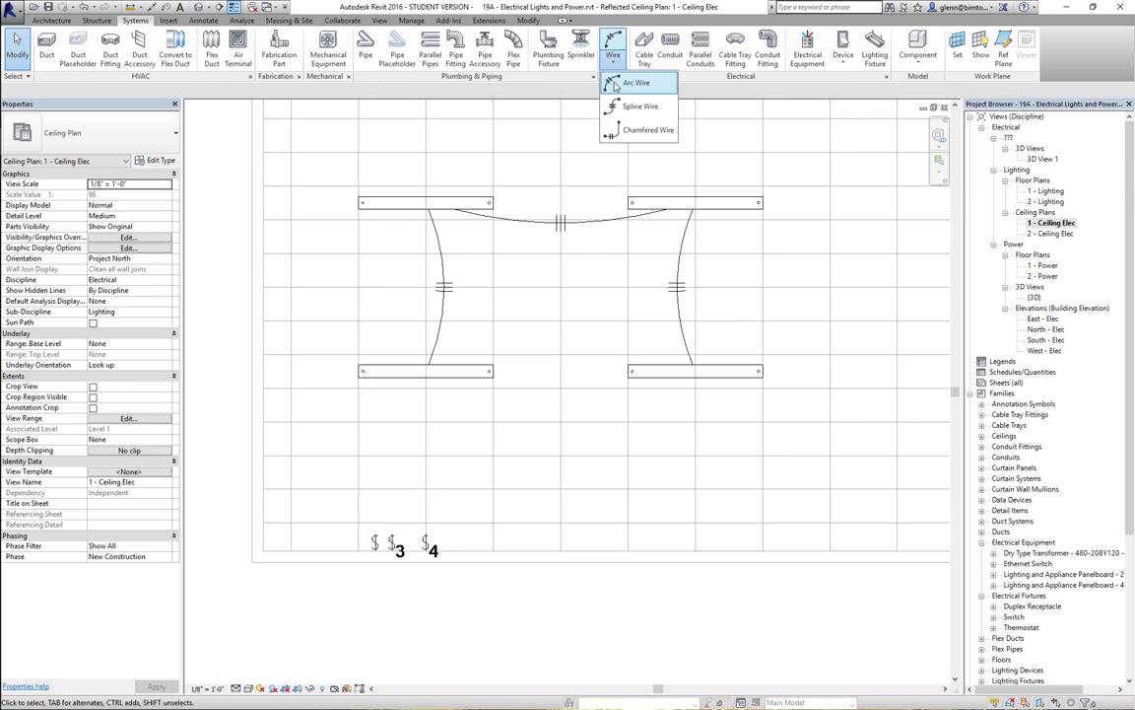
{"action": "left_click", "coordinate": [614, 84]}
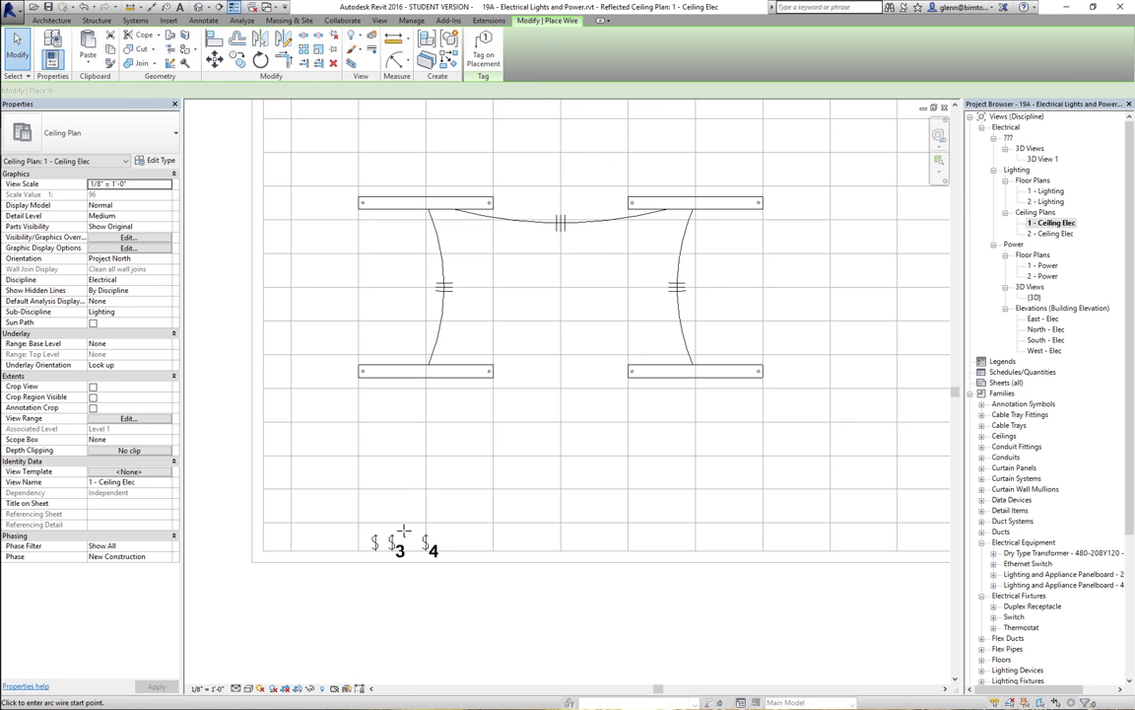
{"action": "left_click", "coordinate": [391, 539]}
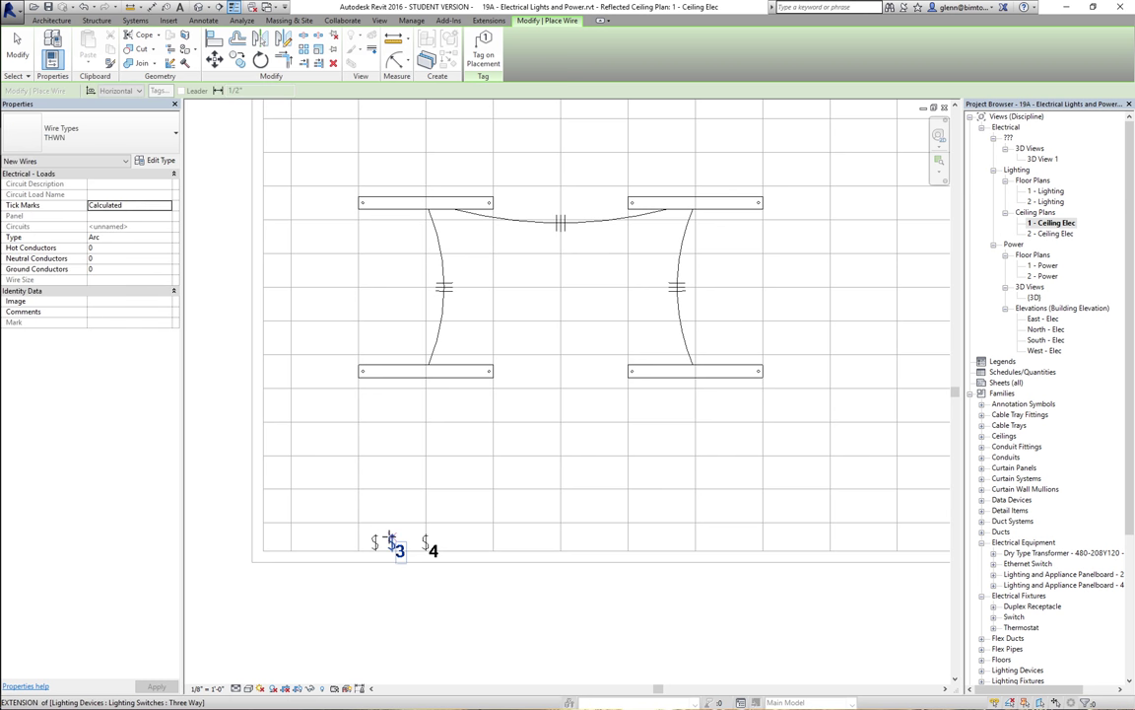
{"action": "left_click", "coordinate": [349, 465]}
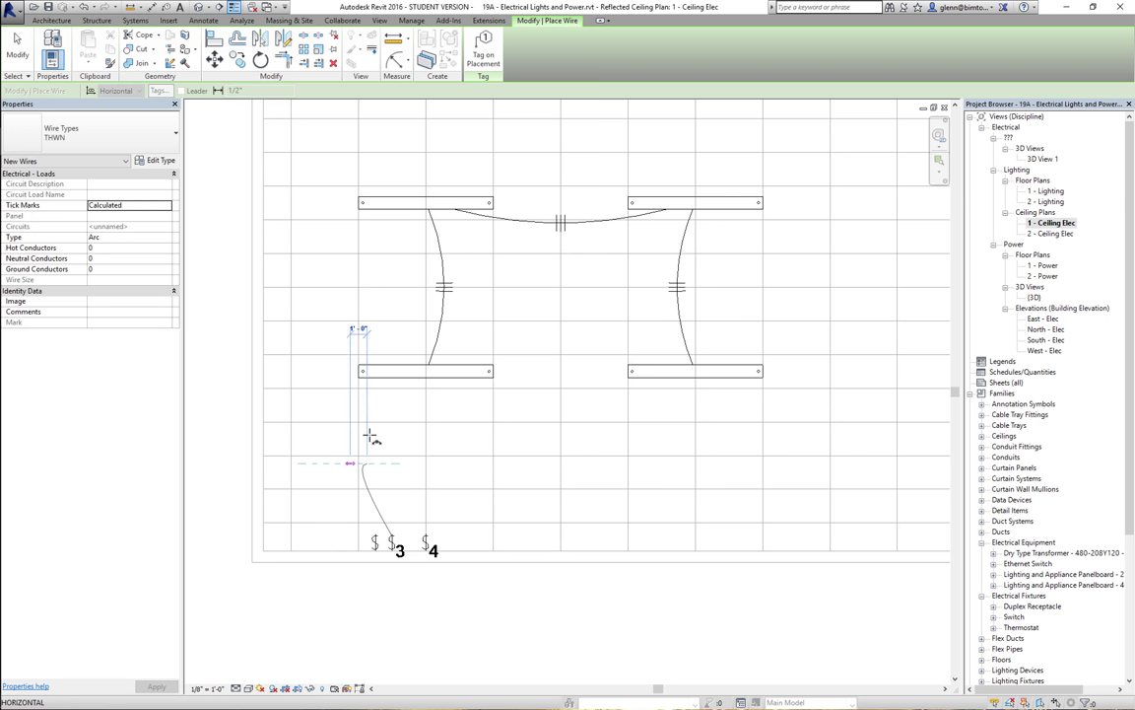
{"action": "left_click", "coordinate": [412, 375]}
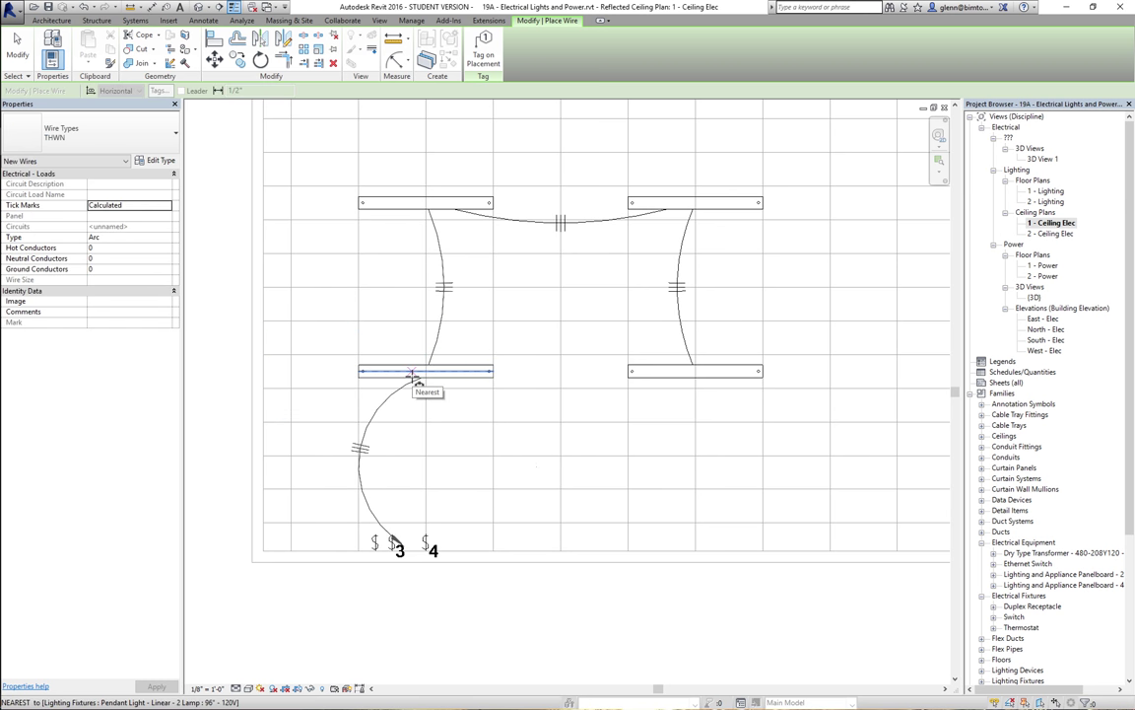
Delete the bowed arc wire between the Three Way switch and the southwesternmost pendant light
{"action": "left_click", "coordinate": [13, 50]}
{"action": "left_click", "coordinate": [374, 513]}
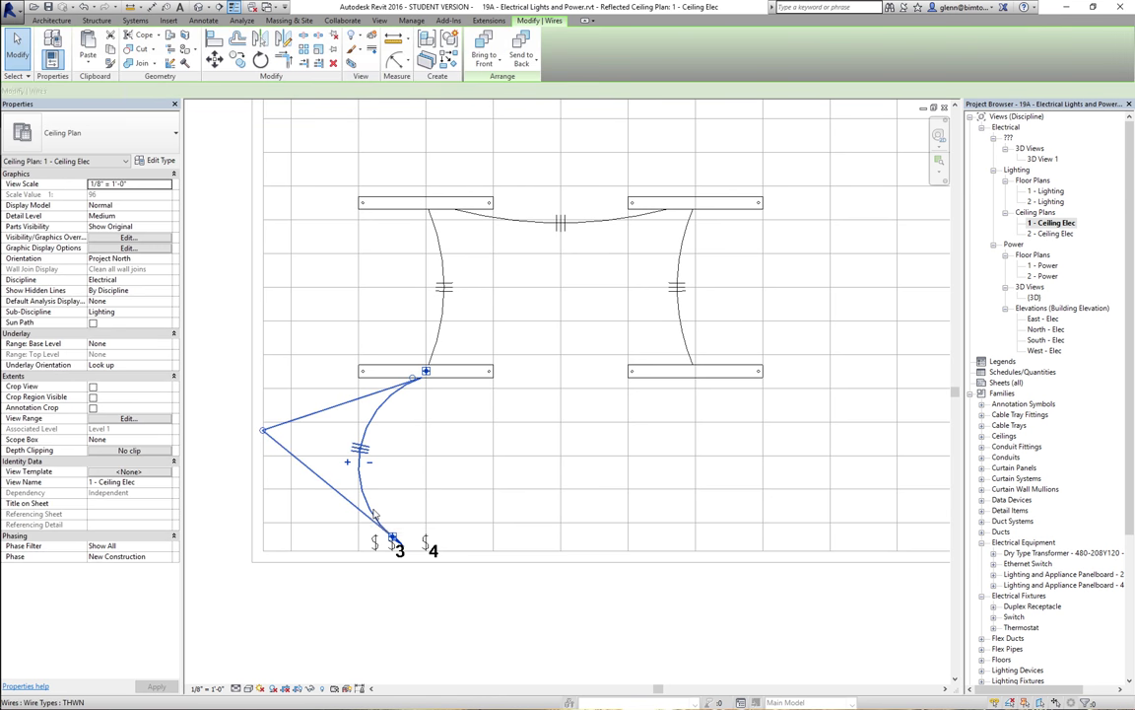
{"action": "key", "text": "Delete"}
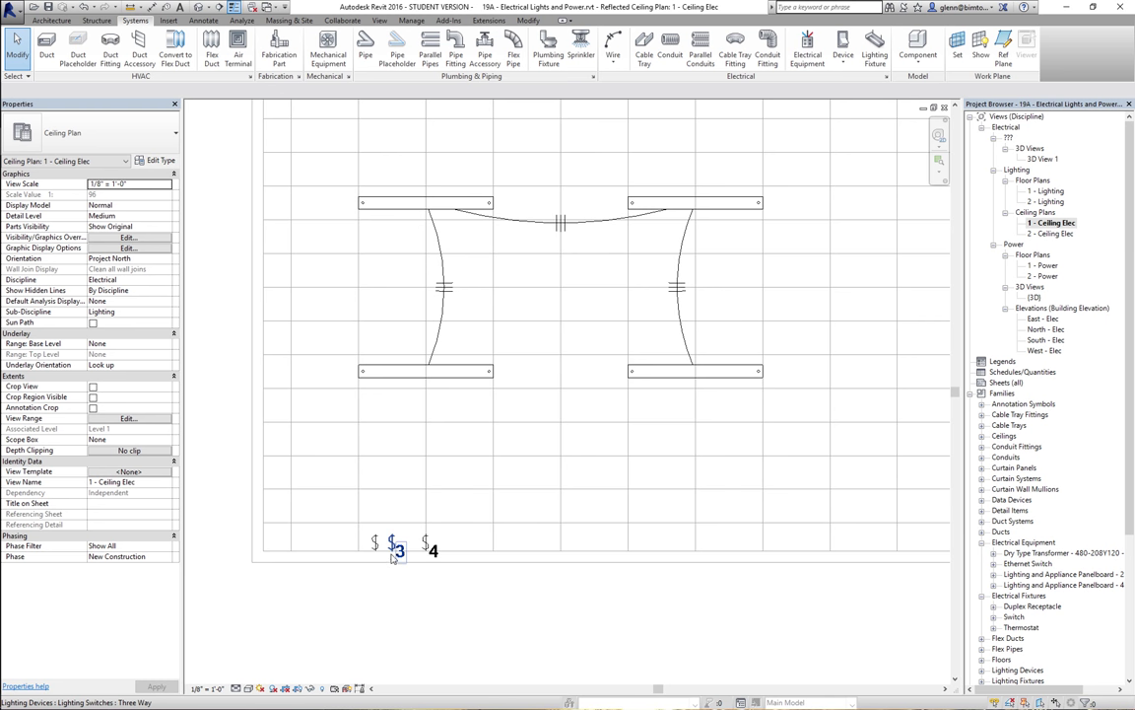
Select the Three Way switch's switch system again and check which commands are available for its dashed connection line
{"action": "key", "text": "Tab"}
{"action": "left_click", "coordinate": [394, 555]}
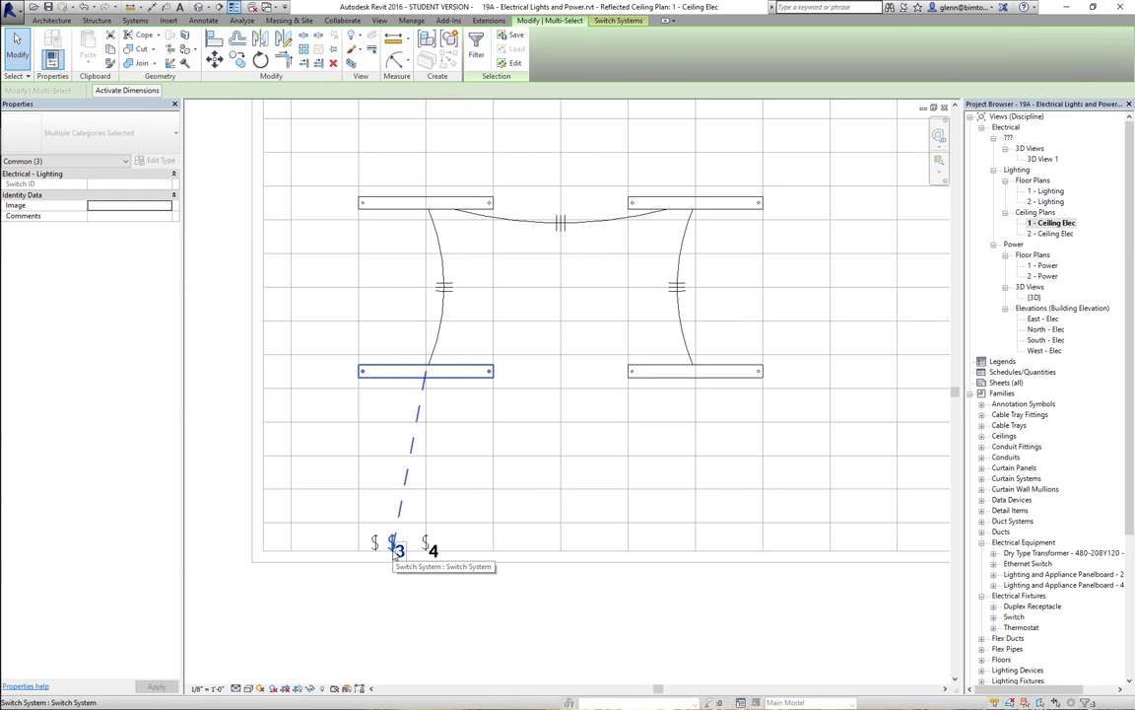
{"action": "right_click", "coordinate": [412, 453]}
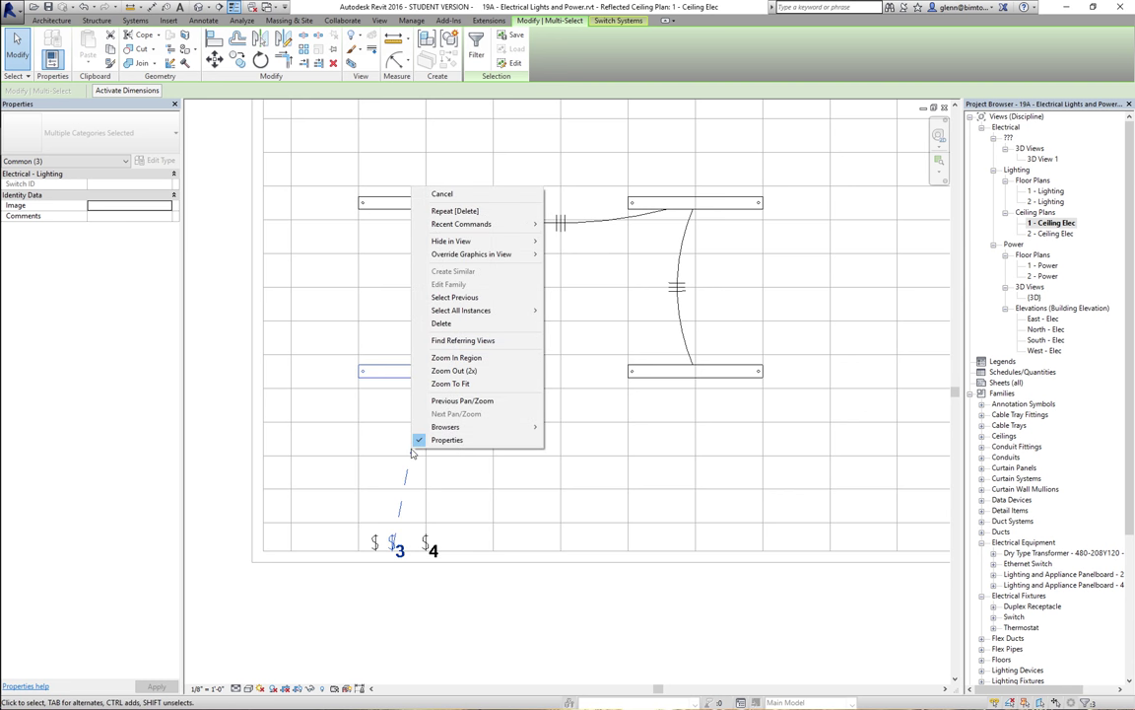
{"action": "left_click", "coordinate": [501, 612]}
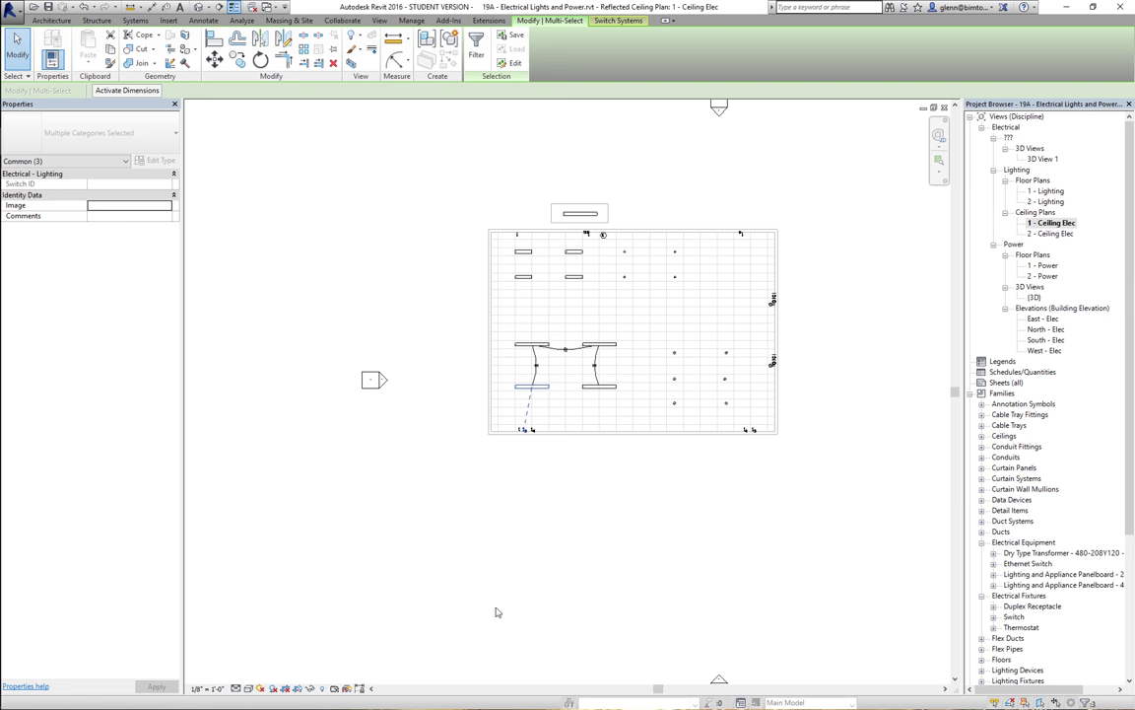
Create a switch system for the southeastern pendant light of the wired group, without assigning a switch, and clear the selection
{"action": "left_click", "coordinate": [938, 159]}
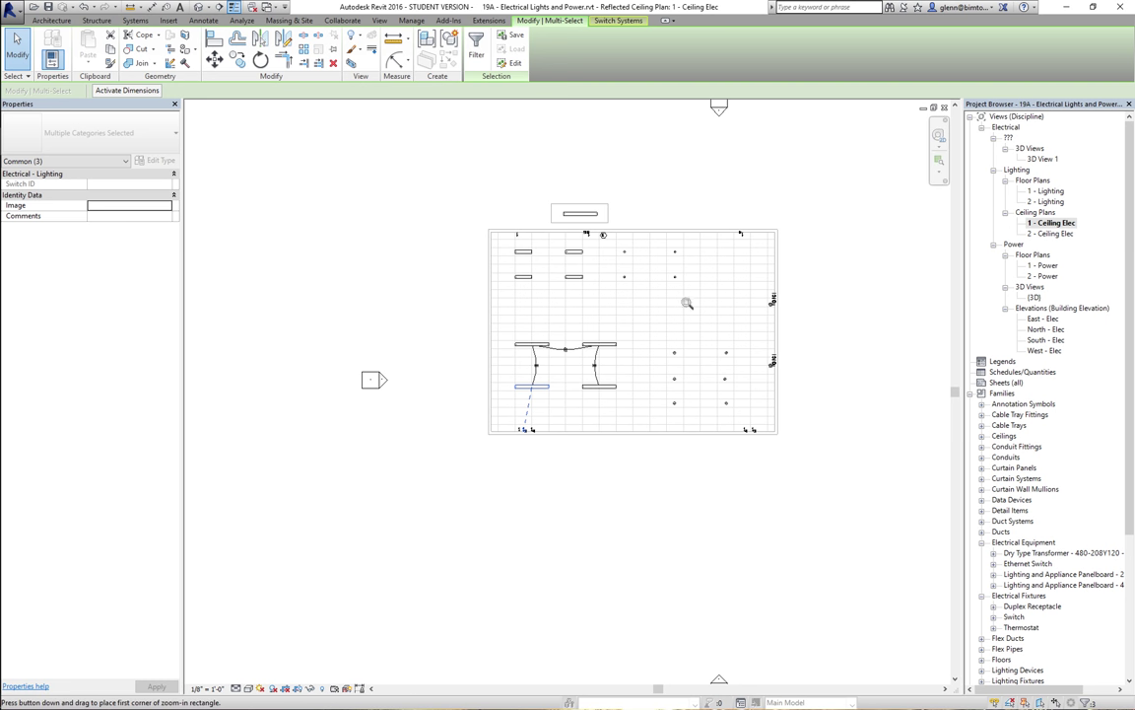
{"action": "left_click_drag", "start_coordinate": [529, 335], "coordinate": [826, 447]}
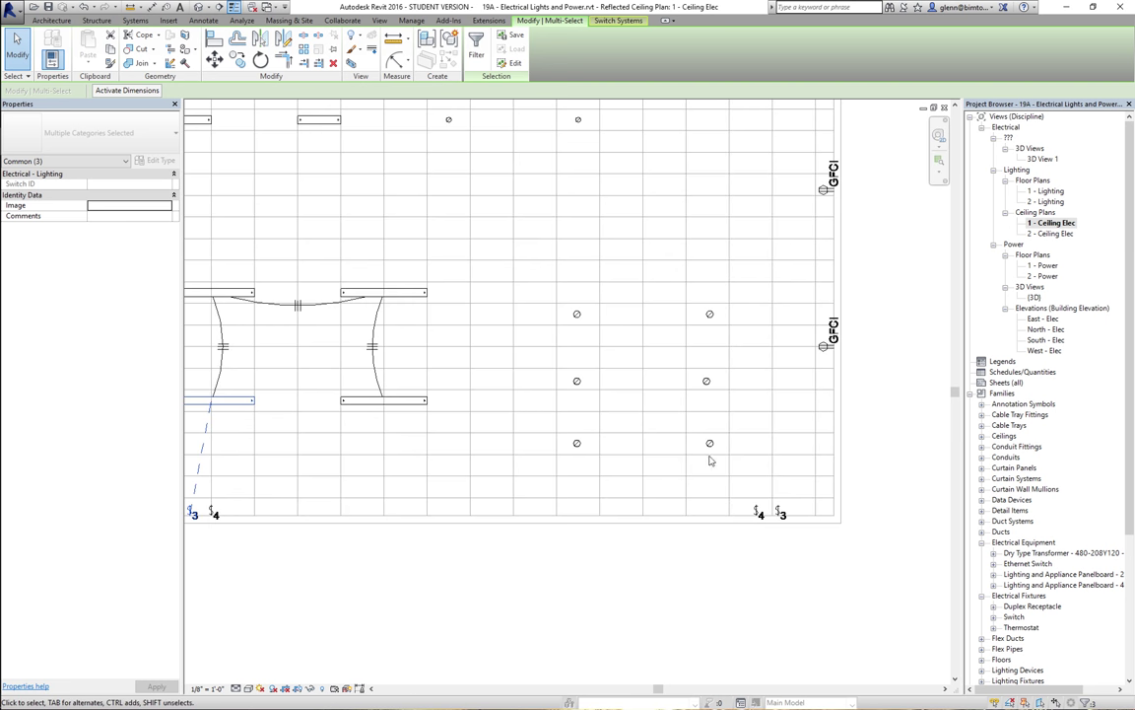
{"action": "left_click", "coordinate": [420, 566]}
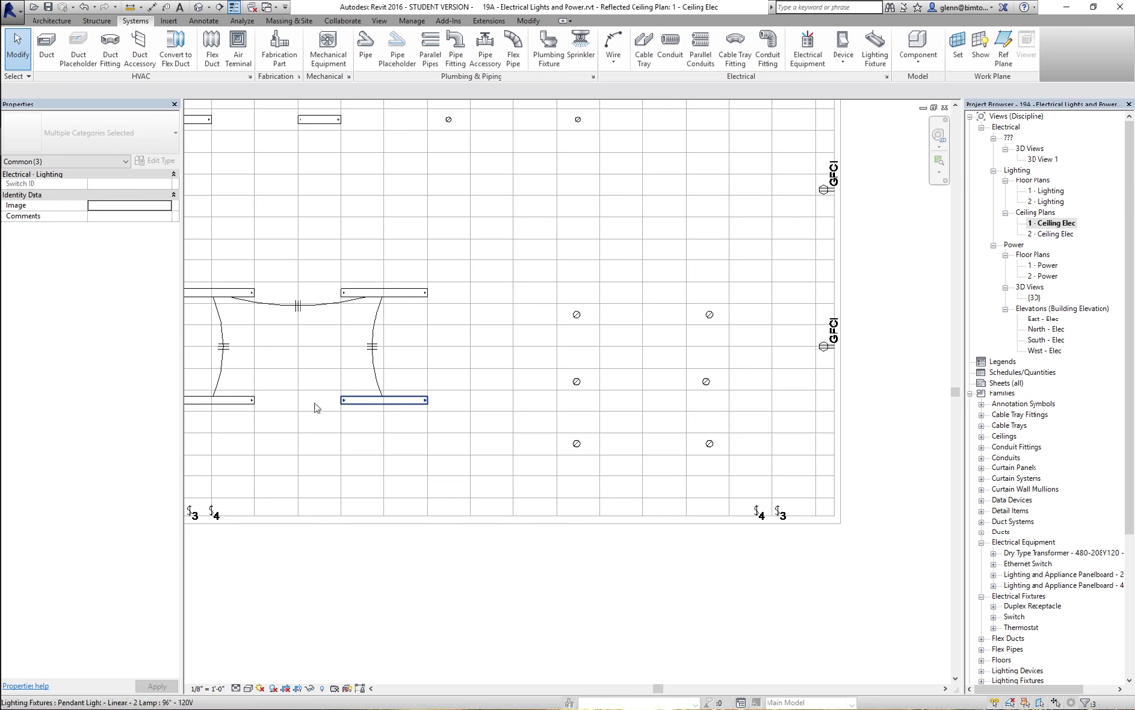
{"action": "left_click", "coordinate": [376, 403]}
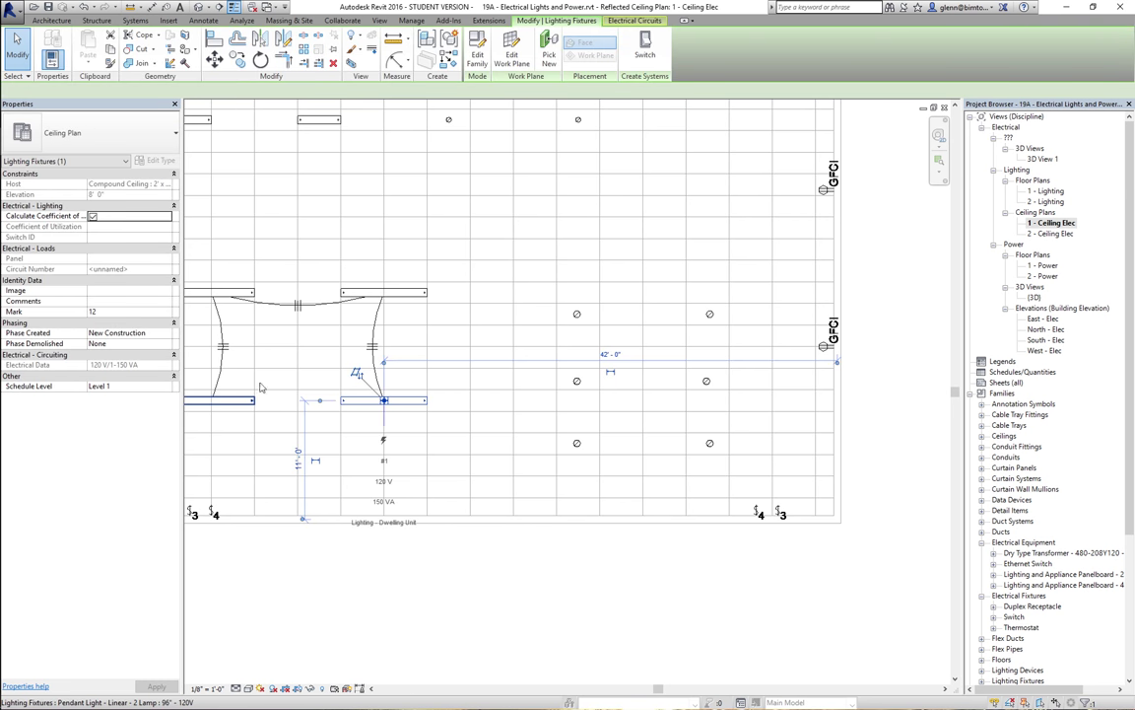
{"action": "left_click", "coordinate": [644, 49]}
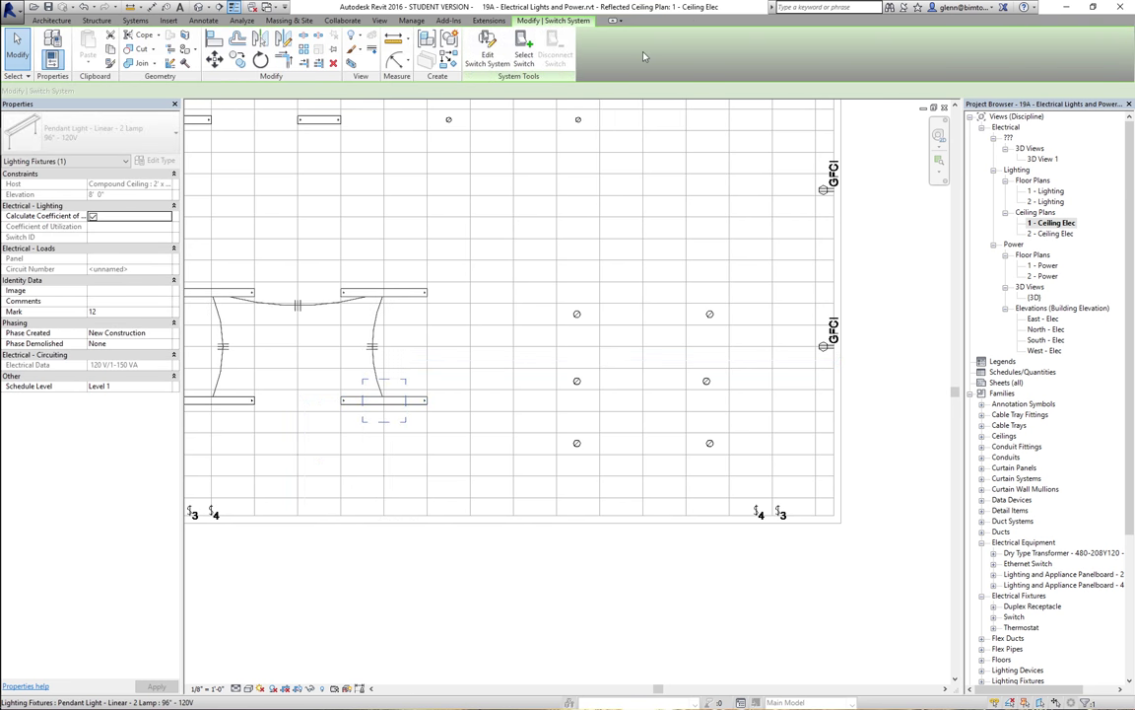
{"action": "key", "text": "Escape"}
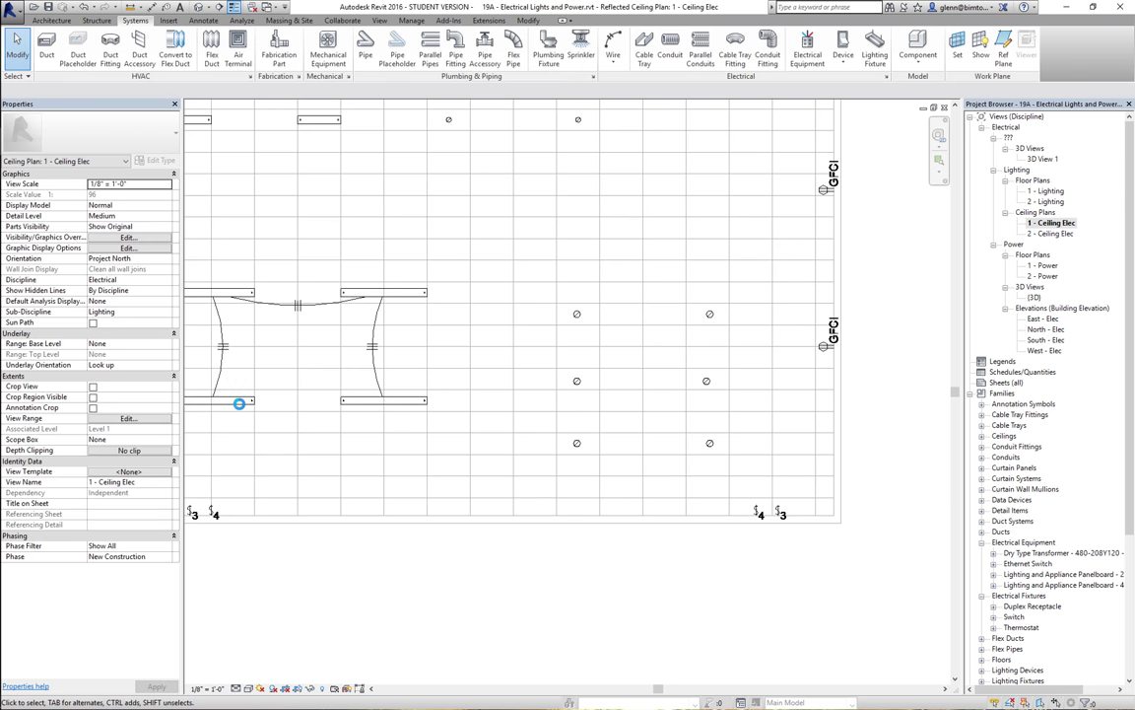
Edit the switch system of the southwestern pendant light and add the wired group's other three pendant lights to it
{"action": "left_click", "coordinate": [240, 402]}
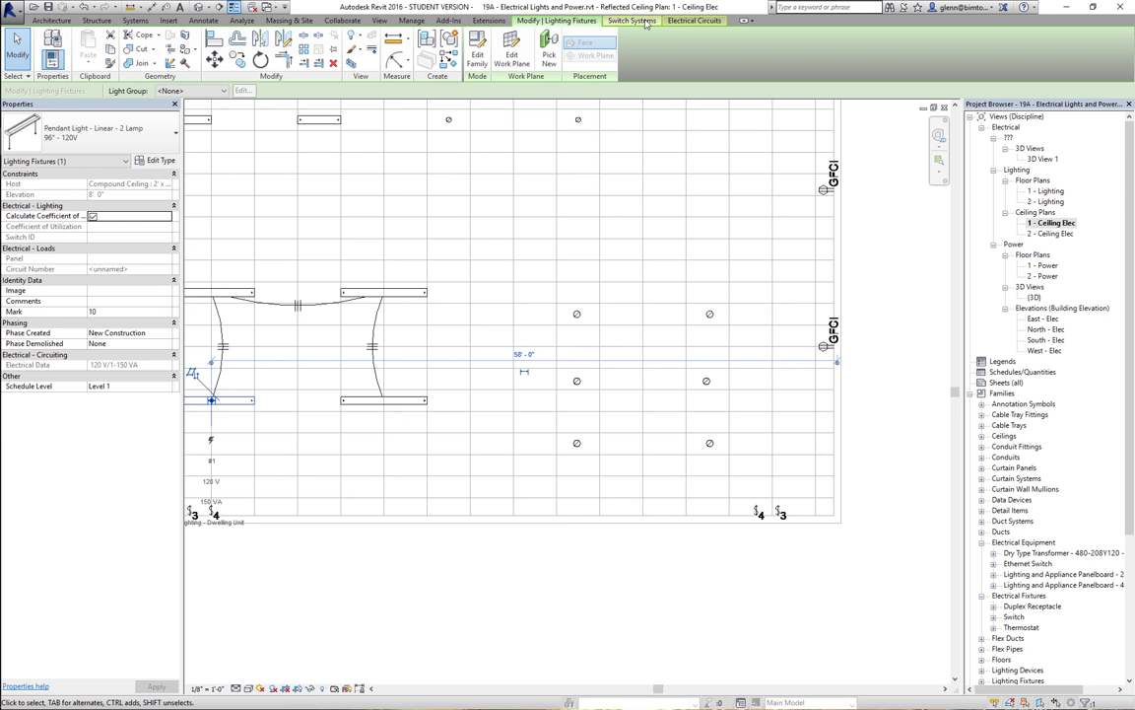
{"action": "left_click", "coordinate": [632, 21]}
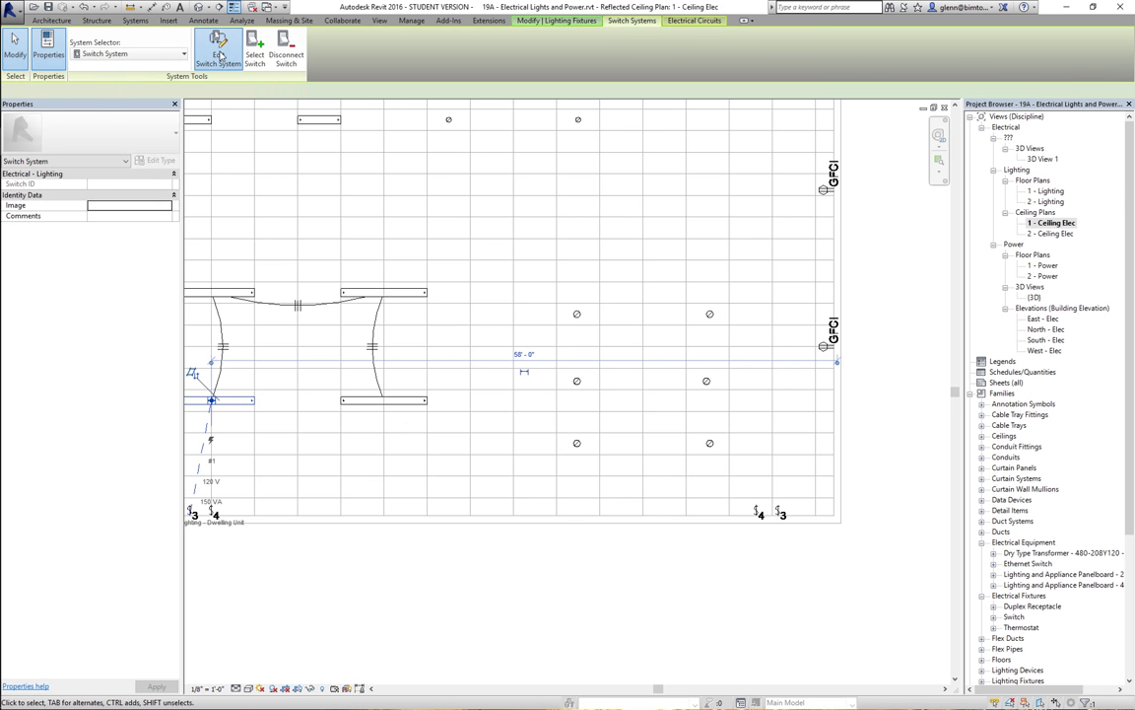
{"action": "left_click", "coordinate": [219, 54]}
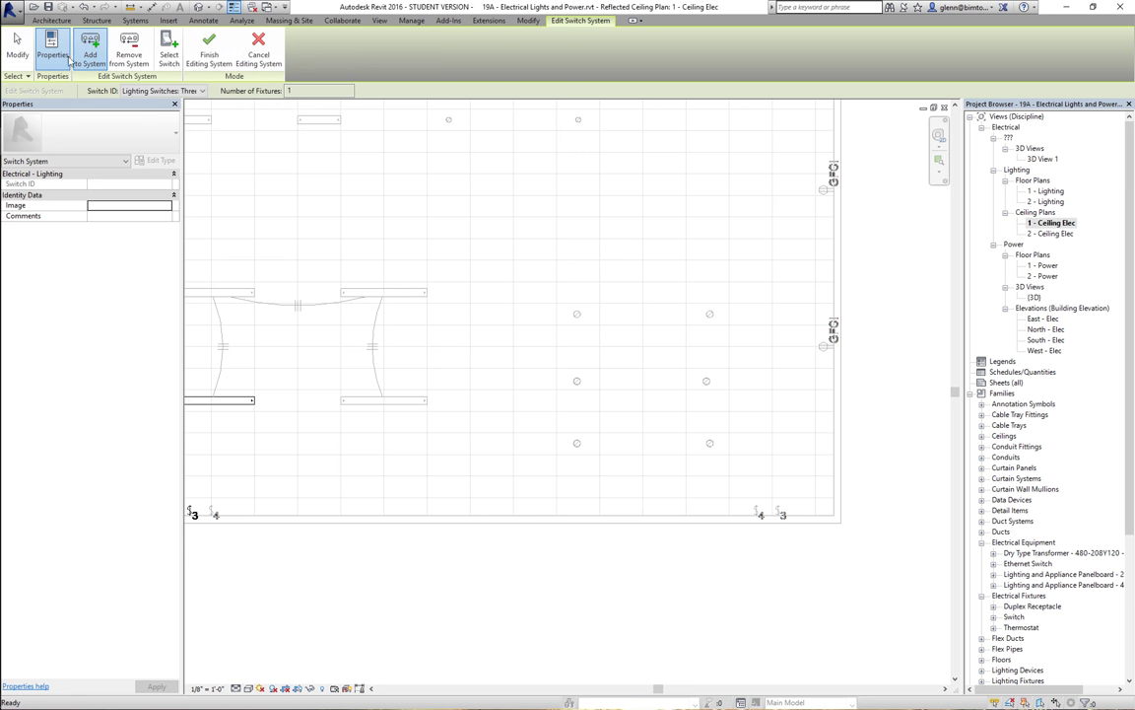
{"action": "left_click", "coordinate": [89, 49]}
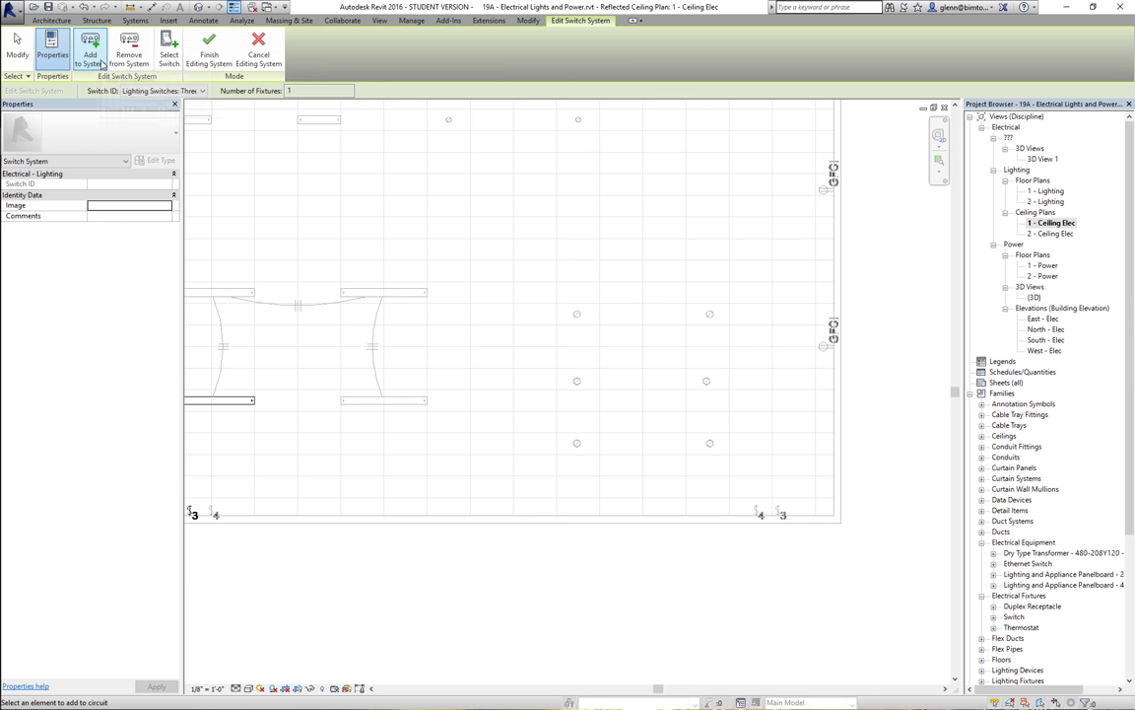
{"action": "left_click", "coordinate": [181, 92]}
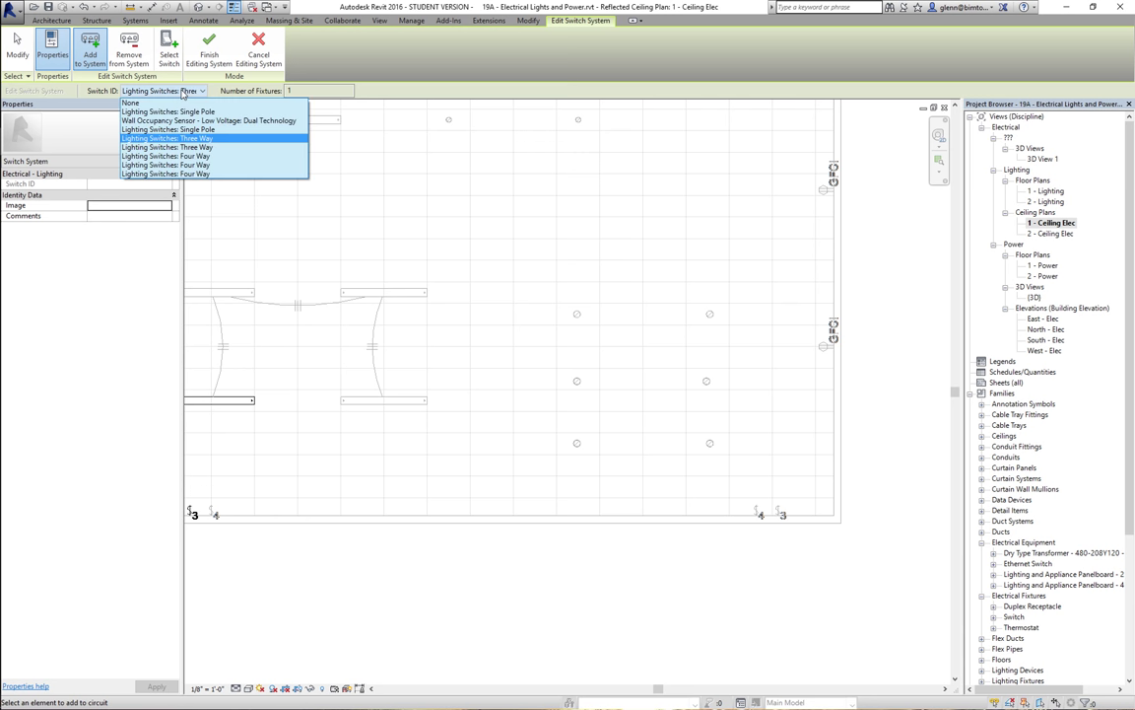
{"action": "left_click", "coordinate": [181, 91]}
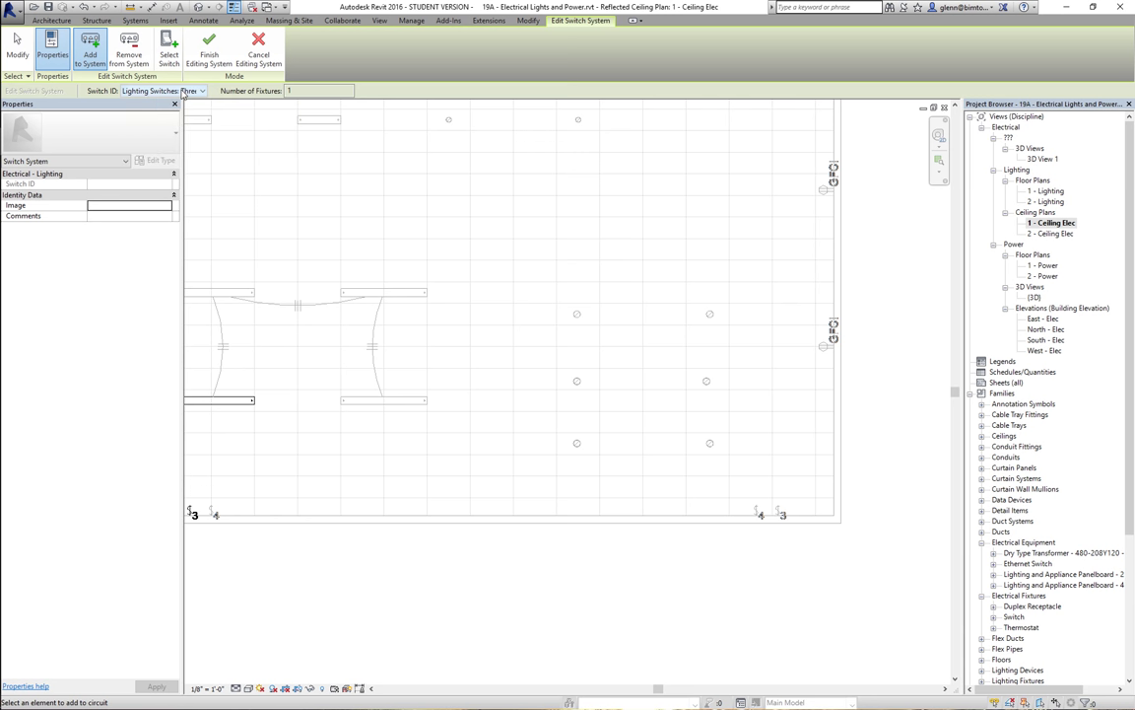
{"action": "left_click", "coordinate": [89, 49]}
{"action": "left_click", "coordinate": [363, 299]}
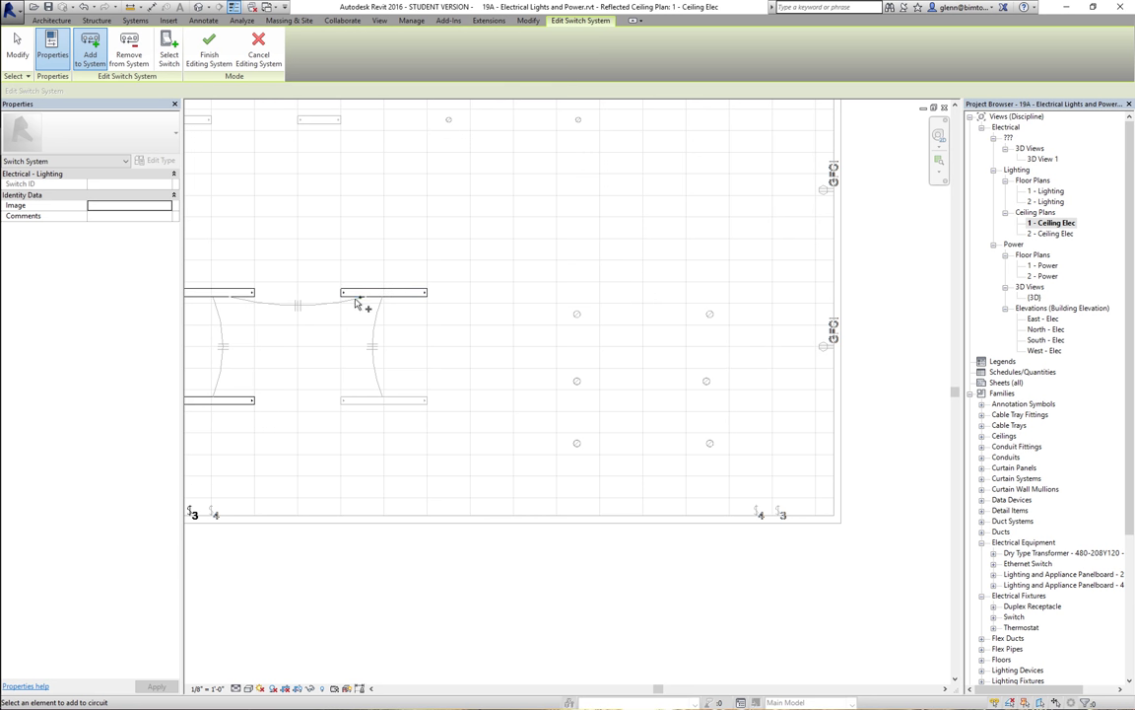
{"action": "left_click", "coordinate": [380, 399]}
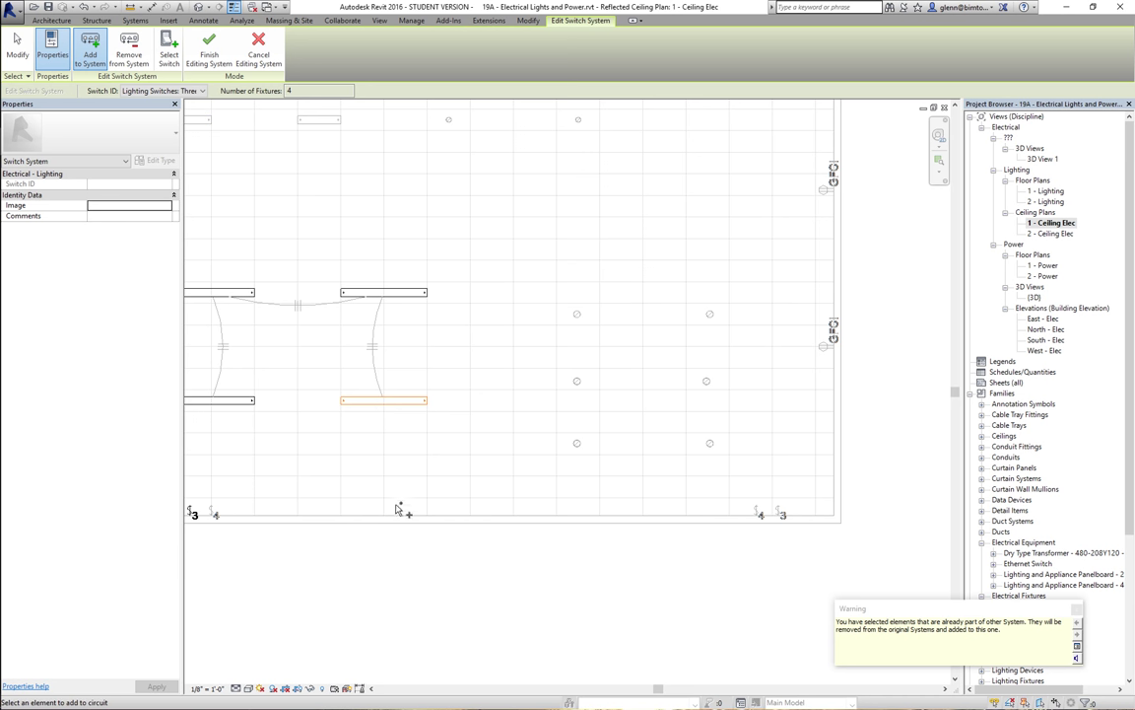
Reassign the pendant lights' switch system to the Three Way switch near the southeast corner and finish editing the system
{"action": "left_click", "coordinate": [169, 49]}
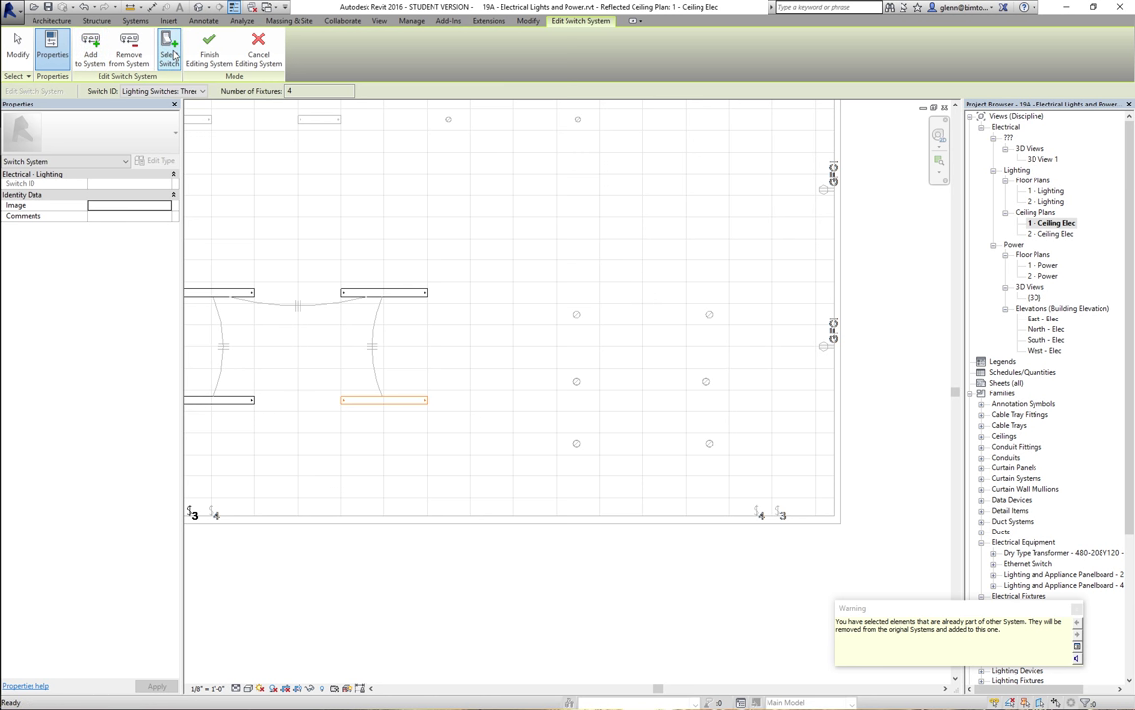
{"action": "left_click", "coordinate": [780, 515]}
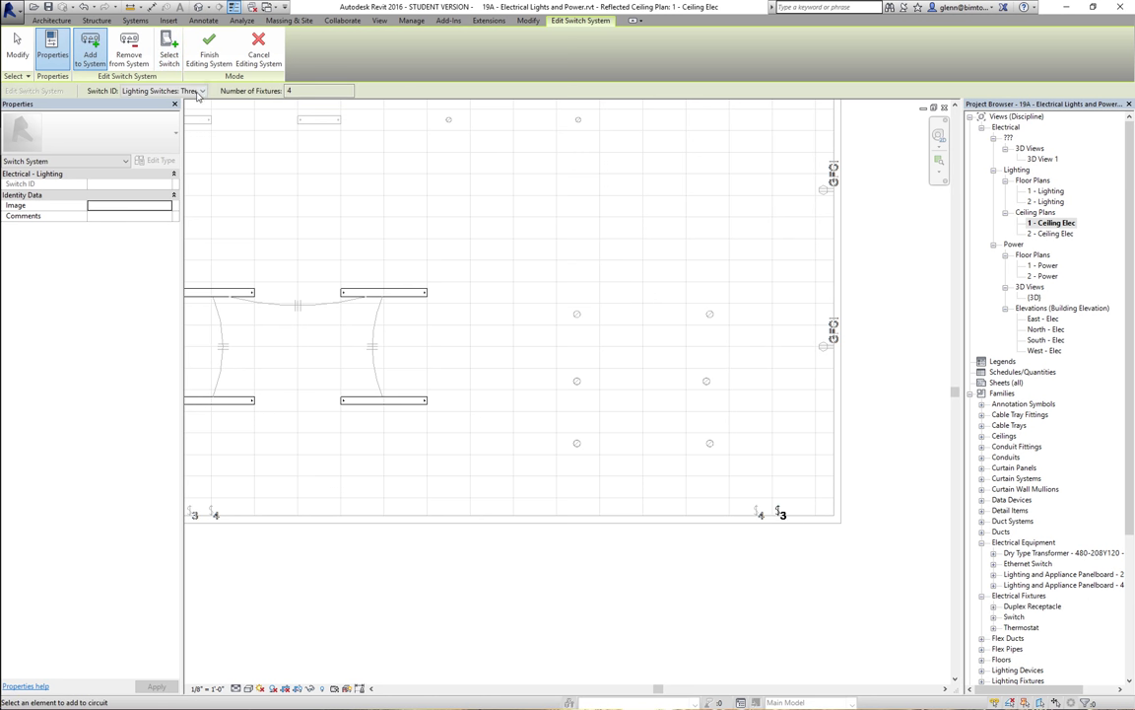
{"action": "left_click", "coordinate": [202, 90]}
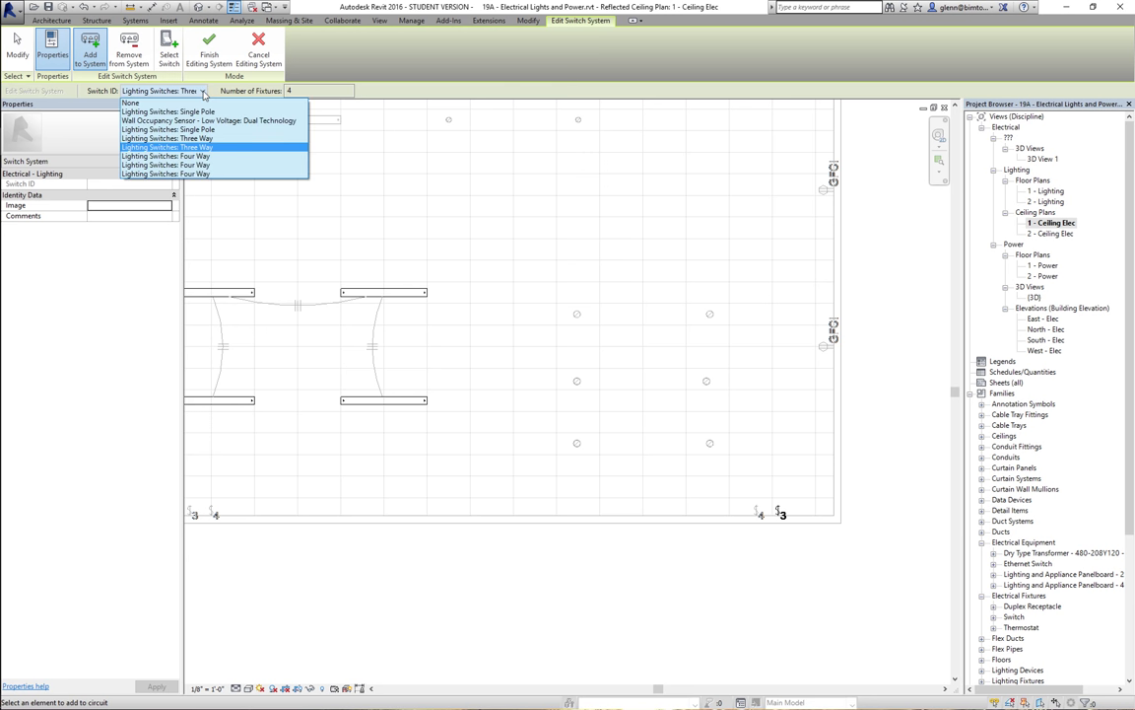
{"action": "left_click", "coordinate": [388, 61]}
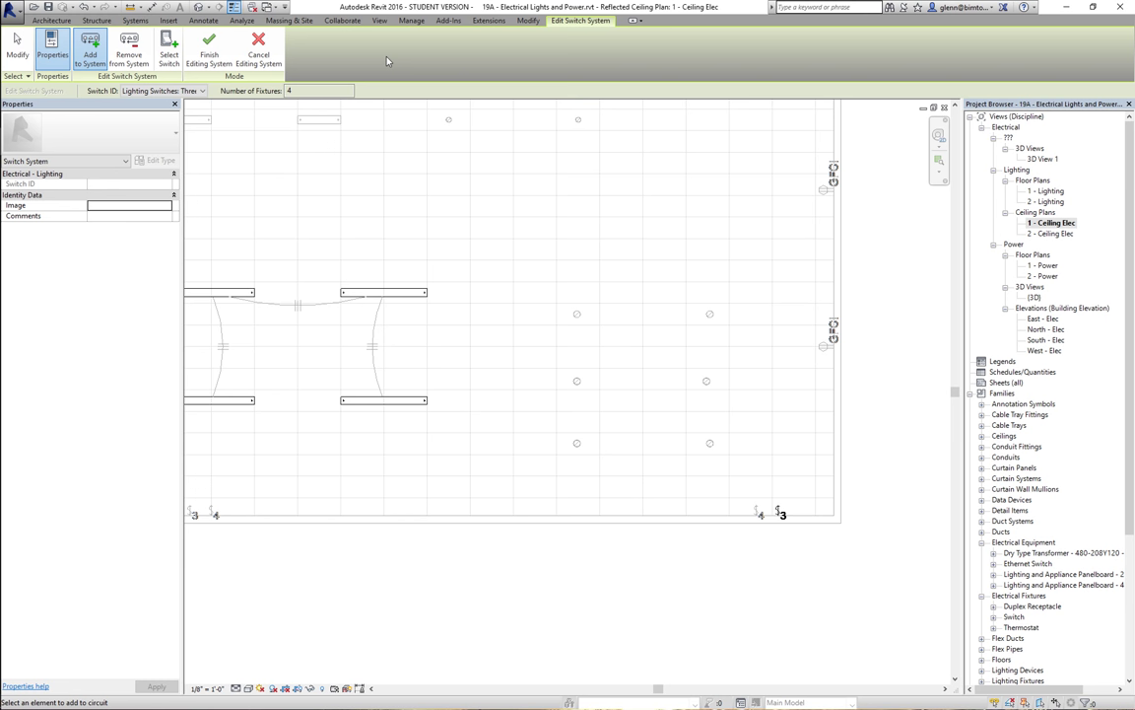
{"action": "left_click", "coordinate": [209, 50]}
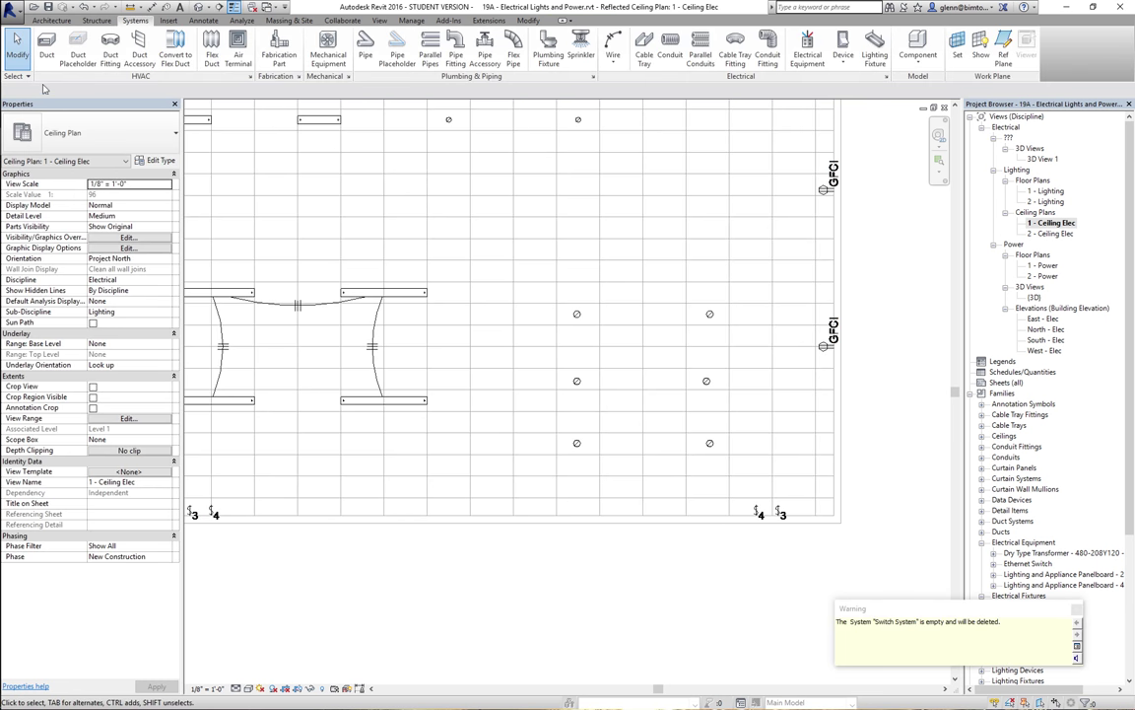
Check both Three Way switches along the south wall for their switch system connections to the pendant lights
{"action": "left_click", "coordinate": [197, 496]}
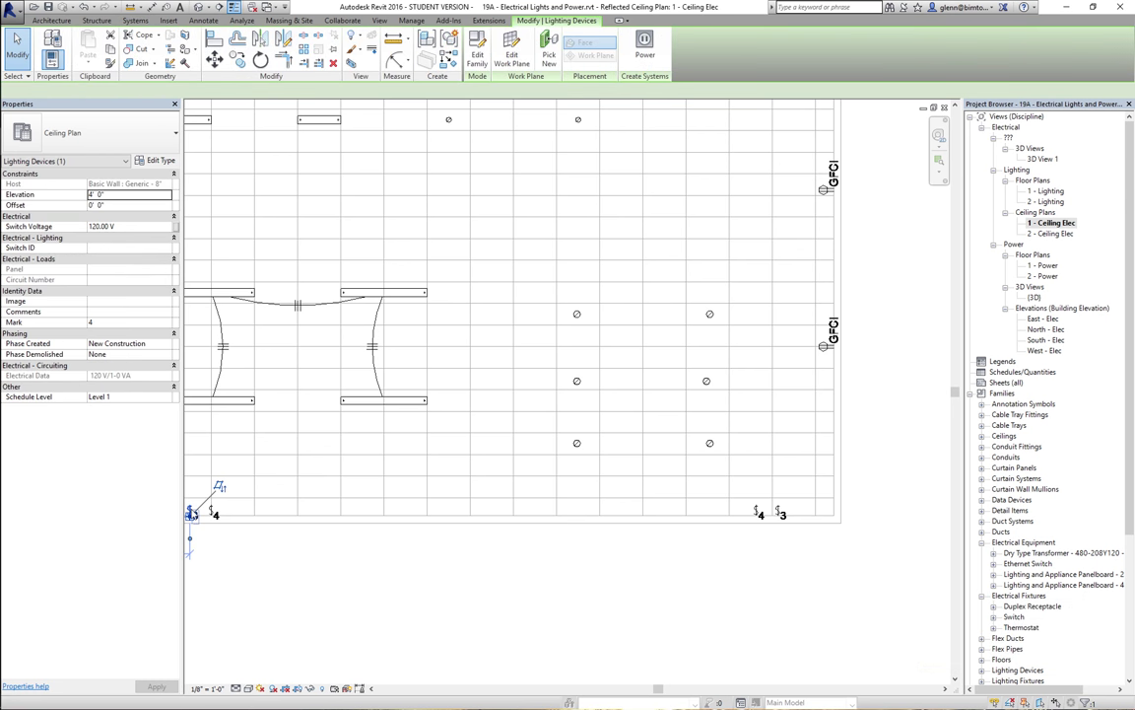
{"action": "left_click", "coordinate": [470, 557]}
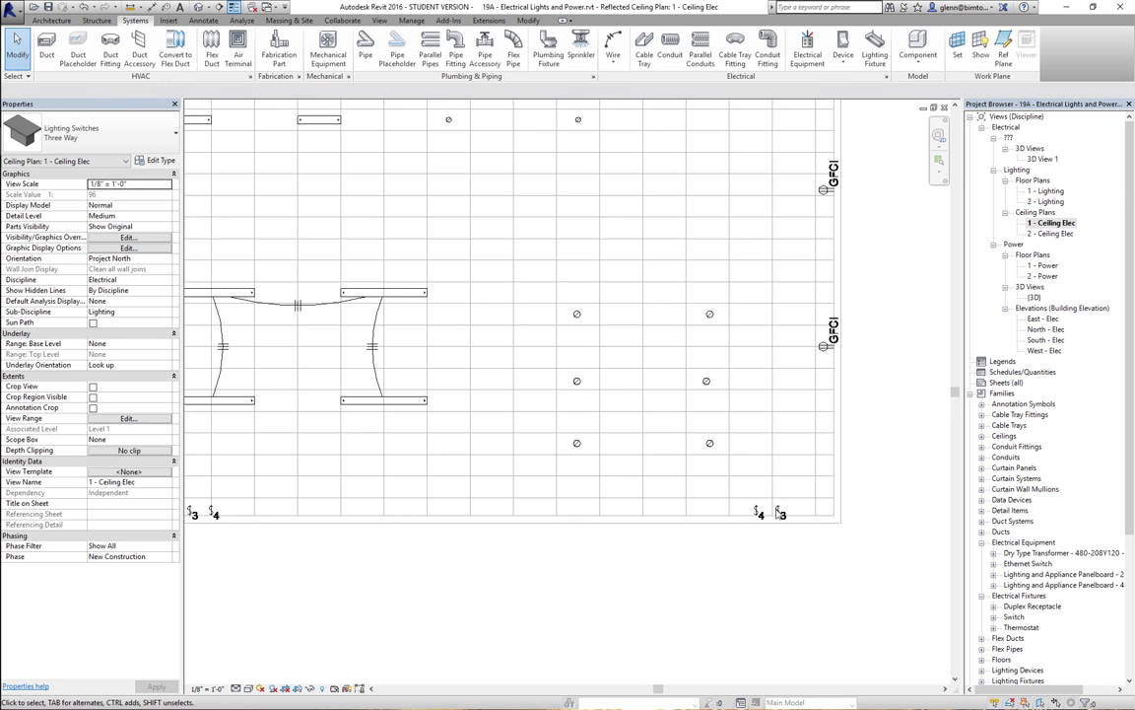
{"action": "key", "text": "Tab"}
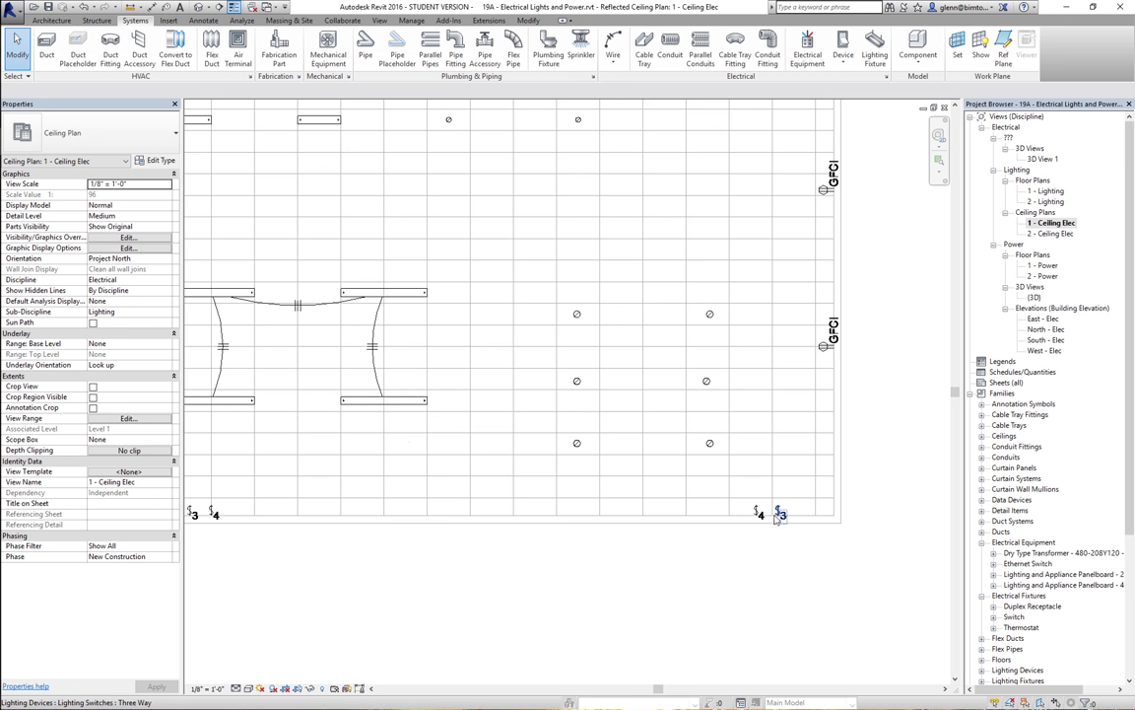
{"action": "key", "text": "Tab"}
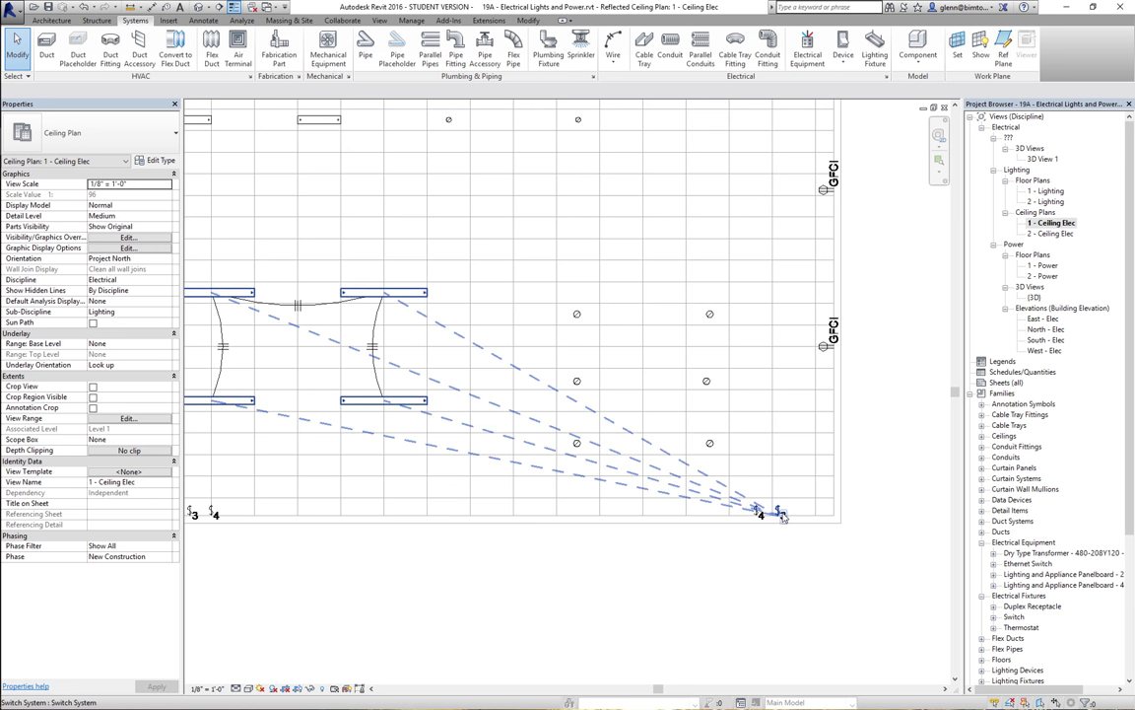
{"action": "left_click", "coordinate": [782, 514]}
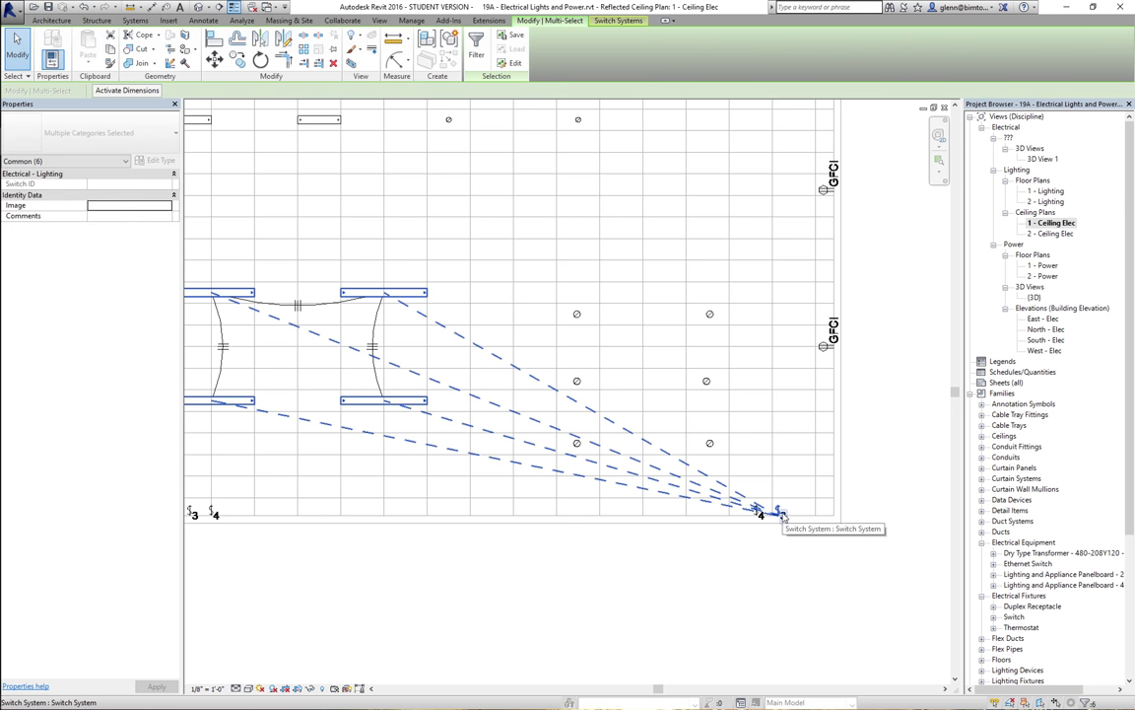
{"action": "left_click", "coordinate": [748, 561]}
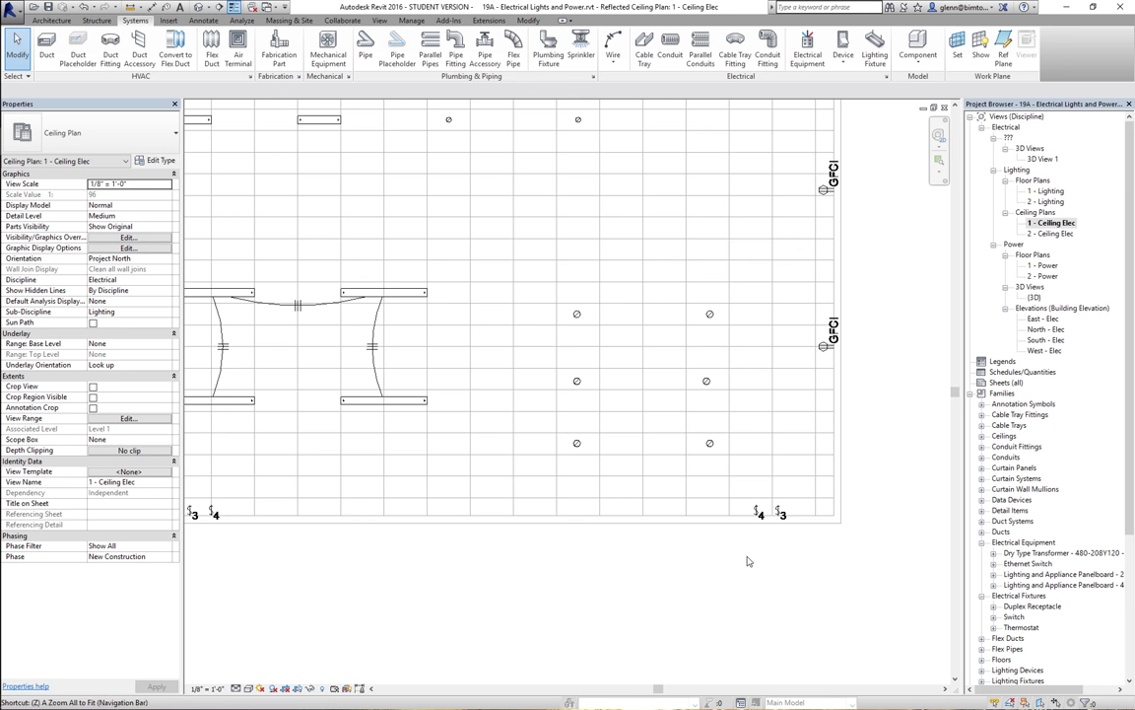
{"action": "key", "text": "z"}
{"action": "key", "text": "f"}
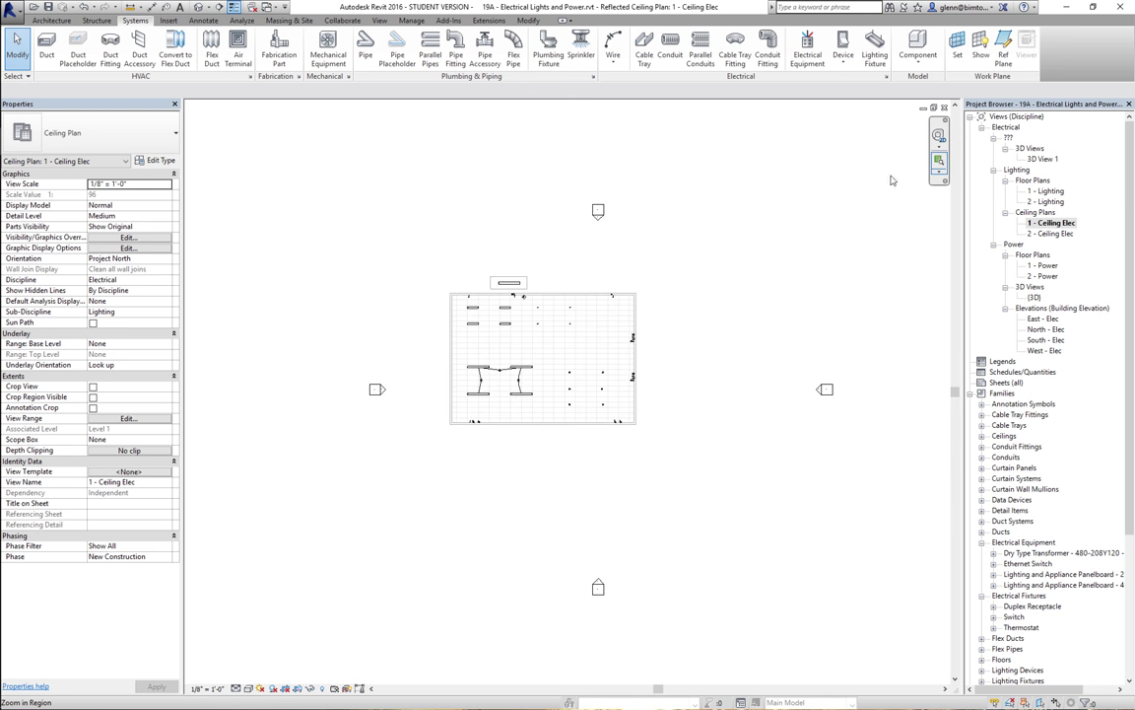
{"action": "left_click_drag", "start_coordinate": [418, 272], "coordinate": [661, 455]}
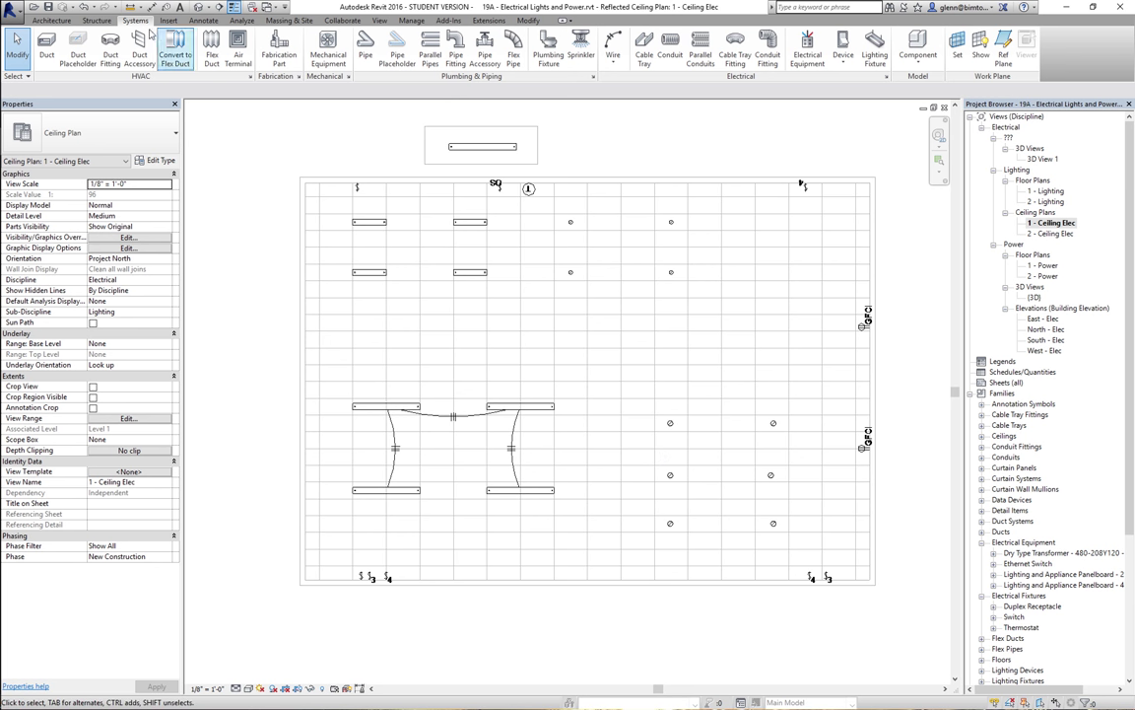
{"action": "left_click", "coordinate": [246, 22]}
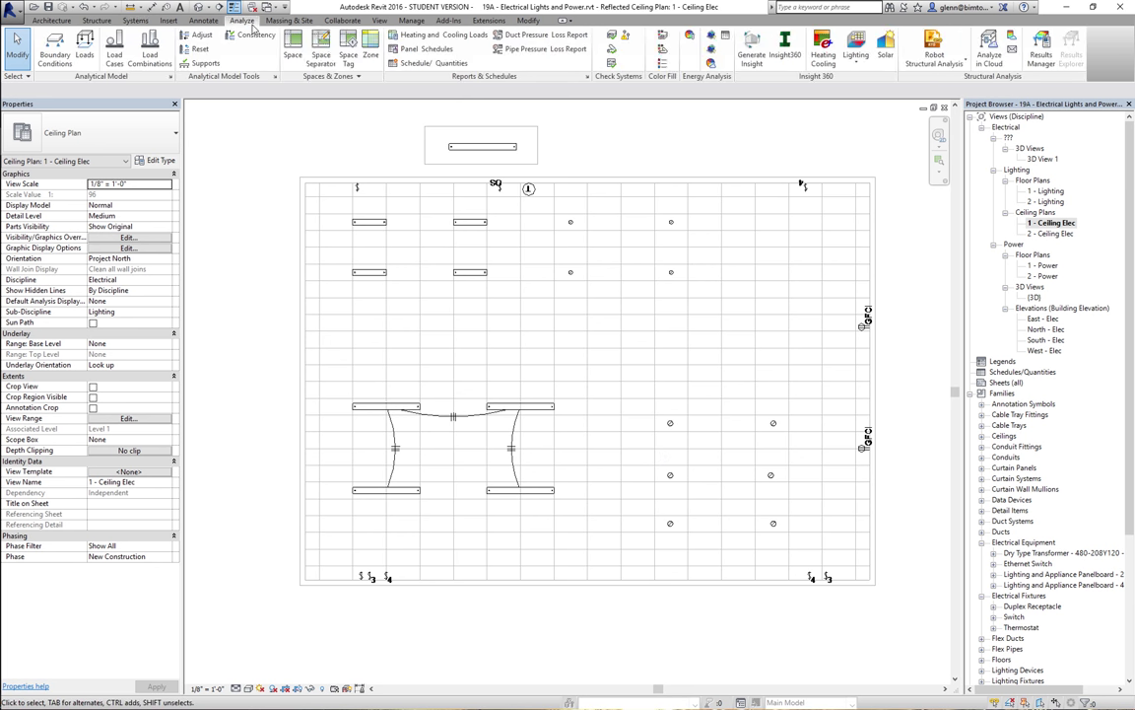
{"action": "left_click", "coordinate": [861, 68]}
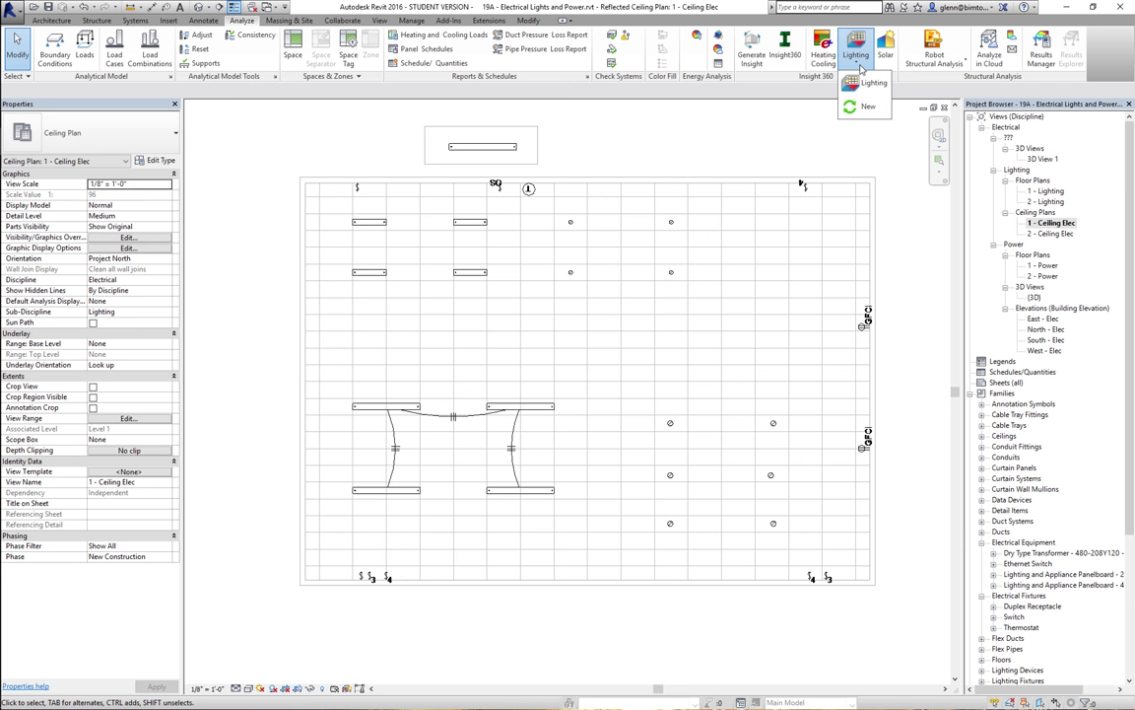
{"action": "left_click", "coordinate": [860, 107]}
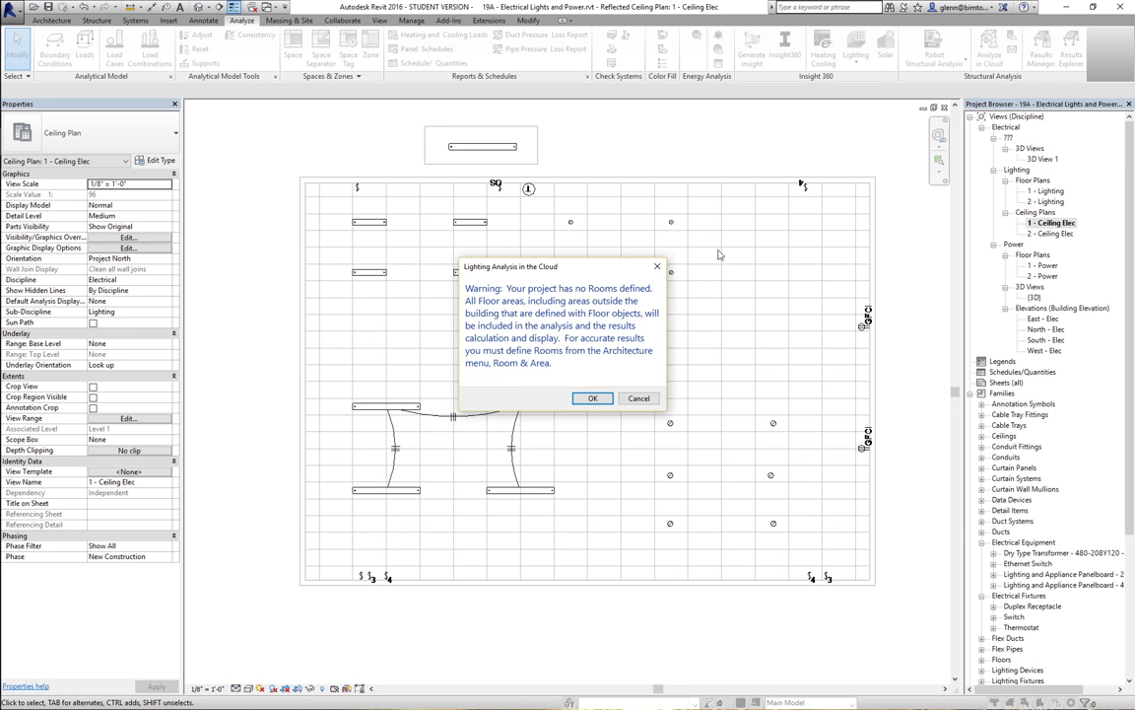
{"action": "left_click", "coordinate": [643, 399]}
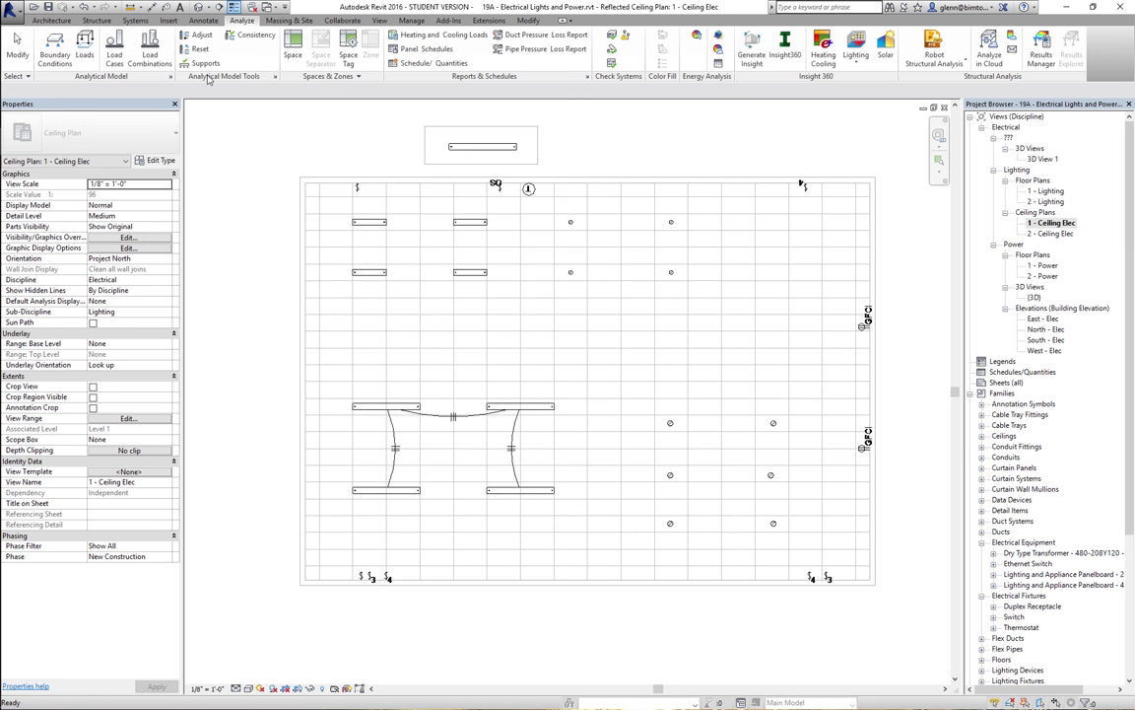
Make rooms visible in the ceiling plan and place a tagged room inside the building with a limit offset of 12'
{"action": "left_click", "coordinate": [52, 20]}
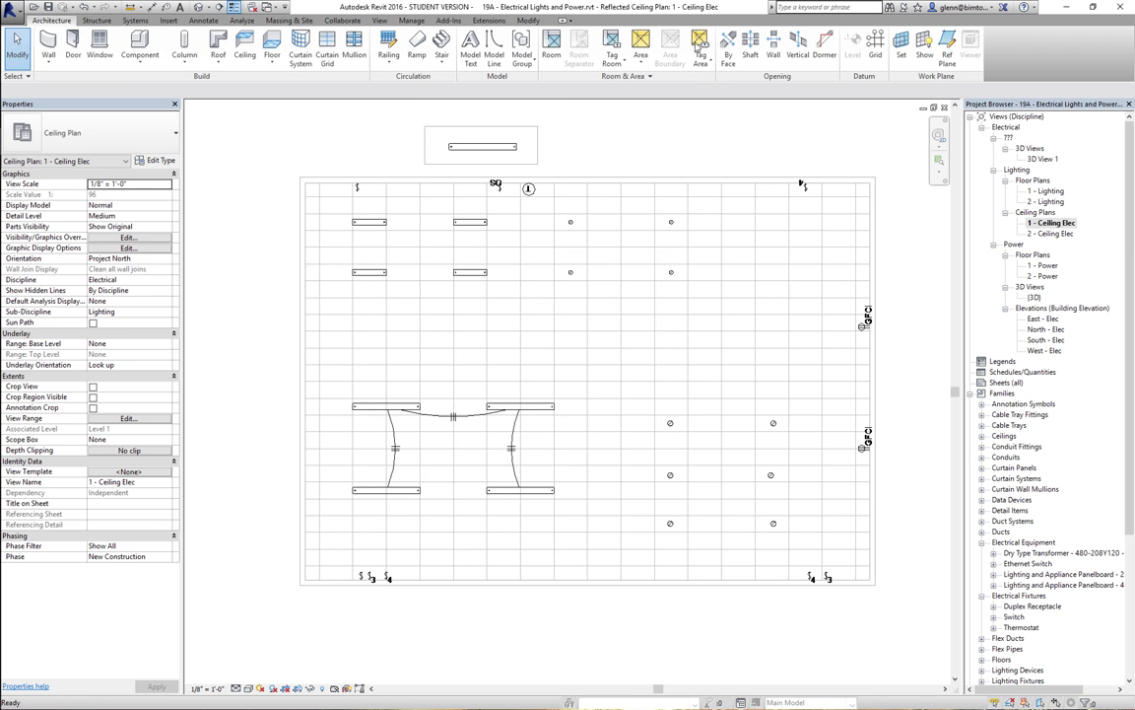
{"action": "left_click", "coordinate": [553, 51]}
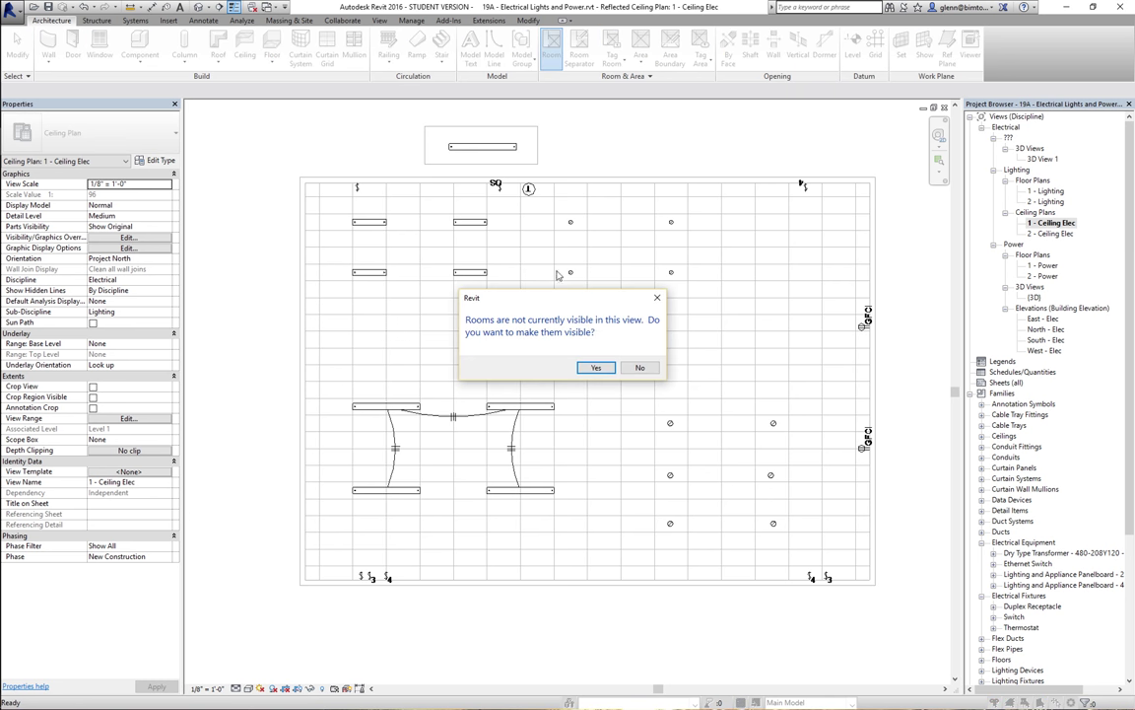
{"action": "left_click", "coordinate": [596, 367]}
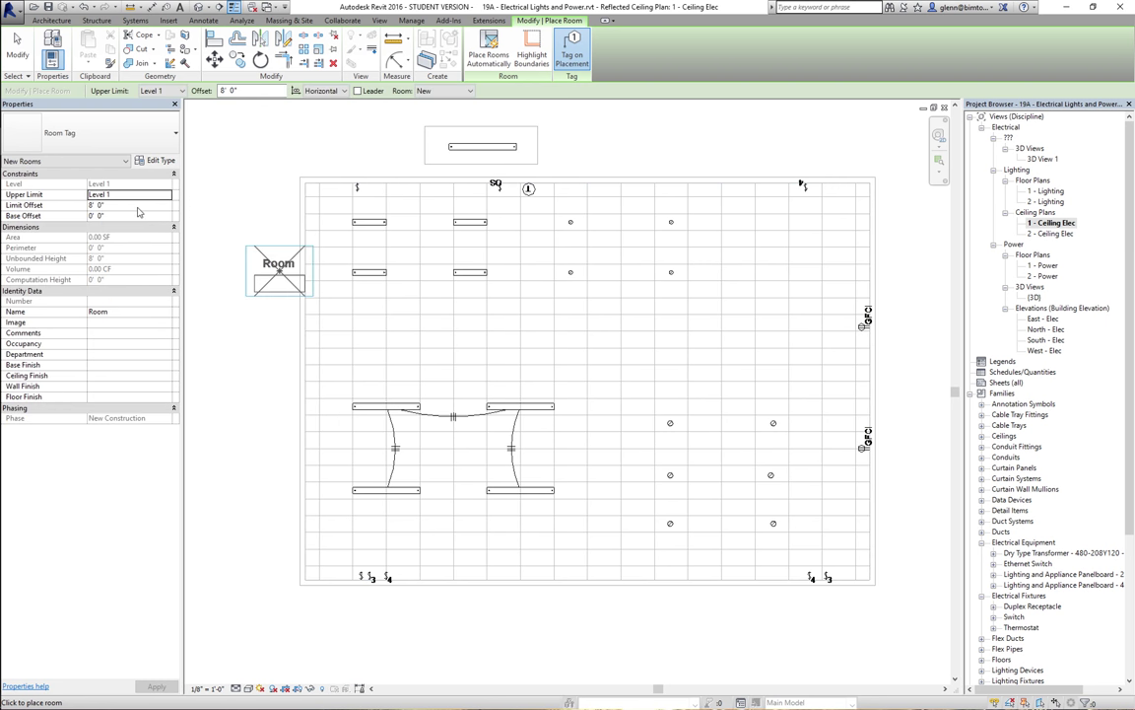
{"action": "left_click", "coordinate": [138, 205]}
{"action": "type", "text": "12"}
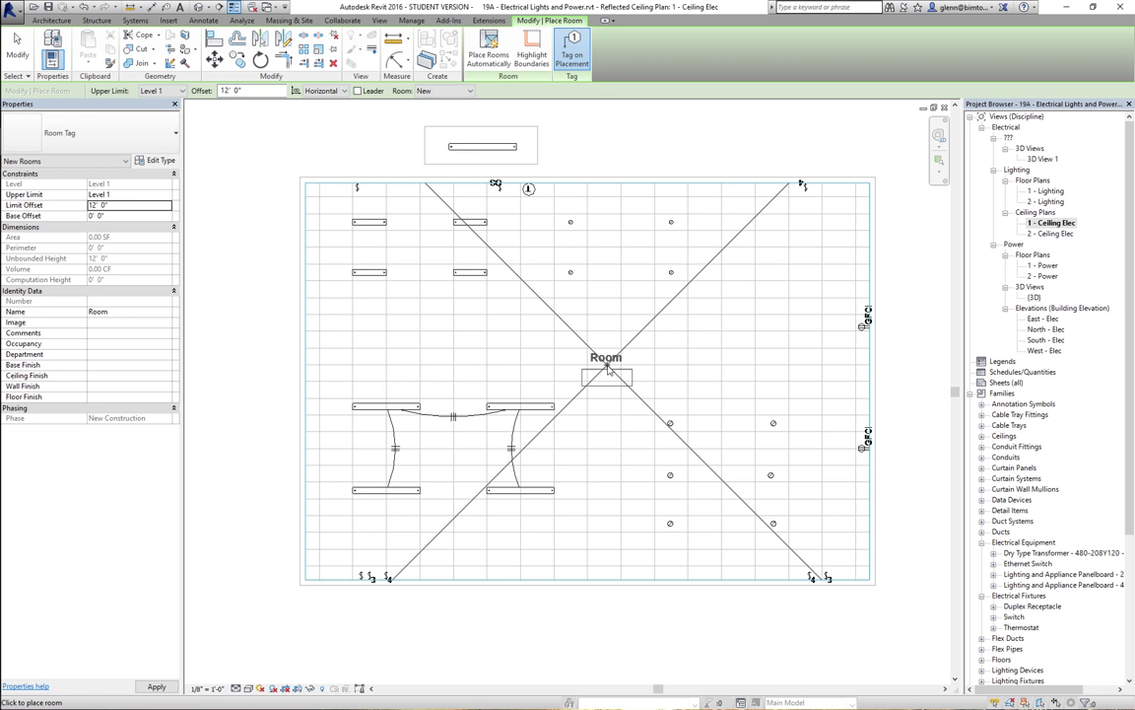
{"action": "left_click", "coordinate": [607, 366]}
{"action": "left_click", "coordinate": [17, 49]}
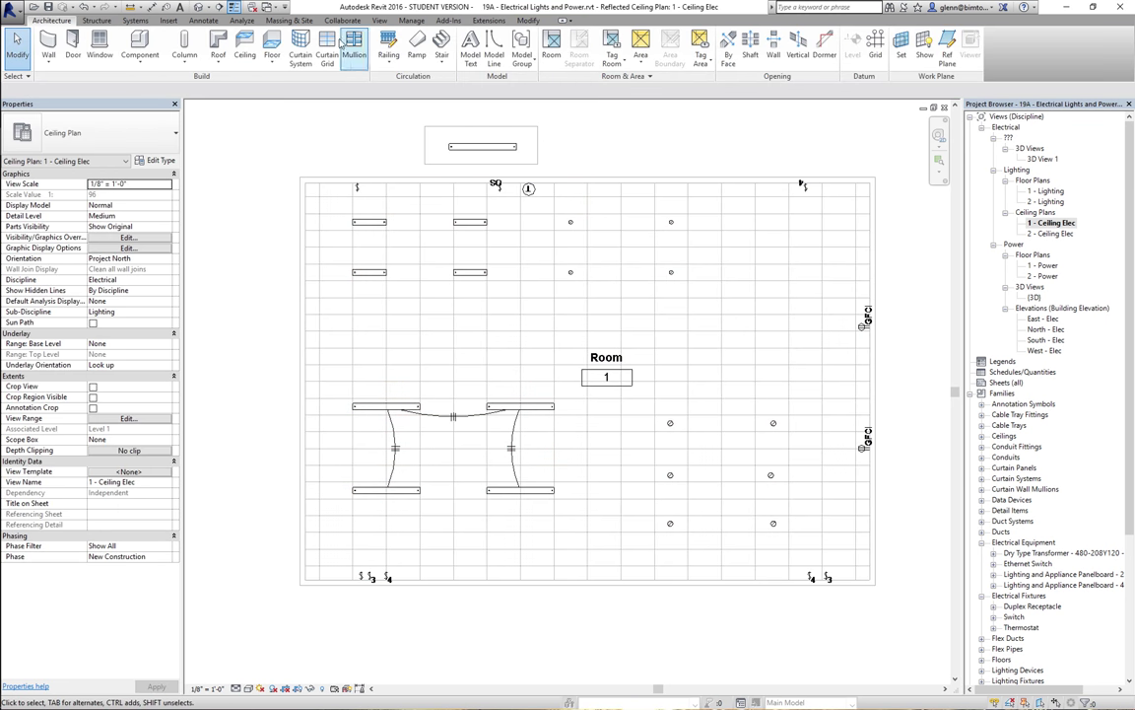
Set up a new cloud lighting analysis and continue to its study settings
{"action": "left_click", "coordinate": [245, 20]}
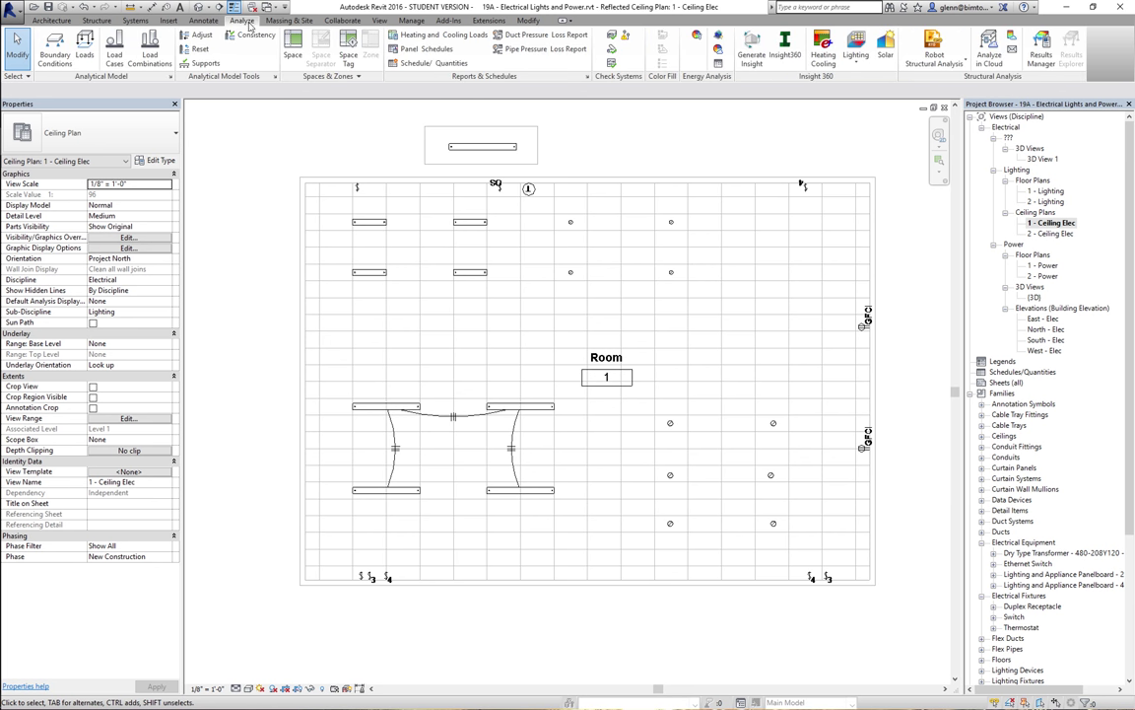
{"action": "left_click", "coordinate": [856, 51]}
{"action": "left_click", "coordinate": [865, 105]}
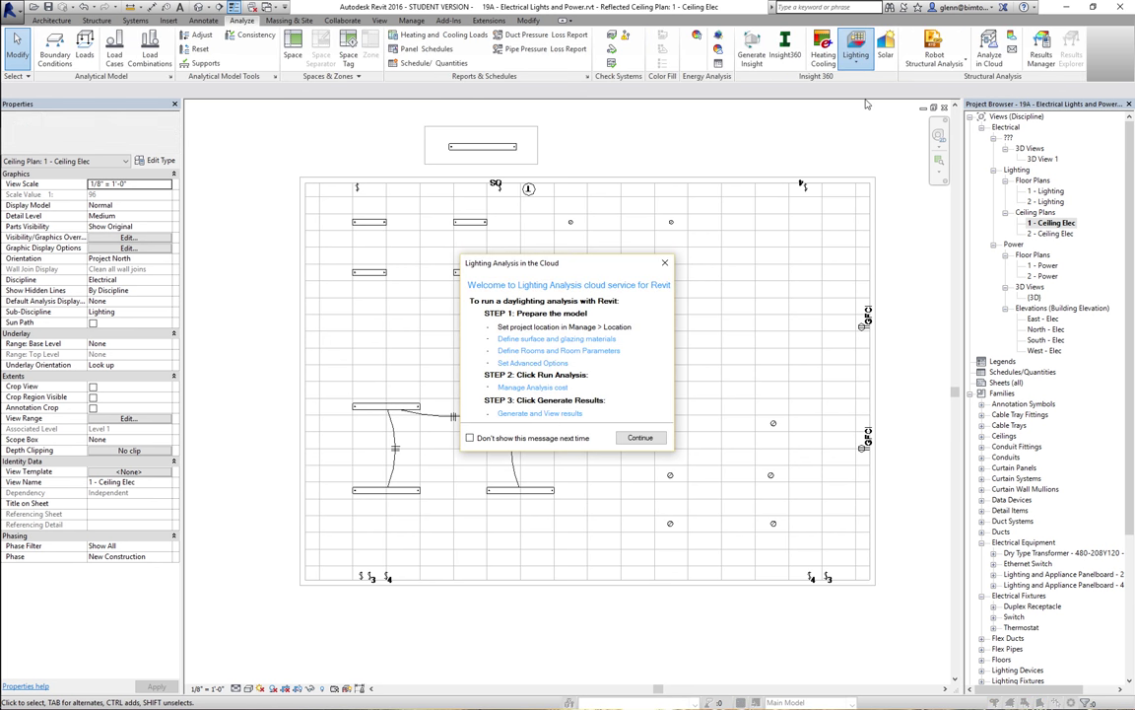
{"action": "left_click", "coordinate": [636, 438]}
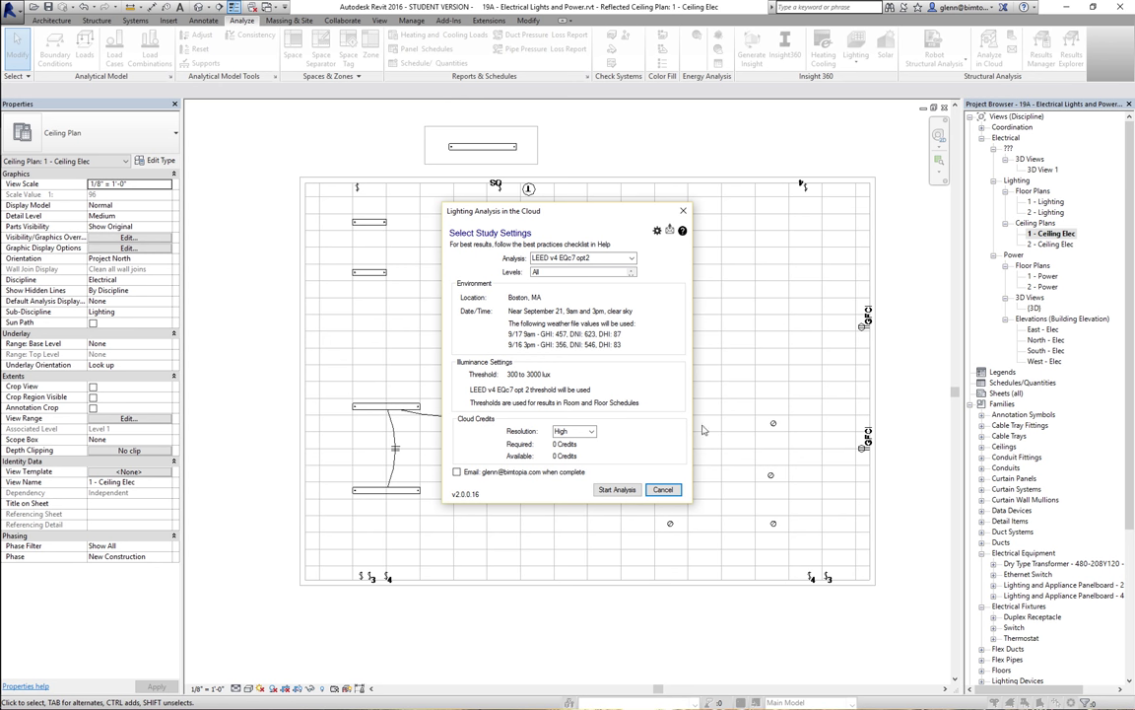
Turn off the lighting scheme override and the hiding of non-permanent model categories in the light analysis settings, and save
{"action": "left_click", "coordinate": [657, 233]}
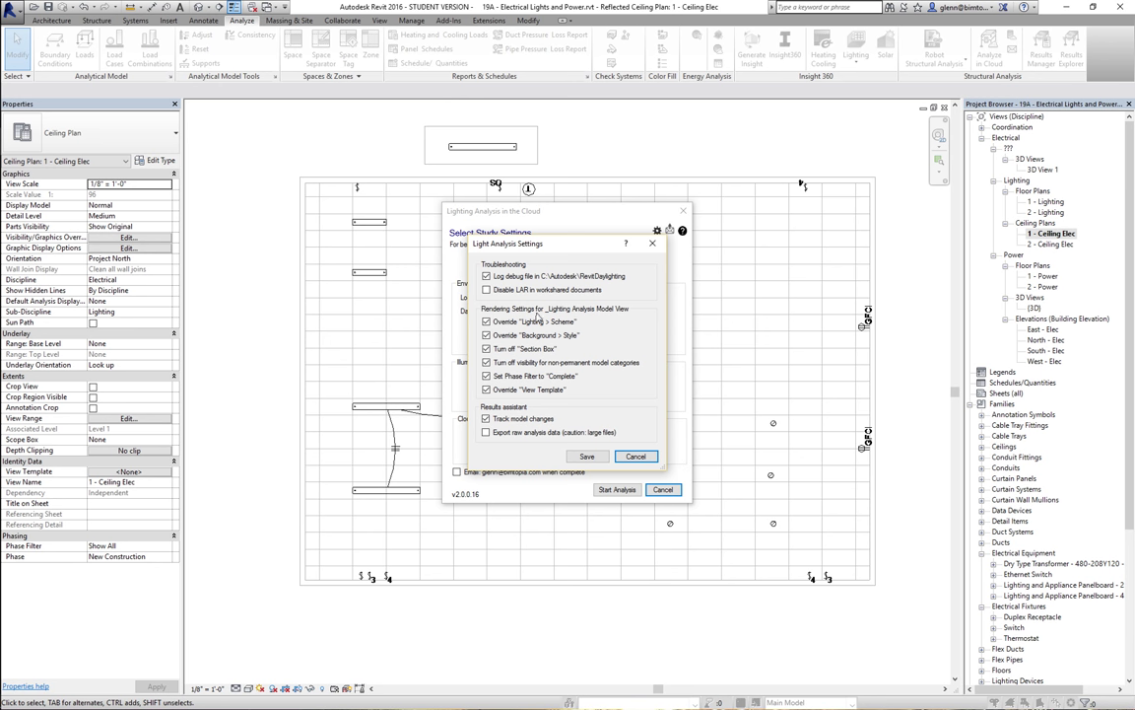
{"action": "left_click", "coordinate": [486, 322]}
{"action": "left_click", "coordinate": [488, 364]}
{"action": "left_click", "coordinate": [595, 458]}
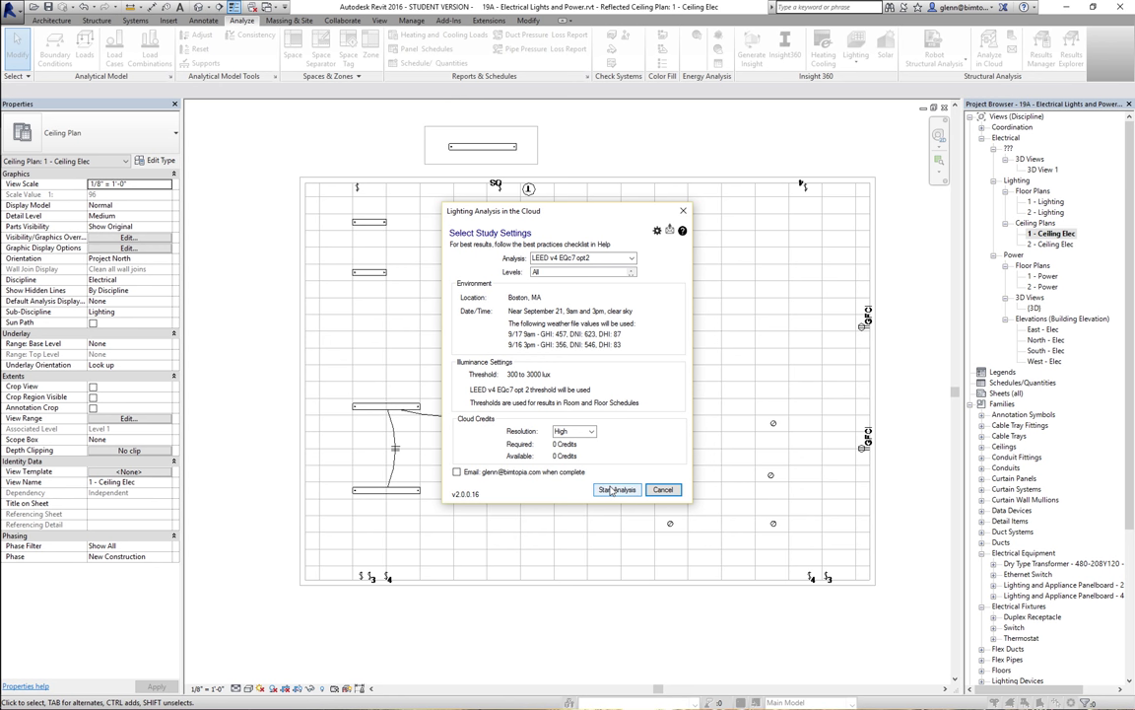
Turn on the lighting scheme override and the hiding of non-permanent model categories in the light analysis settings, and save
{"action": "left_click", "coordinate": [657, 230]}
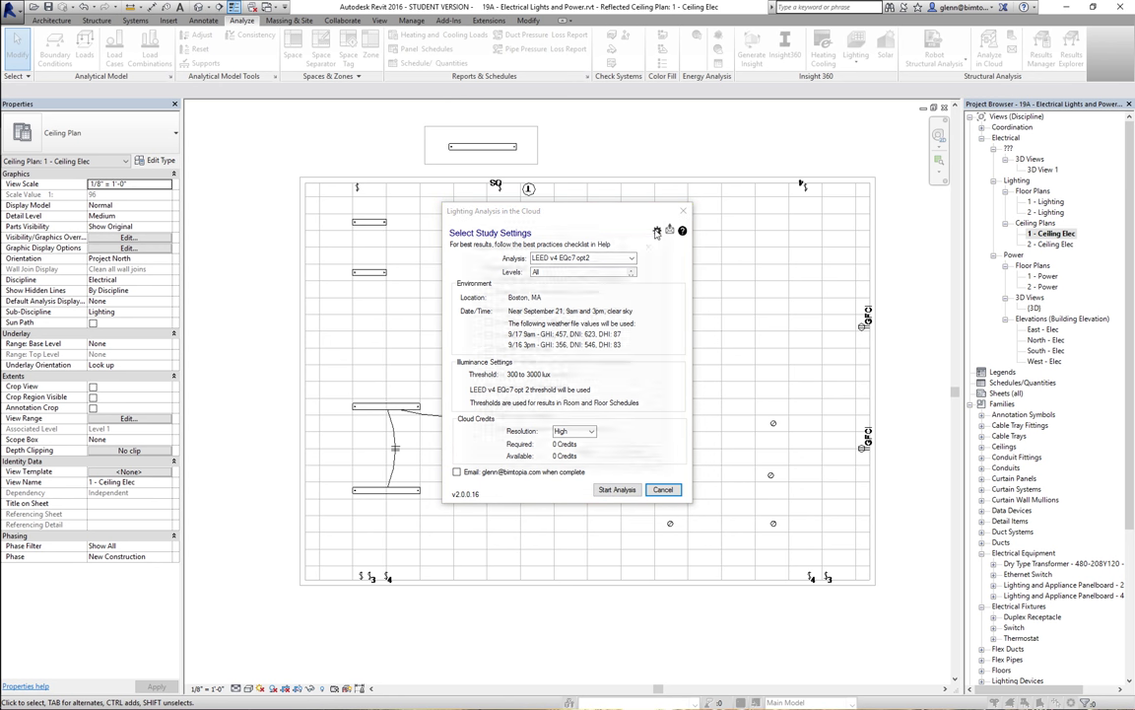
{"action": "left_click", "coordinate": [486, 322]}
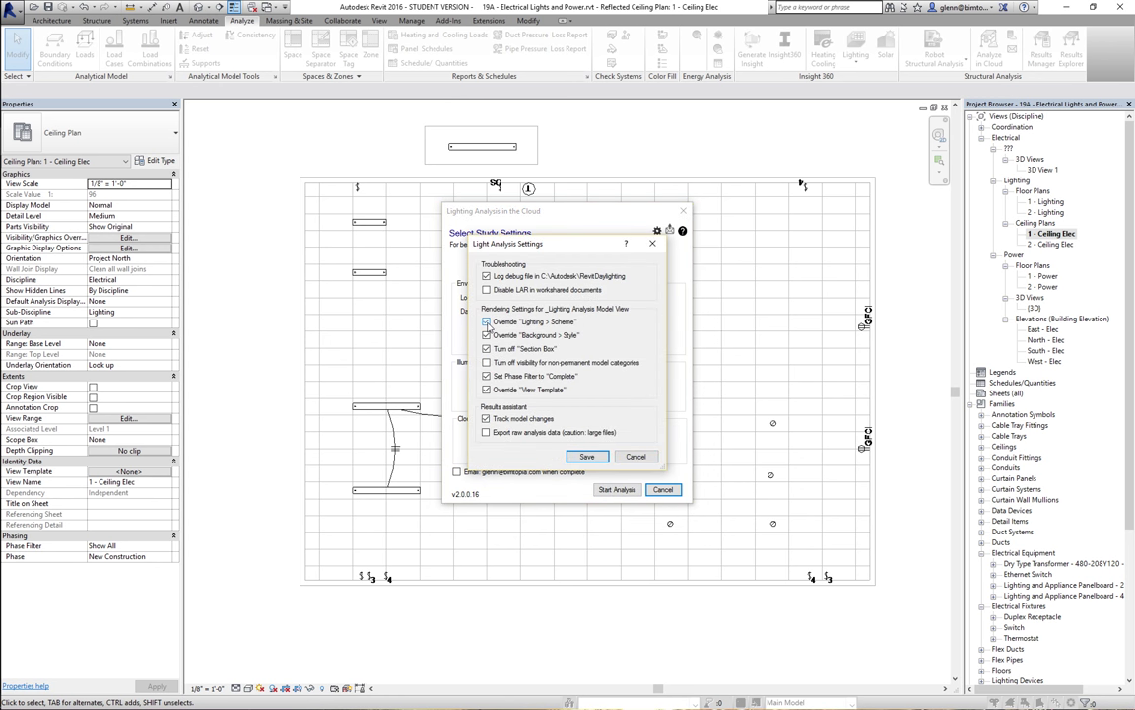
{"action": "left_click", "coordinate": [486, 363]}
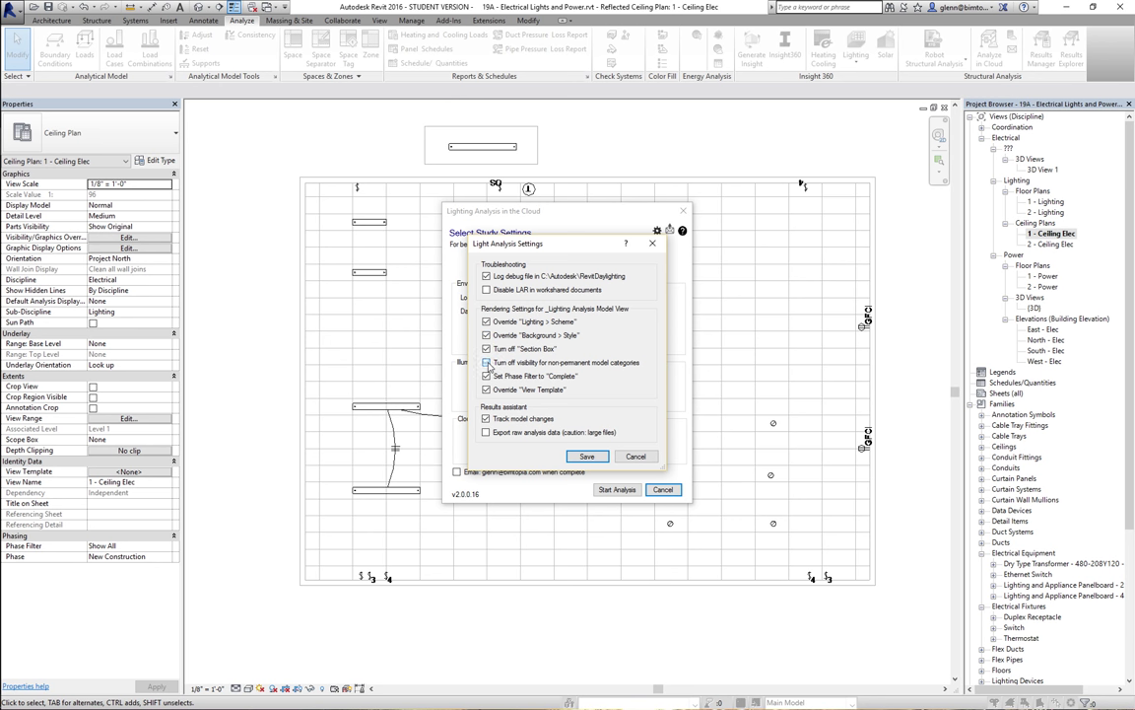
{"action": "left_click", "coordinate": [586, 456]}
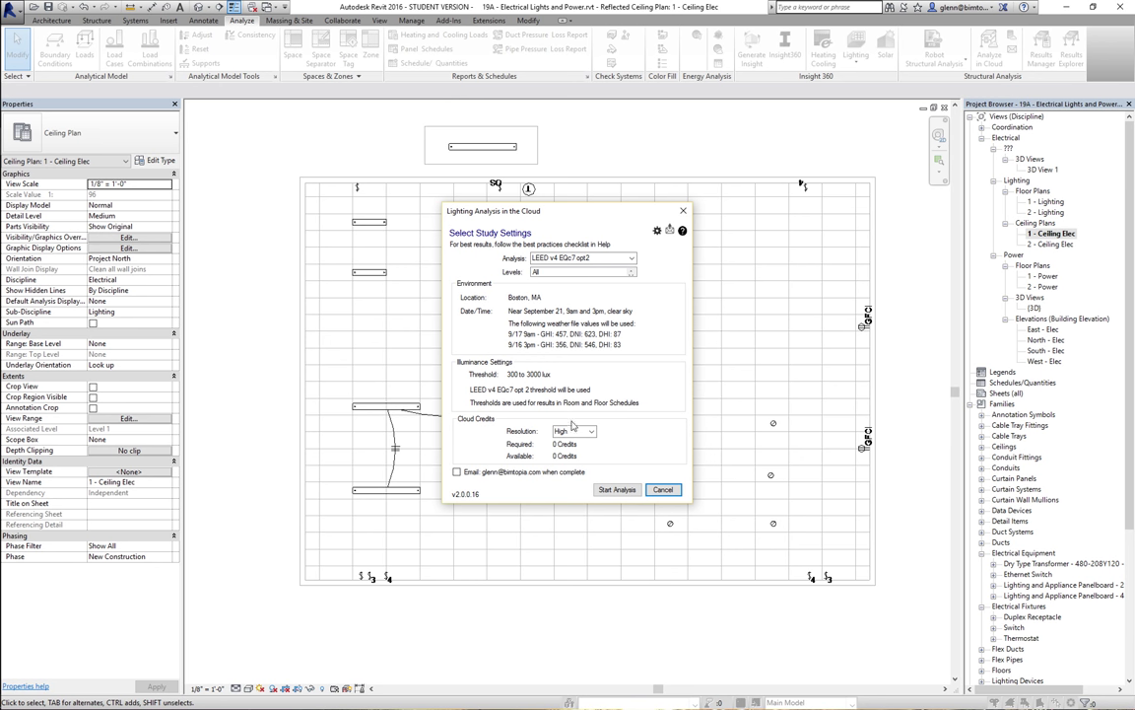
Set the cloud resolution to Low, start the LEED v4 EQc7 opt2 lighting analysis and dismiss its upload notices
{"action": "left_click", "coordinate": [590, 431]}
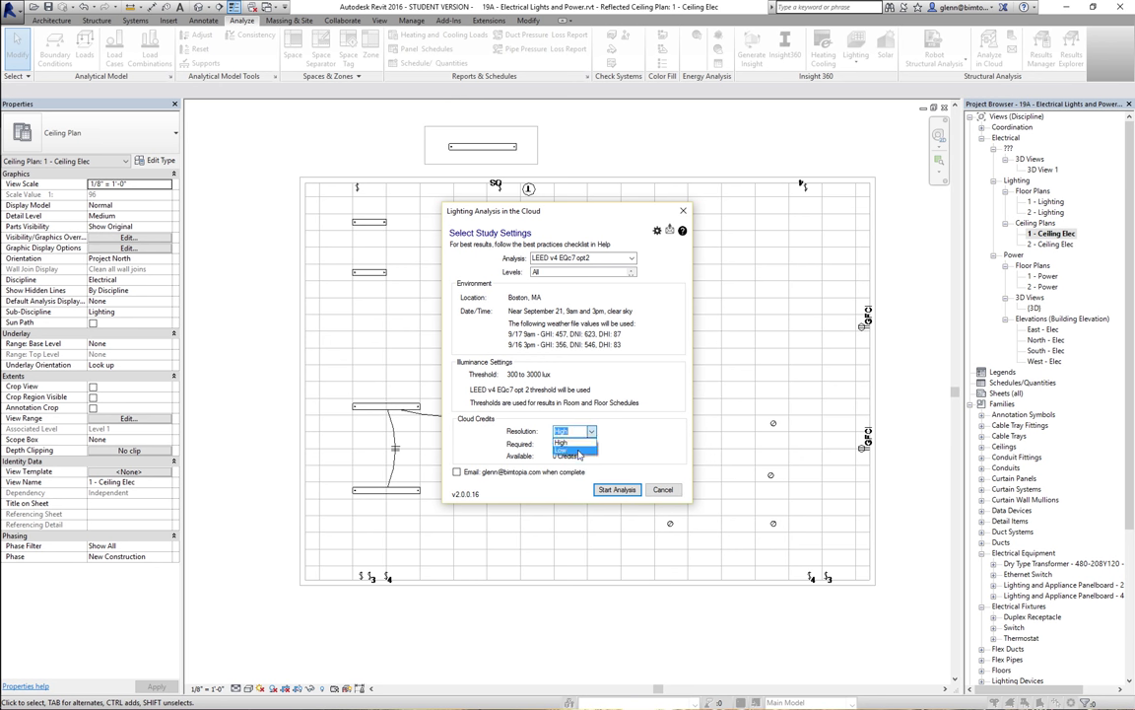
{"action": "left_click", "coordinate": [562, 449]}
{"action": "left_click", "coordinate": [621, 490]}
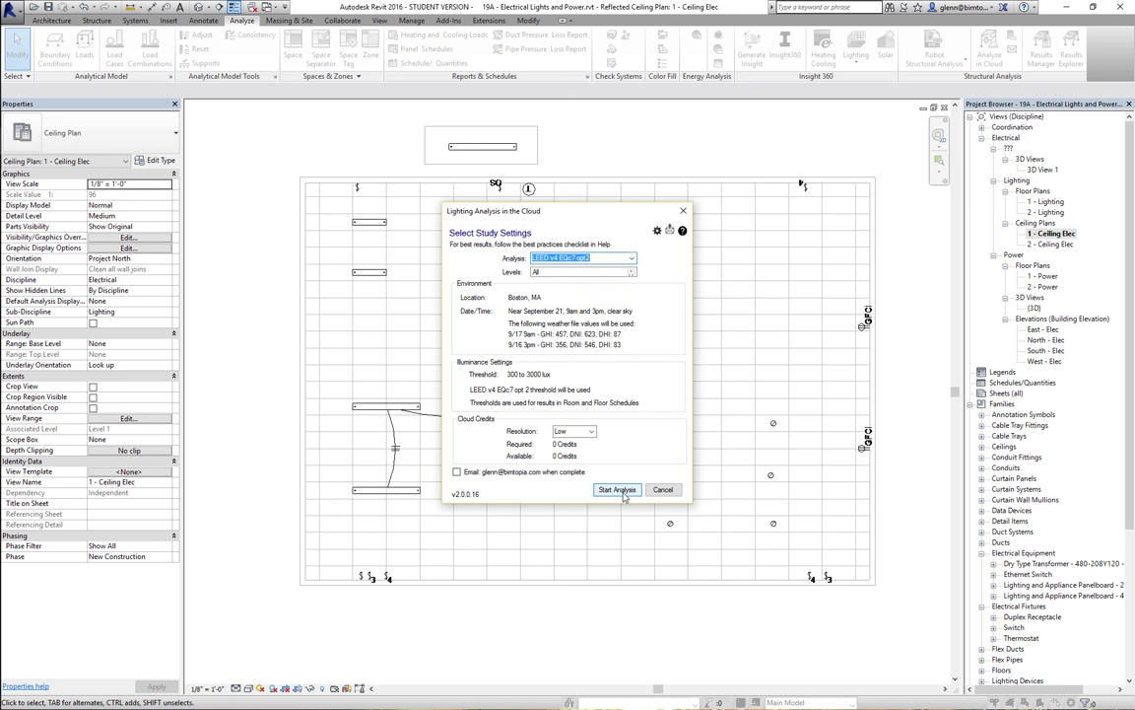
{"action": "left_click", "coordinate": [621, 491]}
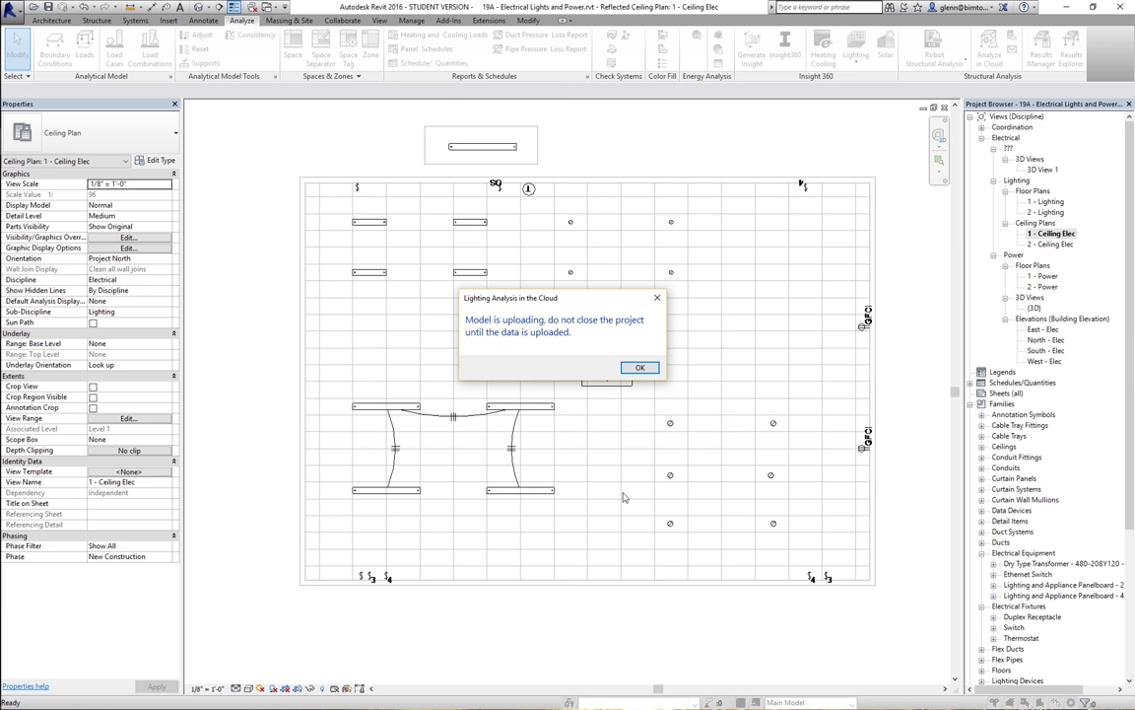
{"action": "left_click", "coordinate": [638, 367]}
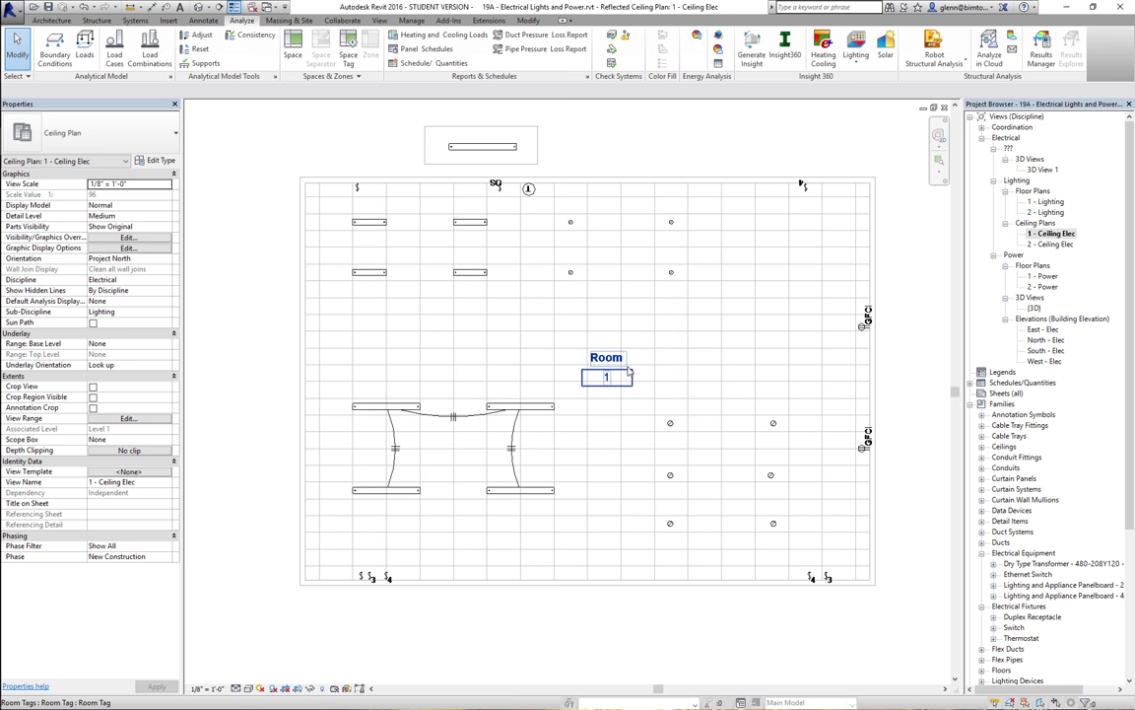
{"action": "key", "text": "super+a"}
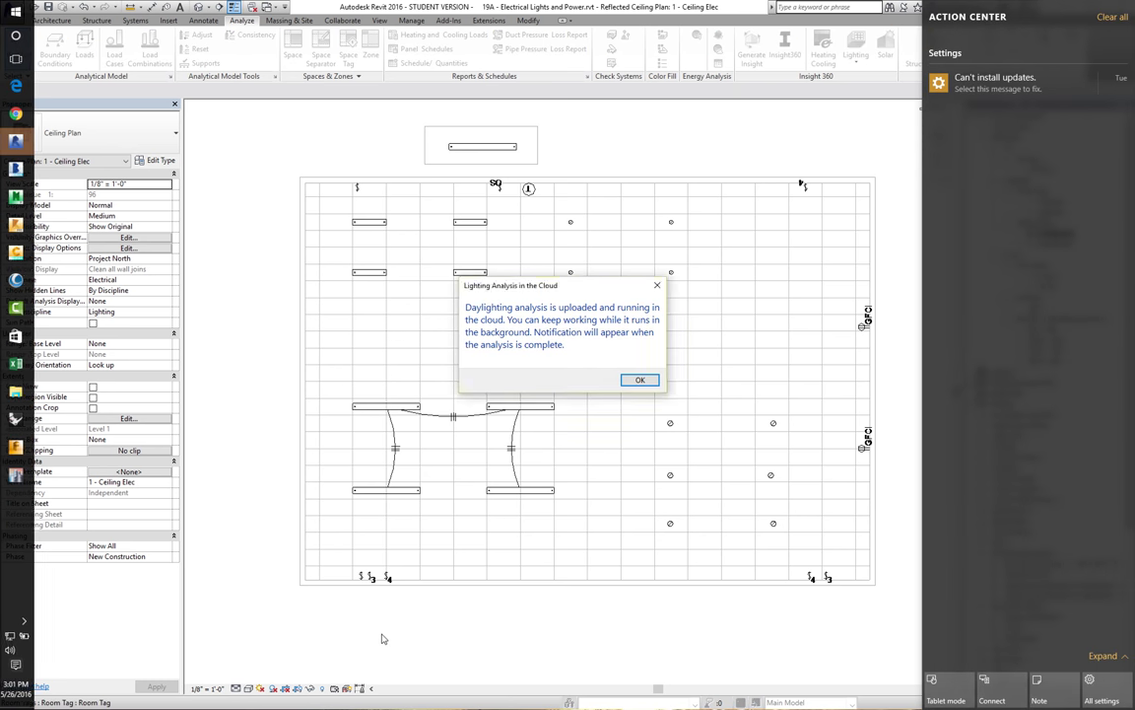
{"action": "left_click", "coordinate": [640, 379]}
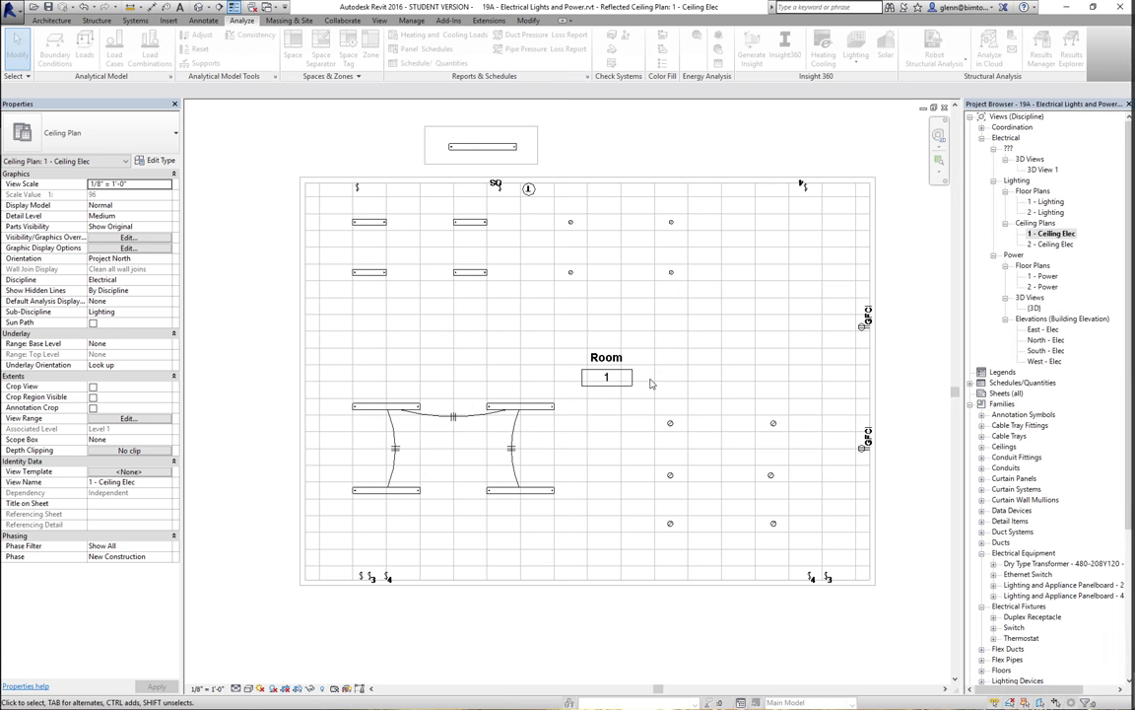
{"action": "left_click", "coordinate": [235, 438]}
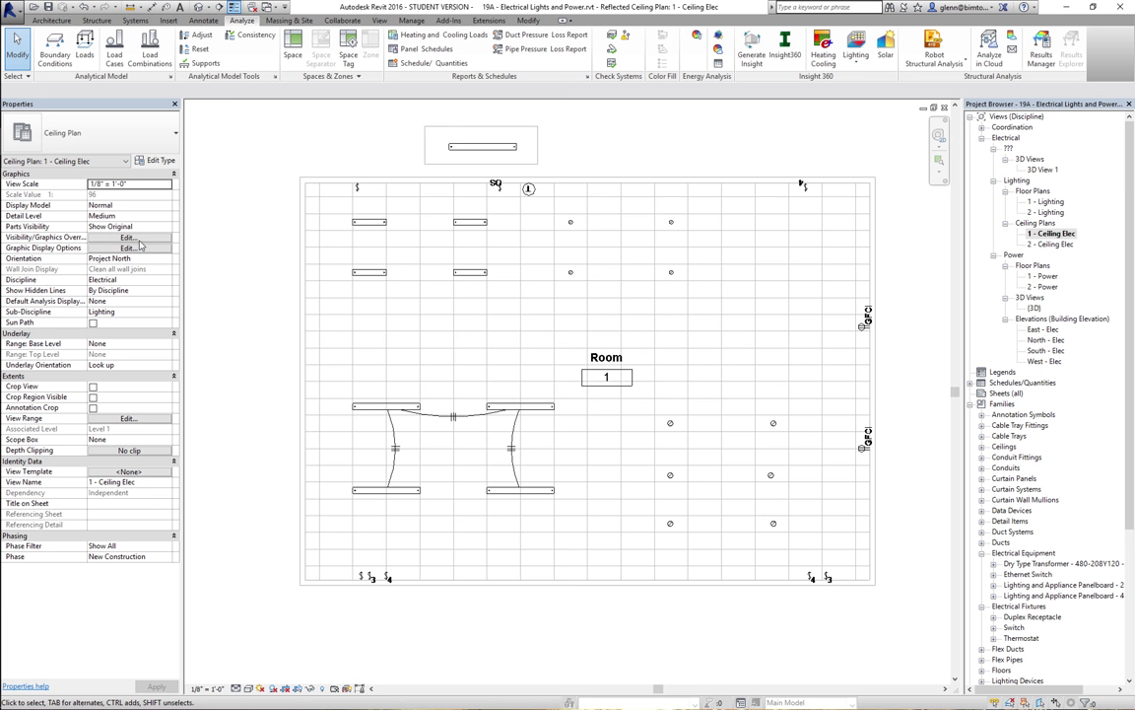
Open the {3D} power view and set its rendering lighting scheme to Interior: Artificial only
{"action": "double_click", "coordinate": [1035, 308]}
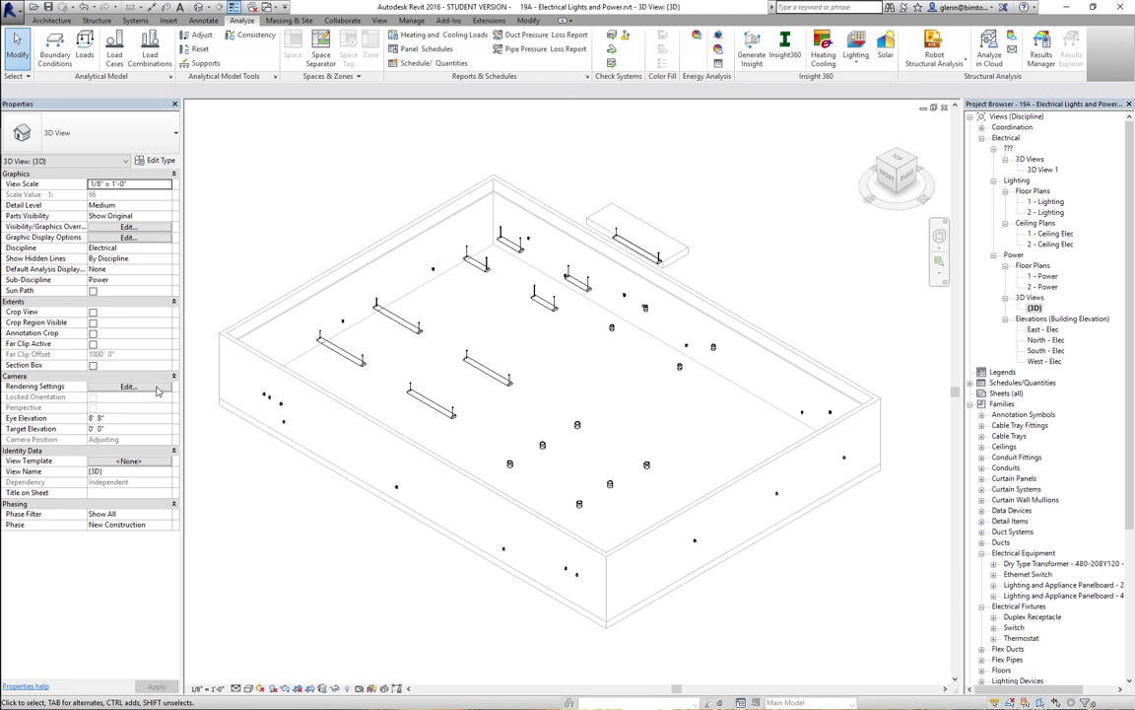
{"action": "left_click", "coordinate": [137, 386]}
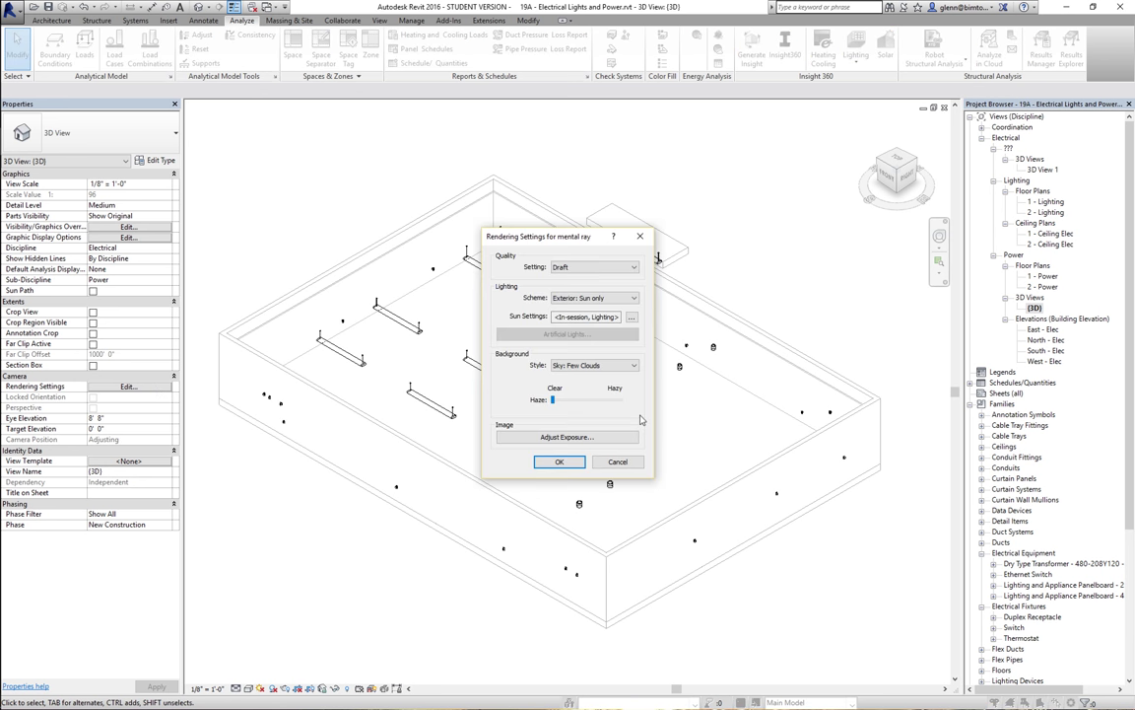
{"action": "left_click", "coordinate": [635, 298]}
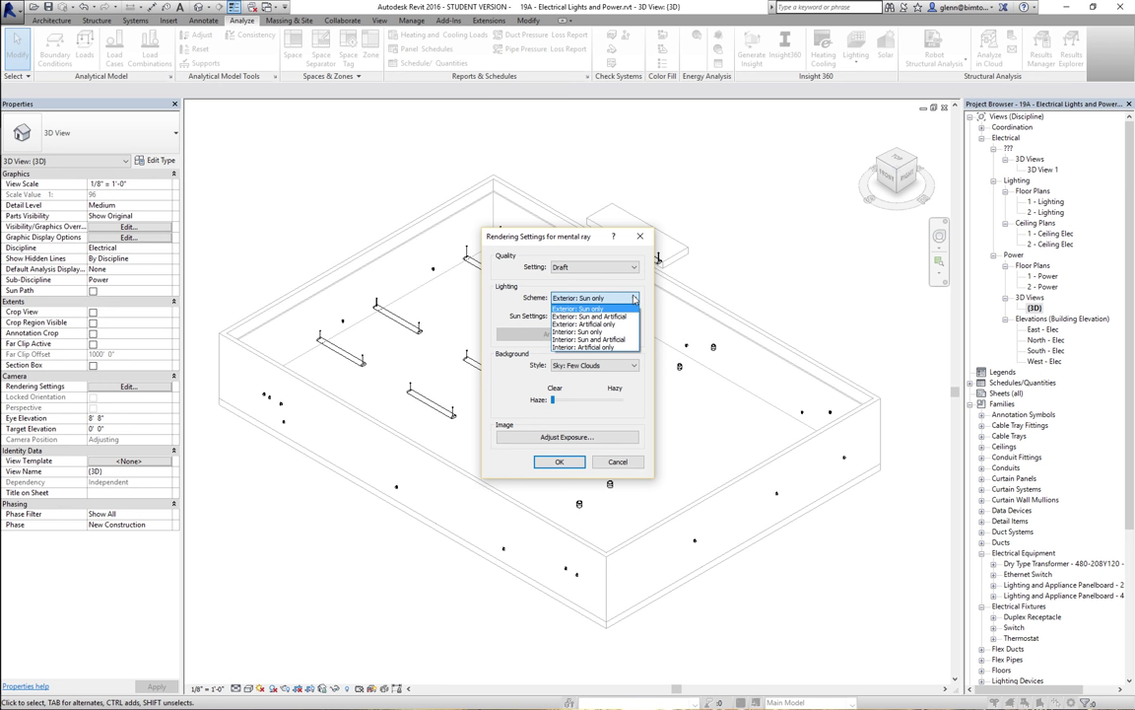
{"action": "left_click", "coordinate": [606, 348]}
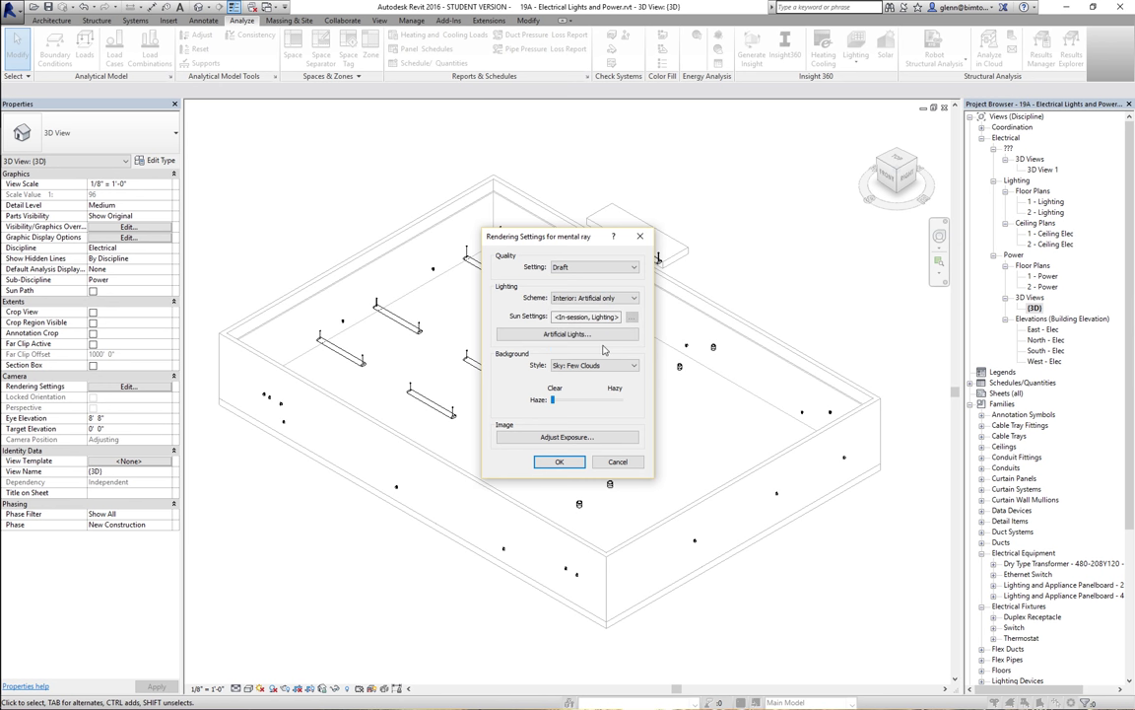
Create a light group named Downlight North Side in the 3D view's artificial lights settings
{"action": "left_click", "coordinate": [583, 341]}
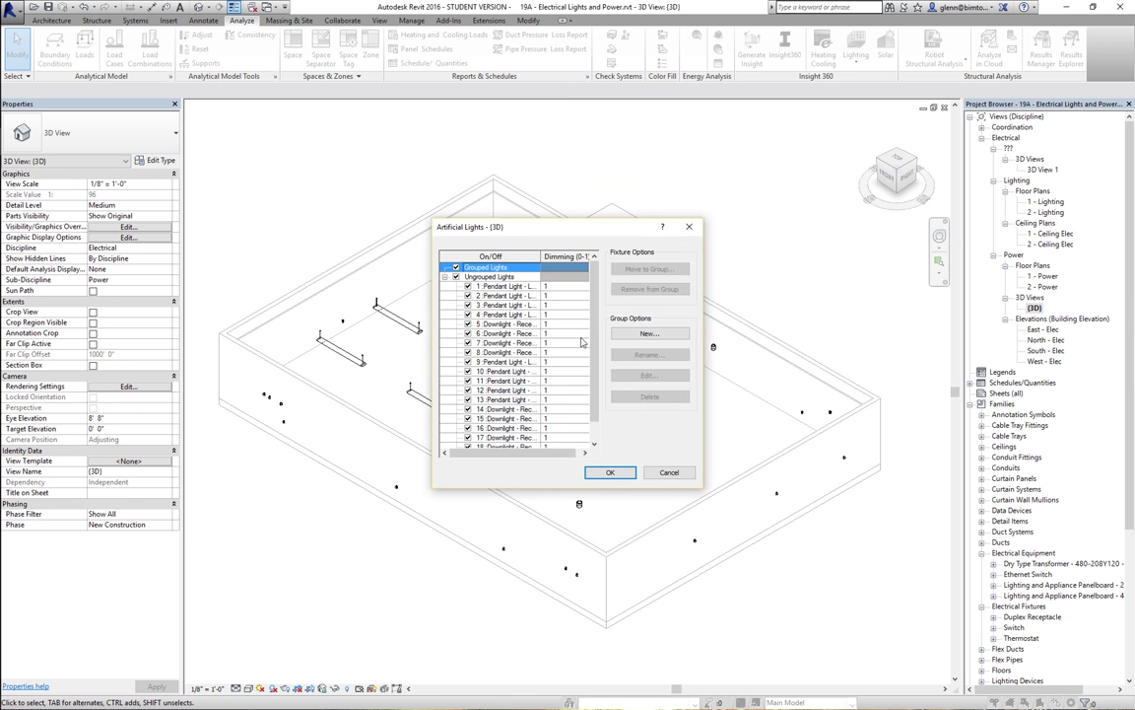
{"action": "scroll", "coordinate": [595, 317], "scroll_direction": "down", "scroll_amount": 1}
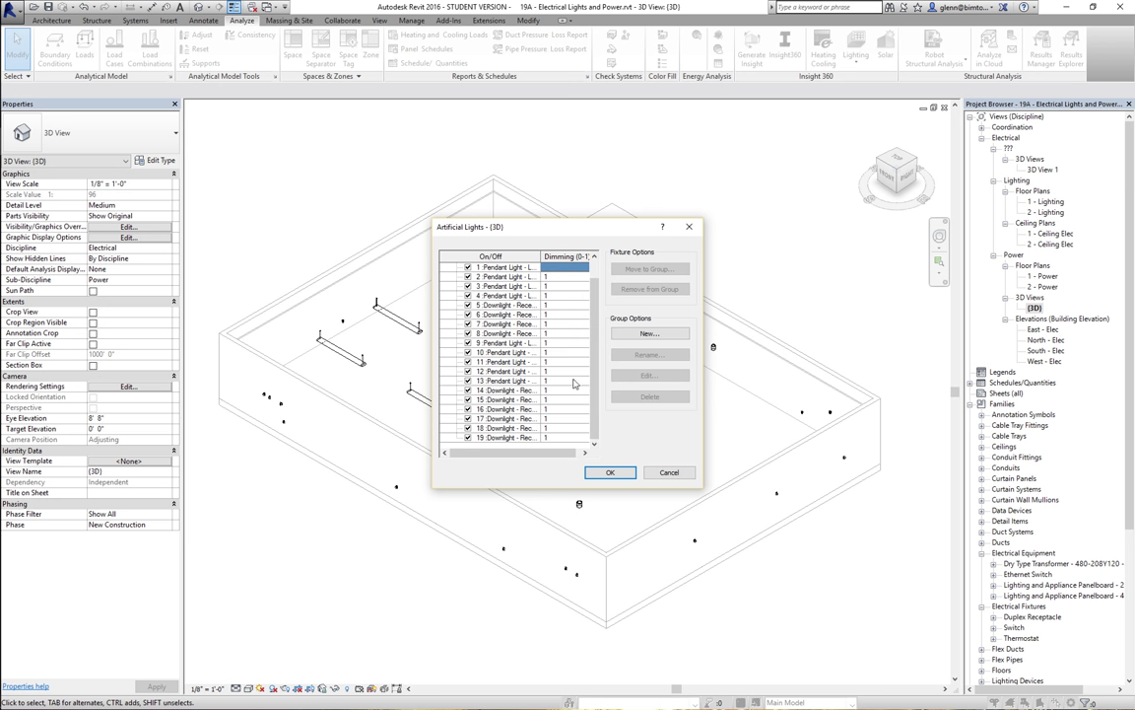
{"action": "left_click", "coordinate": [586, 452]}
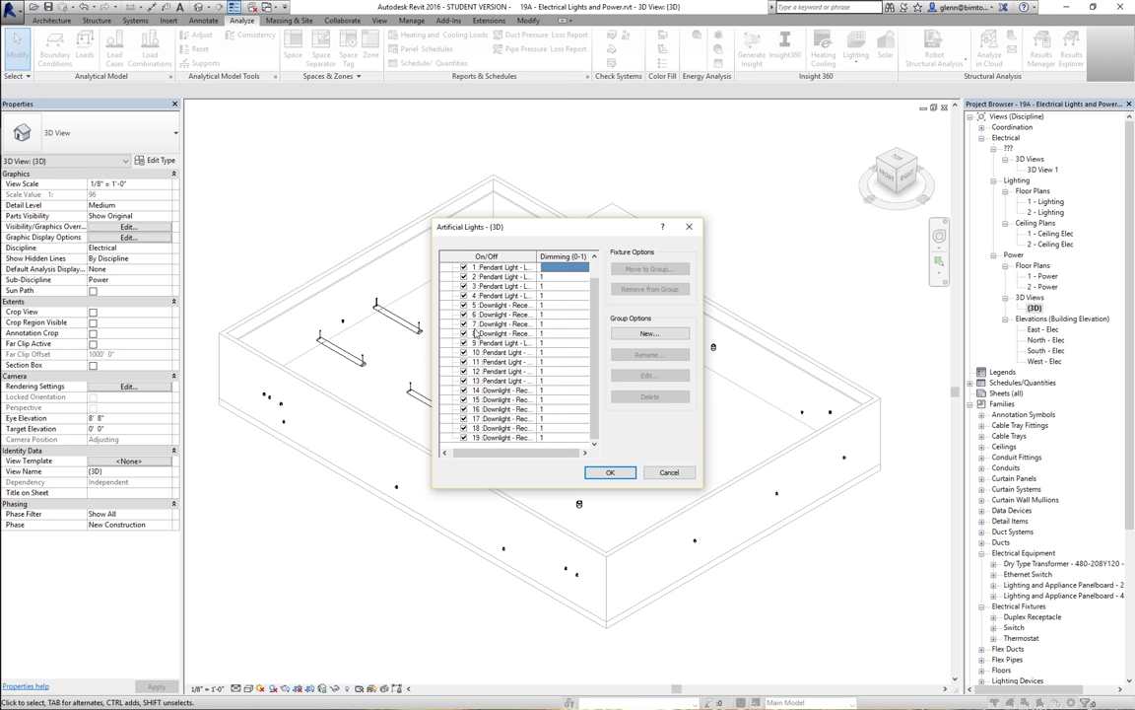
{"action": "left_click", "coordinate": [649, 334]}
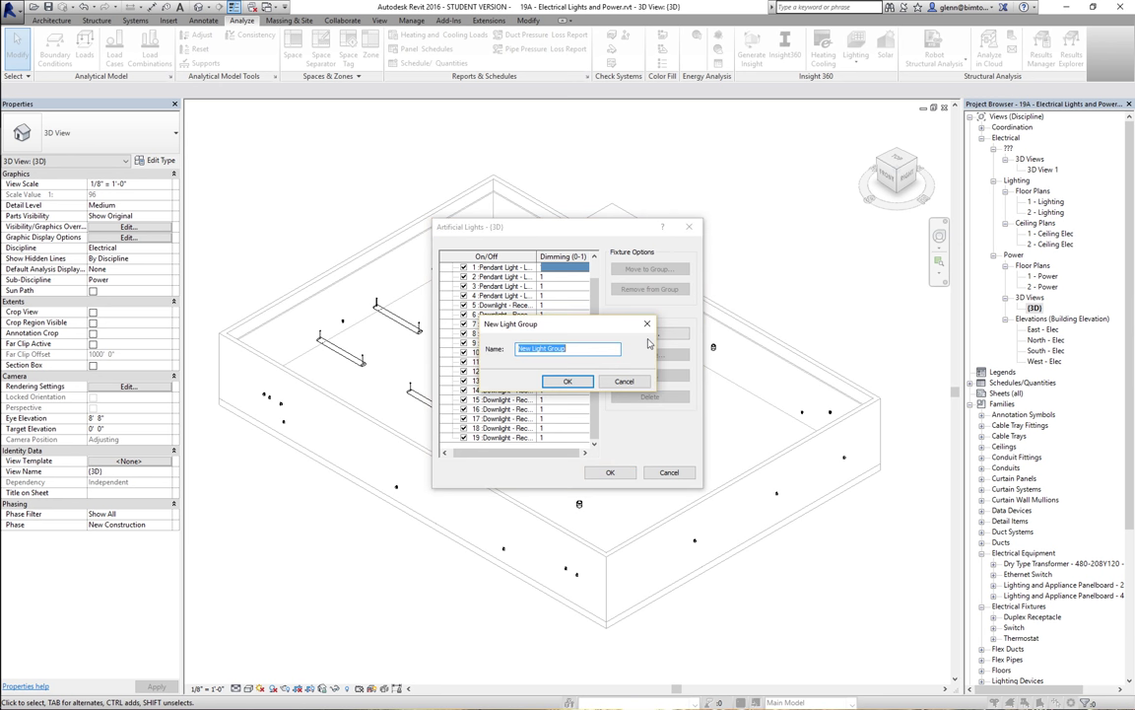
{"action": "type", "text": "Don"}
{"action": "key", "text": "BackSpace"}
{"action": "type", "text": "wn"}
{"action": "type", "text": "l"}
{"action": "type", "text": "nlight Nort"}
{"action": "type", "text": "h Wall"}
{"action": "key", "text": "Return"}
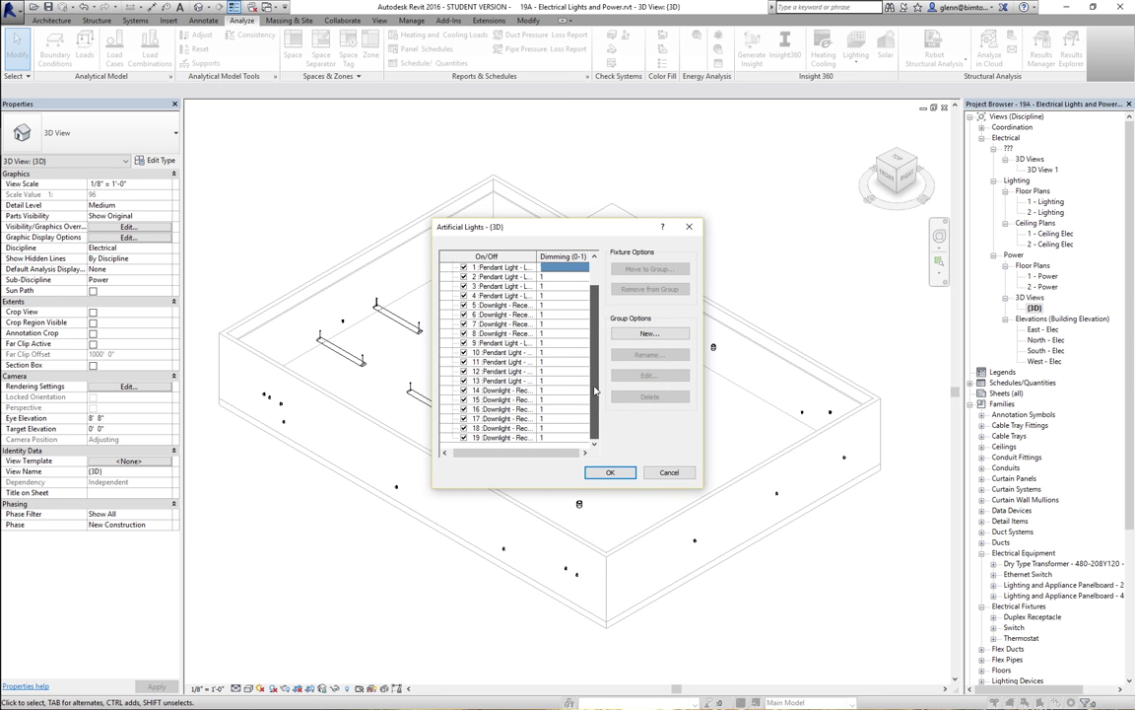
Move ungrouped recessed downlights 5 to 8 into the Downlight North Side light group
{"action": "left_click_drag", "start_coordinate": [596, 382], "coordinate": [591, 354]}
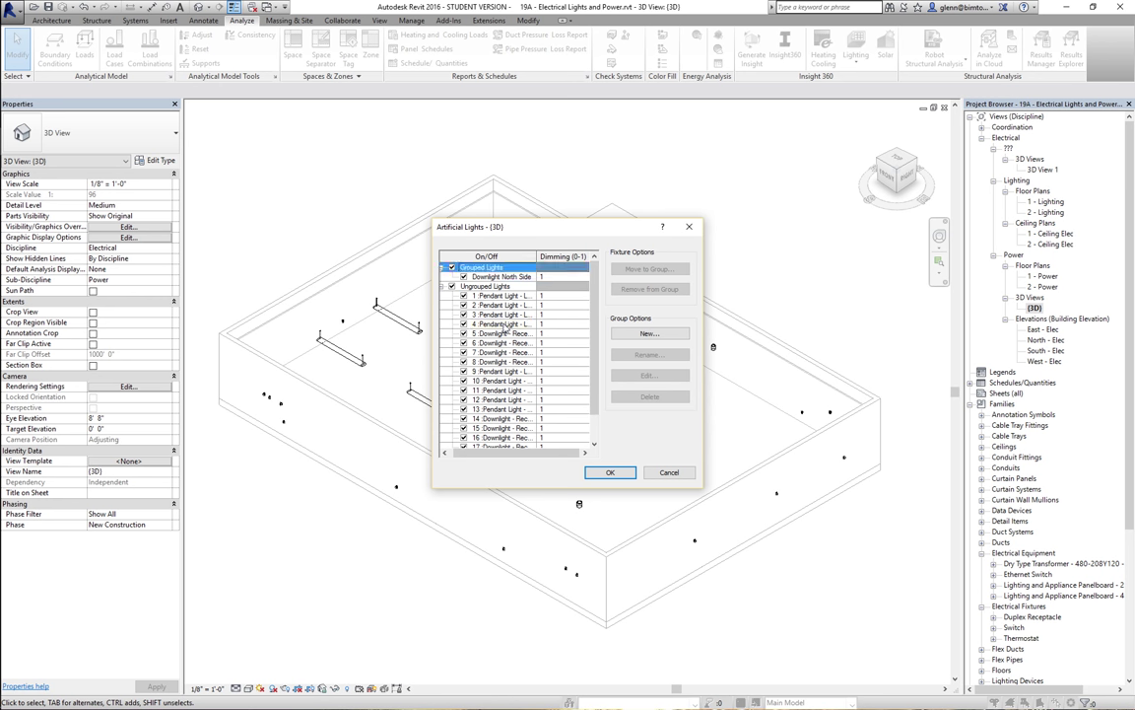
{"action": "left_click", "coordinate": [504, 325]}
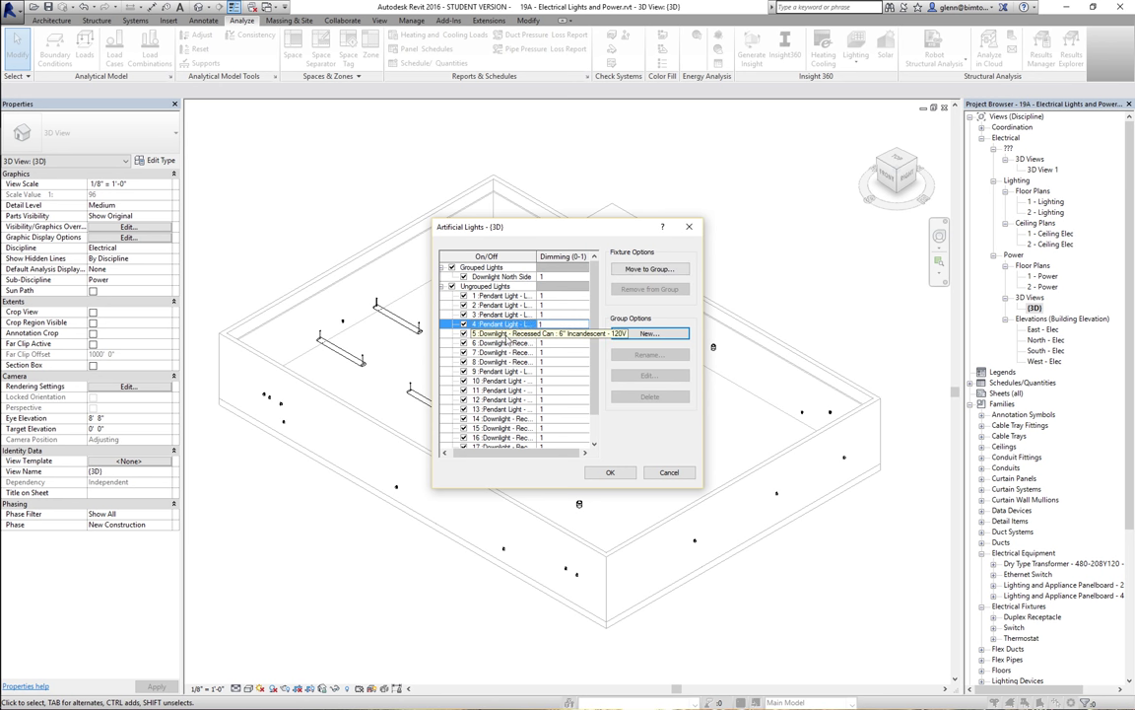
{"action": "left_click", "coordinate": [505, 351]}
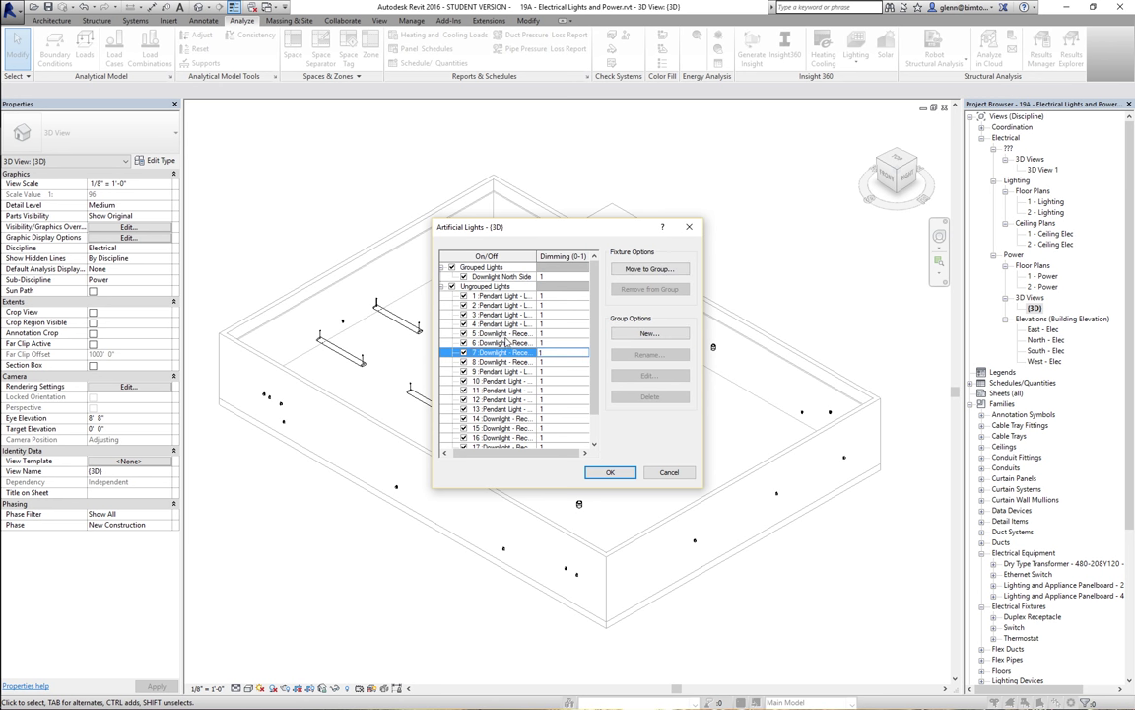
{"action": "left_click", "coordinate": [506, 342]}
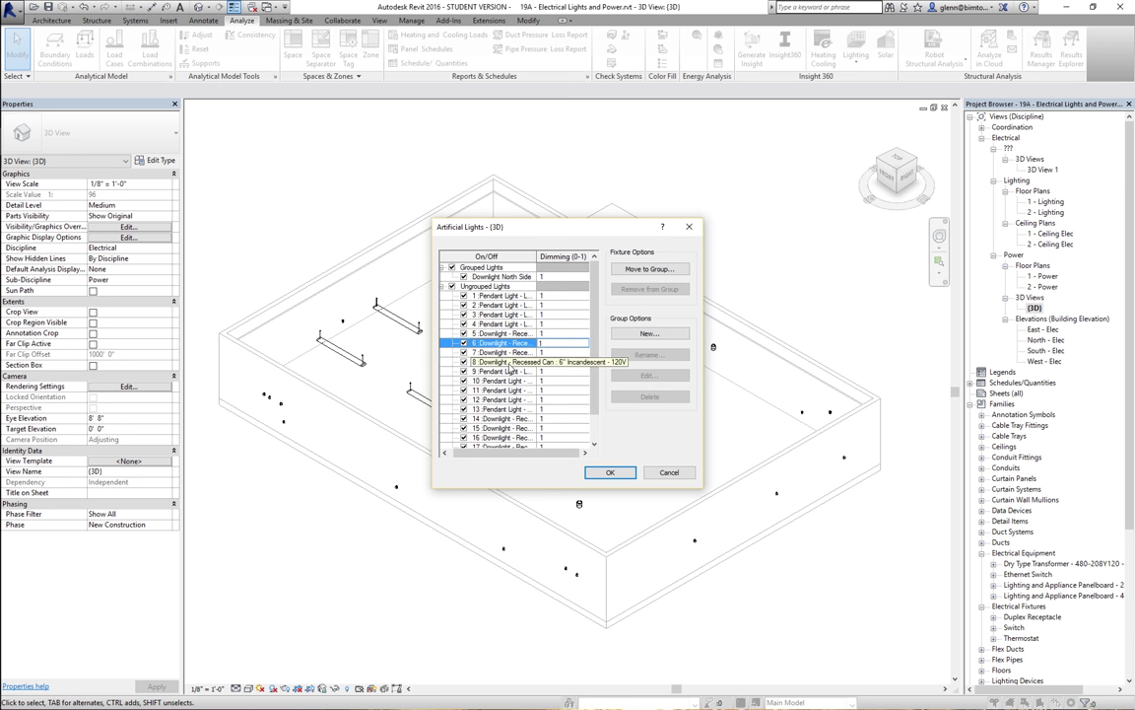
{"action": "left_click", "coordinate": [509, 371]}
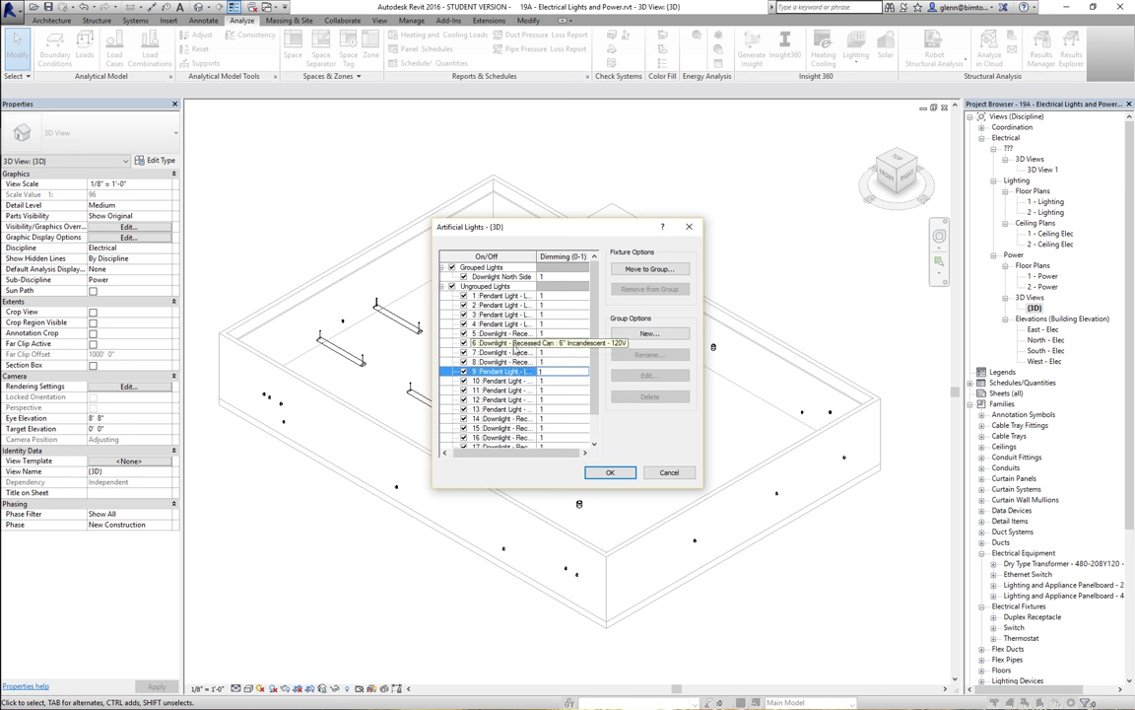
{"action": "left_click", "coordinate": [513, 334]}
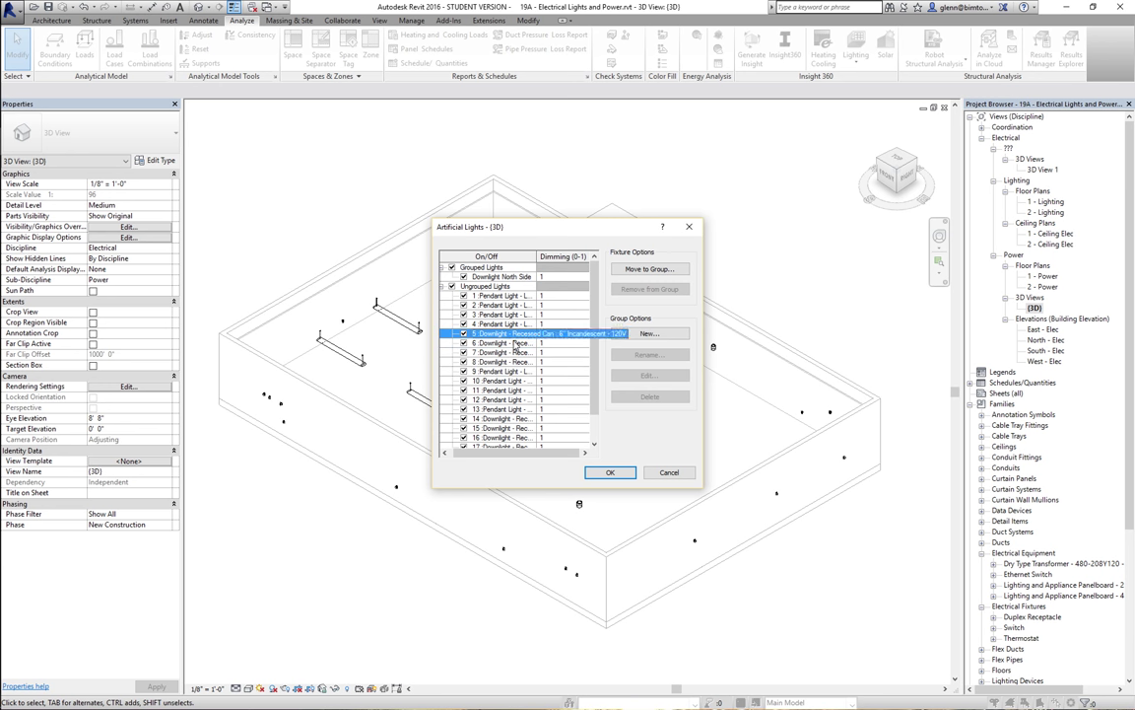
{"action": "left_click", "coordinate": [514, 343], "text": "shift"}
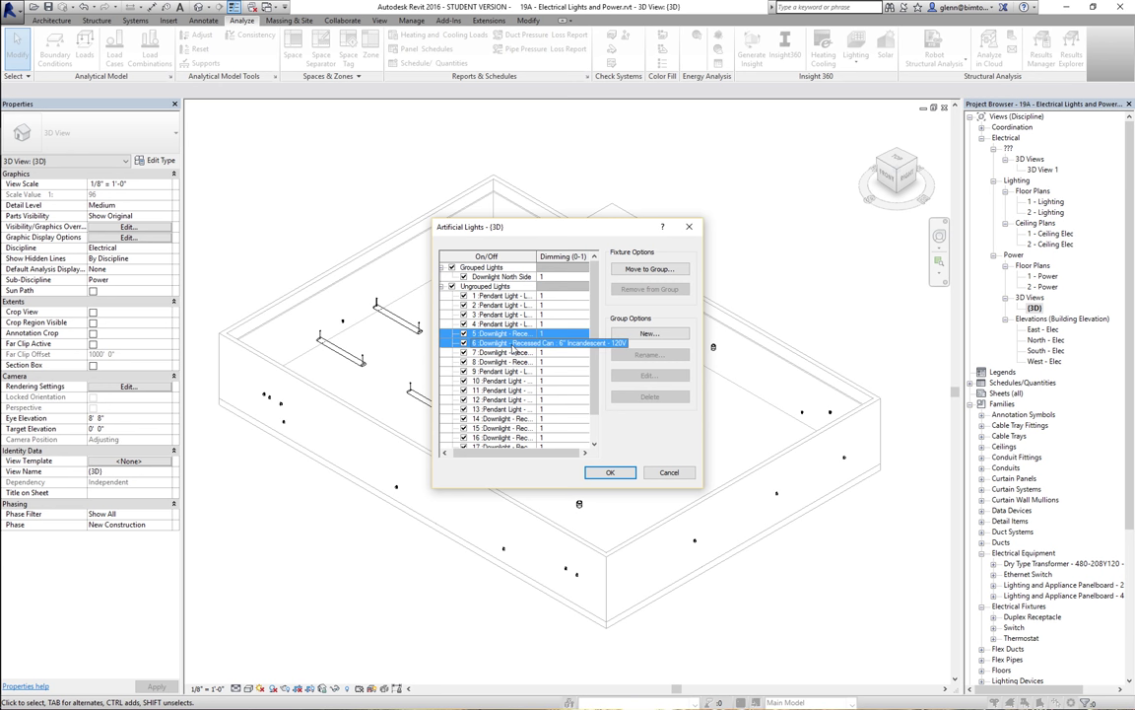
{"action": "left_click", "coordinate": [503, 361], "text": "shift"}
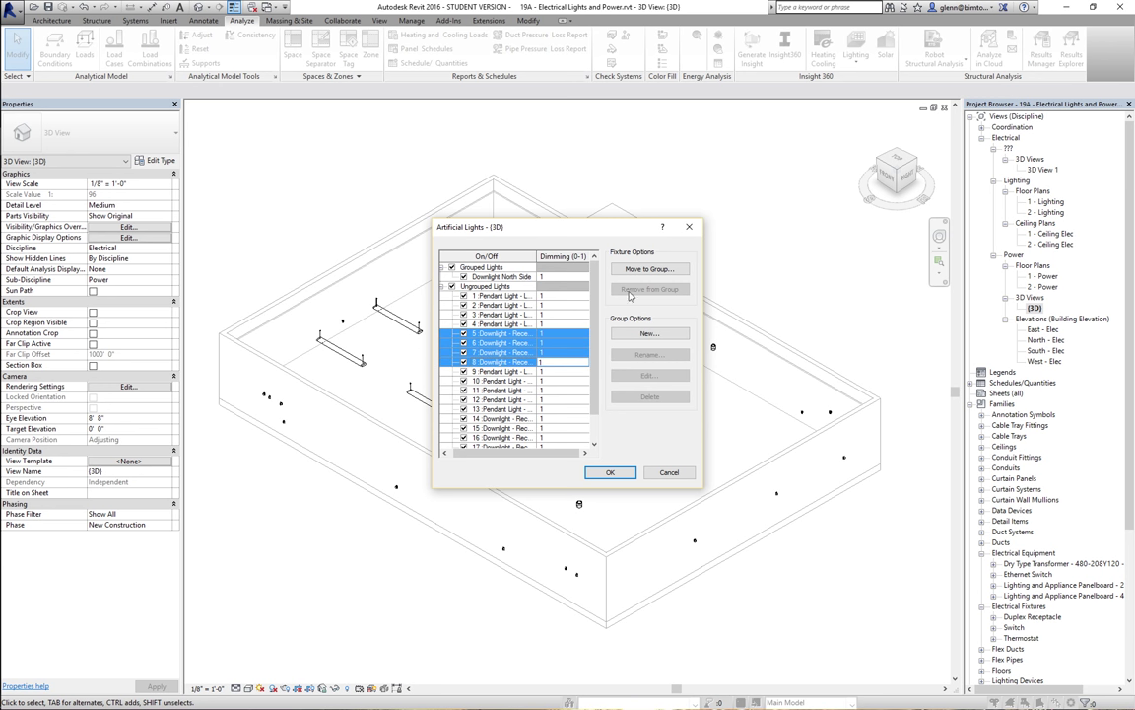
{"action": "left_click", "coordinate": [650, 268]}
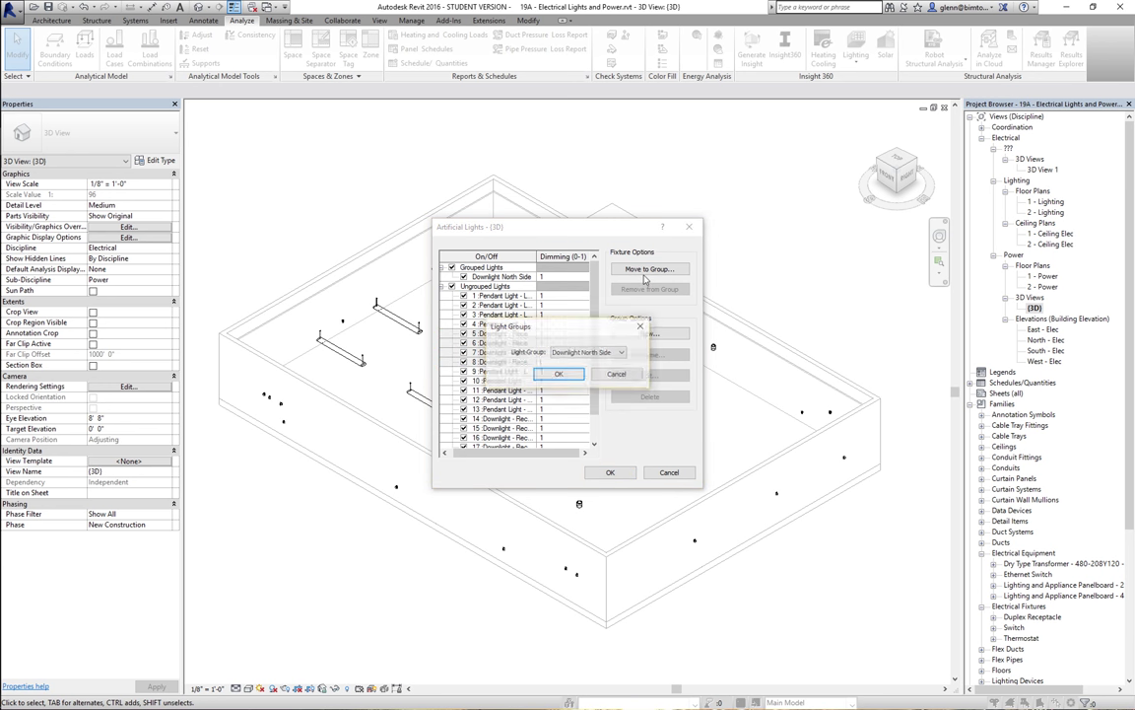
{"action": "left_click", "coordinate": [595, 351]}
{"action": "left_click", "coordinate": [584, 361]}
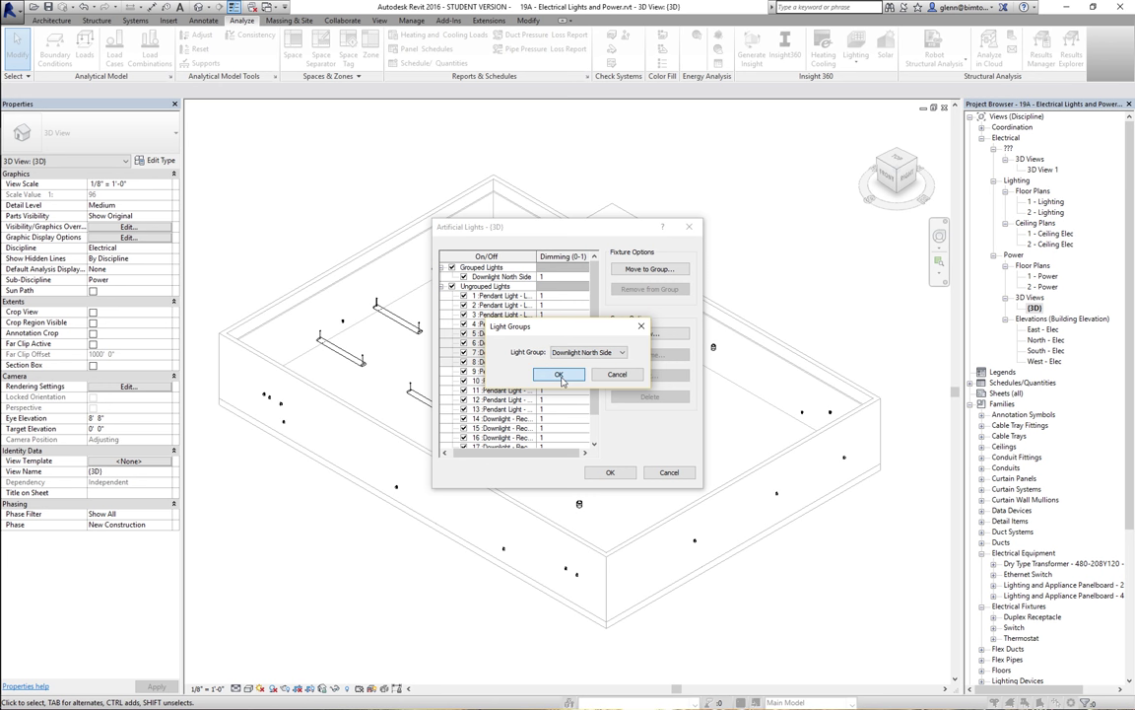
{"action": "left_click", "coordinate": [559, 375]}
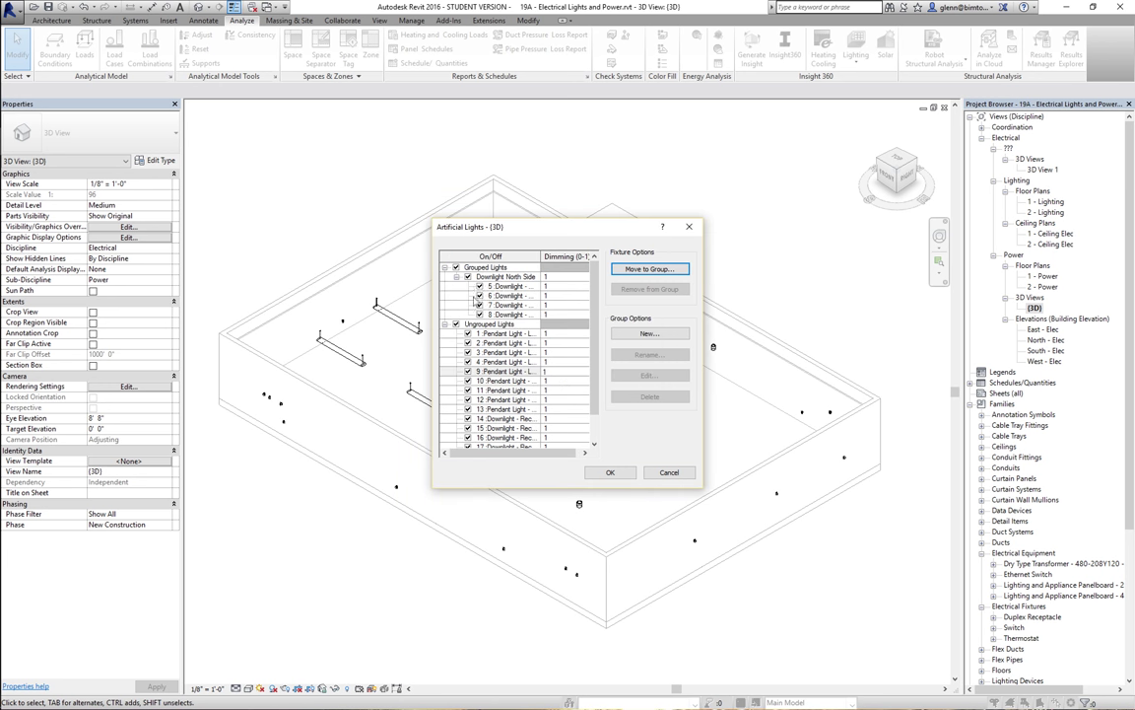
Select the Downlight North Side group, leaving it switched on, and accept the artificial lights and rendering settings
{"action": "left_click", "coordinate": [469, 278]}
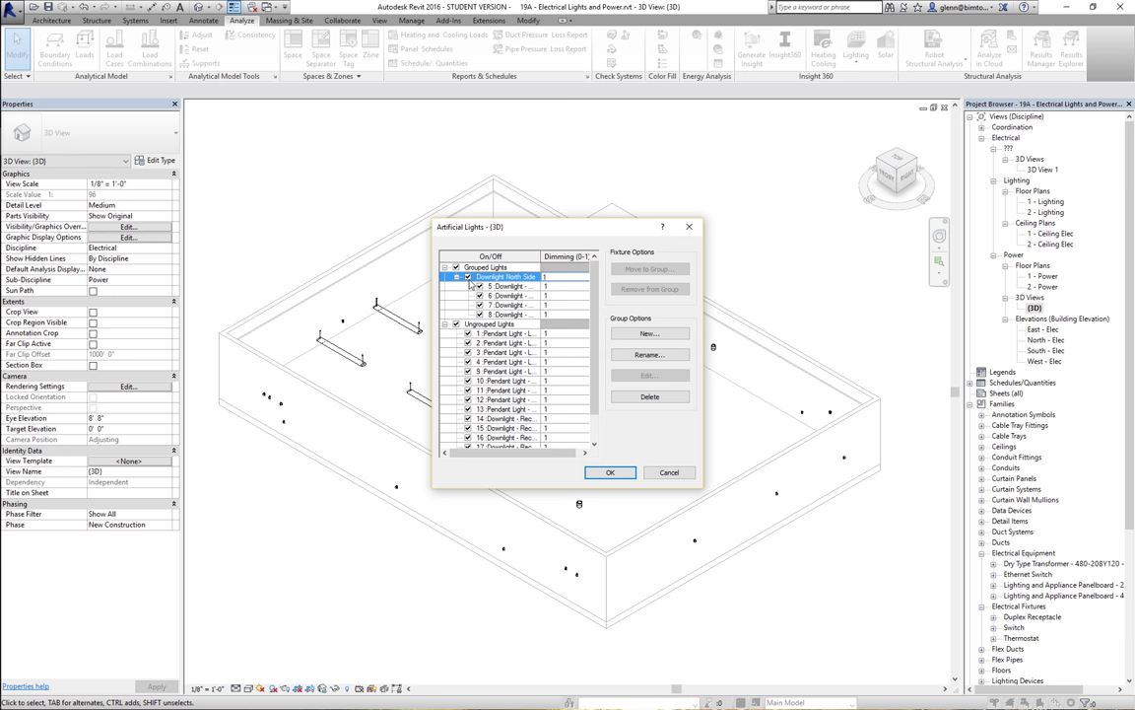
{"action": "left_click", "coordinate": [469, 280]}
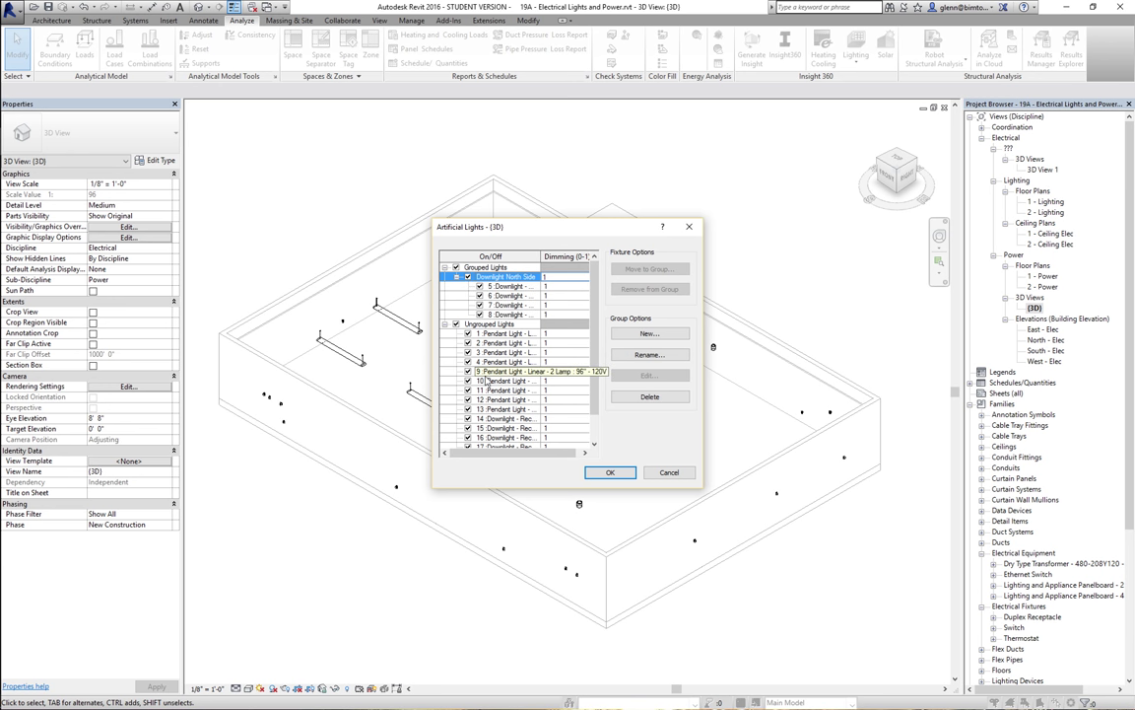
{"action": "left_click", "coordinate": [604, 474]}
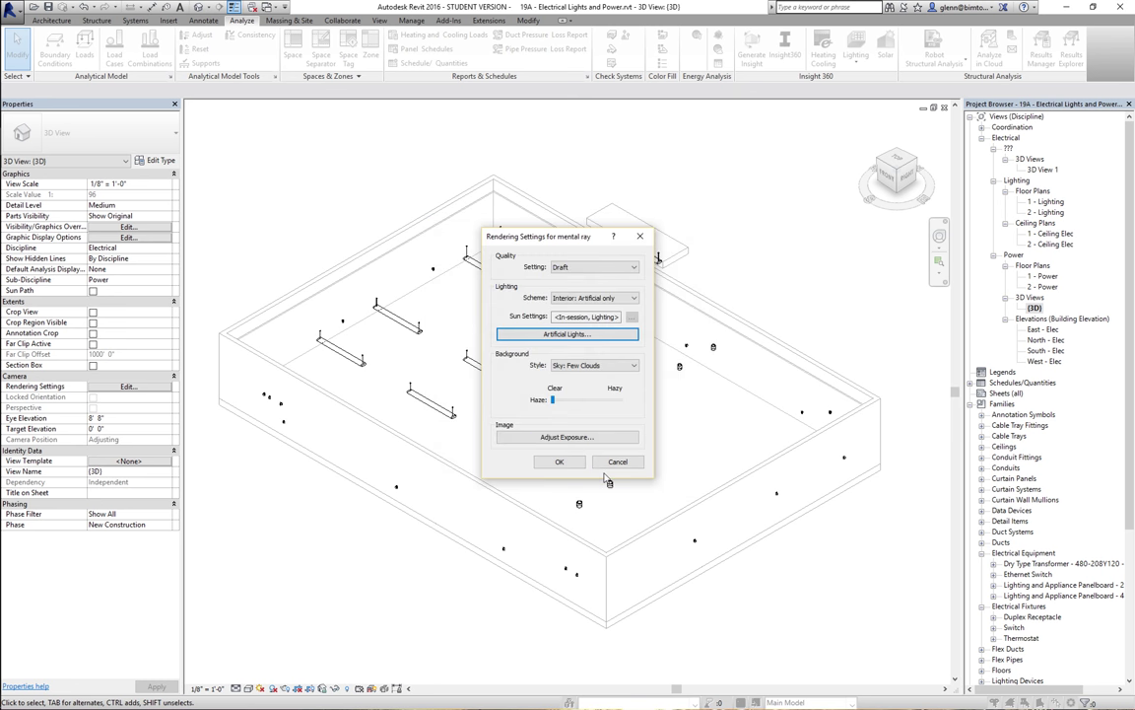
{"action": "left_click", "coordinate": [558, 462]}
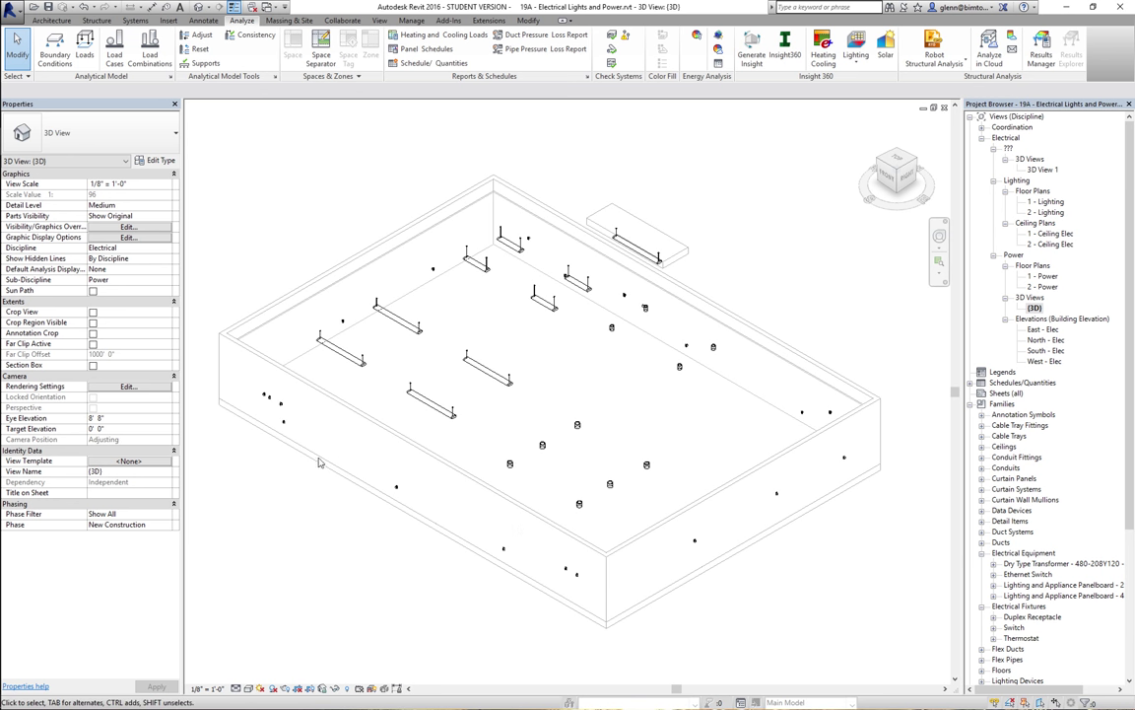
Try the Interior: Artificial only rendering scheme in the {3D} view and look through its artificial lights list without keeping changes
{"action": "left_click", "coordinate": [129, 386]}
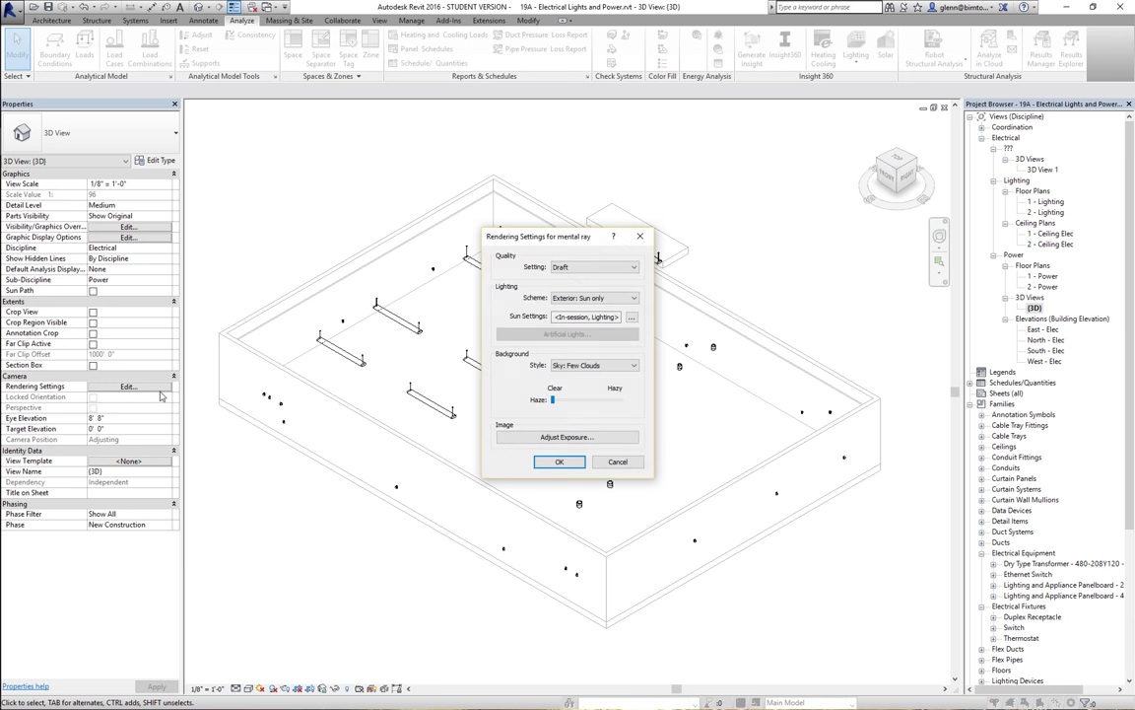
{"action": "left_click", "coordinate": [604, 300]}
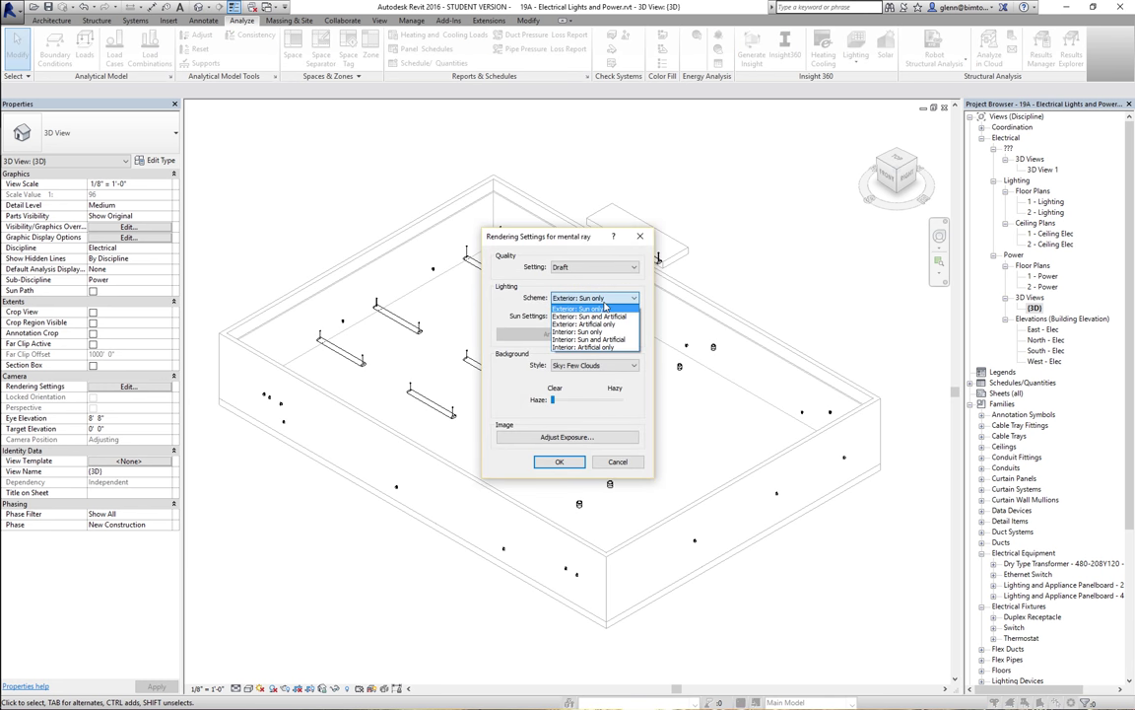
{"action": "left_click", "coordinate": [608, 348]}
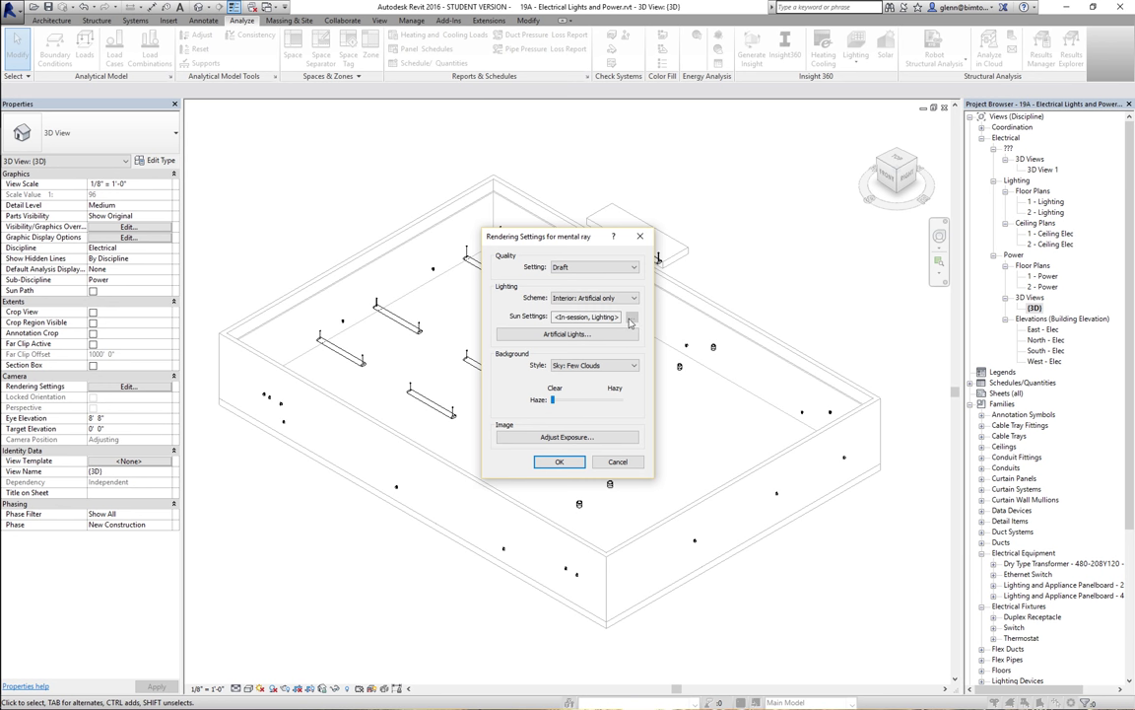
{"action": "left_click", "coordinate": [606, 335]}
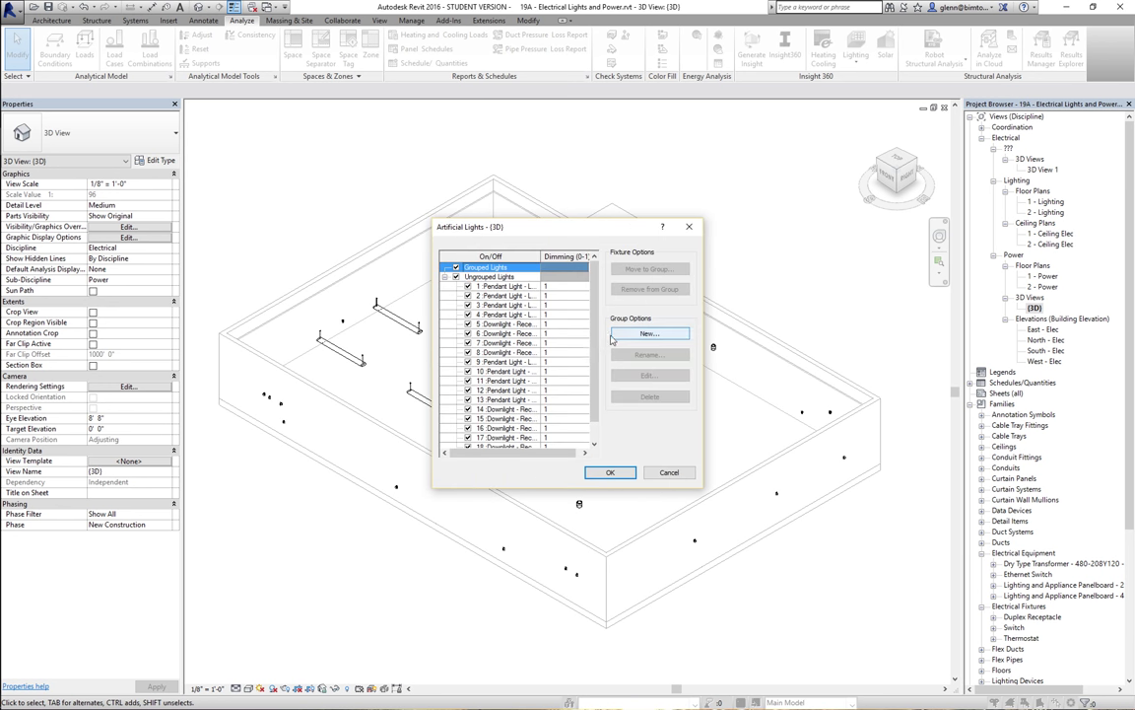
{"action": "left_click", "coordinate": [669, 472]}
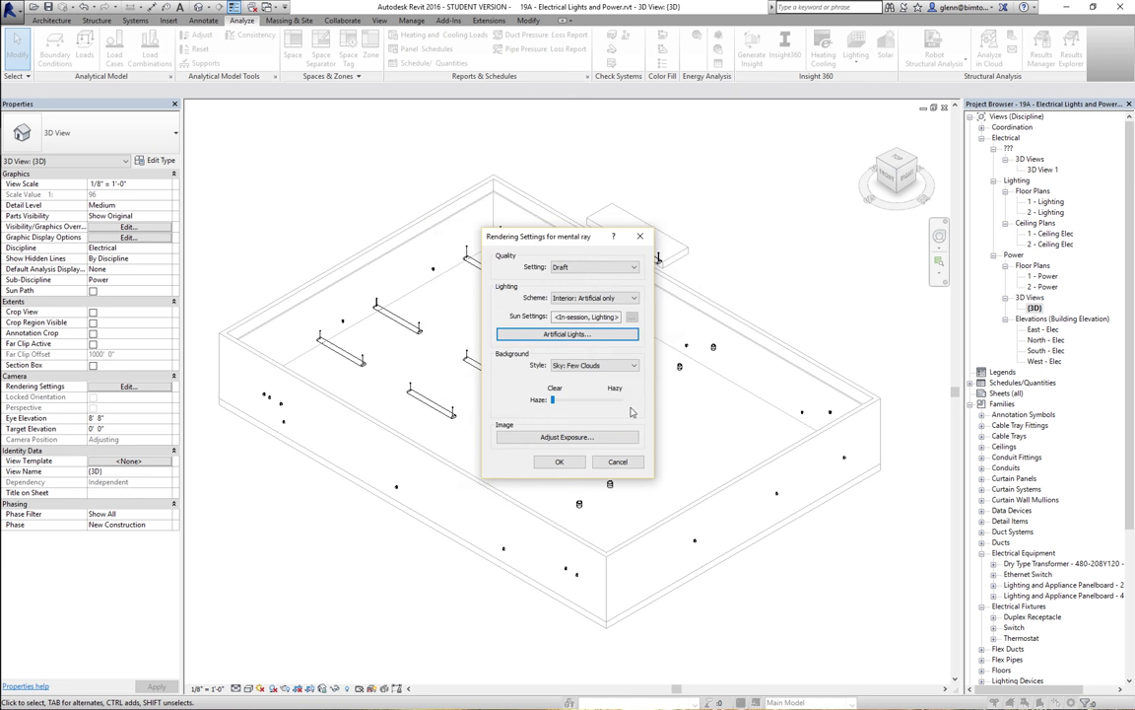
Try the Interior: Sun and Artificial scheme with a Still solar study, and cancel the sun and rendering settings
{"action": "left_click", "coordinate": [631, 298]}
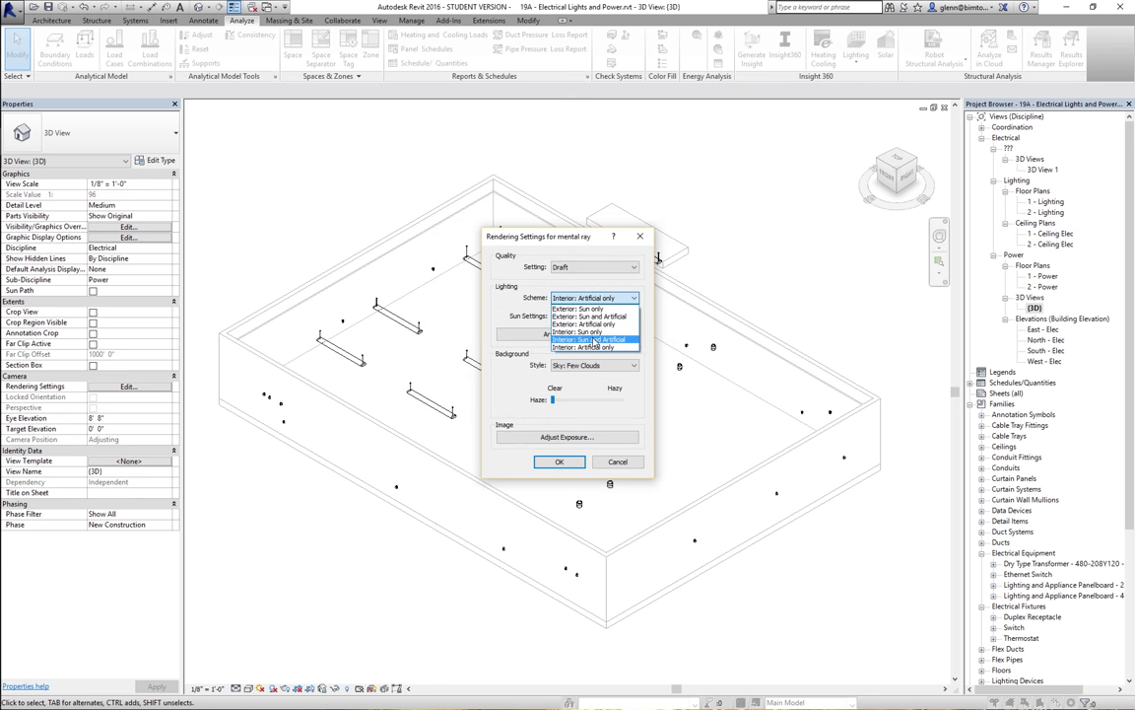
{"action": "left_click", "coordinate": [592, 340]}
{"action": "left_click", "coordinate": [632, 318]}
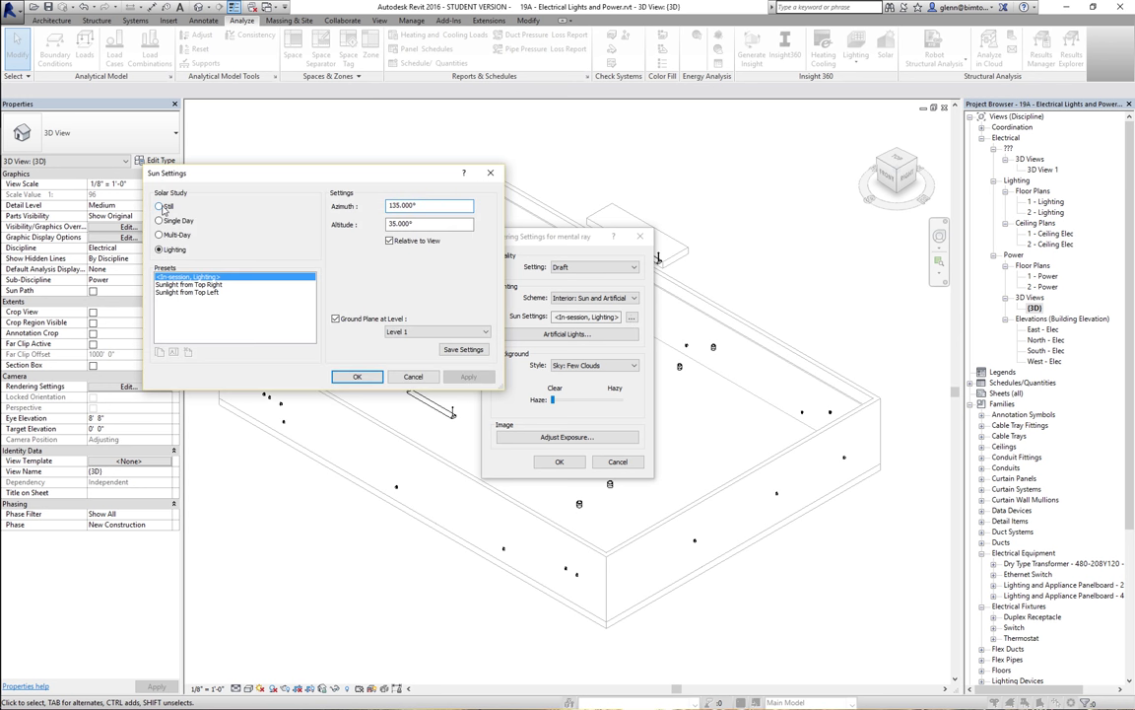
{"action": "left_click", "coordinate": [159, 206]}
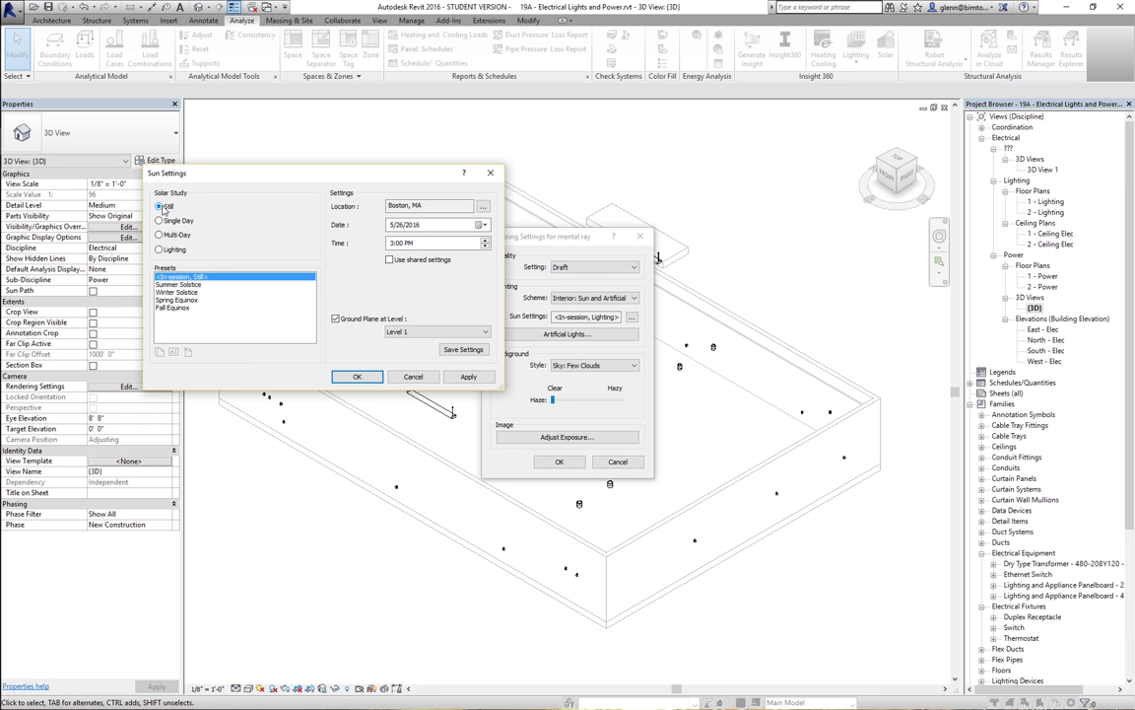
{"action": "left_click", "coordinate": [413, 377]}
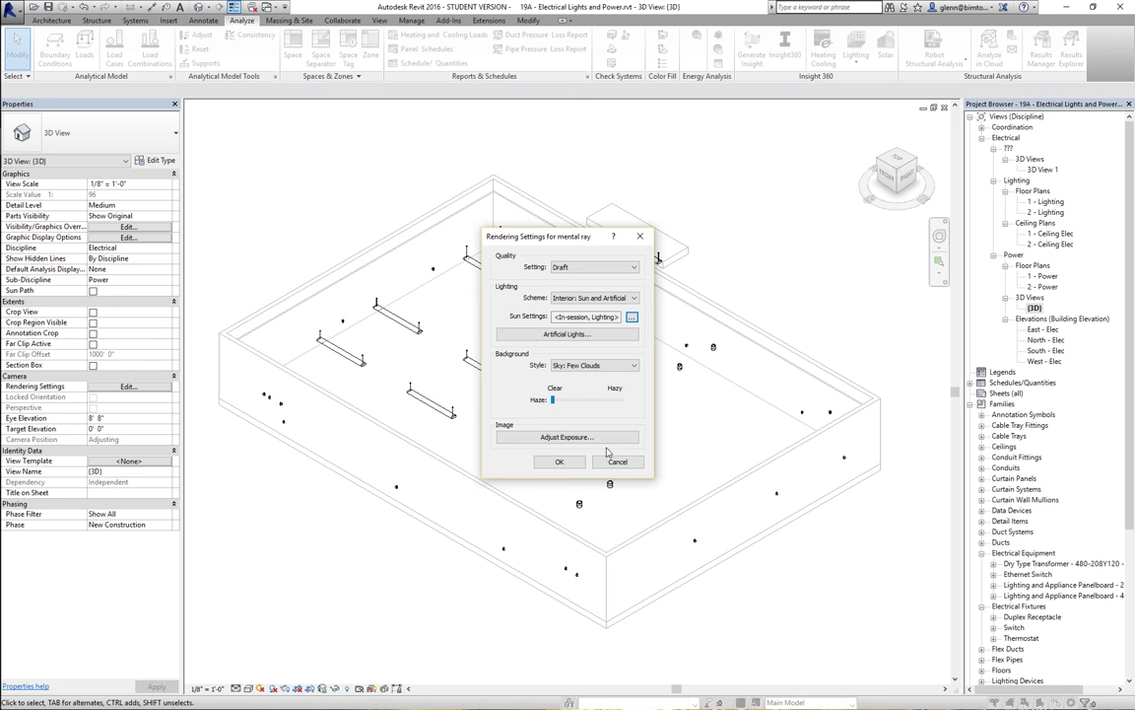
{"action": "left_click", "coordinate": [617, 462]}
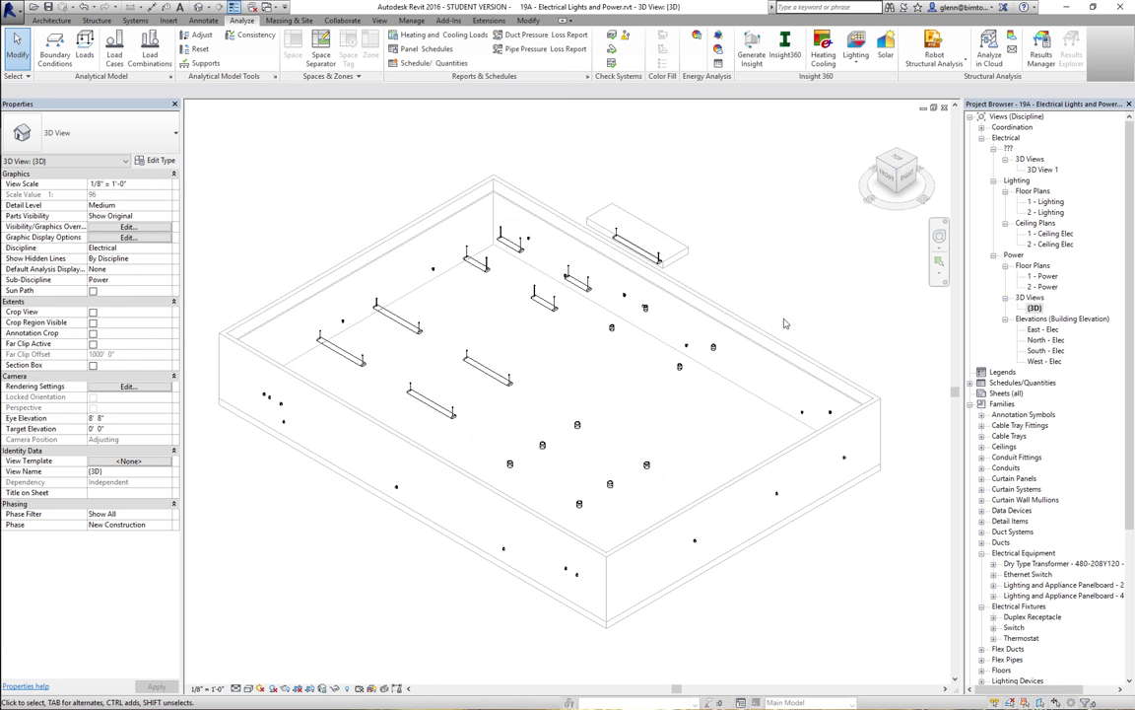
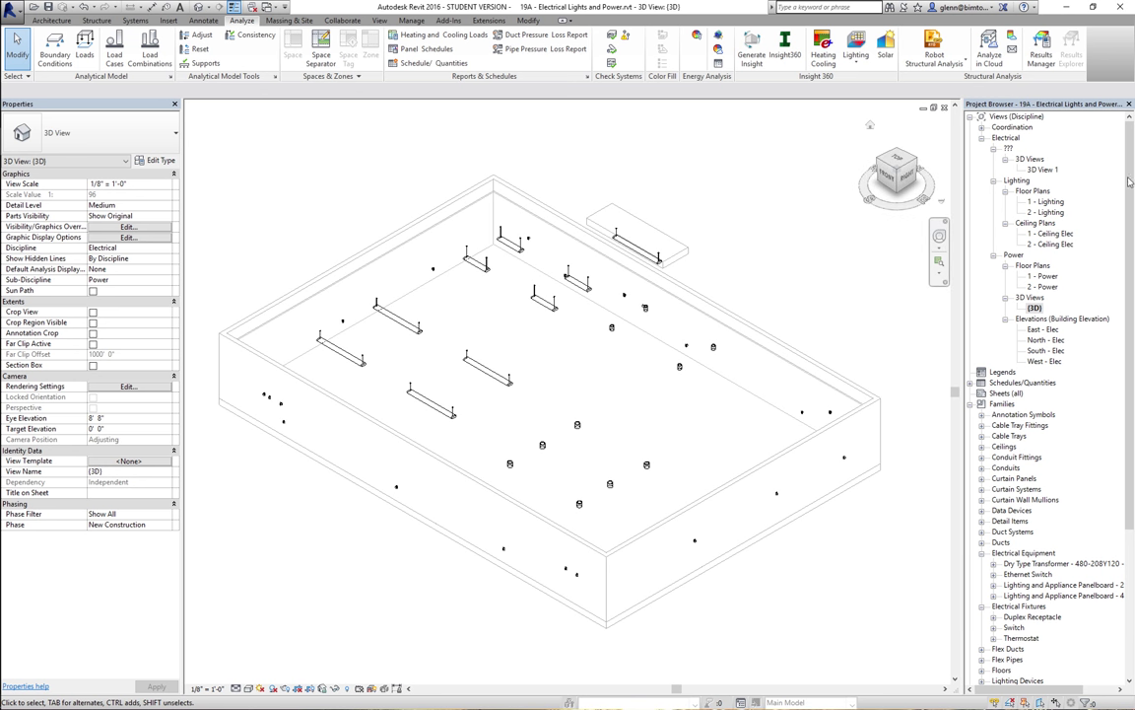
Start gluing the model to BIM 360 on the Stan_bsi_glue host, in the project Spr 2016 - CEE220B - Demo
{"action": "left_click", "coordinate": [449, 21]}
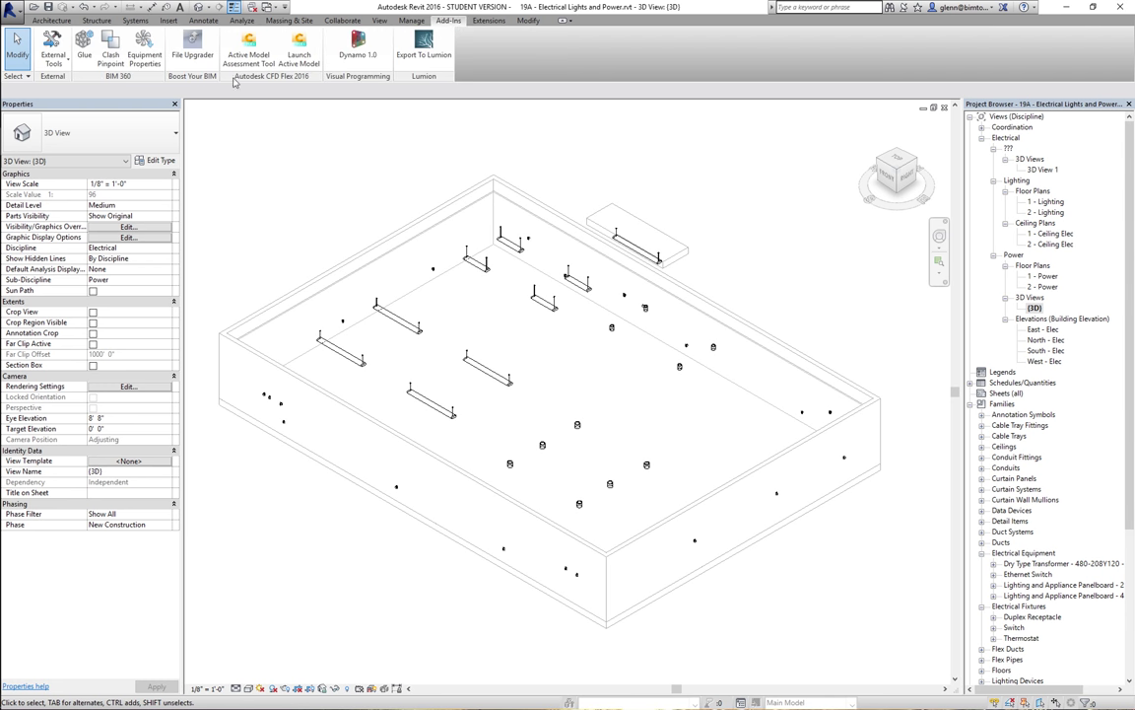
{"action": "left_click", "coordinate": [89, 50]}
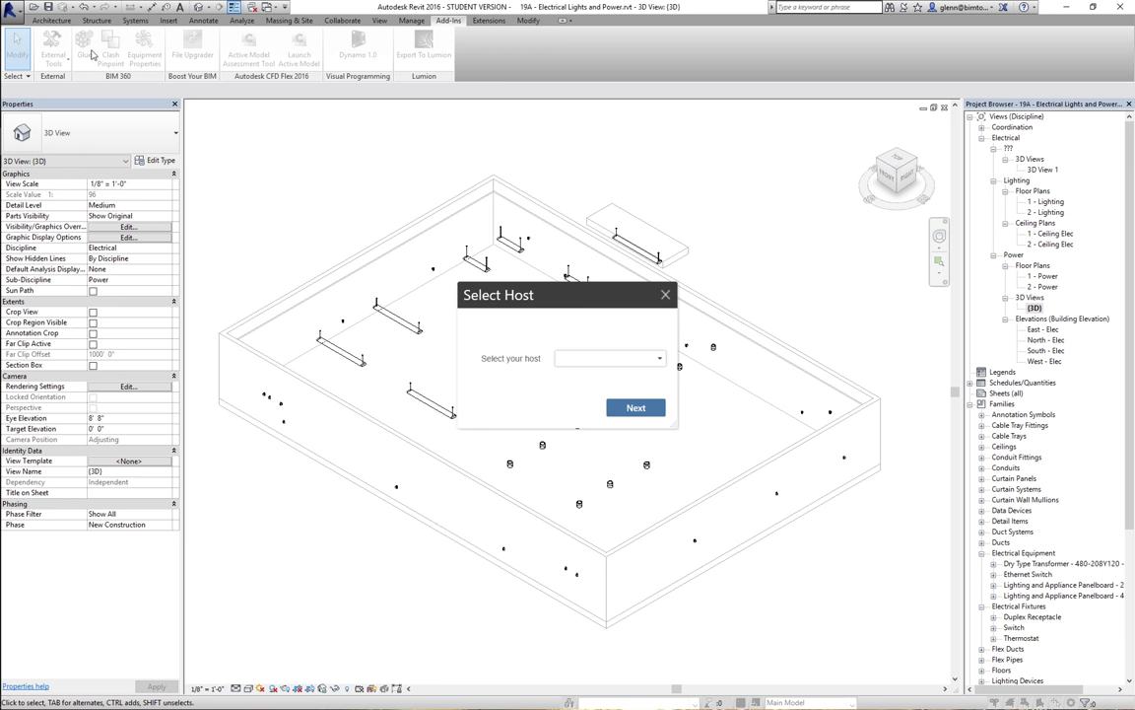
{"action": "left_click", "coordinate": [612, 361]}
{"action": "left_click", "coordinate": [596, 395]}
{"action": "left_click", "coordinate": [629, 407]}
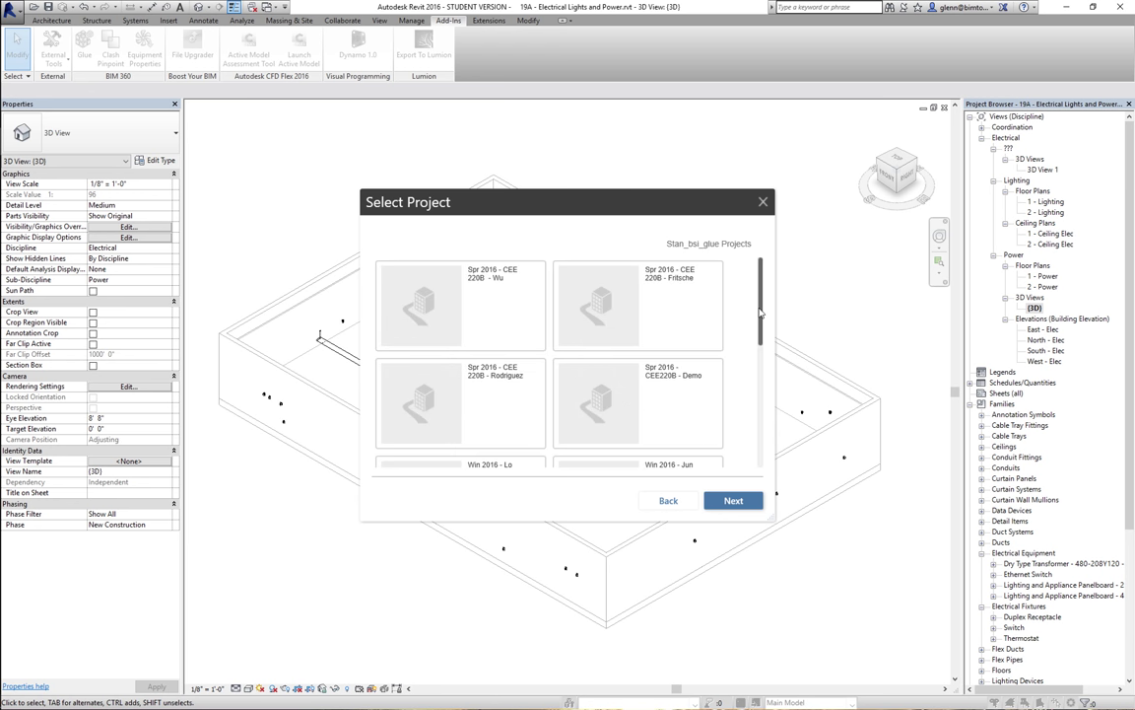
{"action": "left_click_drag", "start_coordinate": [760, 309], "coordinate": [759, 320]}
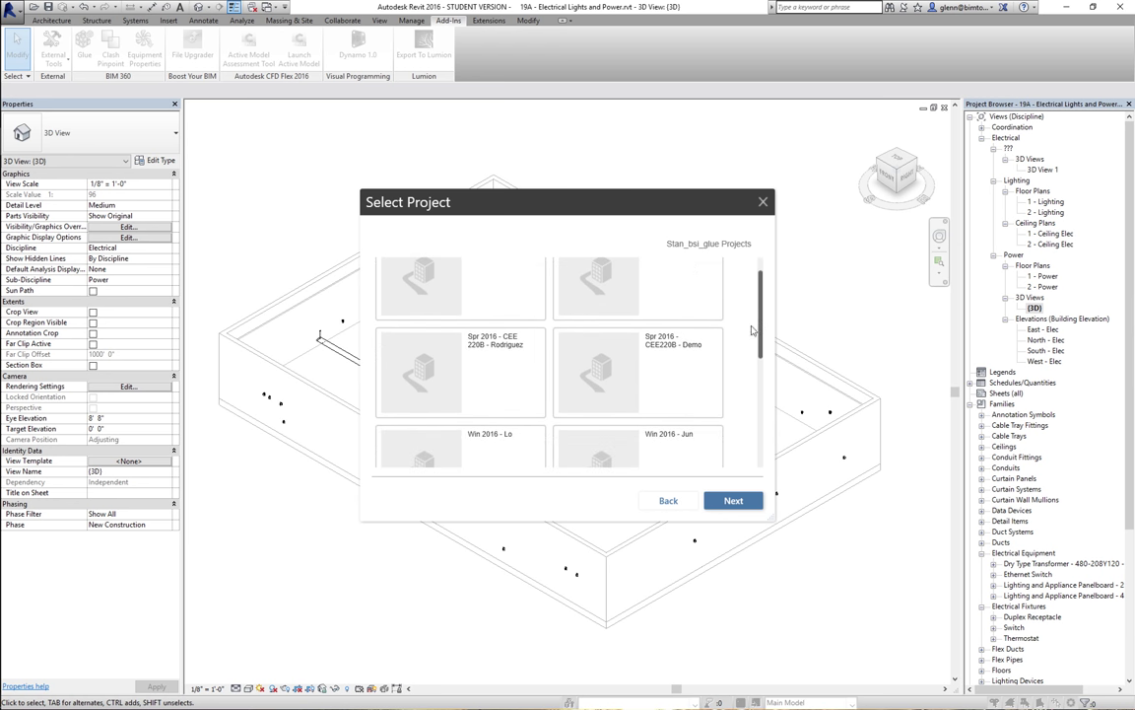
{"action": "left_click", "coordinate": [687, 356]}
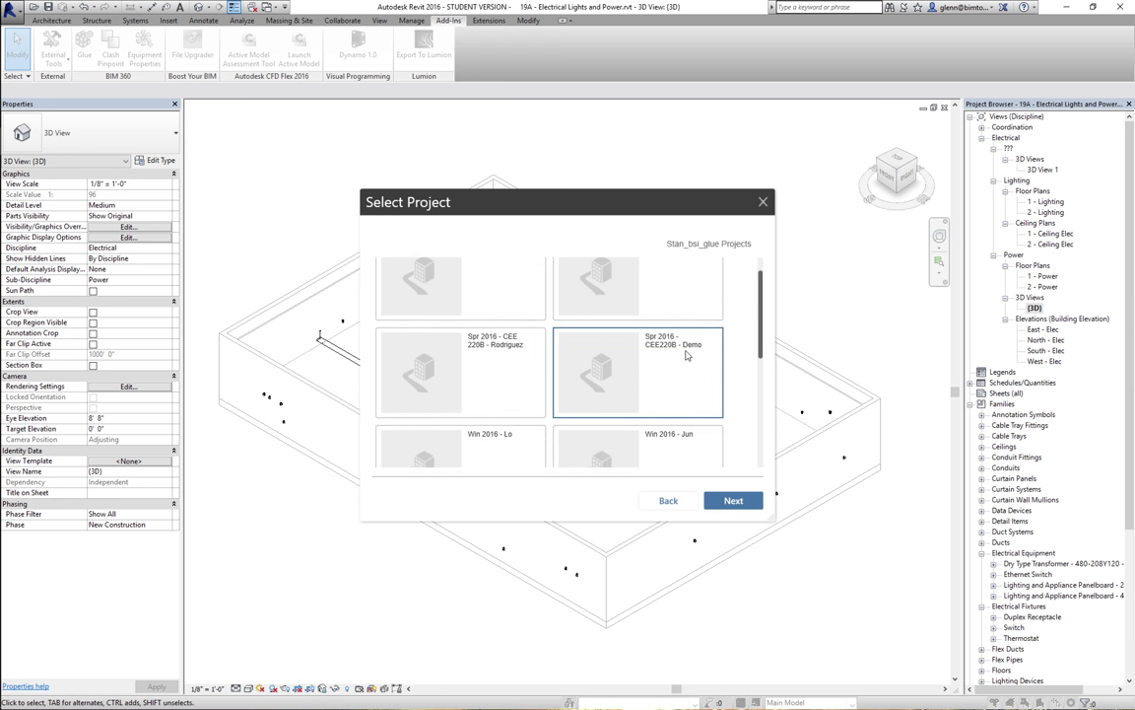
{"action": "double_click", "coordinate": [687, 356]}
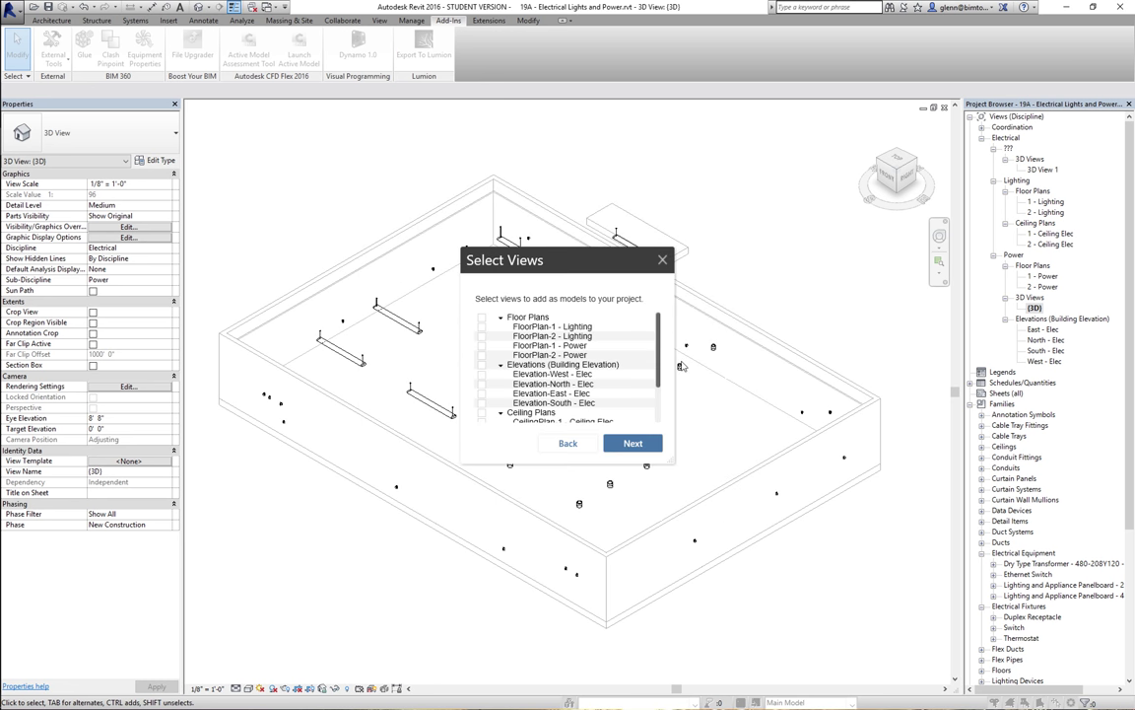
Choose the {3D} view as the model to add to the Glue project
{"action": "scroll", "coordinate": [663, 375], "scroll_direction": "down", "scroll_amount": 3}
{"action": "left_click", "coordinate": [482, 398]}
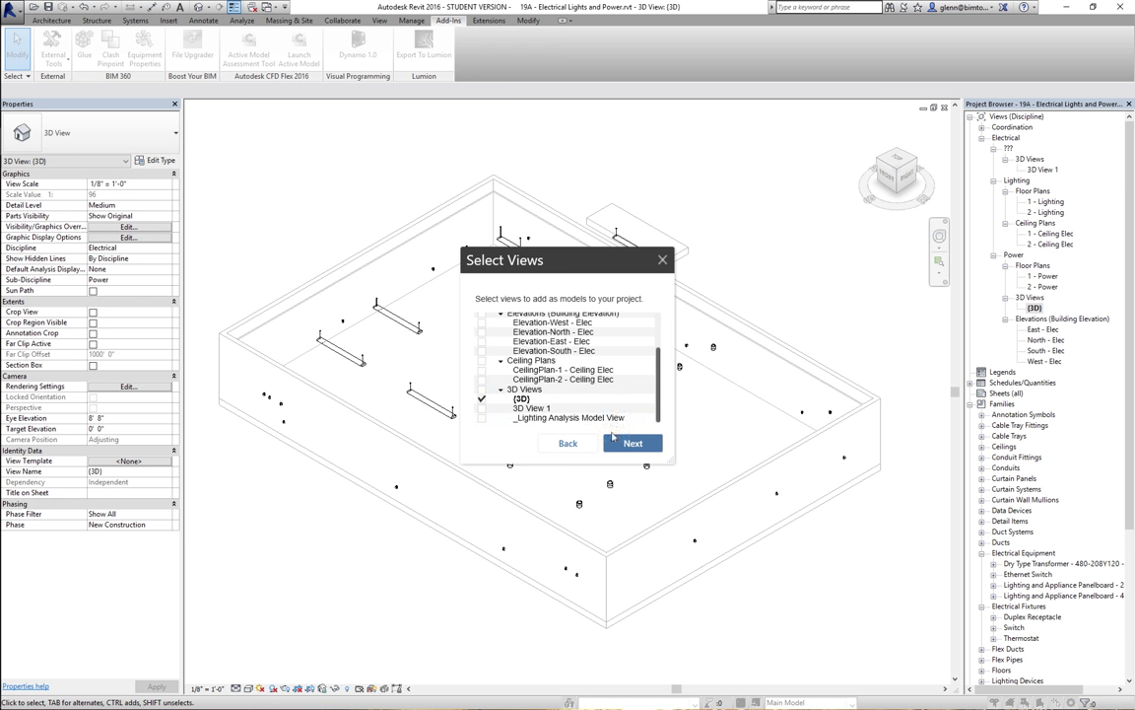
{"action": "left_click", "coordinate": [631, 443]}
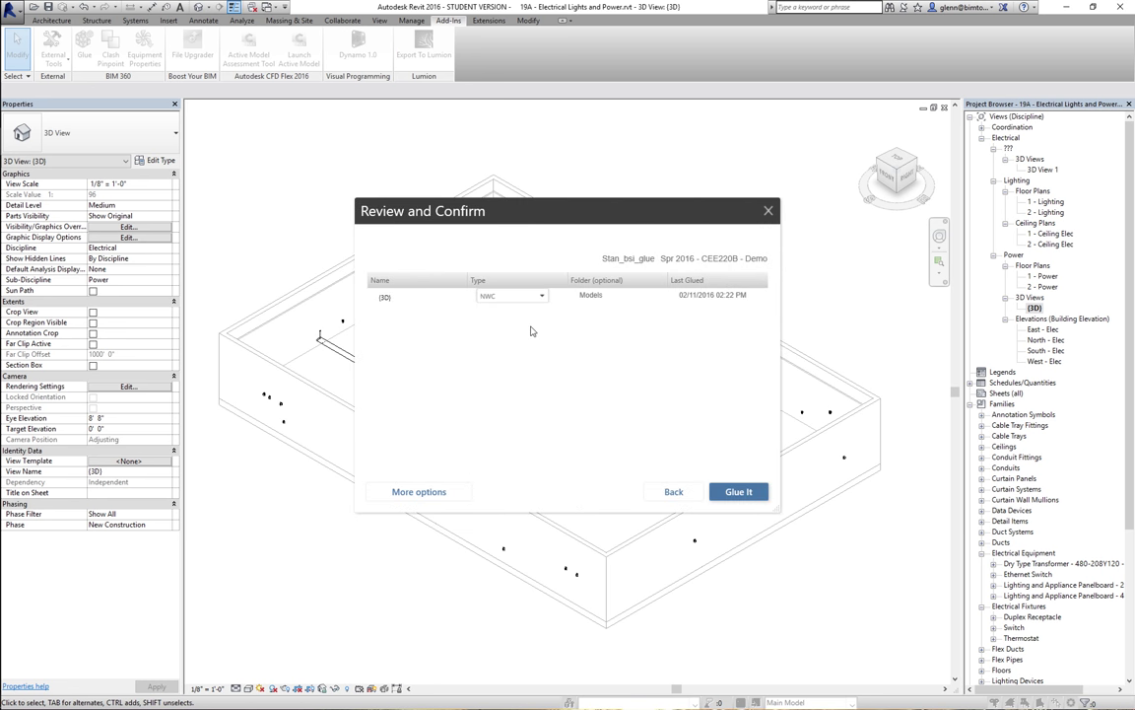
Create a folder named Session 18 under Models and choose it as the glued model's destination
{"action": "left_click", "coordinate": [603, 299]}
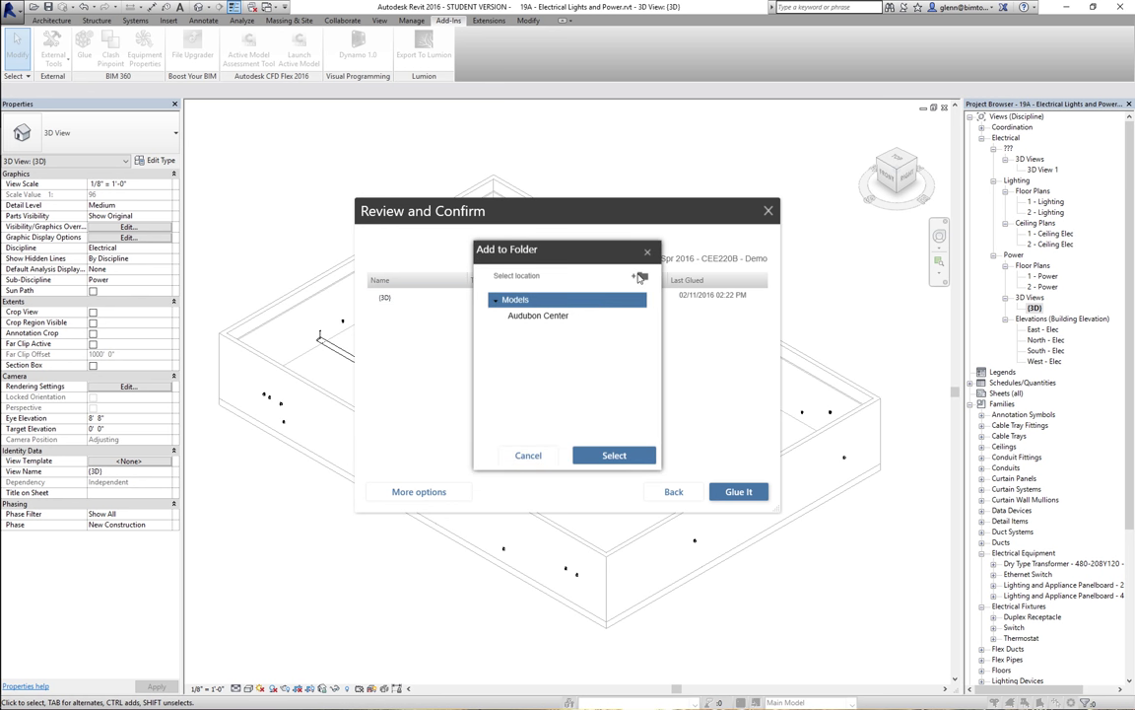
{"action": "left_click", "coordinate": [640, 277]}
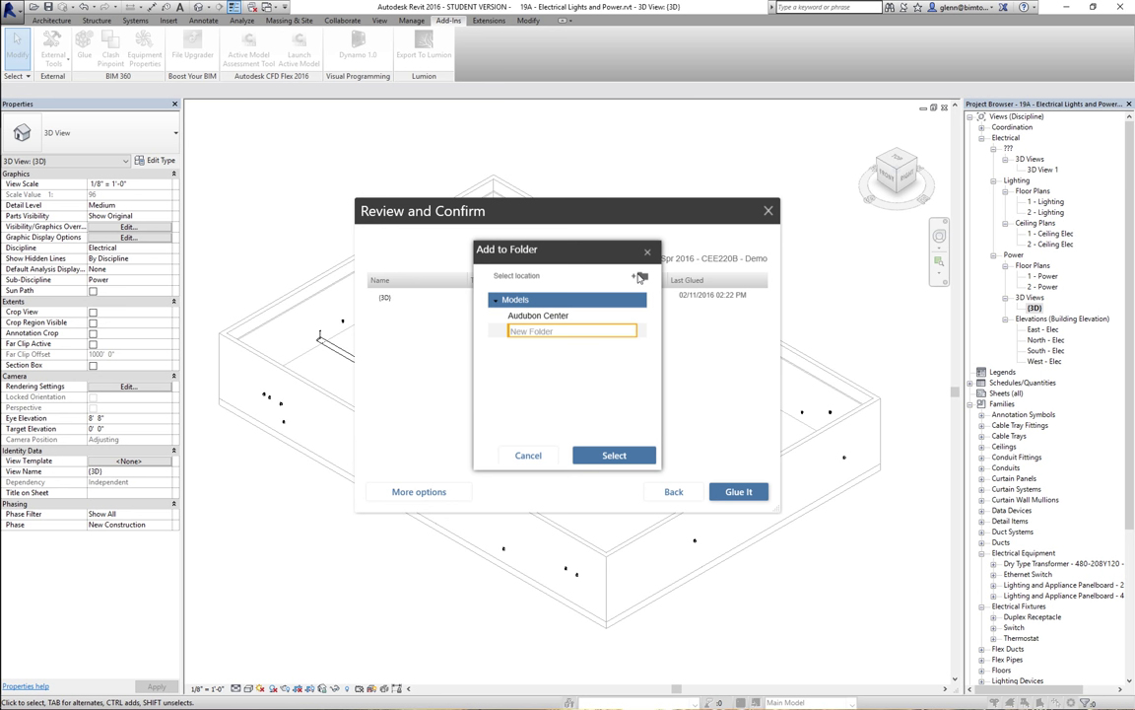
{"action": "left_click", "coordinate": [512, 331]}
{"action": "type", "text": "S"}
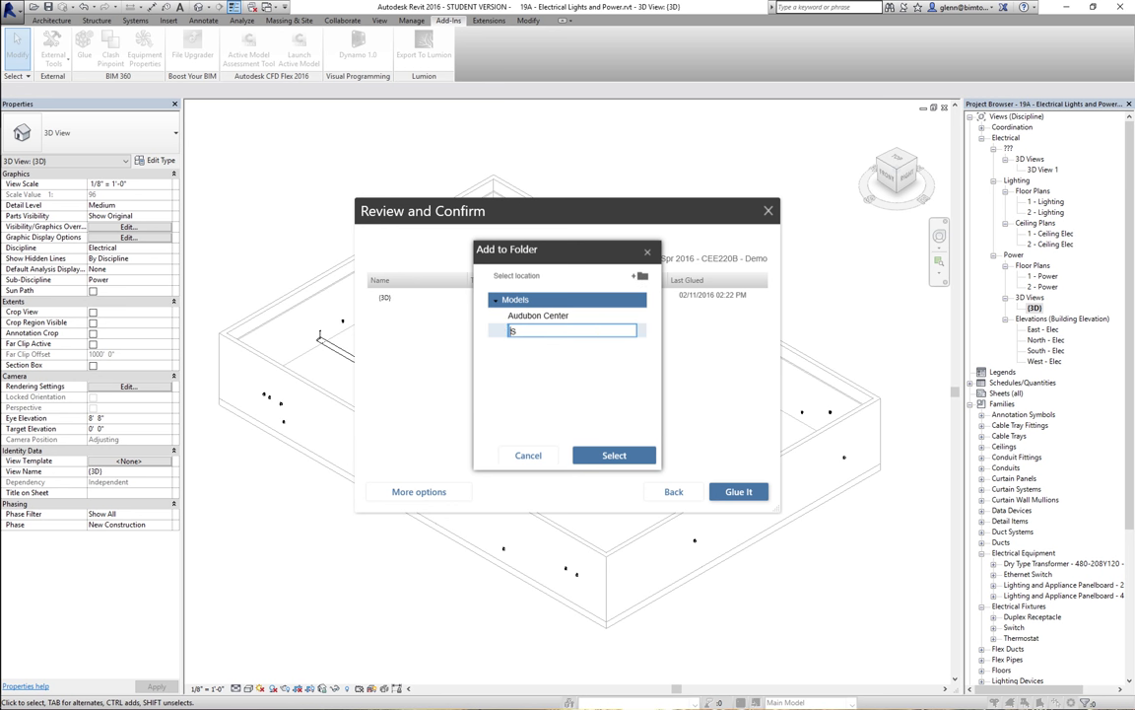
{"action": "type", "text": "ession 18"}
{"action": "left_click", "coordinate": [614, 454]}
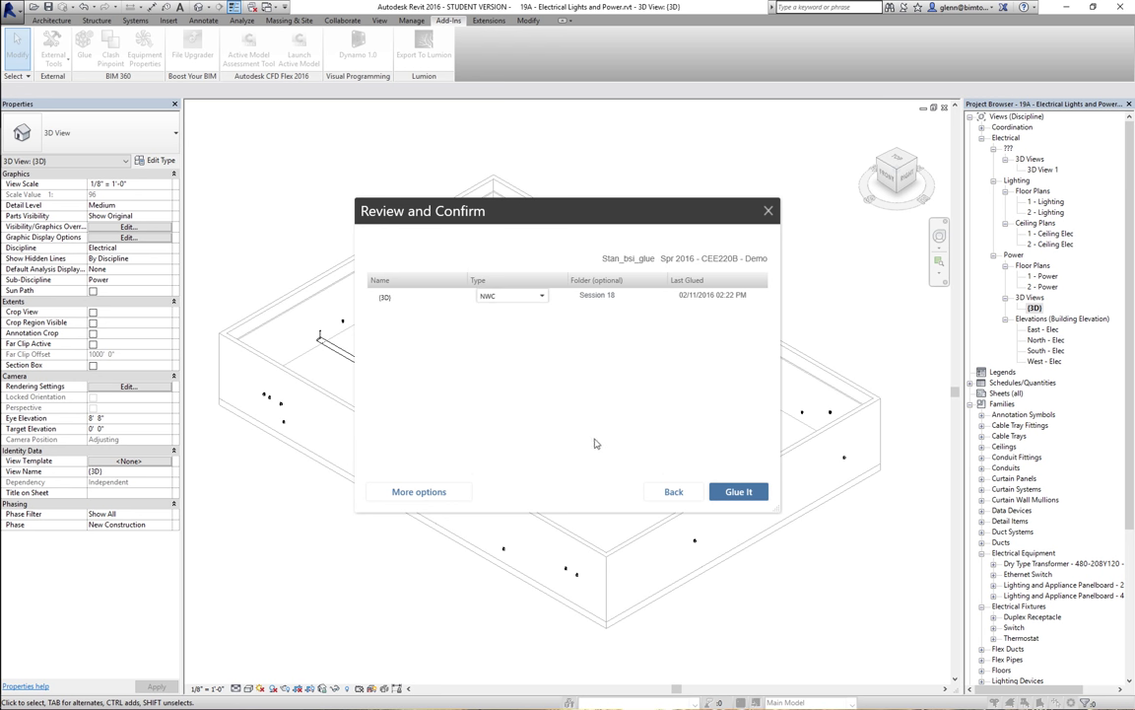
Name the glued model Electrical, glue it as NWC and acknowledge the progress notice
{"action": "left_click", "coordinate": [425, 295]}
{"action": "left_click_drag", "start_coordinate": [421, 293], "coordinate": [360, 296]}
{"action": "type", "text": "s"}
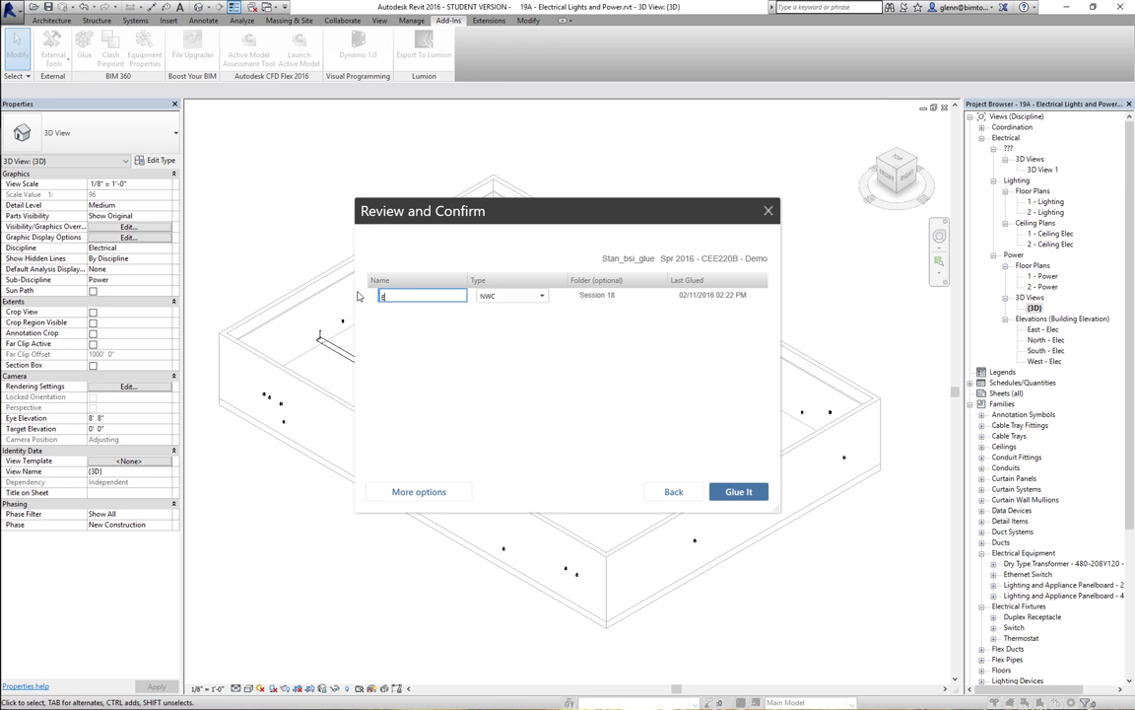
{"action": "type", "text": "lectrical"}
{"action": "left_click", "coordinate": [736, 491]}
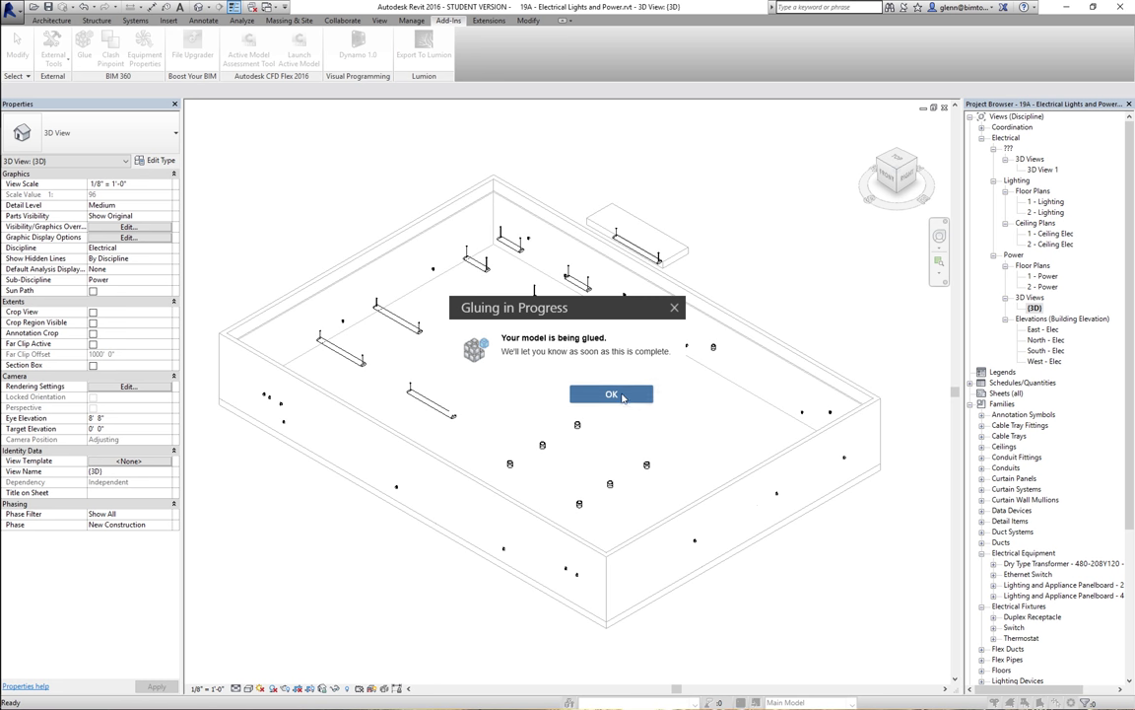
{"action": "left_click", "coordinate": [622, 397]}
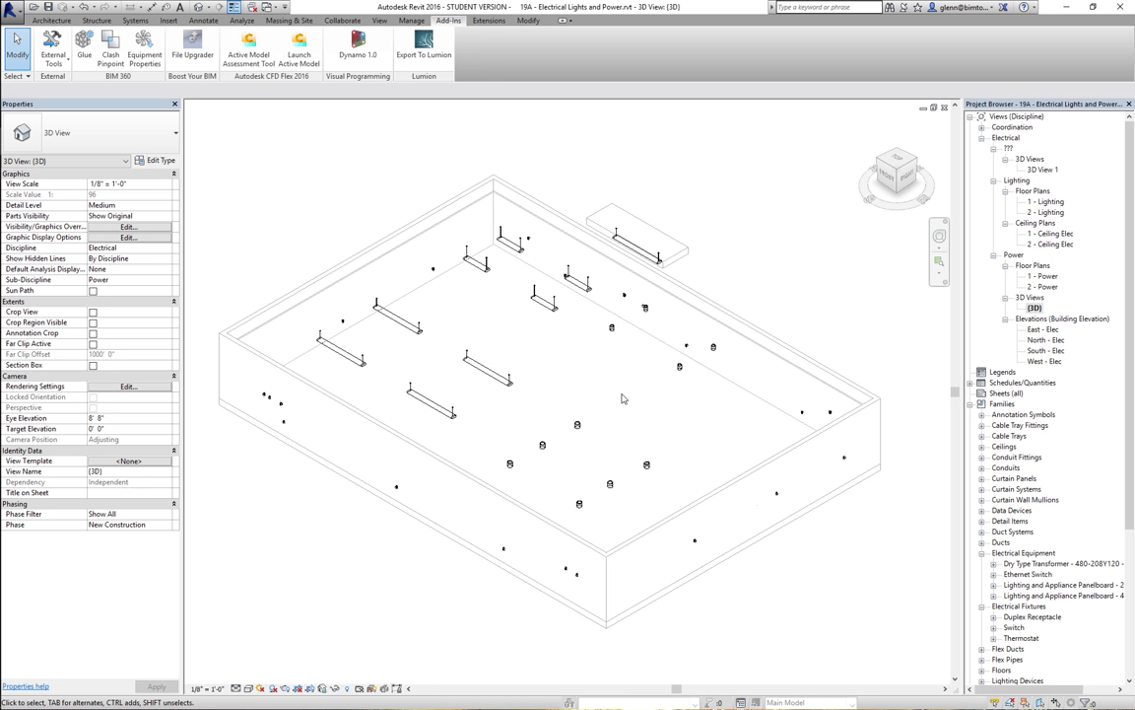
Accept the completed cloud lighting analysis to download its results for both floor grids
{"action": "key", "text": "super+a"}
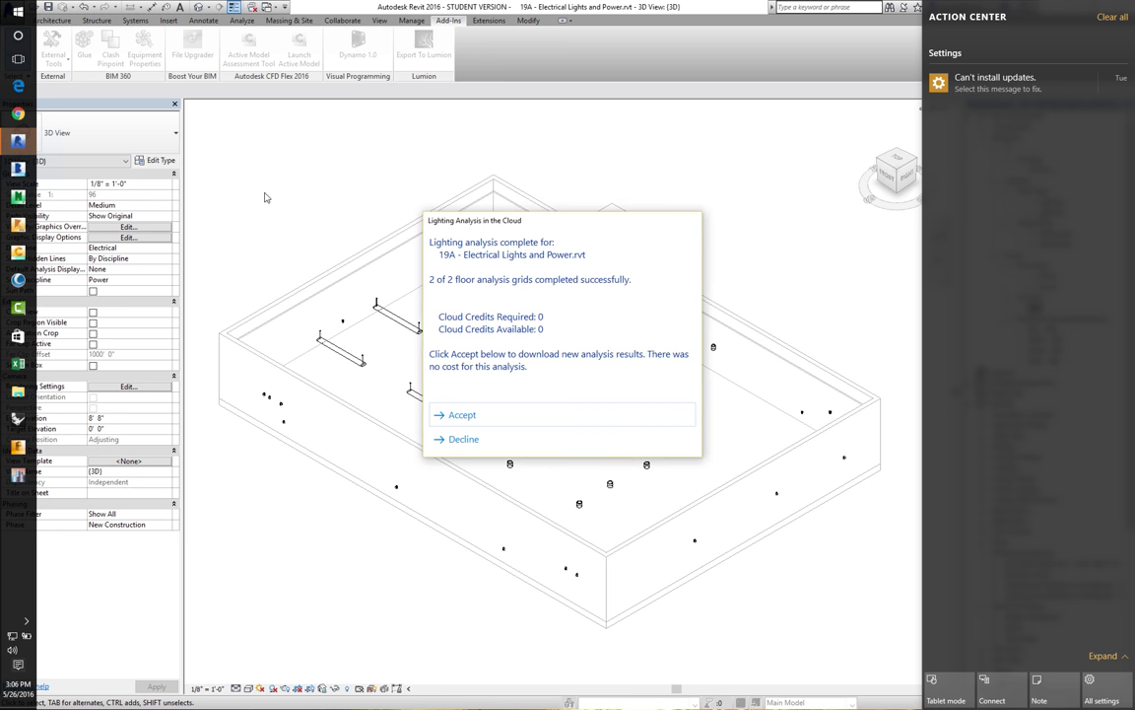
{"action": "left_click", "coordinate": [468, 414]}
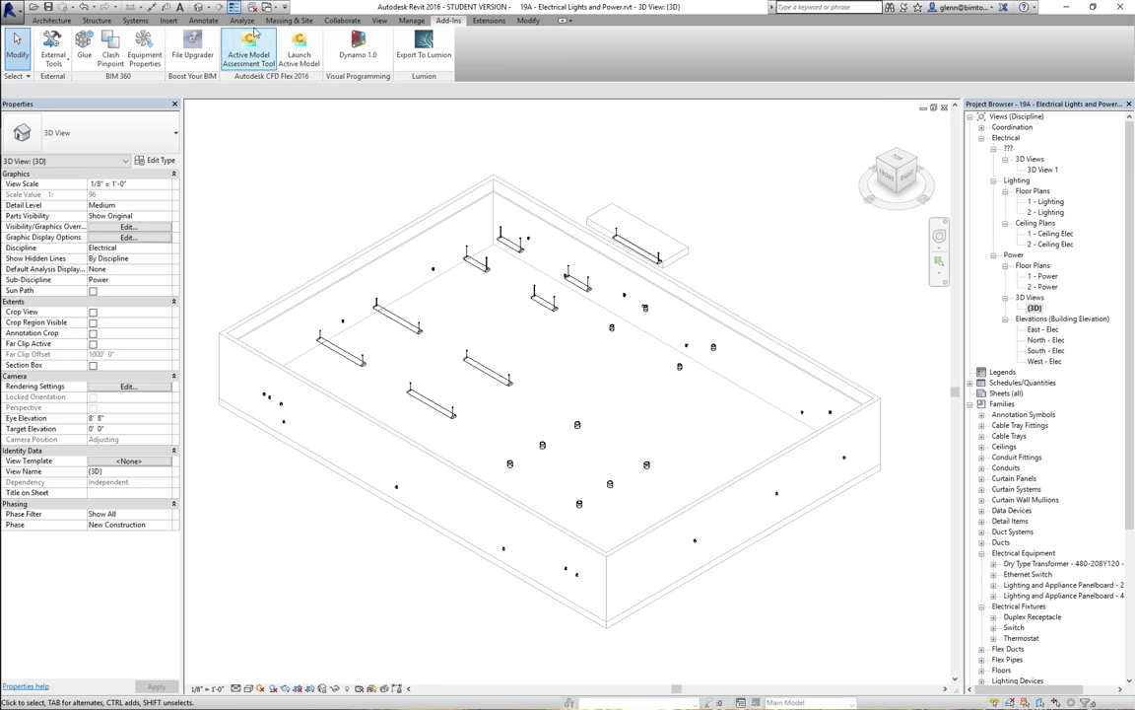
Switch to the 3D - Sprinklers view of 18B1 - Sprinklers - Start.rvt and dismiss the gluing notice
{"action": "left_click", "coordinate": [276, 9]}
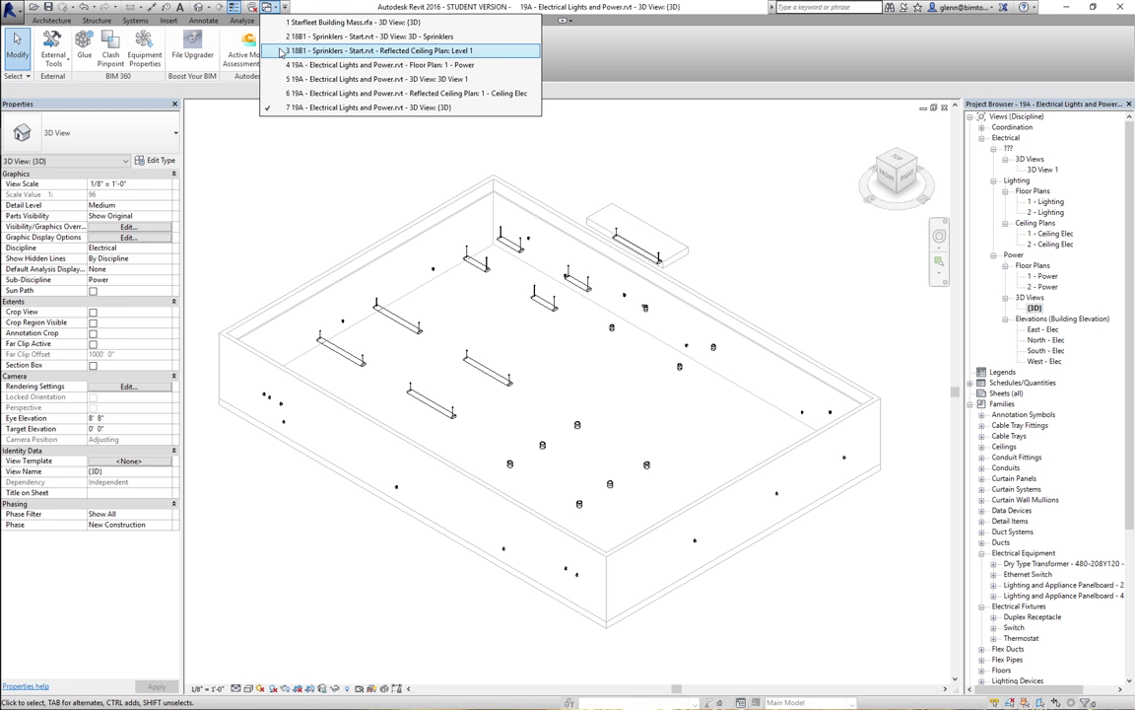
{"action": "left_click", "coordinate": [282, 39]}
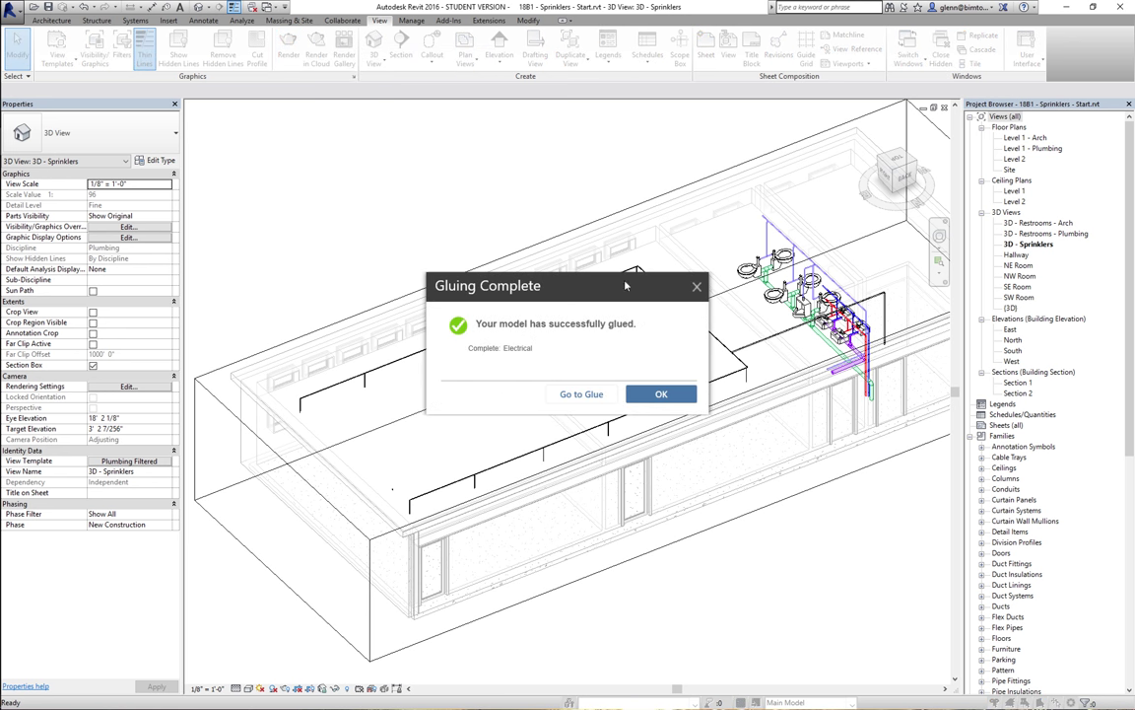
{"action": "left_click", "coordinate": [659, 394]}
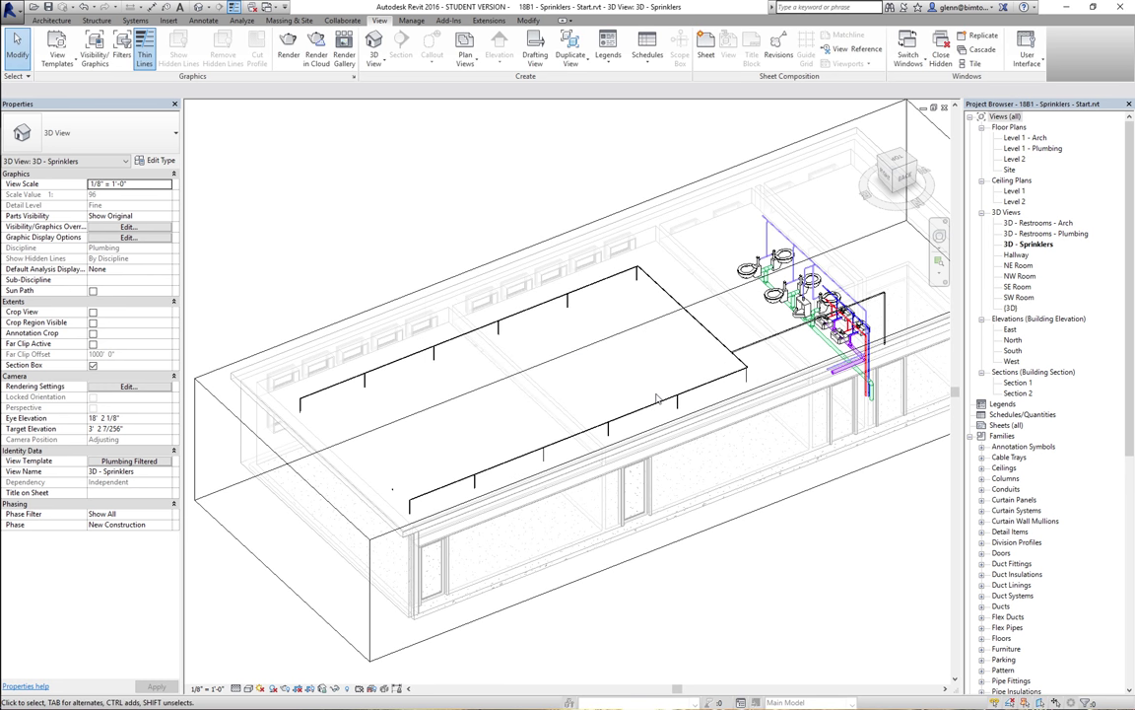
Turn off the section box in the 3D - Sprinklers view to show the whole building
{"action": "left_click", "coordinate": [701, 535]}
{"action": "key", "text": "Escape"}
{"action": "key", "text": "z"}
{"action": "key", "text": "f"}
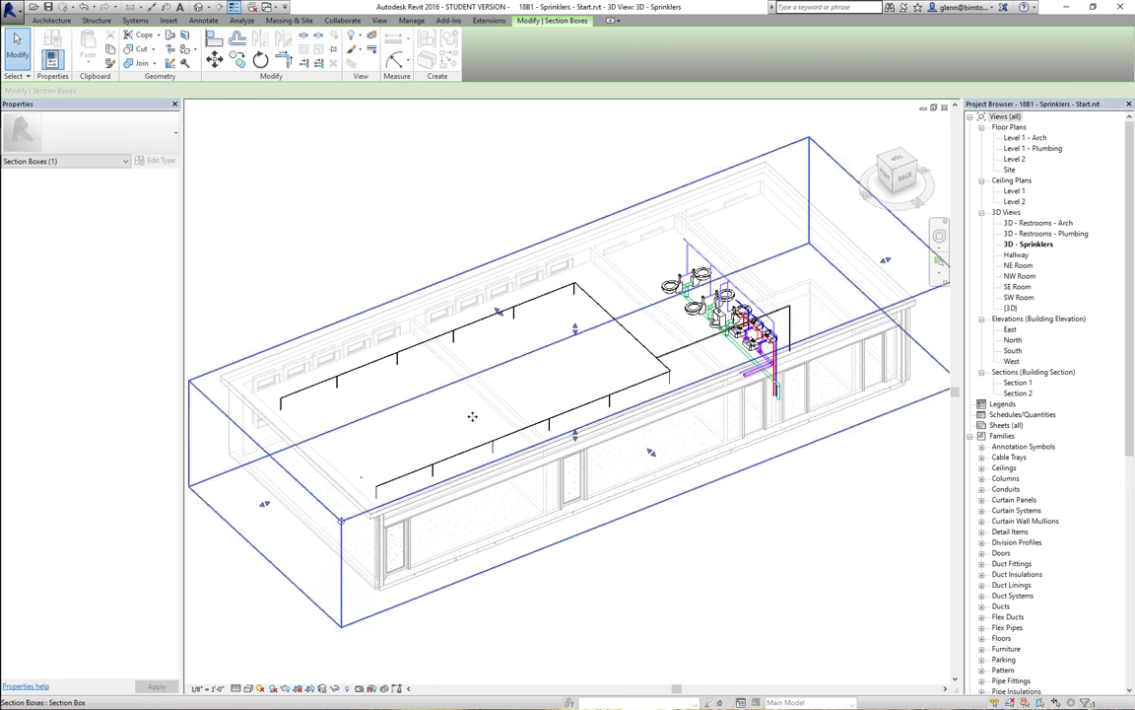
{"action": "left_click", "coordinate": [401, 258]}
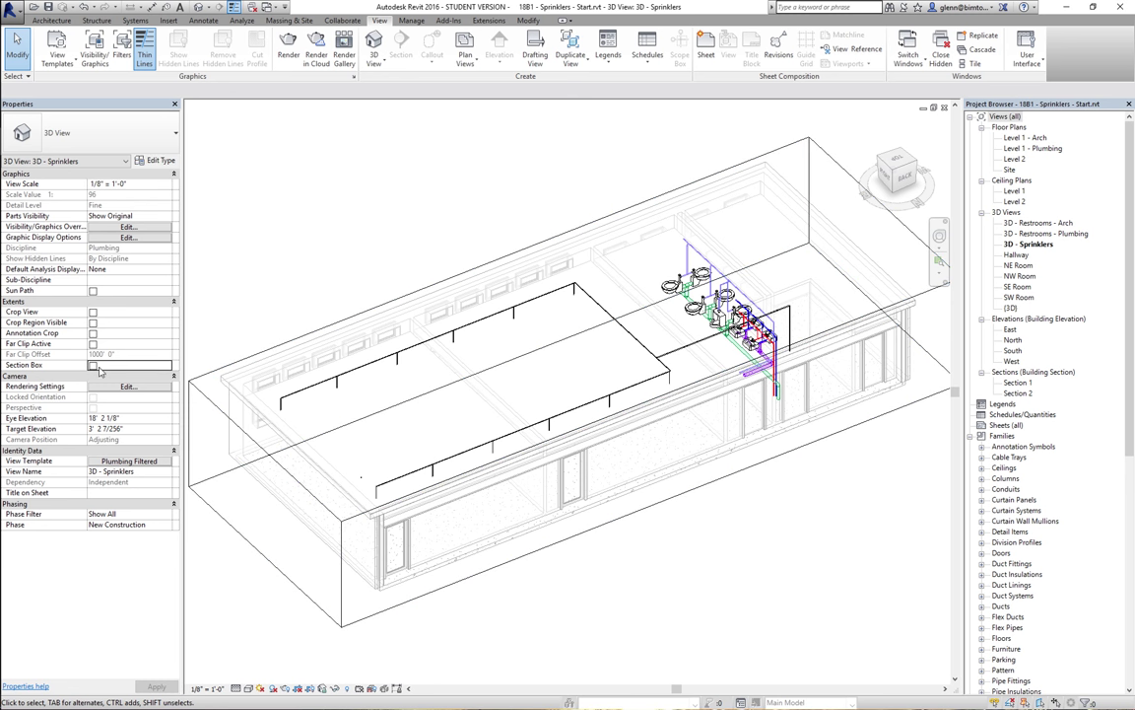
{"action": "left_click", "coordinate": [92, 366]}
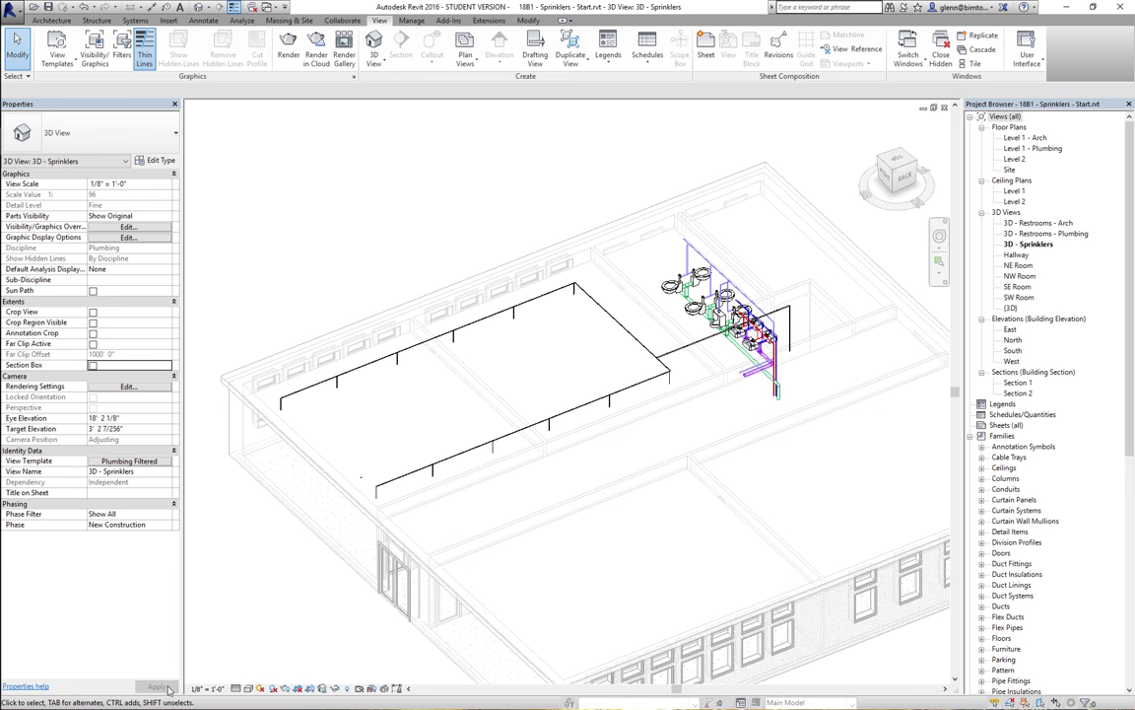
{"action": "middle_click", "coordinate": [309, 617]}
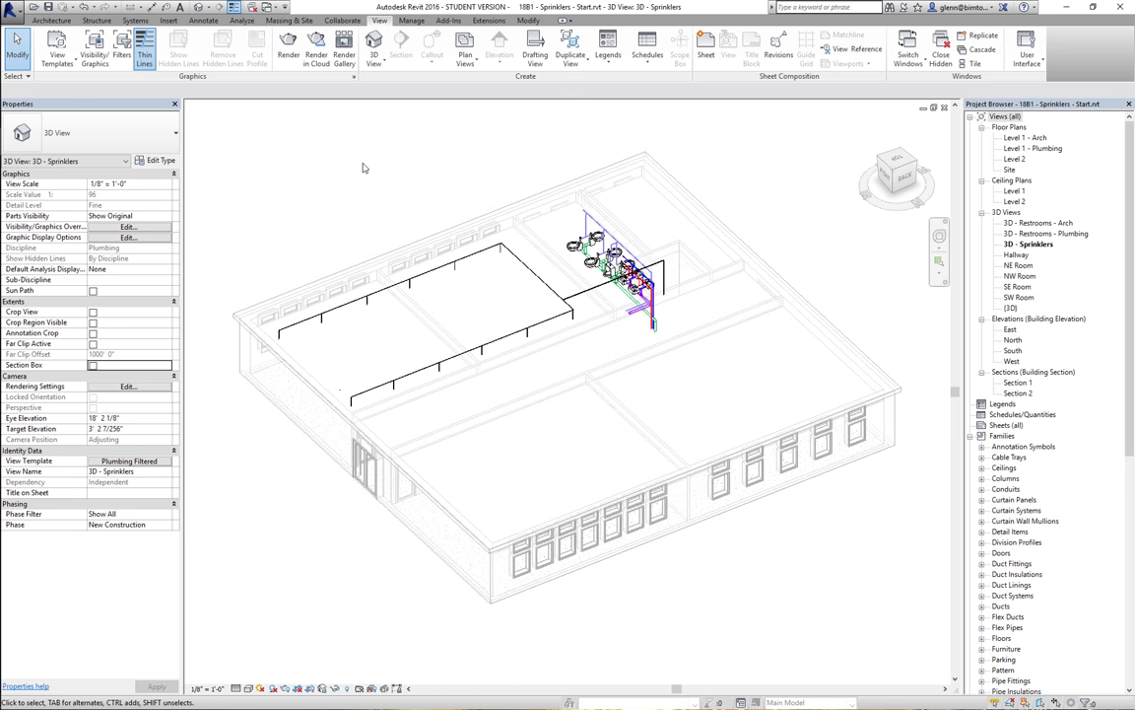
Start gluing the sprinkler model to BIM 360 and name the {3D} view's model Plumbing
{"action": "left_click", "coordinate": [448, 21]}
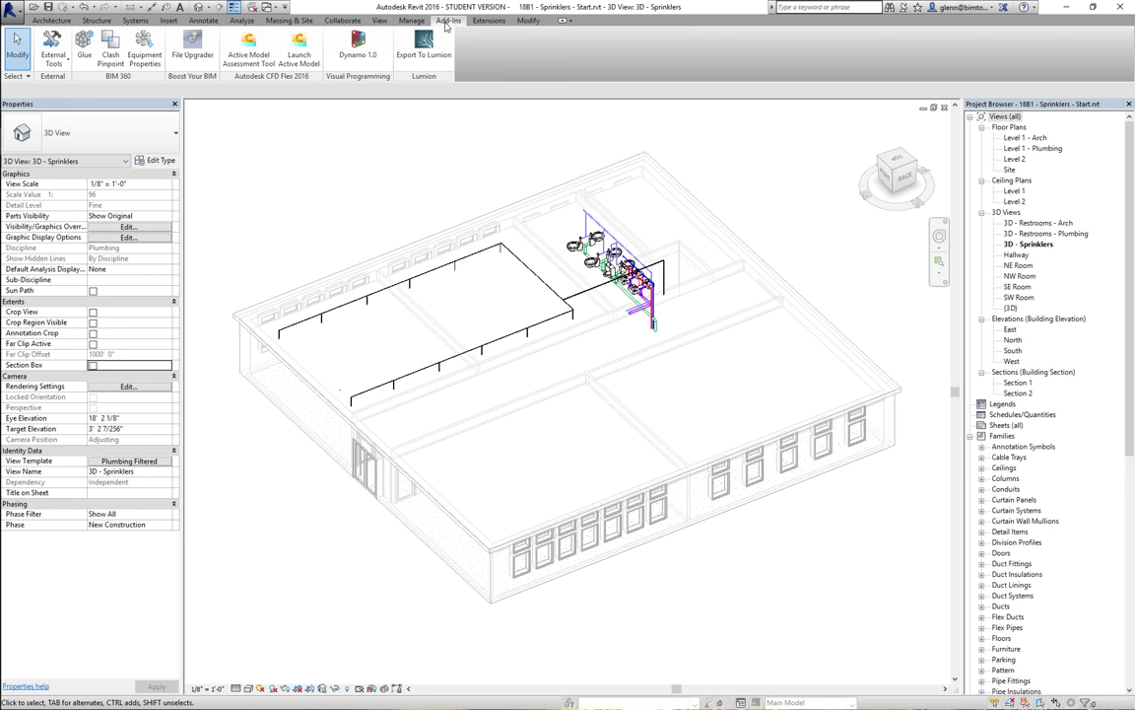
{"action": "left_click", "coordinate": [85, 54]}
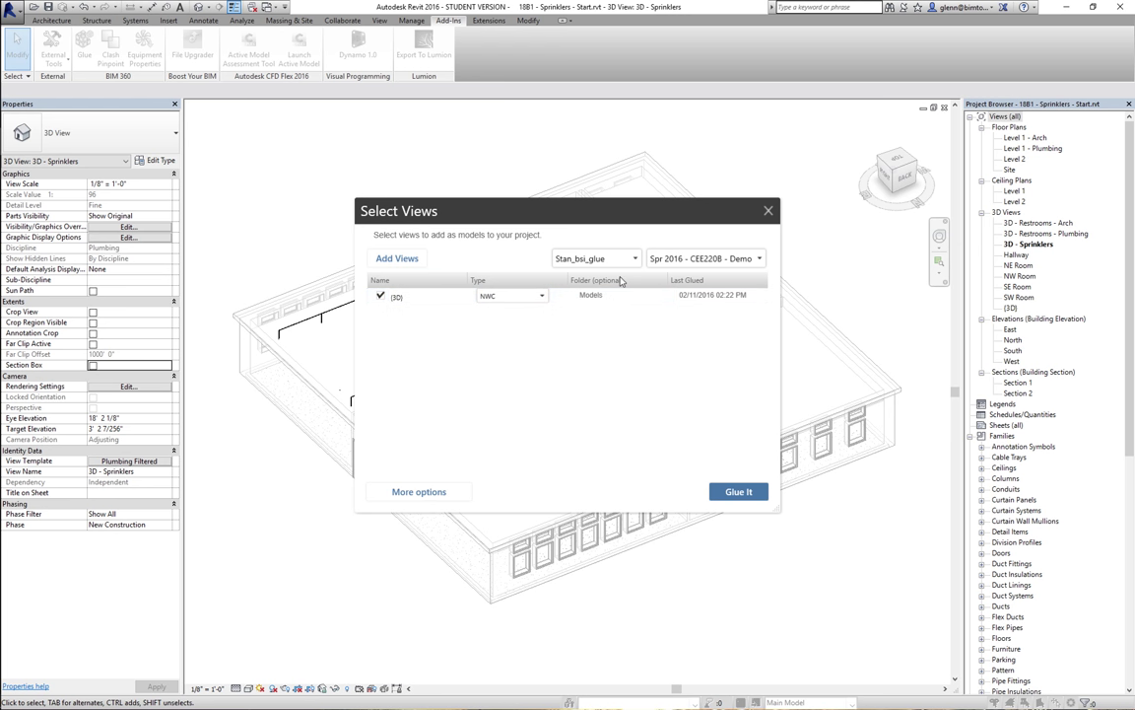
{"action": "left_click", "coordinate": [403, 300]}
{"action": "left_click_drag", "start_coordinate": [415, 299], "coordinate": [390, 301]}
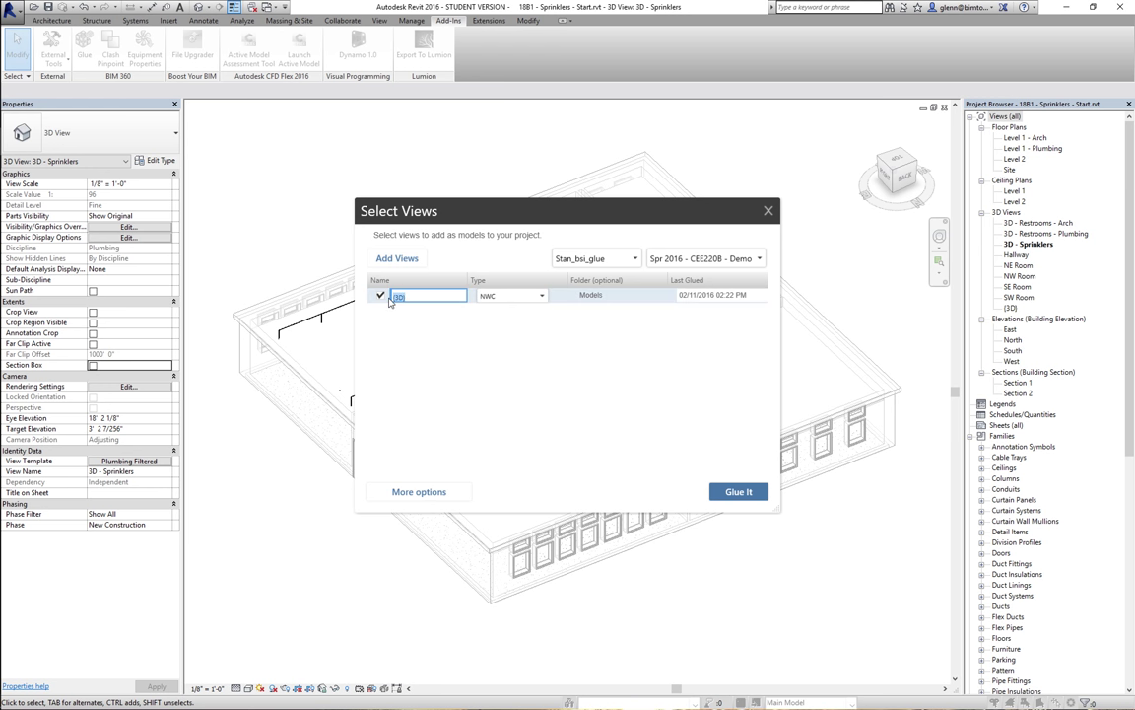
{"action": "type", "text": "Plubm"}
{"action": "key", "text": "BackSpace"}
{"action": "key", "text": "BackSpace"}
{"action": "key", "text": "BackSpace"}
{"action": "type", "text": "umbing"}
Place the Plumbing model in the Session 18 folder, glue it as NWC and acknowledge the progress notice
{"action": "left_click", "coordinate": [594, 296]}
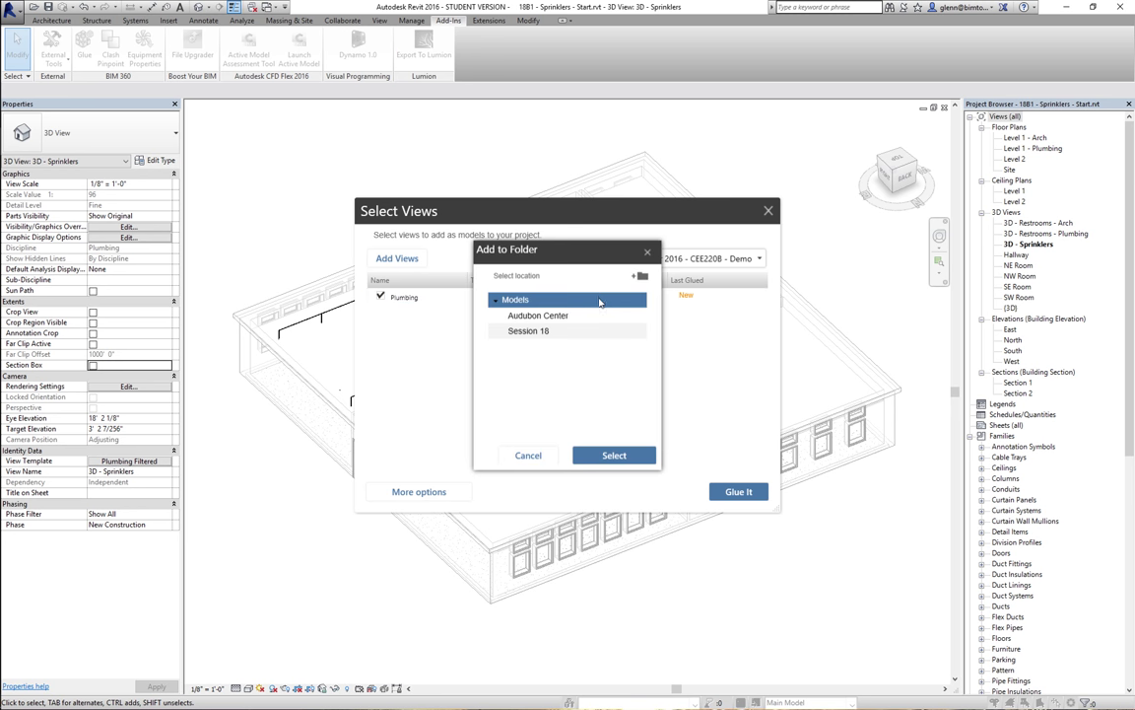
{"action": "left_click", "coordinate": [545, 330]}
{"action": "key", "text": "Return"}
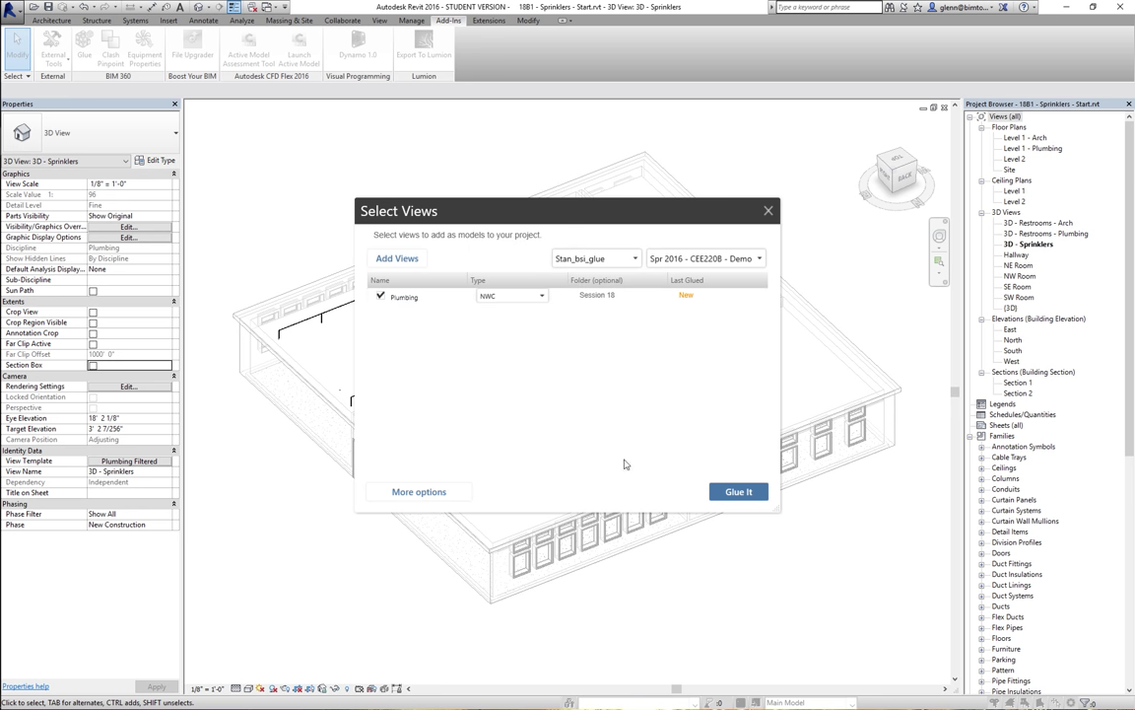
{"action": "left_click", "coordinate": [738, 492]}
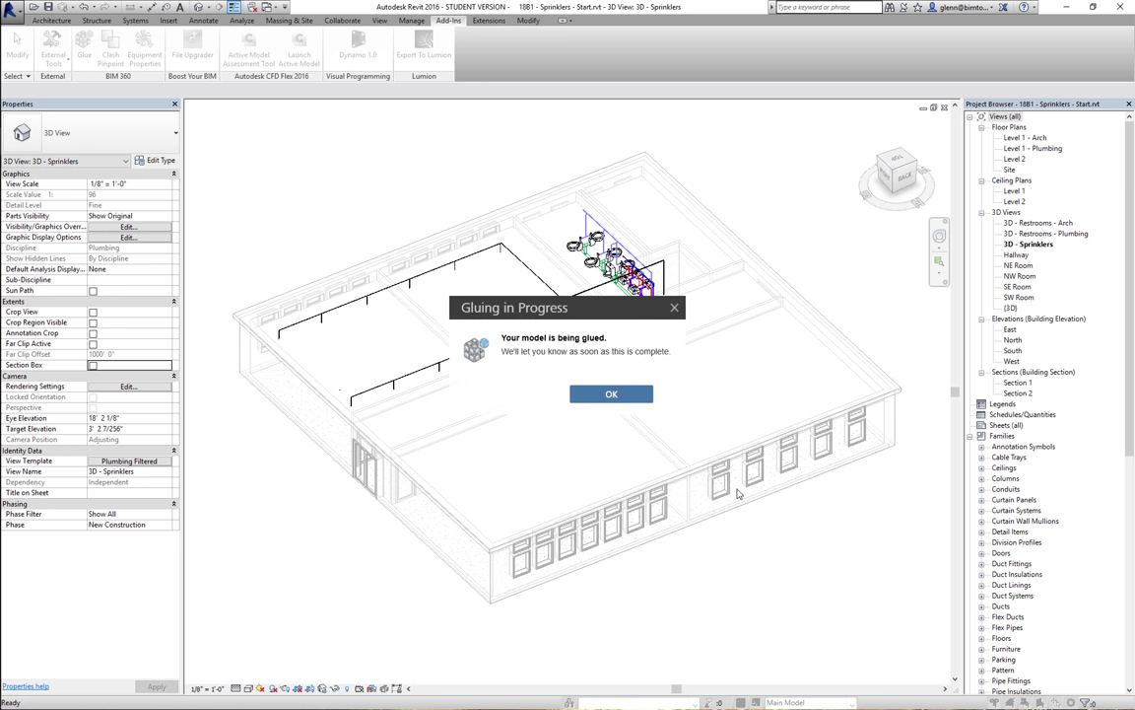
{"action": "left_click", "coordinate": [610, 396]}
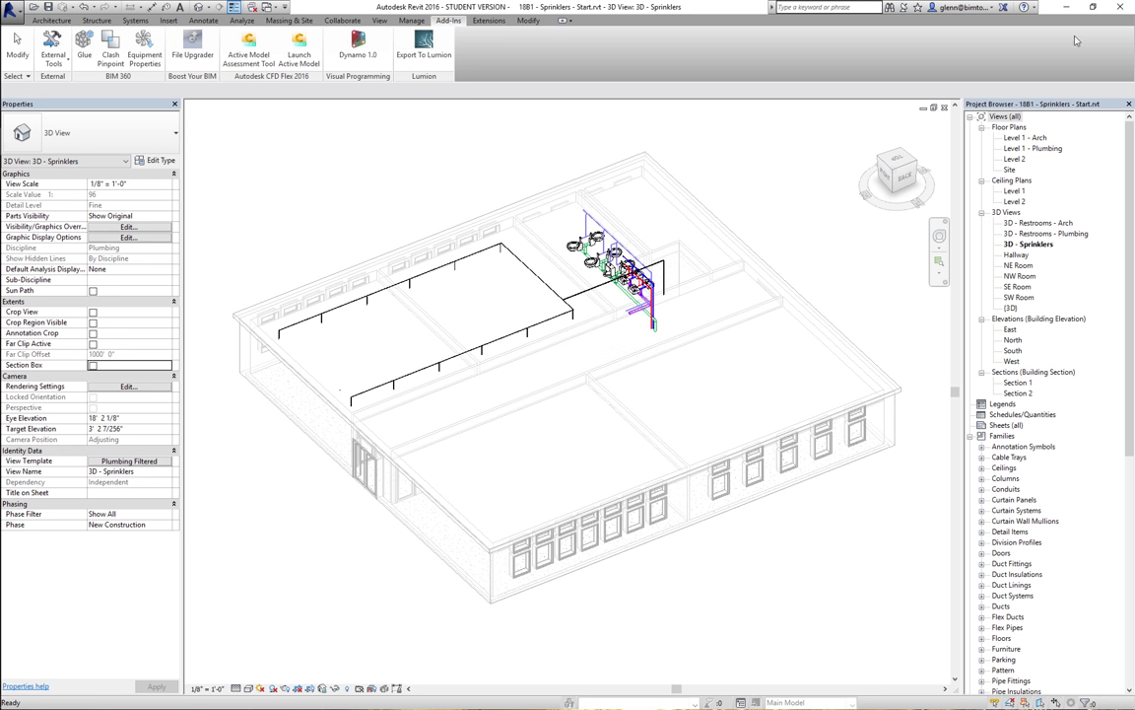
Minimize Revit and launch the BIM 360 Glue desktop application
{"action": "left_click", "coordinate": [1065, 7]}
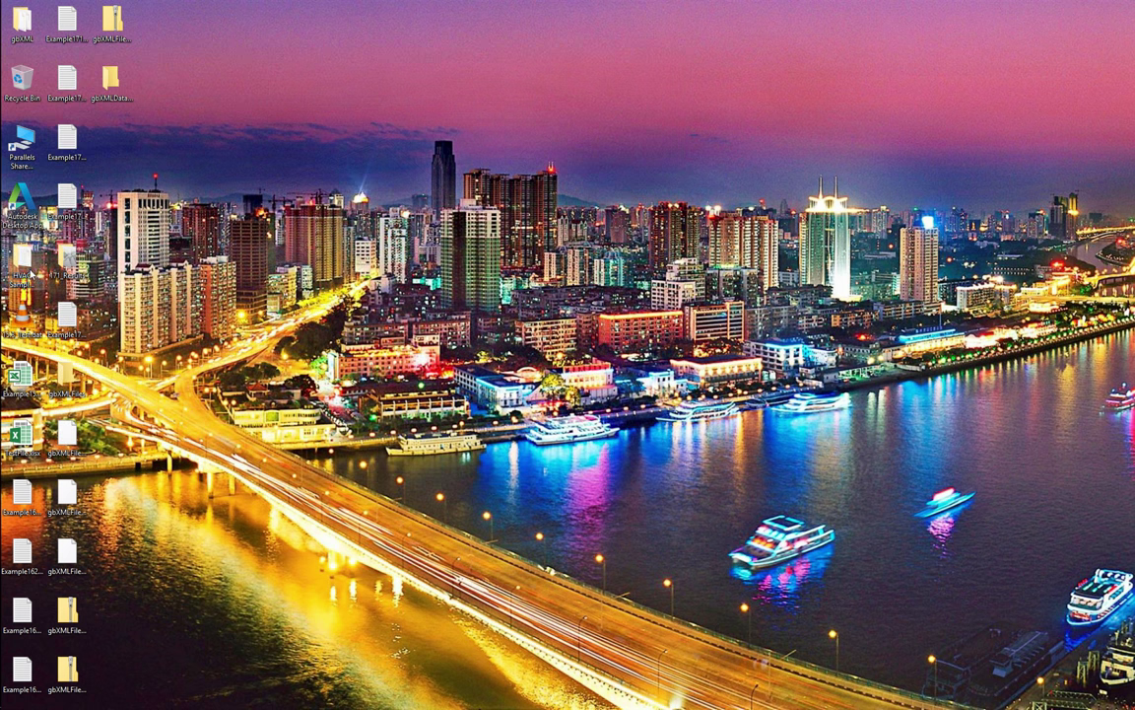
{"action": "mouse_move", "coordinate": [3, 246]}
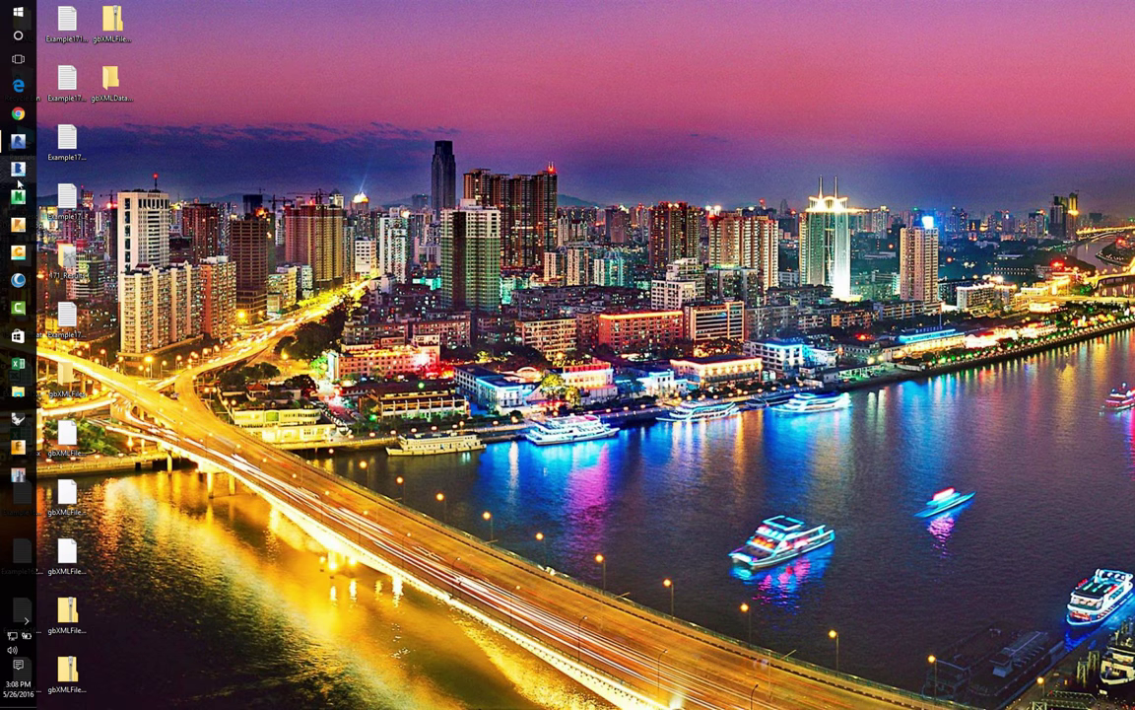
{"action": "left_click", "coordinate": [17, 172]}
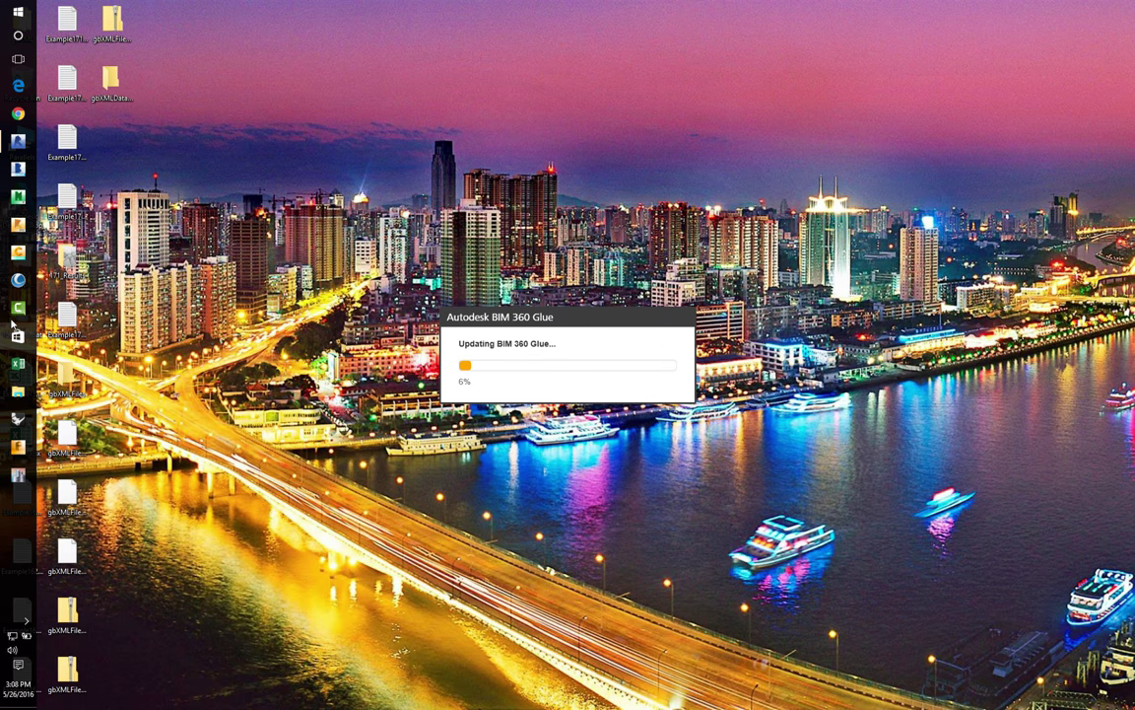
Open b4.autodesk.com/desktop/ in Chrome and allow it to launch the BIM 360 Glue application
{"action": "left_click", "coordinate": [19, 114]}
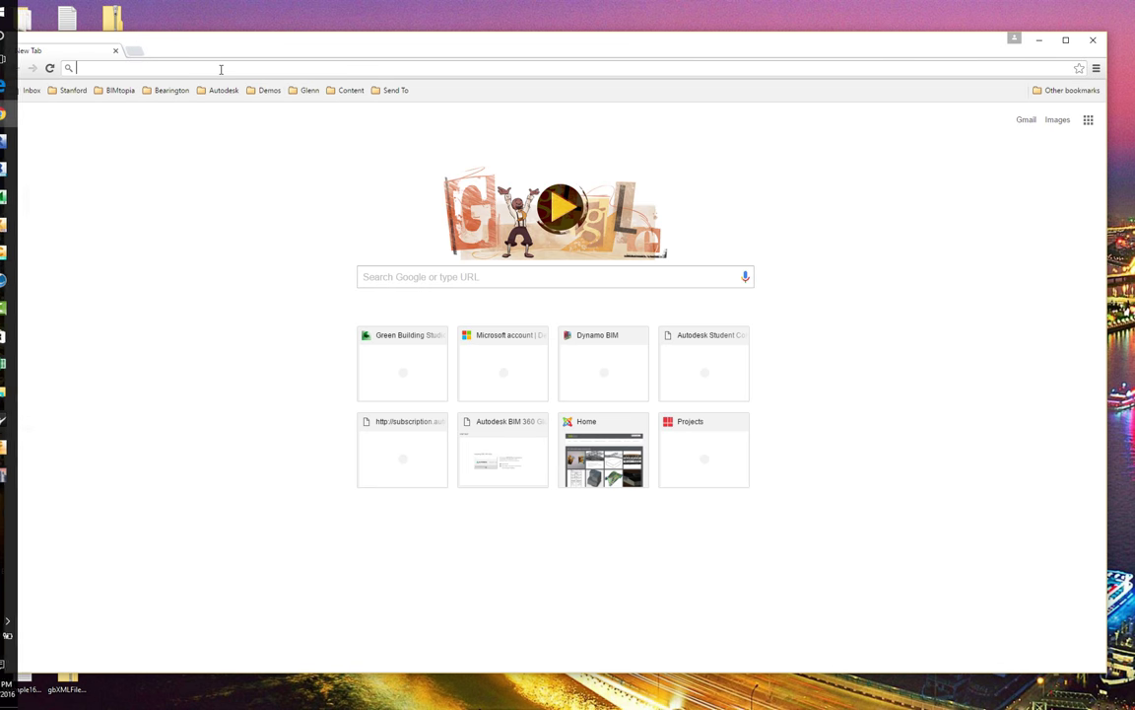
{"action": "type", "text": "b4.a"}
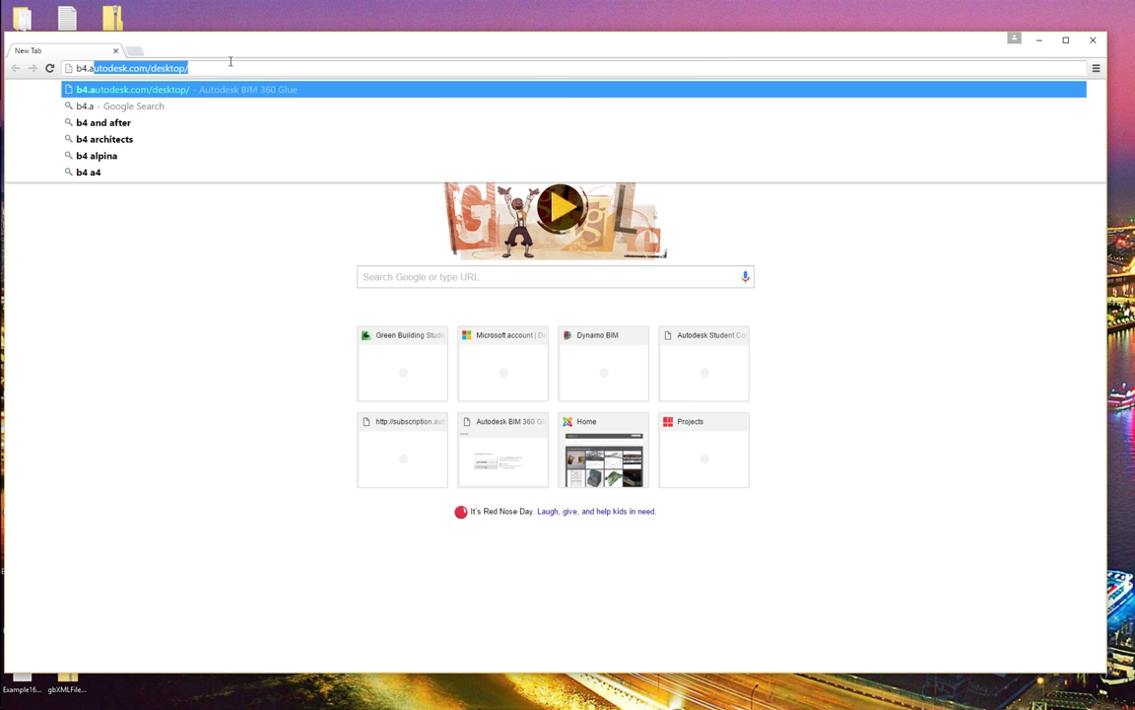
{"action": "key", "text": "End"}
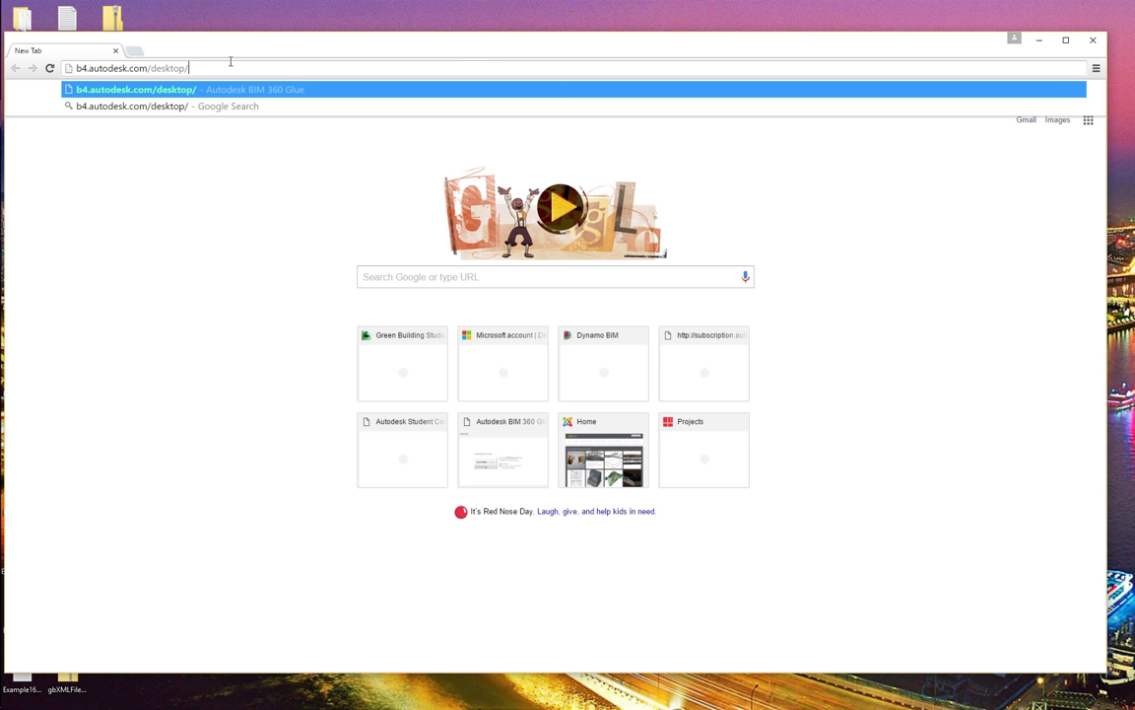
{"action": "key", "text": "Return"}
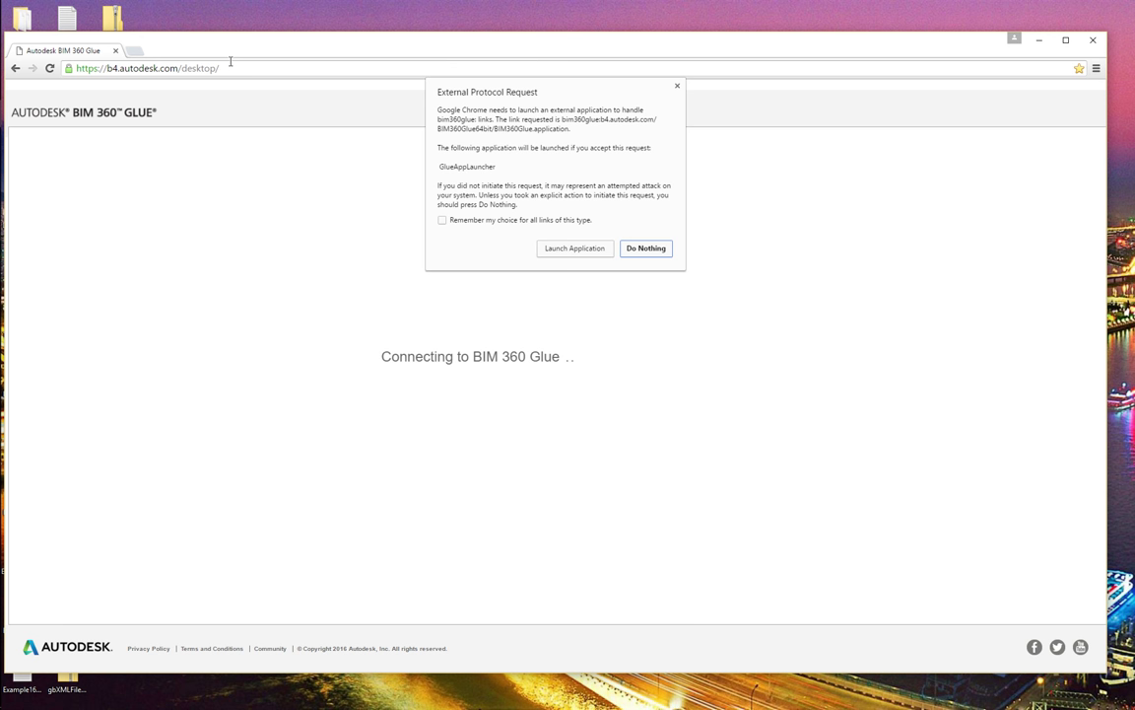
{"action": "left_click", "coordinate": [566, 253]}
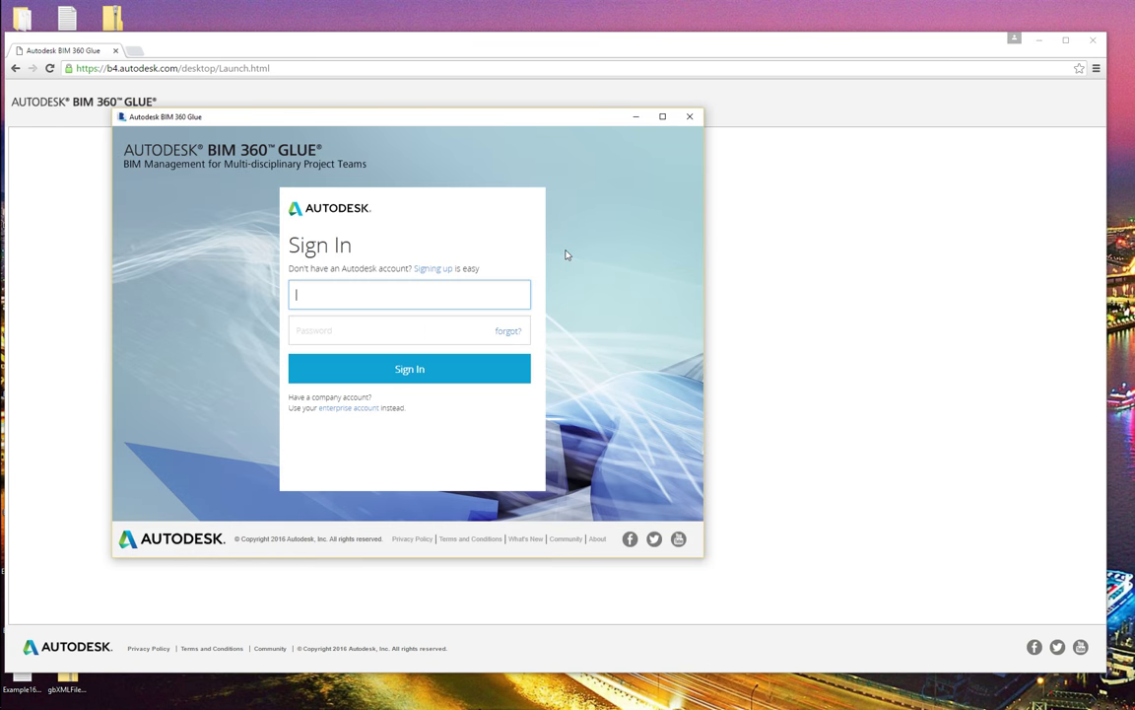
Minimize the browser and close the duplicate BIM 360 Glue window, keeping one sign-in window open
{"action": "left_click", "coordinate": [1039, 41]}
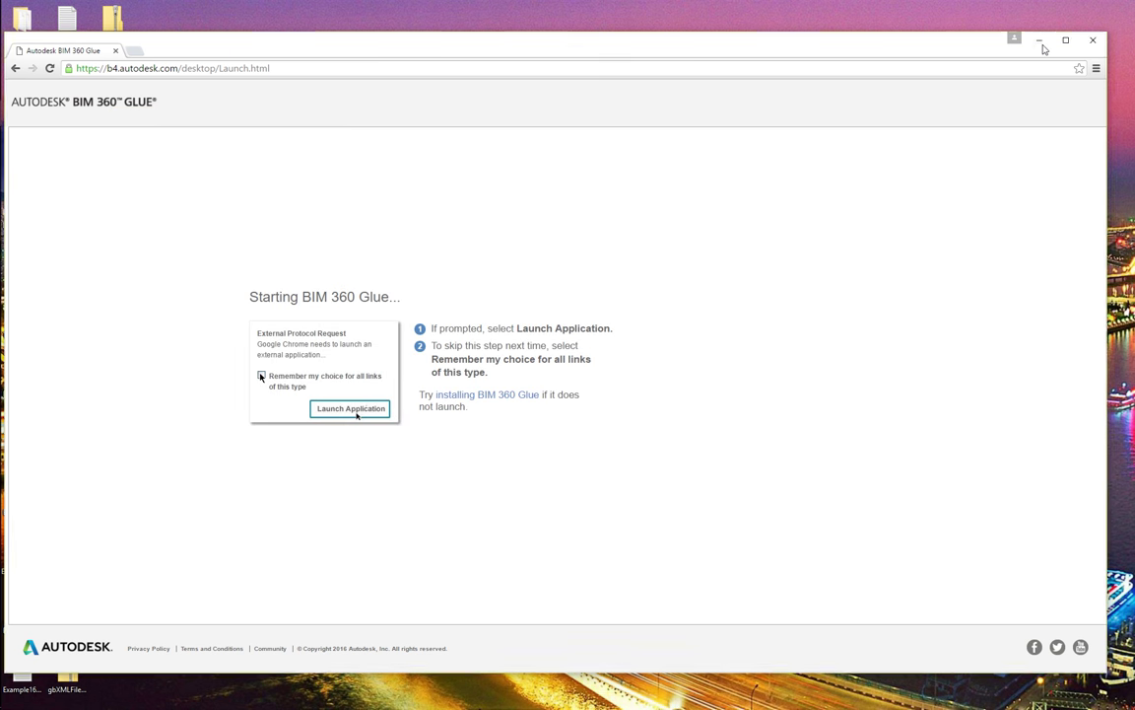
{"action": "left_click", "coordinate": [742, 279]}
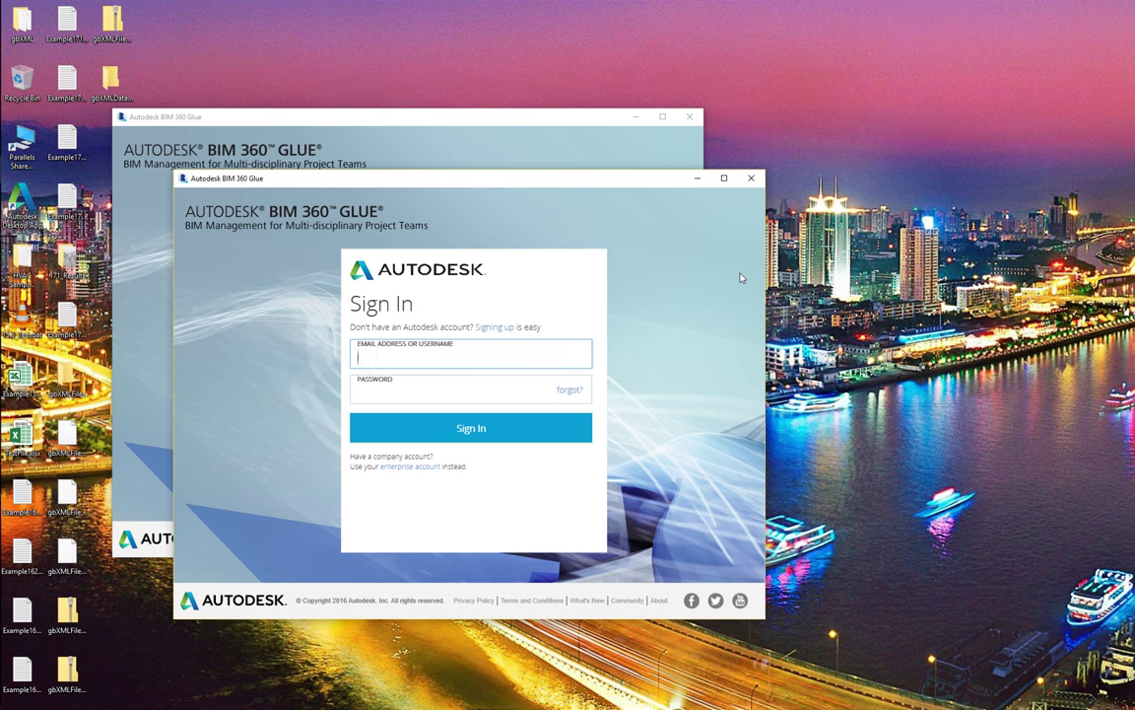
{"action": "left_click", "coordinate": [690, 116]}
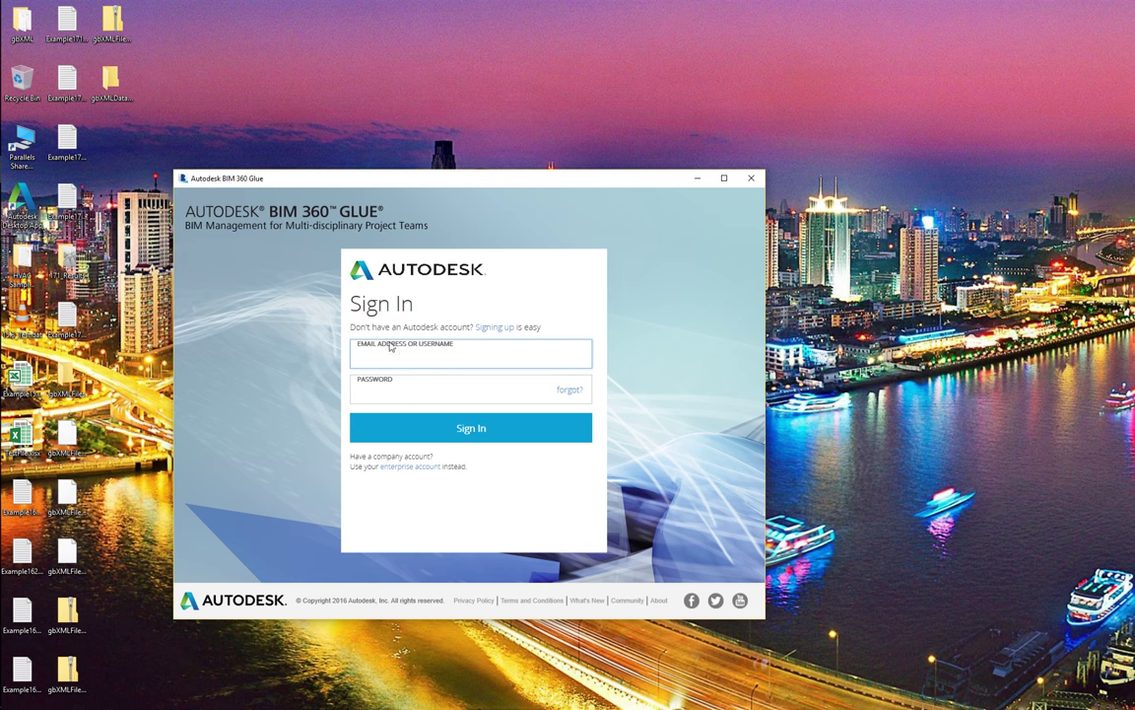
Enter the saved account e-mail and sign in to BIM 360 Glue
{"action": "left_click", "coordinate": [352, 357]}
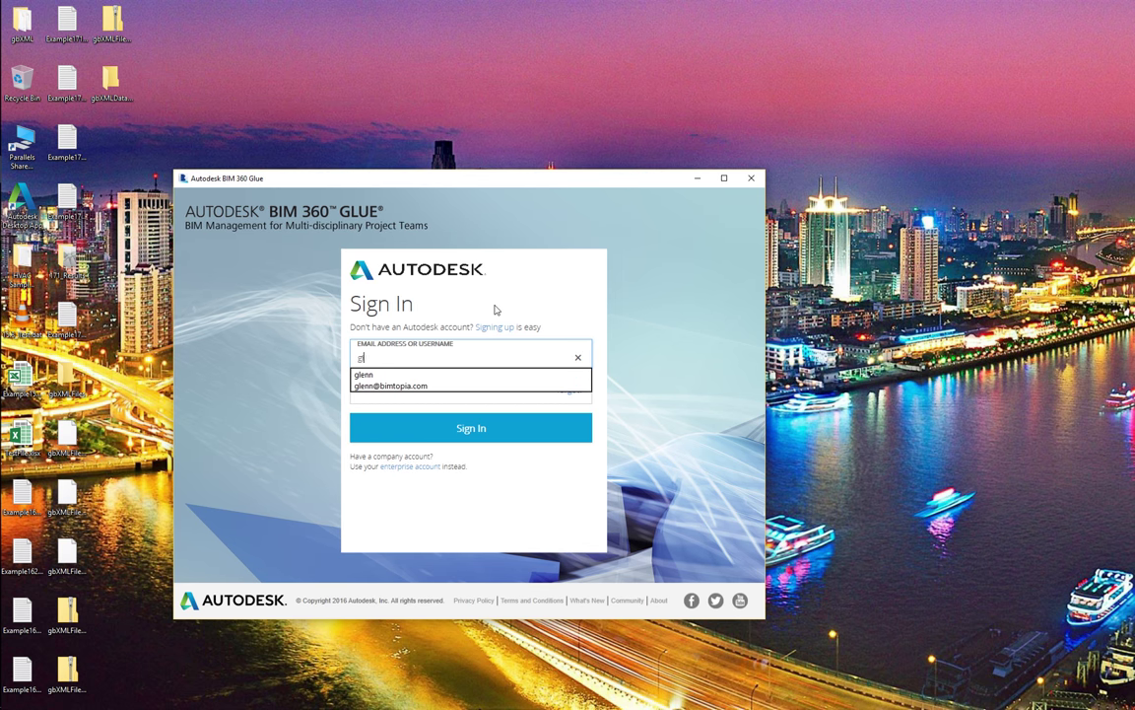
{"action": "type", "text": "glenn"}
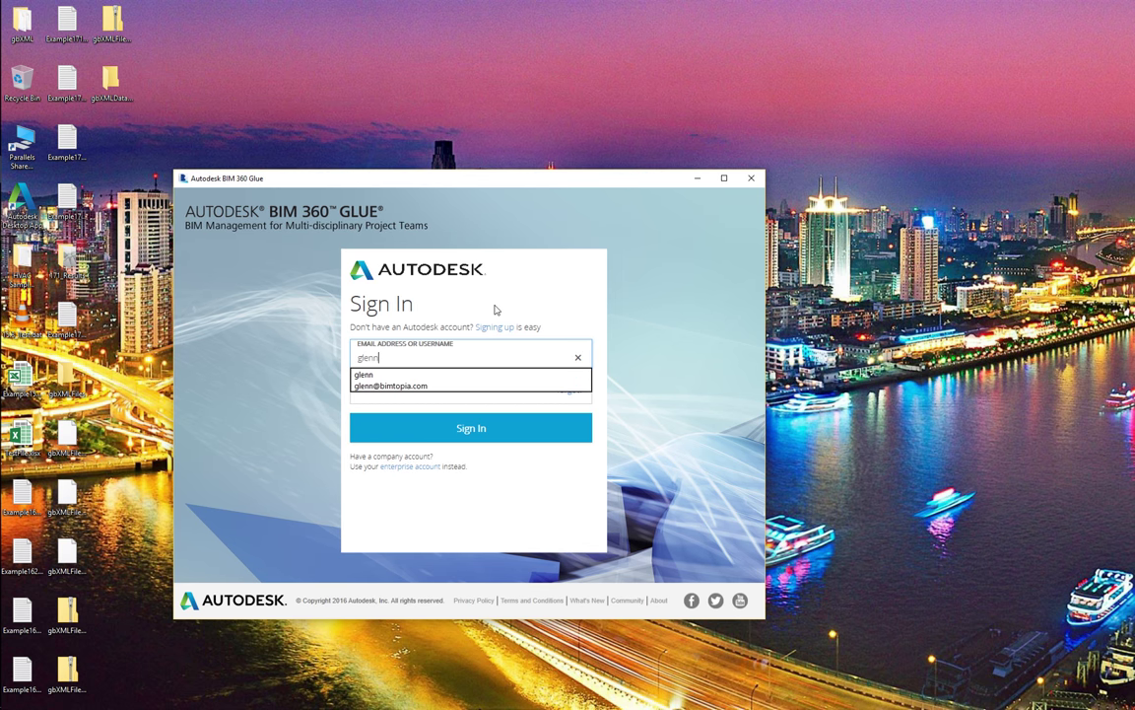
{"action": "left_click", "coordinate": [418, 386]}
{"action": "left_click", "coordinate": [431, 431]}
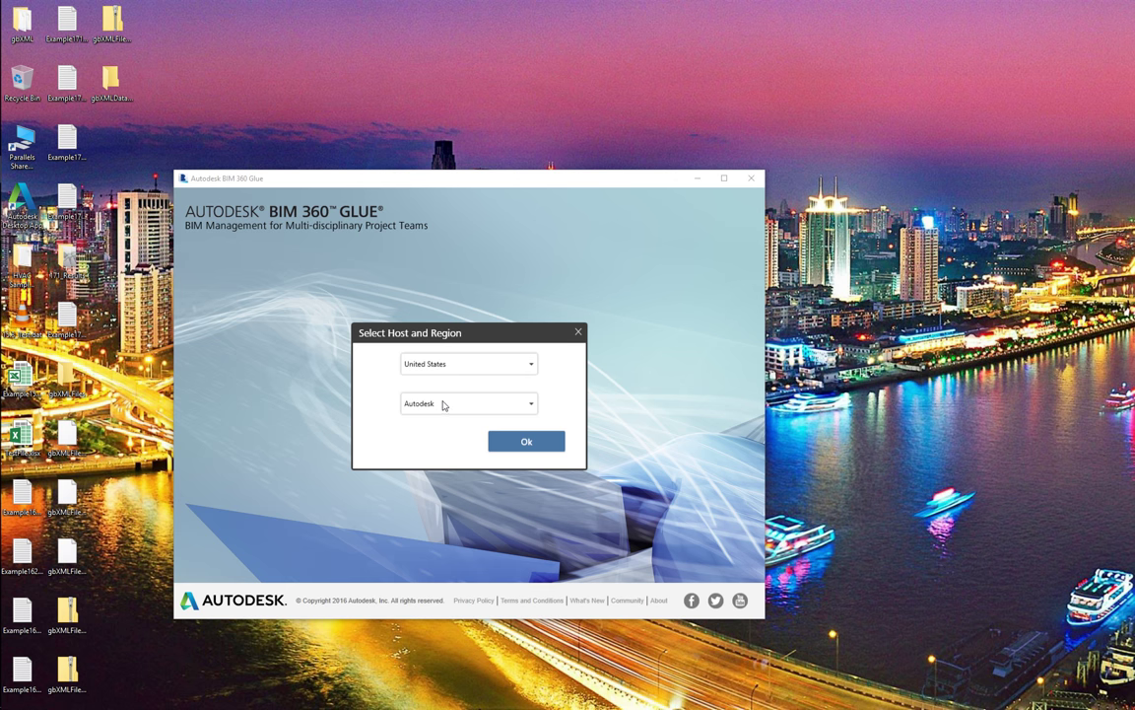
{"action": "left_click", "coordinate": [443, 404]}
{"action": "left_click", "coordinate": [437, 444]}
{"action": "left_click", "coordinate": [525, 444]}
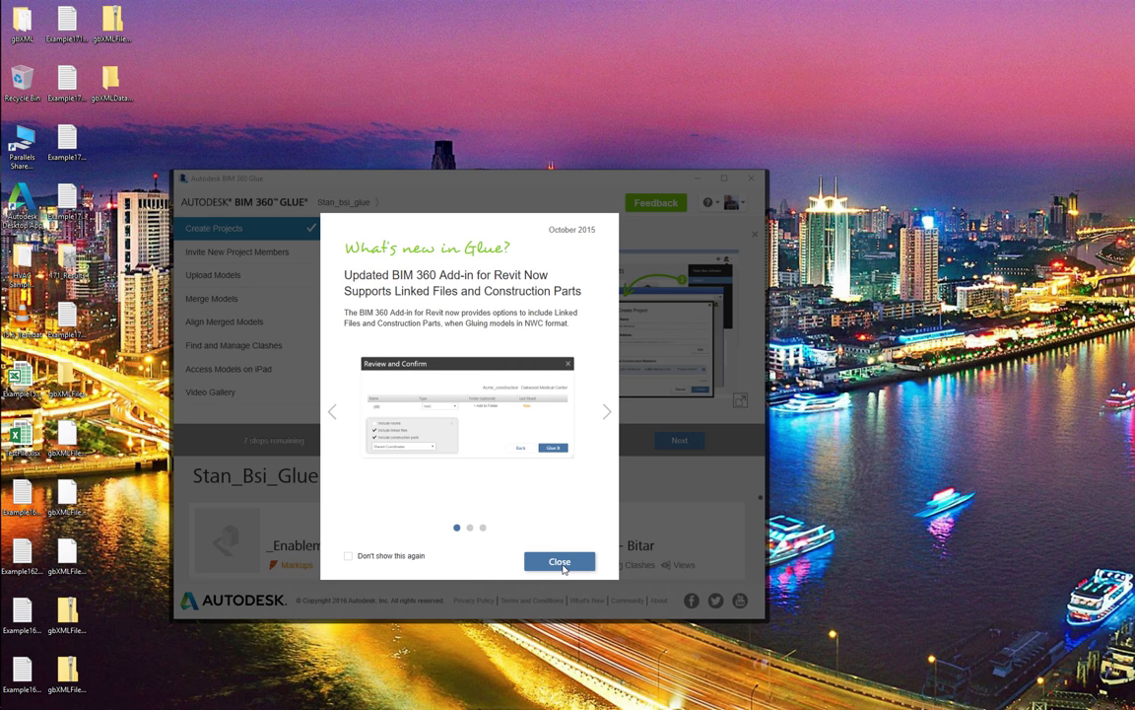
Dismiss the What's new notice and close the Create Projects getting-started guide
{"action": "left_click", "coordinate": [562, 563]}
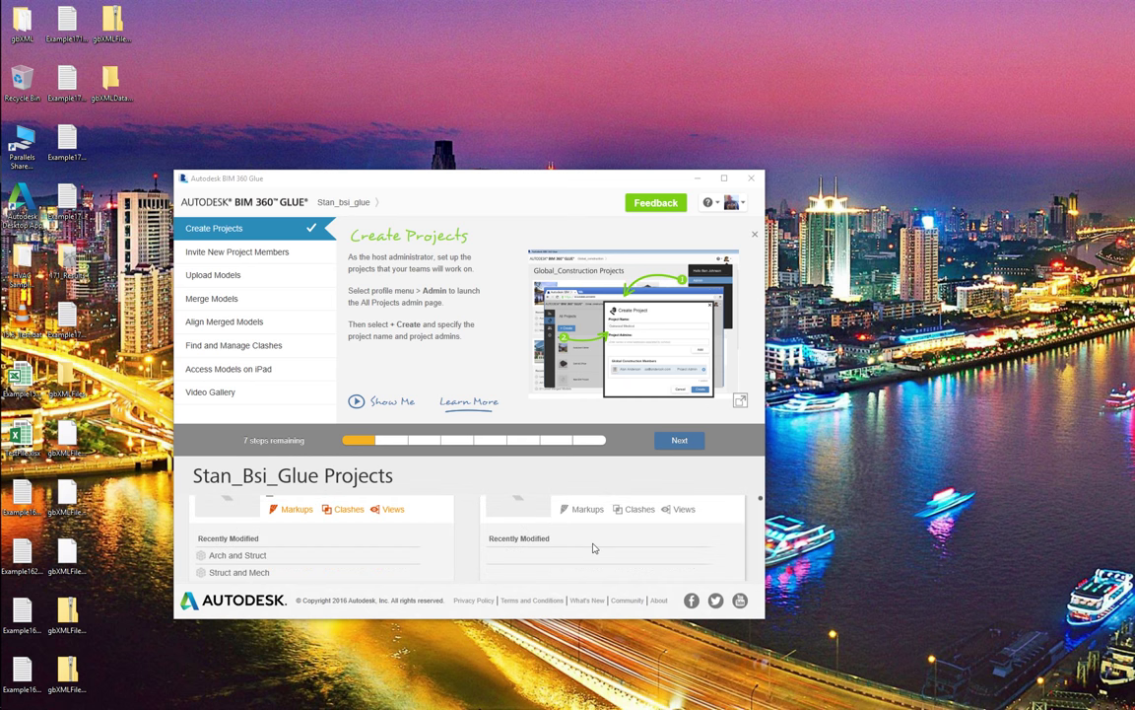
{"action": "left_click", "coordinate": [541, 192]}
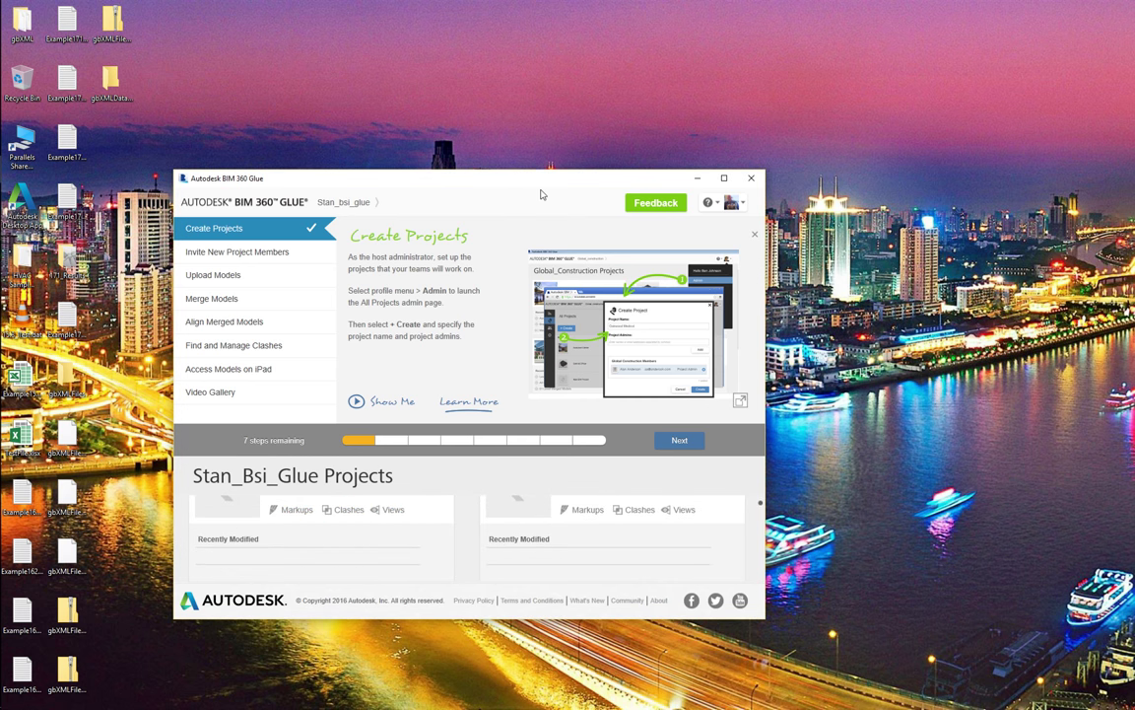
{"action": "left_click", "coordinate": [755, 235]}
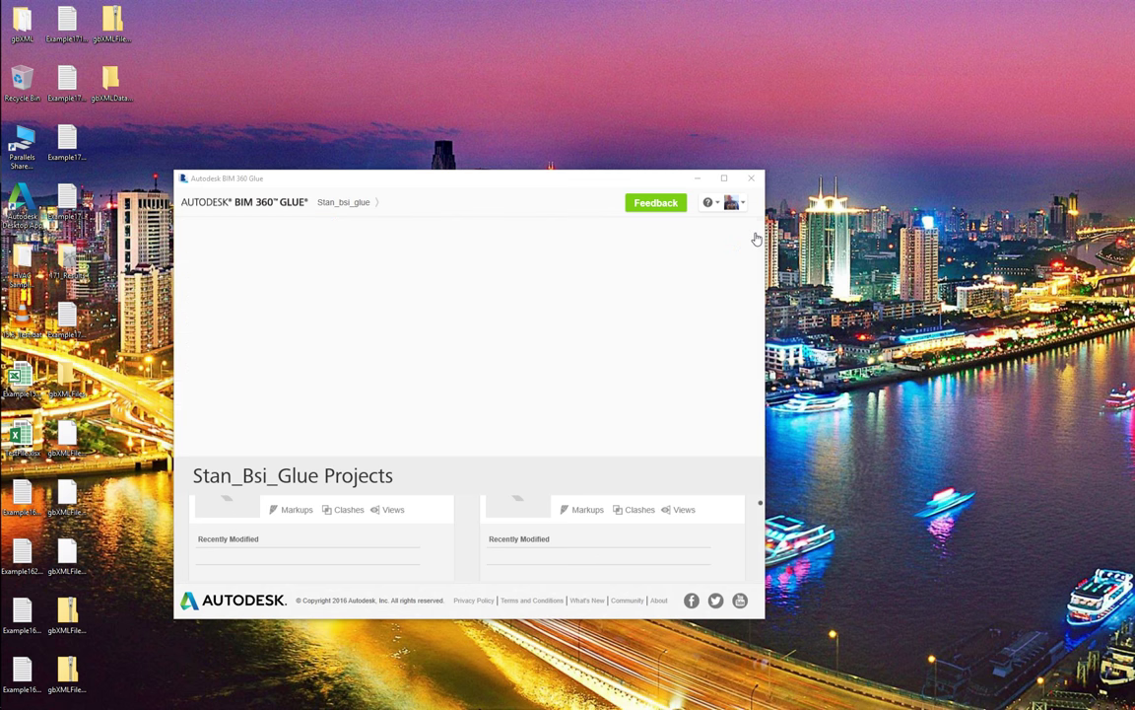
Find and open the Spr 2016 - CEE 220B project whose recently modified models include 3D Coordination.nwc
{"action": "scroll", "coordinate": [499, 451], "scroll_direction": "down", "scroll_amount": 4}
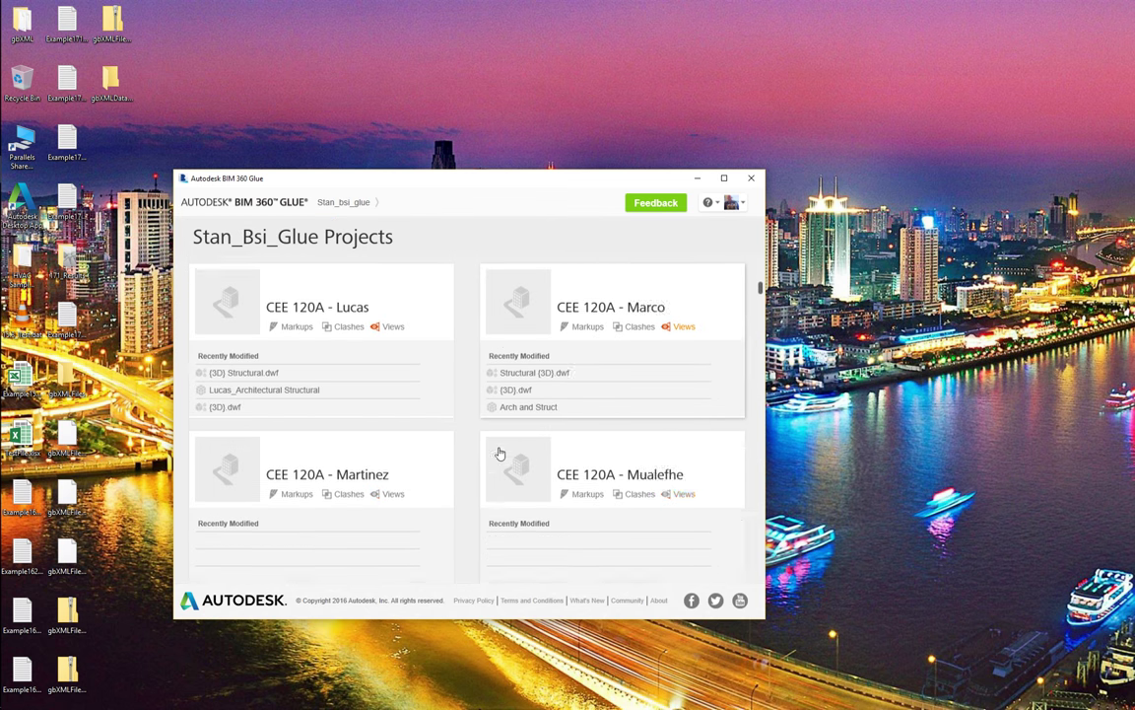
{"action": "scroll", "coordinate": [500, 452], "scroll_direction": "down", "scroll_amount": 10}
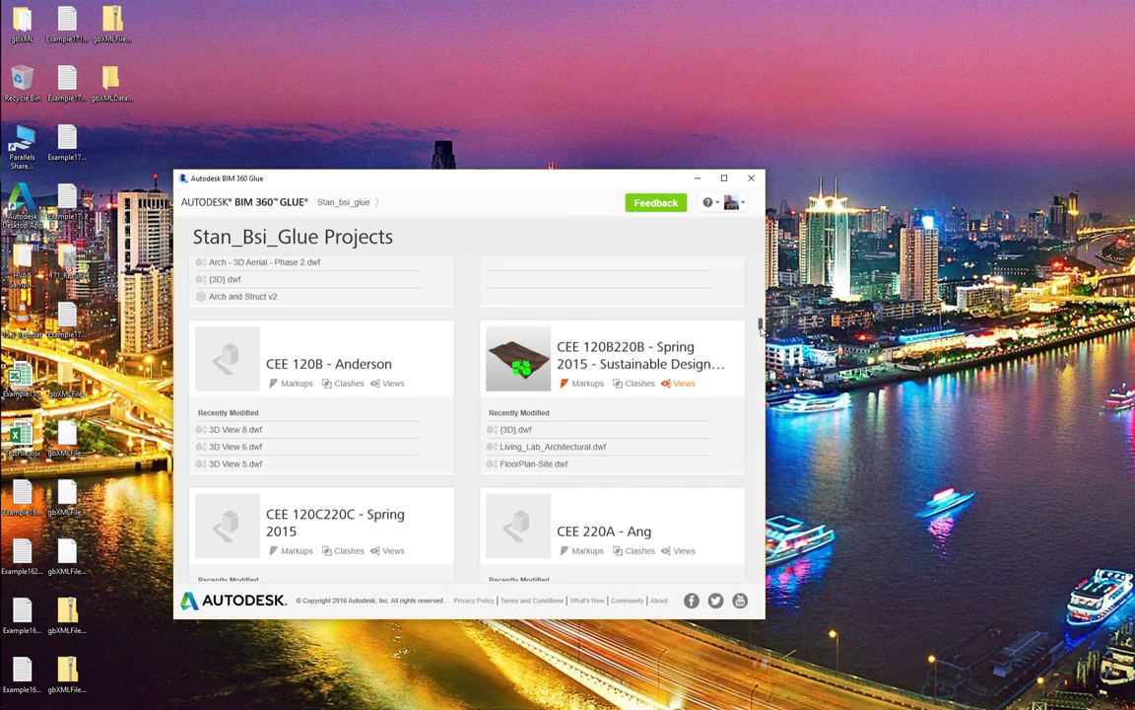
{"action": "scroll", "coordinate": [760, 370], "scroll_direction": "down", "scroll_amount": 1}
{"action": "scroll", "coordinate": [760, 369], "scroll_direction": "down", "scroll_amount": 15}
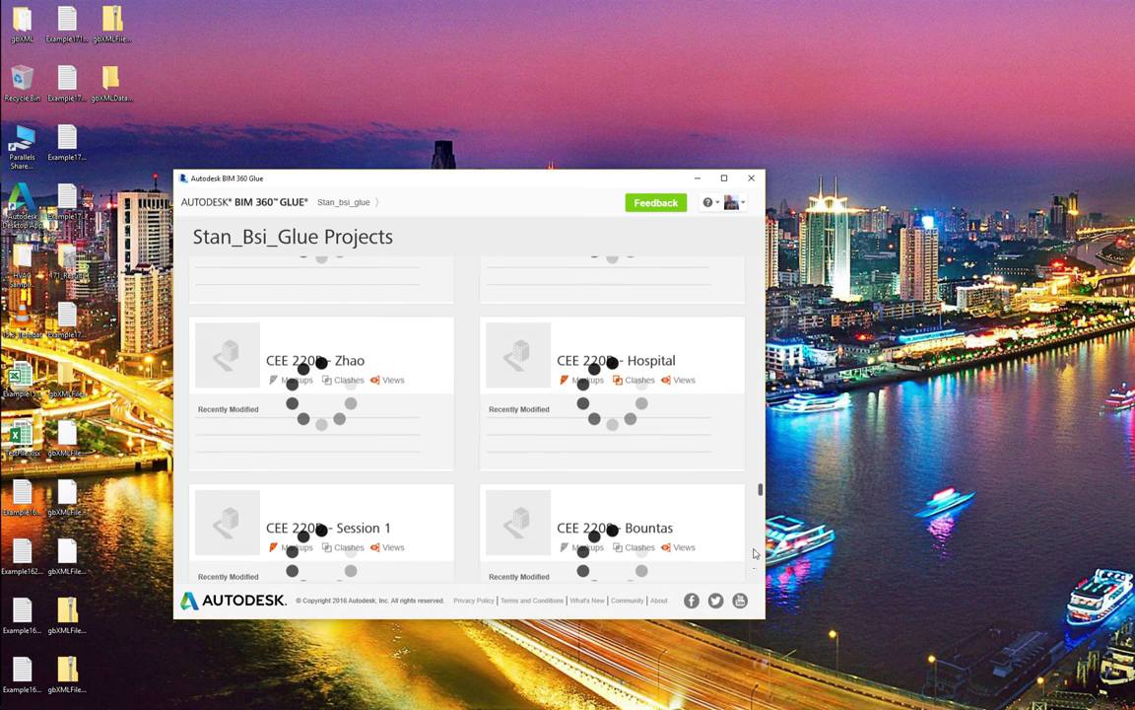
{"action": "scroll", "coordinate": [754, 574], "scroll_direction": "down", "scroll_amount": 10}
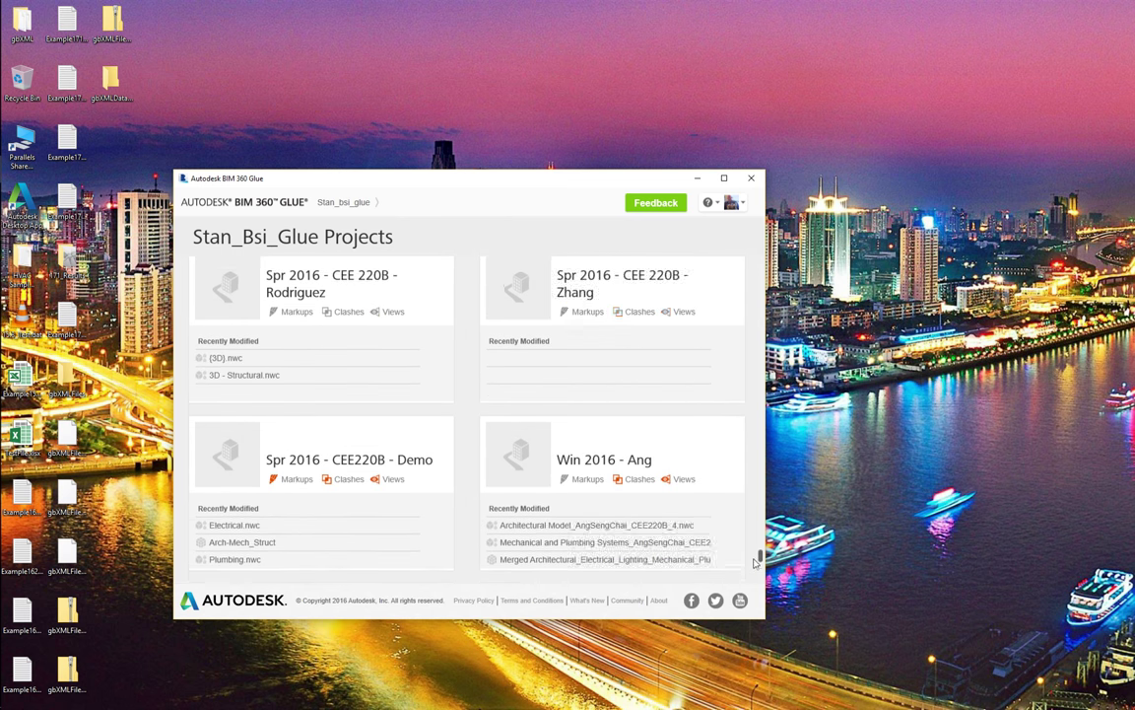
{"action": "left_click_drag", "start_coordinate": [755, 560], "coordinate": [751, 537]}
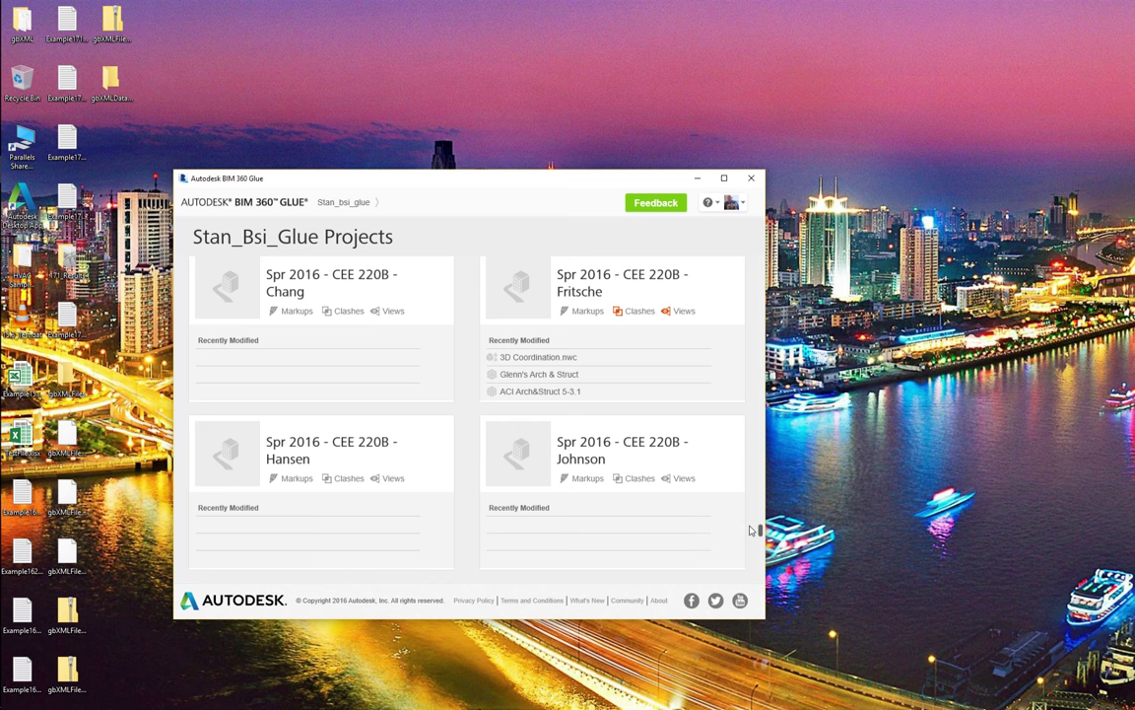
{"action": "scroll", "coordinate": [749, 535], "scroll_direction": "up", "scroll_amount": 2}
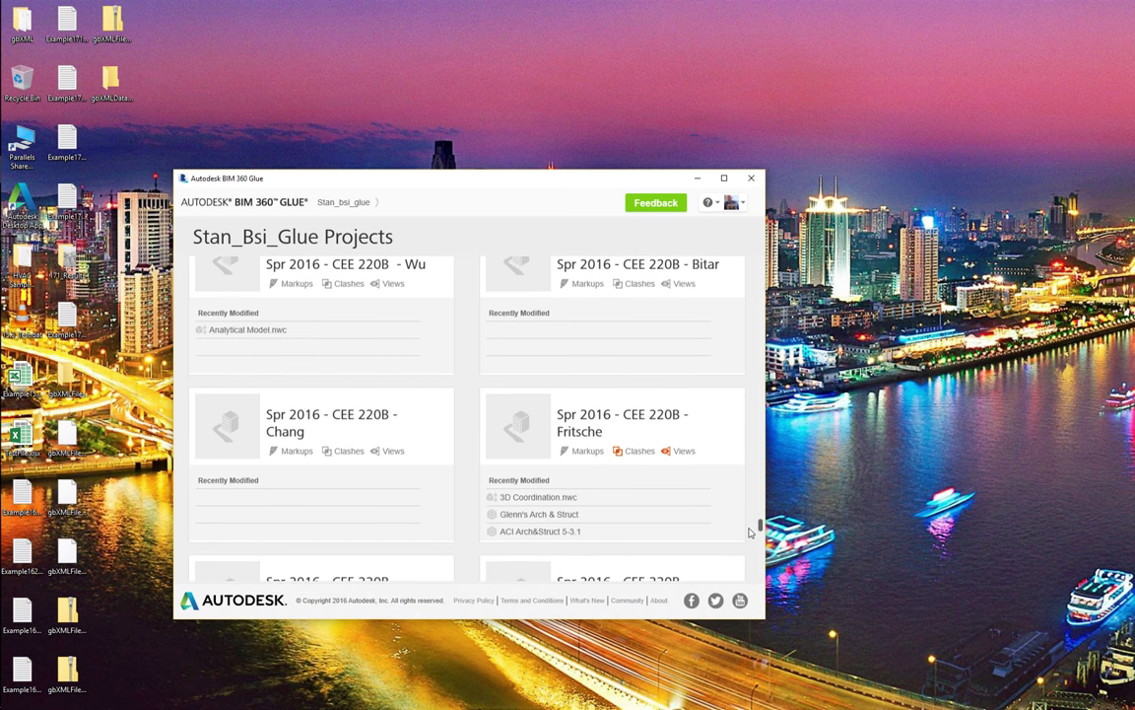
{"action": "scroll", "coordinate": [749, 532], "scroll_direction": "up", "scroll_amount": 1}
{"action": "scroll", "coordinate": [749, 532], "scroll_direction": "down", "scroll_amount": 2}
{"action": "scroll", "coordinate": [749, 532], "scroll_direction": "up", "scroll_amount": 1}
{"action": "scroll", "coordinate": [749, 533], "scroll_direction": "up", "scroll_amount": 3}
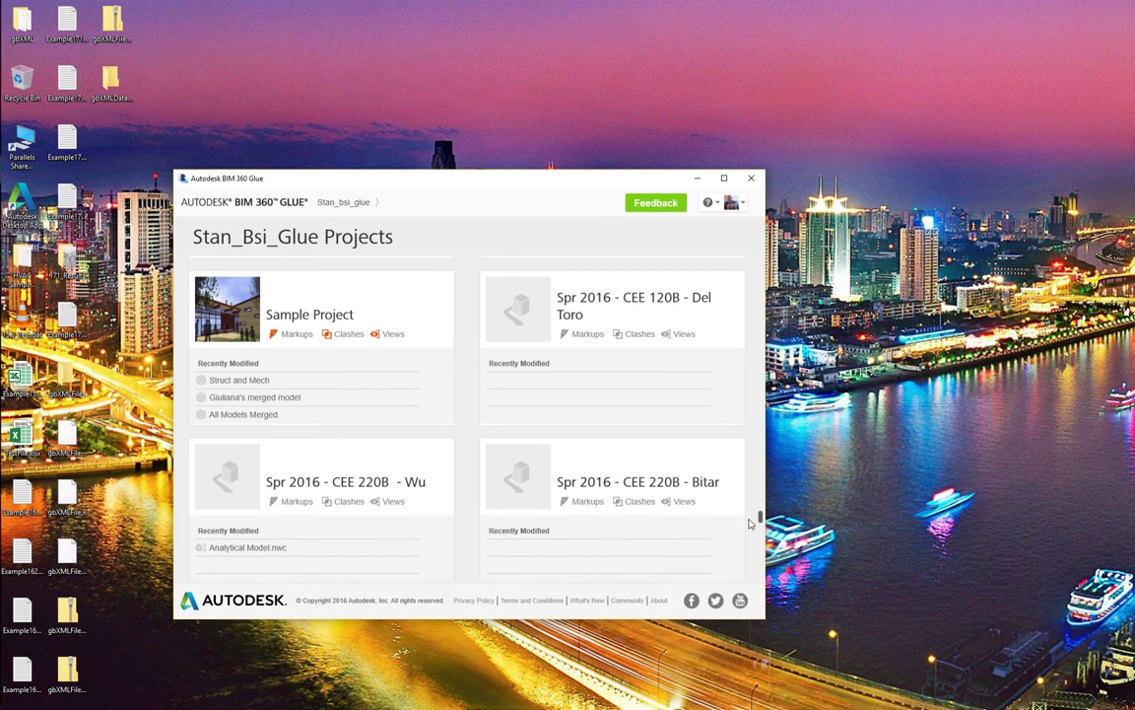
{"action": "scroll", "coordinate": [749, 524], "scroll_direction": "up", "scroll_amount": 1}
{"action": "scroll", "coordinate": [749, 523], "scroll_direction": "up", "scroll_amount": 2}
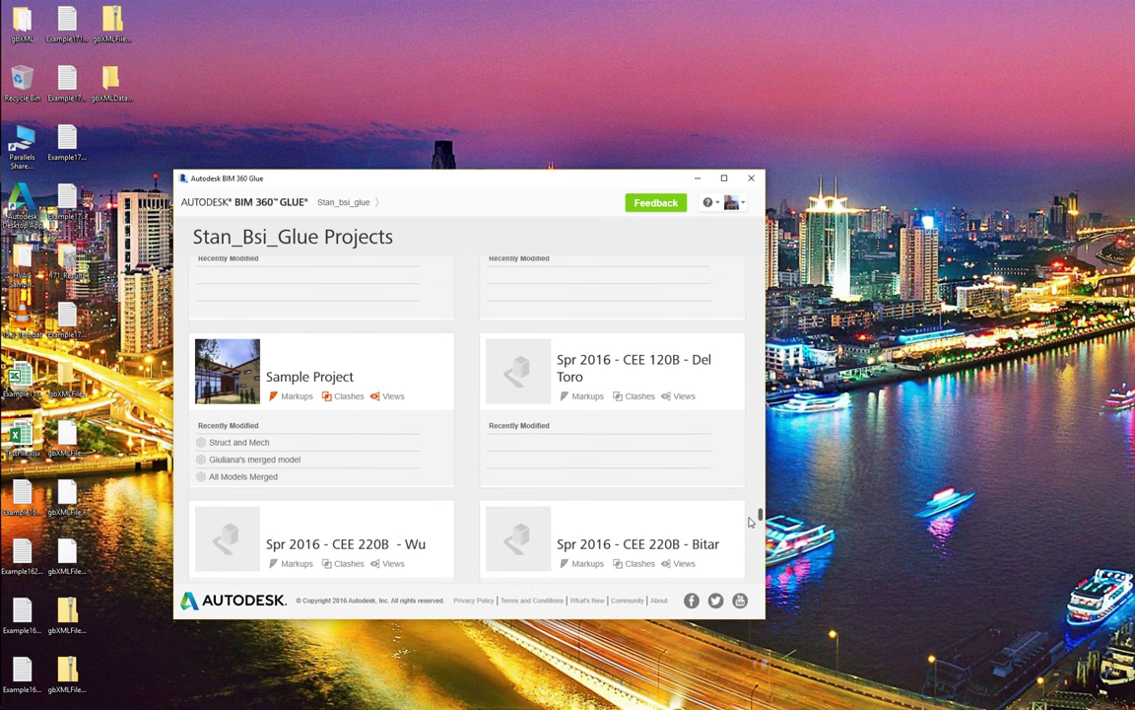
{"action": "scroll", "coordinate": [749, 521], "scroll_direction": "down", "scroll_amount": 3}
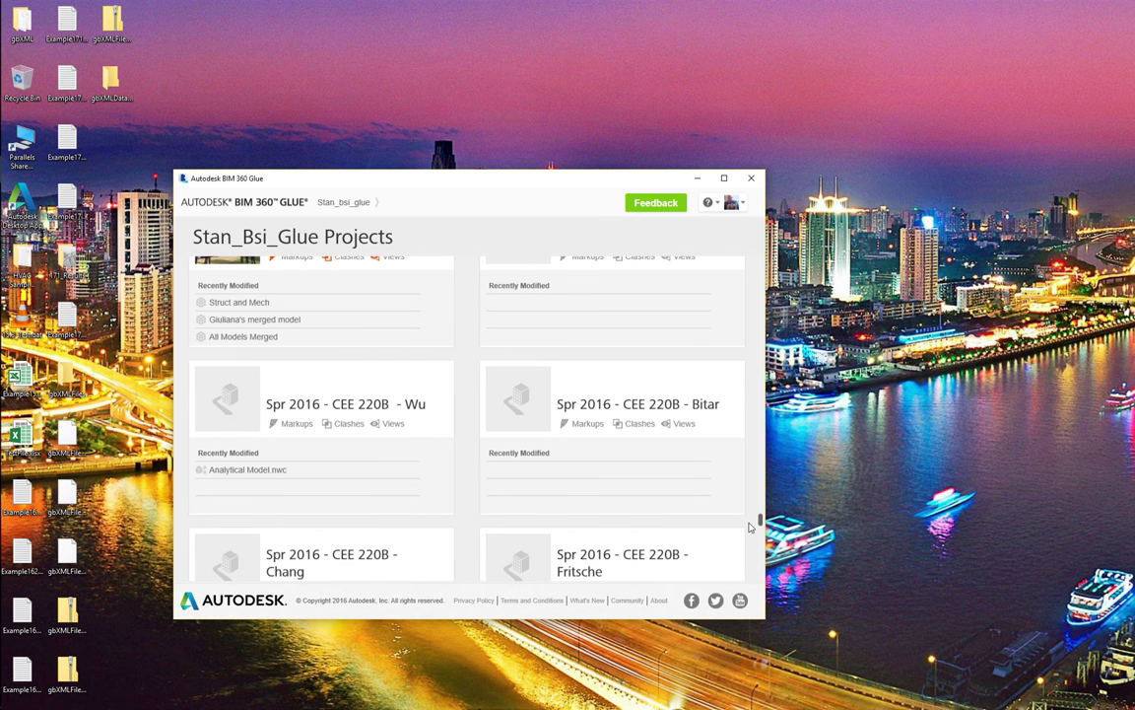
{"action": "scroll", "coordinate": [749, 532], "scroll_direction": "down", "scroll_amount": 2}
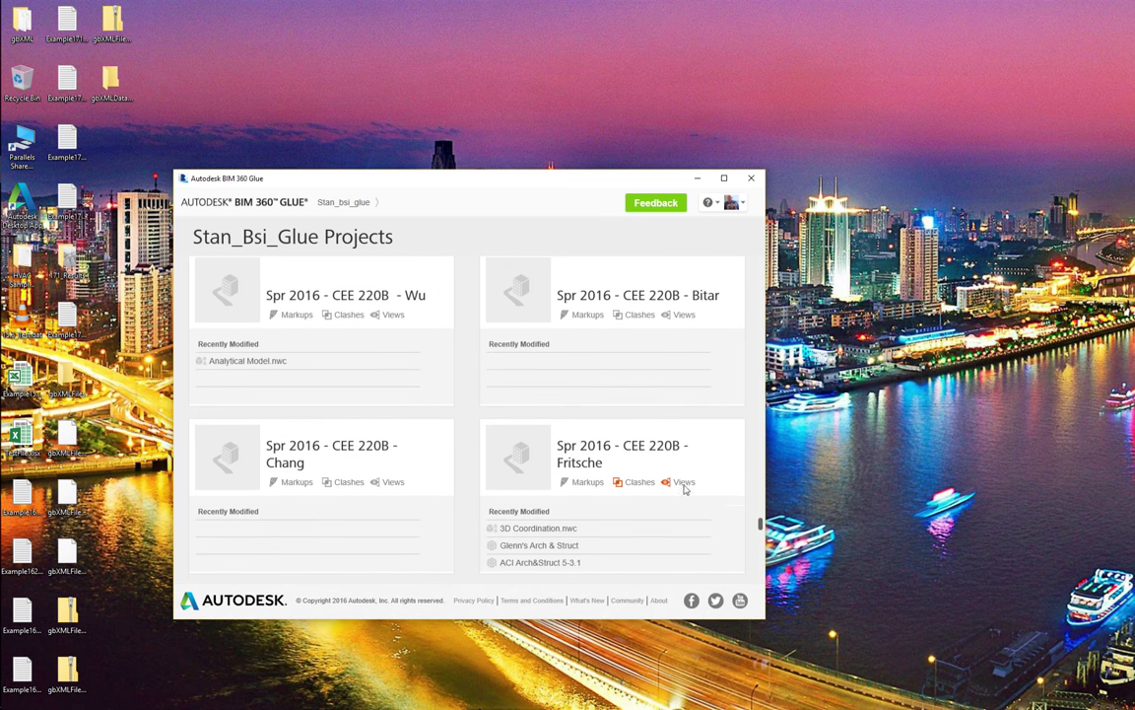
{"action": "left_click", "coordinate": [625, 449]}
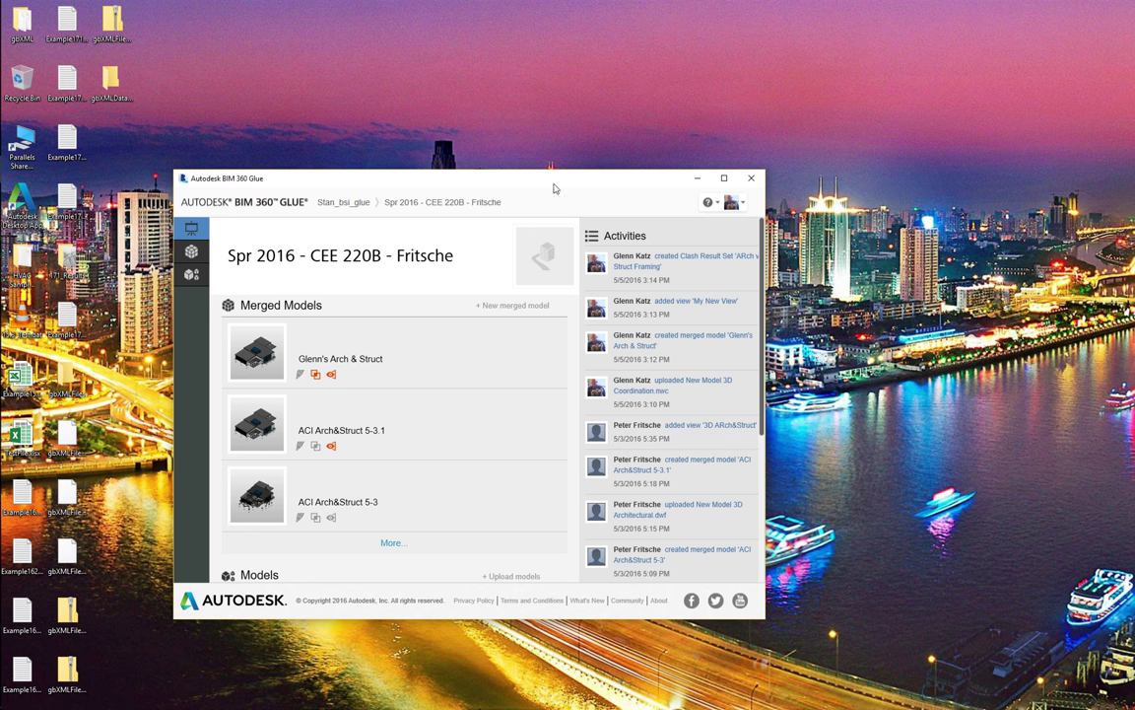
Move and enlarge the application window, and review the project's merged models and uploaded models
{"action": "left_click_drag", "start_coordinate": [534, 180], "coordinate": [561, 82]}
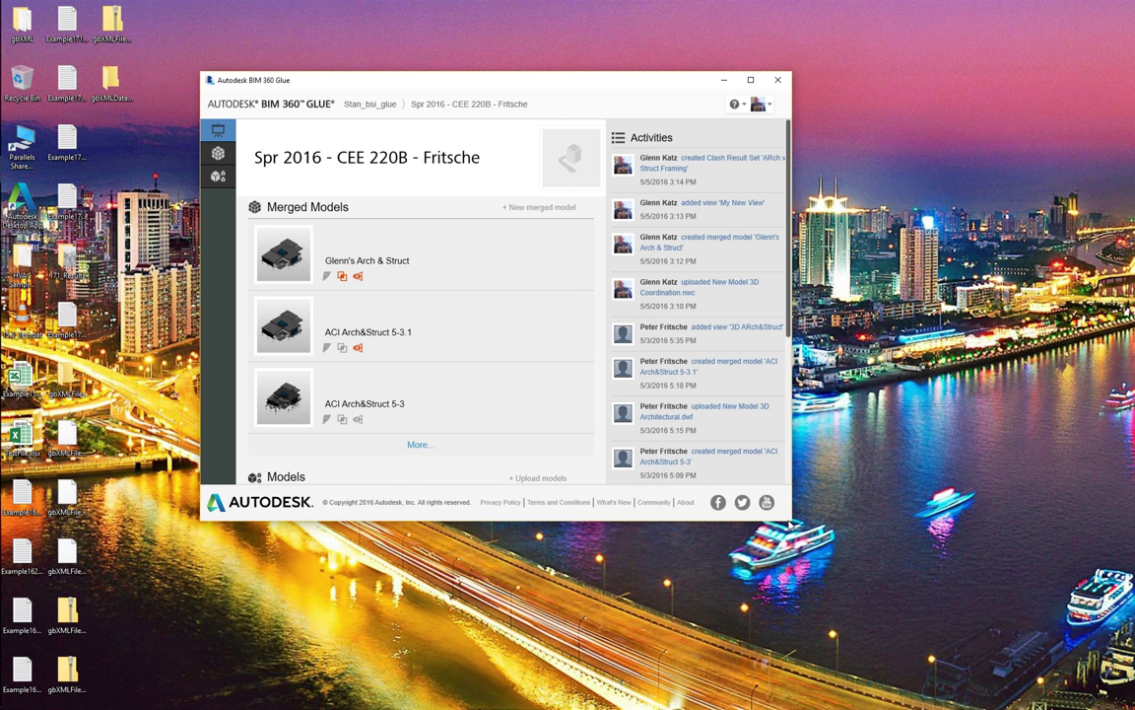
{"action": "left_click_drag", "start_coordinate": [791, 520], "coordinate": [838, 651]}
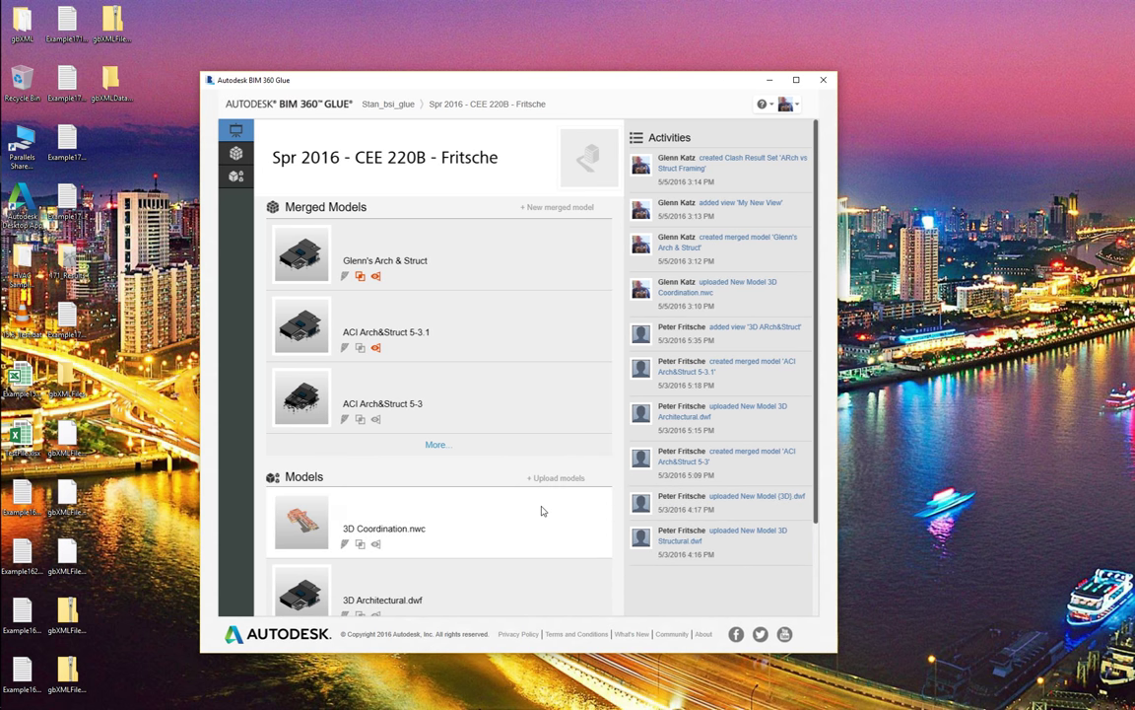
{"action": "scroll", "coordinate": [541, 511], "scroll_direction": "down", "scroll_amount": 2}
{"action": "scroll", "coordinate": [541, 510], "scroll_direction": "up", "scroll_amount": 2}
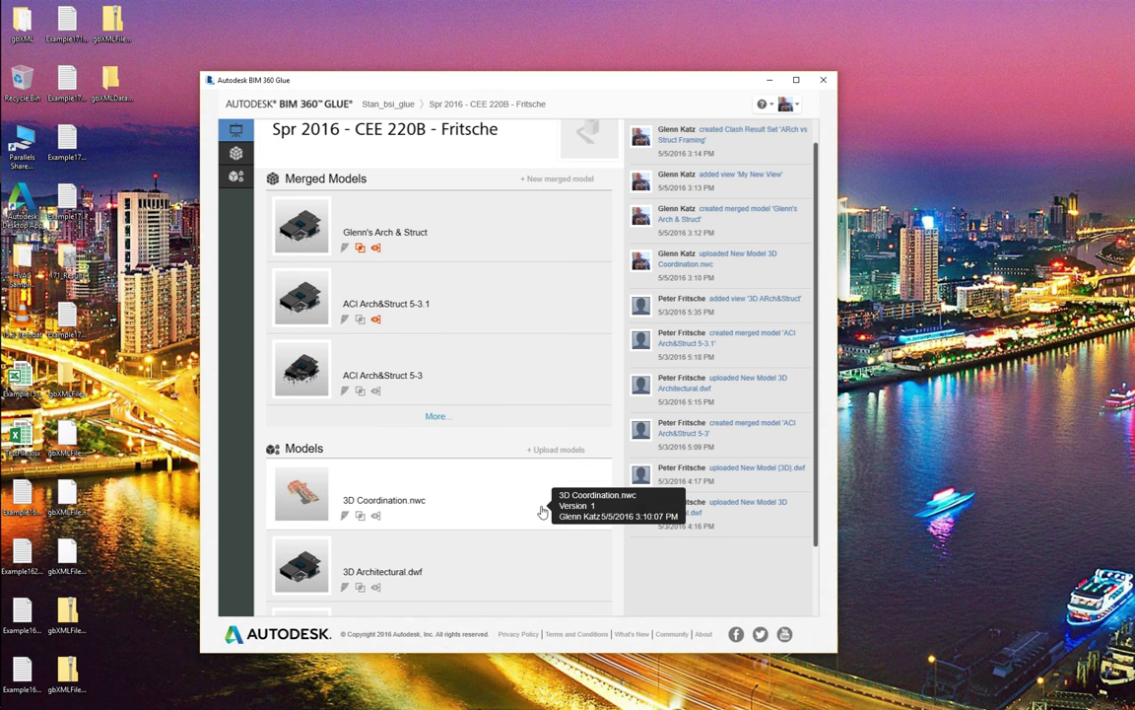
{"action": "scroll", "coordinate": [541, 511], "scroll_direction": "down", "scroll_amount": 2}
{"action": "scroll", "coordinate": [541, 510], "scroll_direction": "up", "scroll_amount": 3}
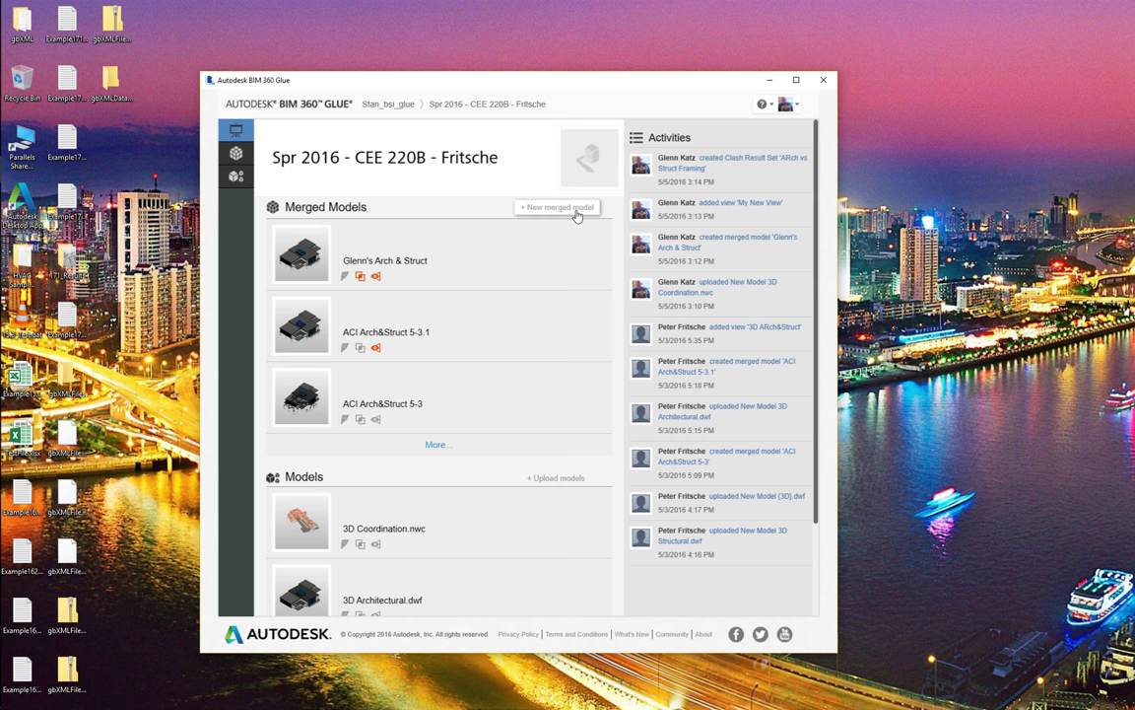
Start a new merged model and select 3D Architectural.dwf and 3D Structural.dwf from the Models folder
{"action": "left_click", "coordinate": [538, 210]}
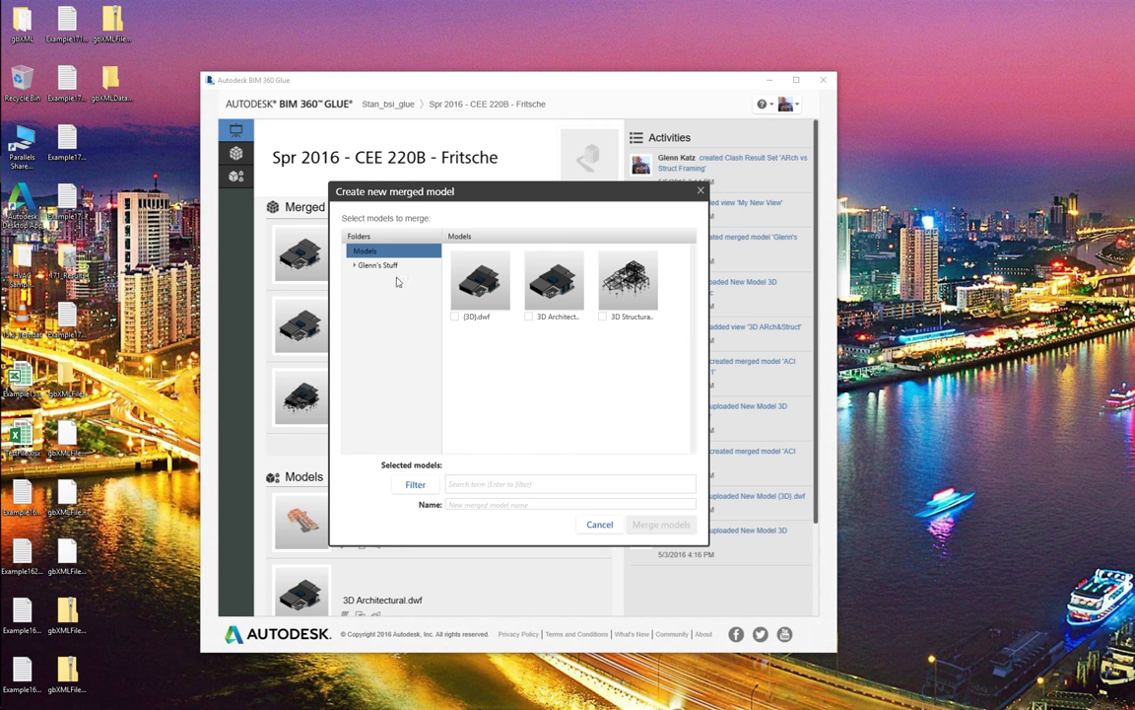
{"action": "left_click", "coordinate": [357, 267]}
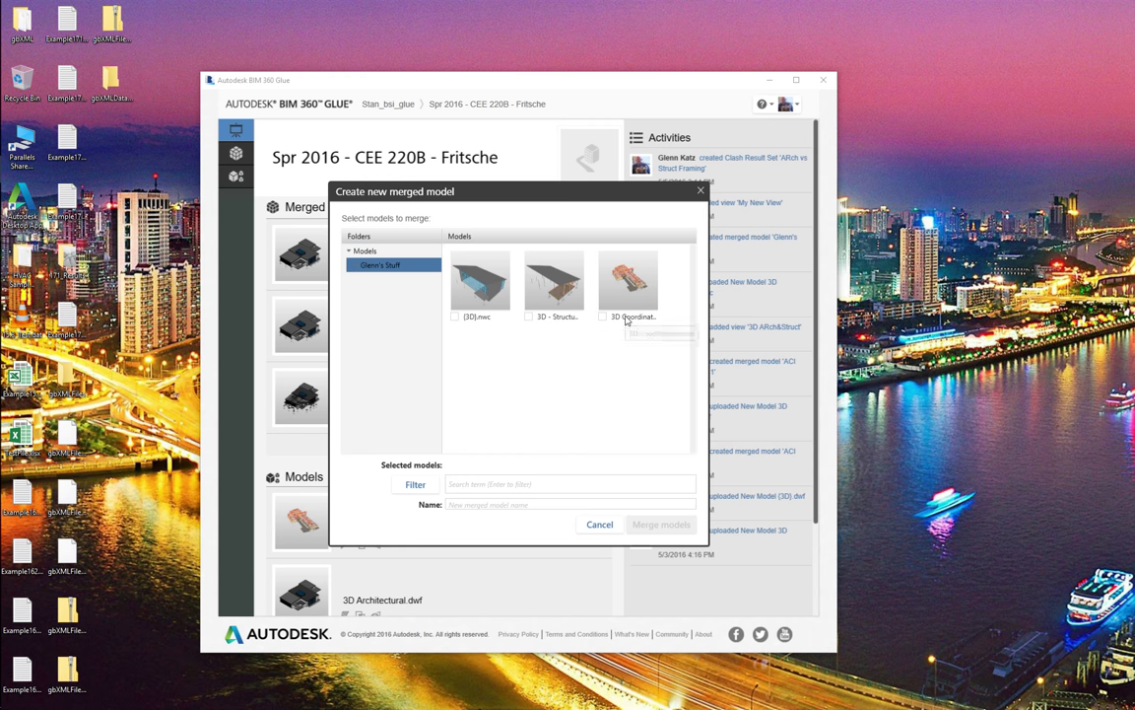
{"action": "left_click", "coordinate": [350, 252]}
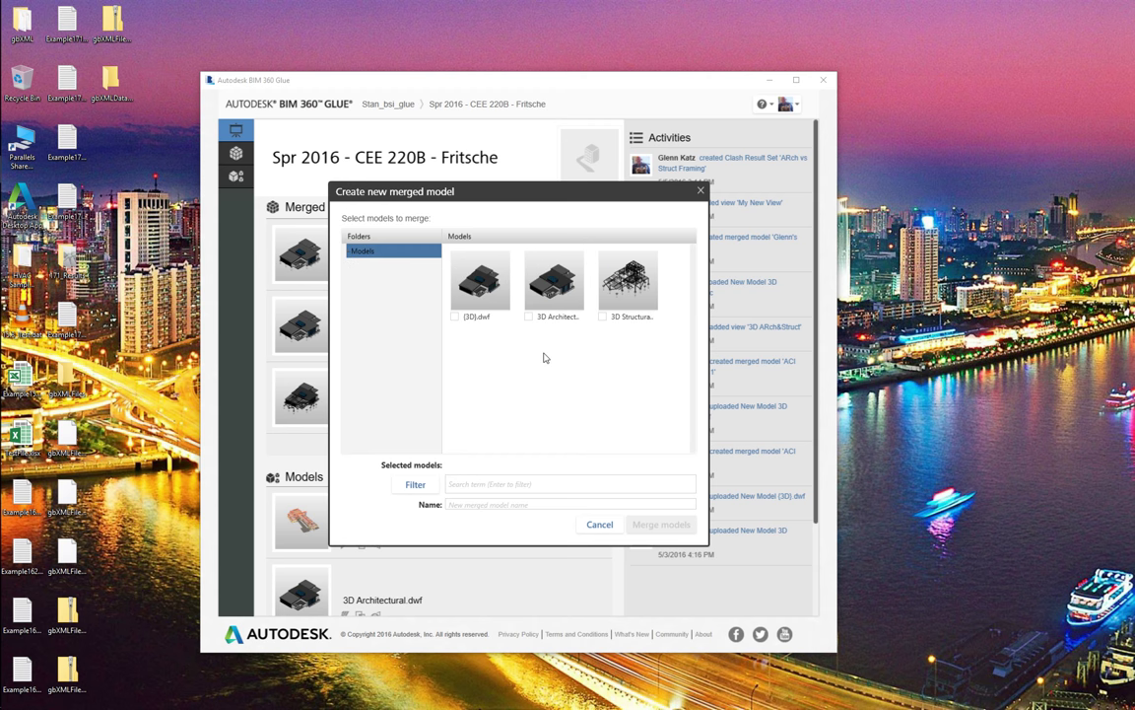
{"action": "left_click", "coordinate": [529, 317]}
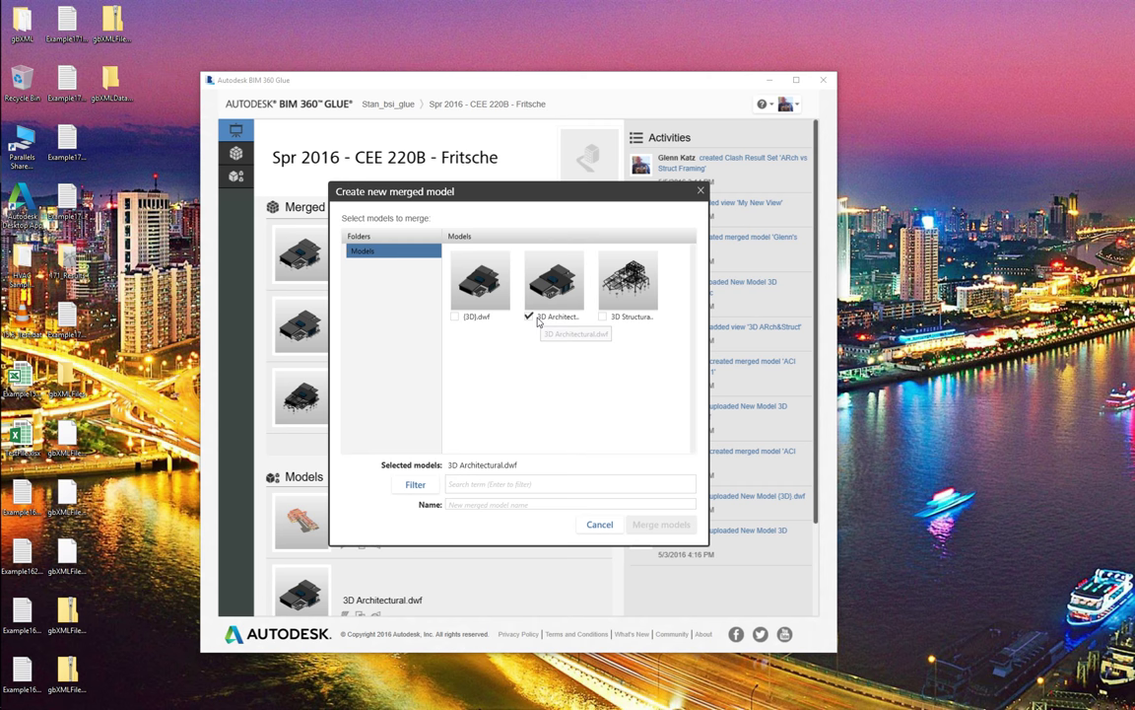
{"action": "left_click", "coordinate": [602, 316]}
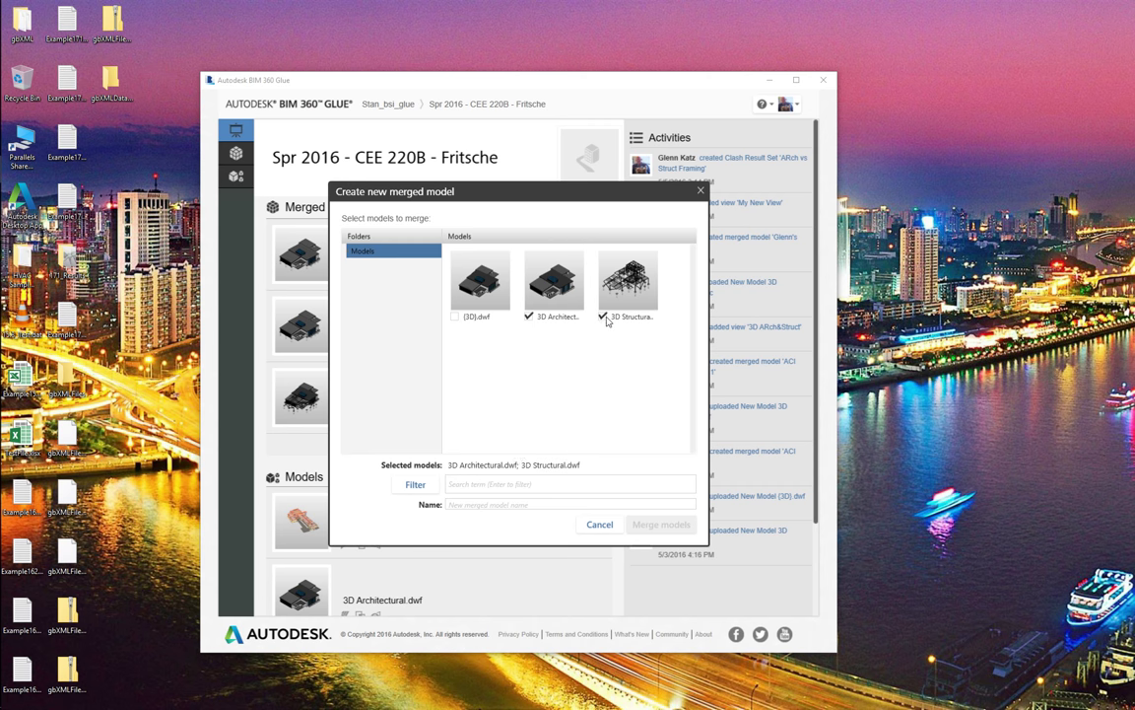
Name the merged model "Arch Struct Integrated" and merge the selected models
{"action": "left_click", "coordinate": [499, 505]}
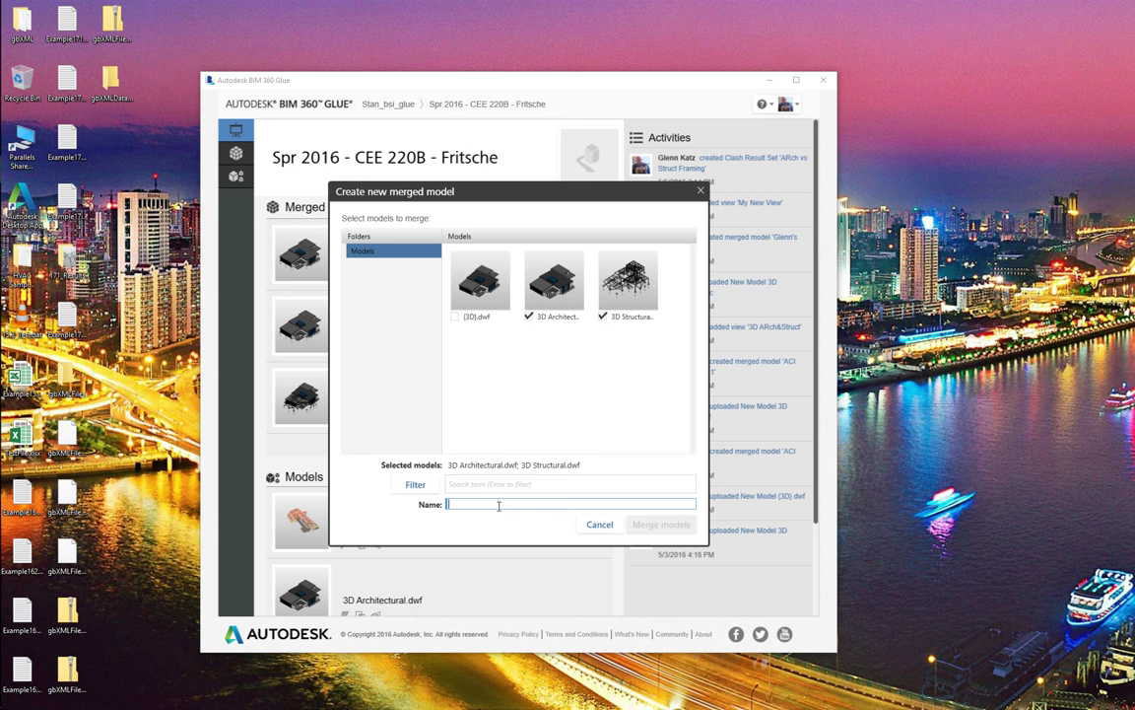
{"action": "type", "text": "Arch"}
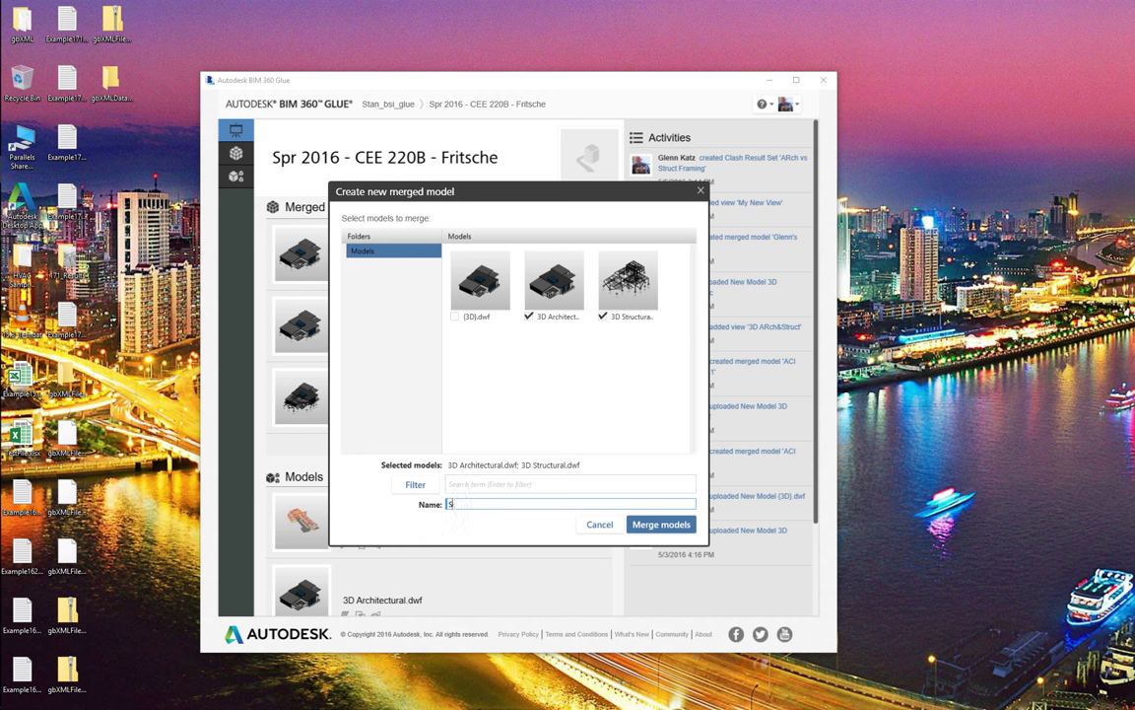
{"action": "type", "text": " Struct Integrated"}
{"action": "left_click", "coordinate": [666, 523]}
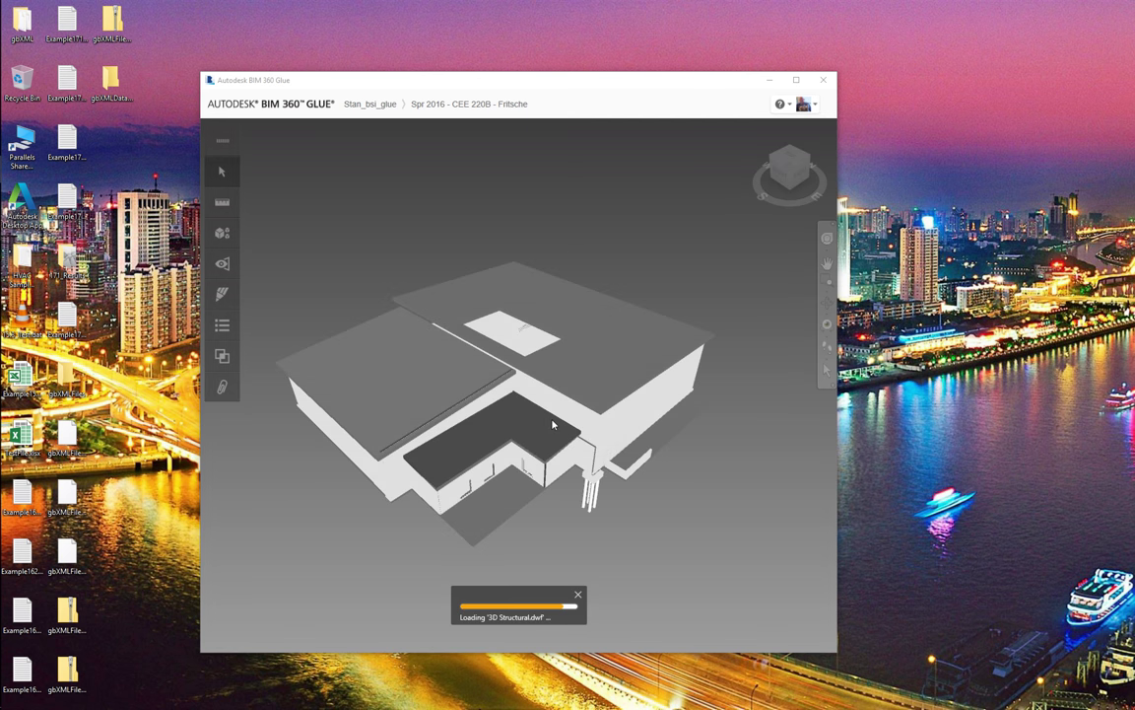
Maximize the application window and orbit the merged building to face its large glazed facade, using the steering wheel
{"action": "left_click", "coordinate": [802, 104]}
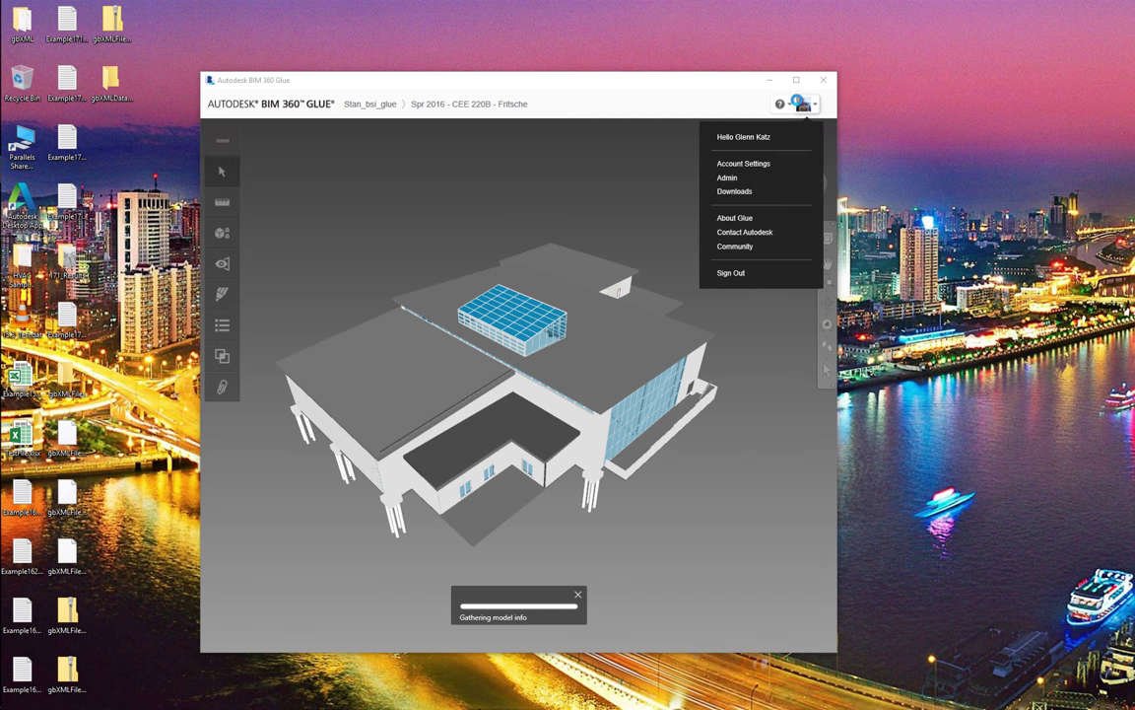
{"action": "left_click", "coordinate": [796, 81]}
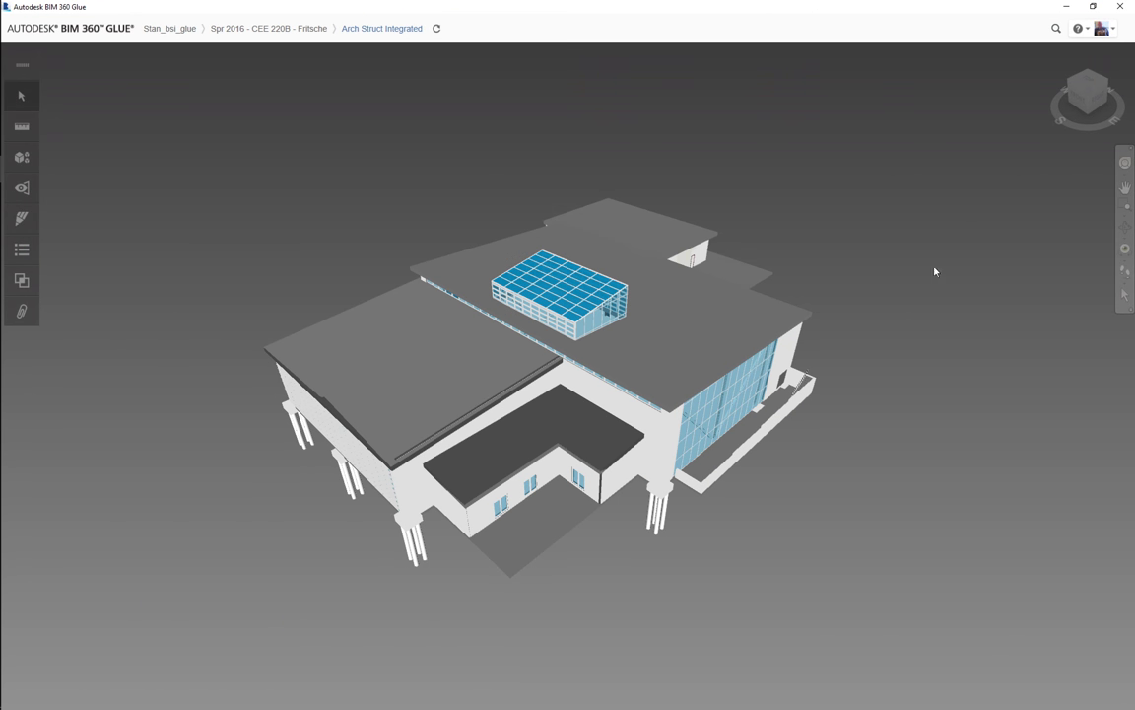
{"action": "left_click", "coordinate": [1125, 163]}
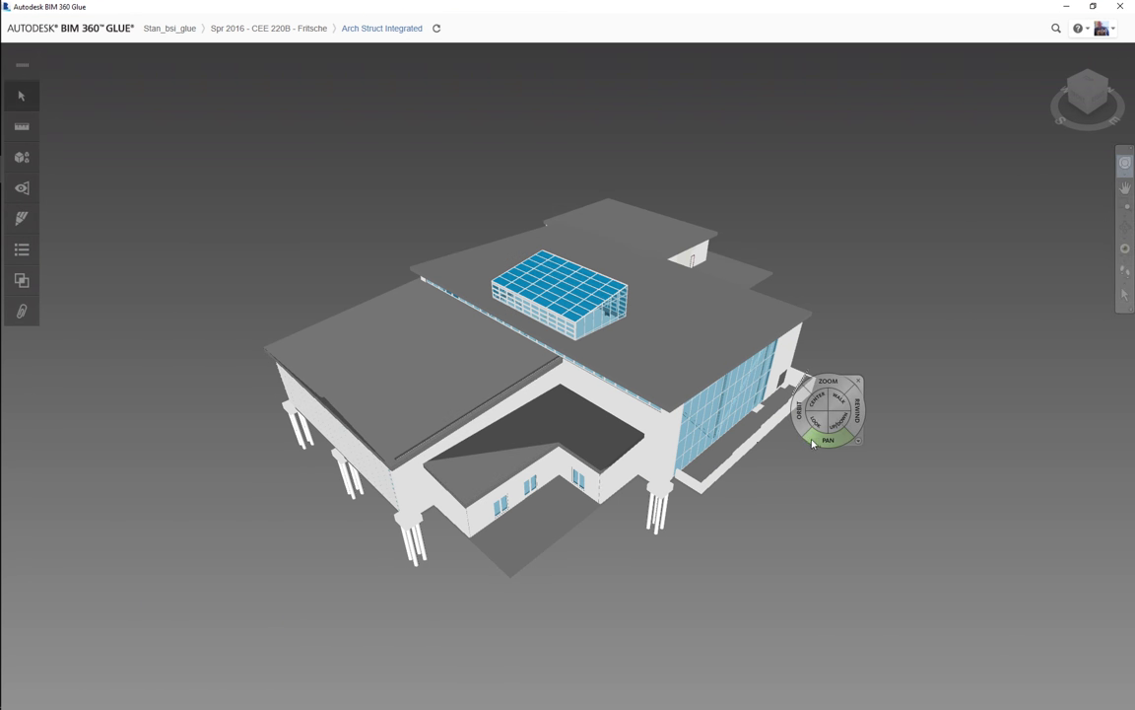
{"action": "left_click_drag", "start_coordinate": [799, 411], "coordinate": [576, 398]}
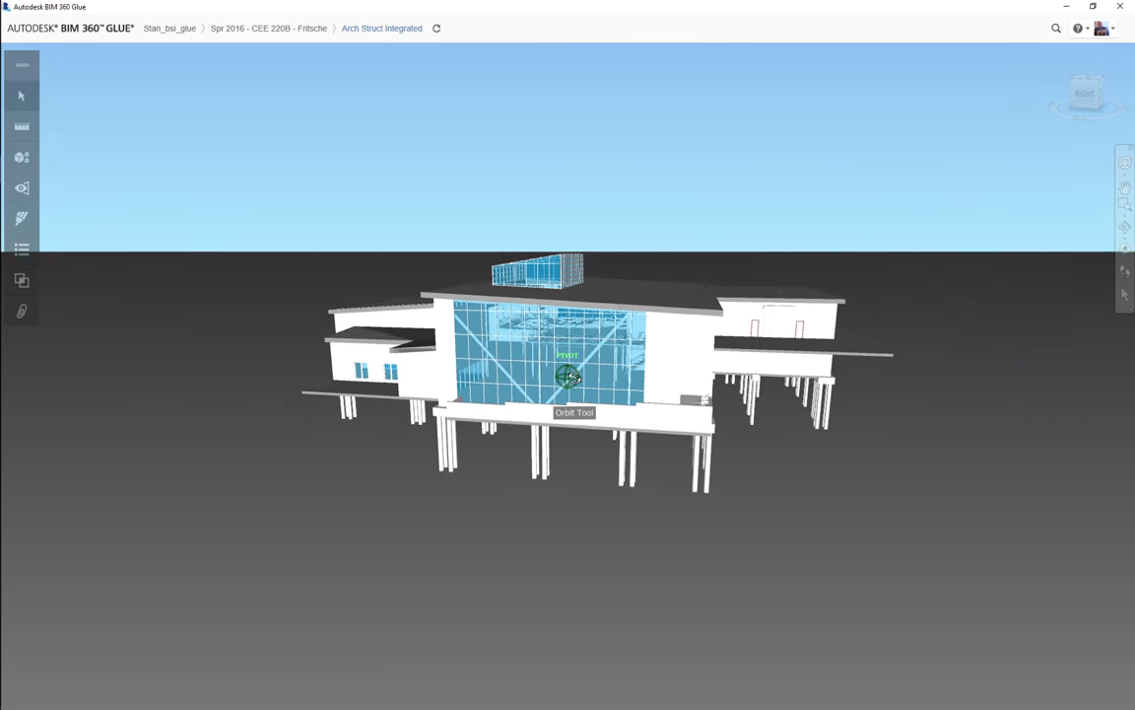
{"action": "key", "text": "shift+w"}
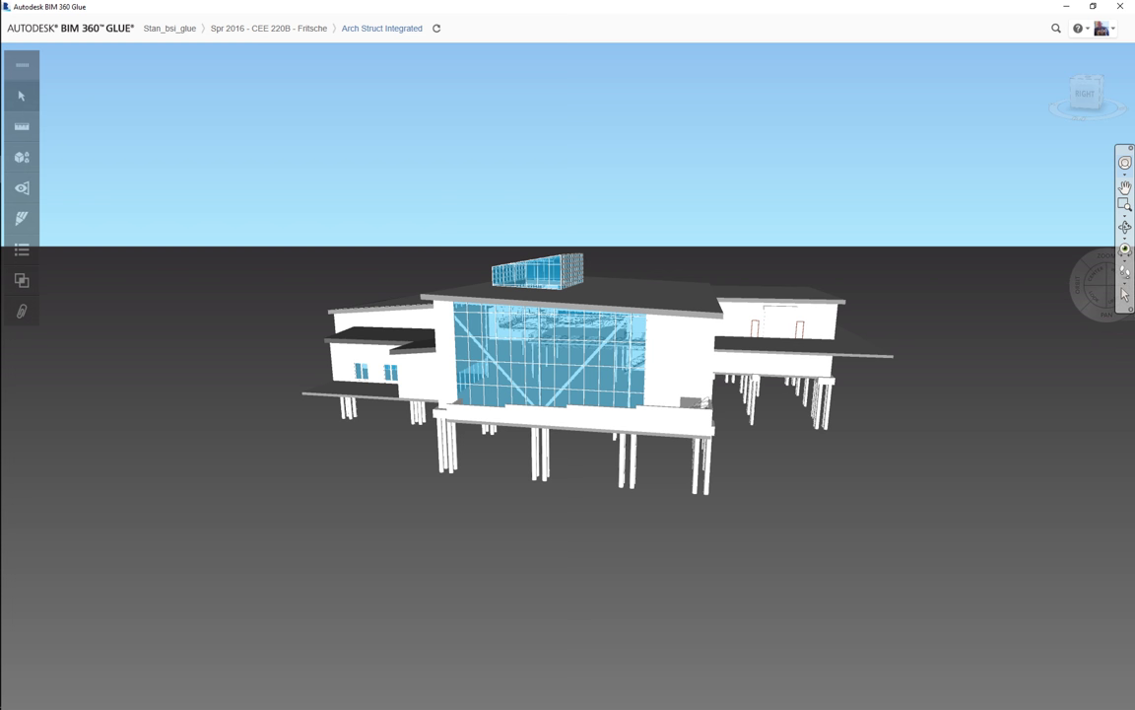
Walk toward the glazed facade, switch to Fly mode, and go inside to examine the upper floor, trusses and skylight
{"action": "left_click", "coordinate": [1124, 277]}
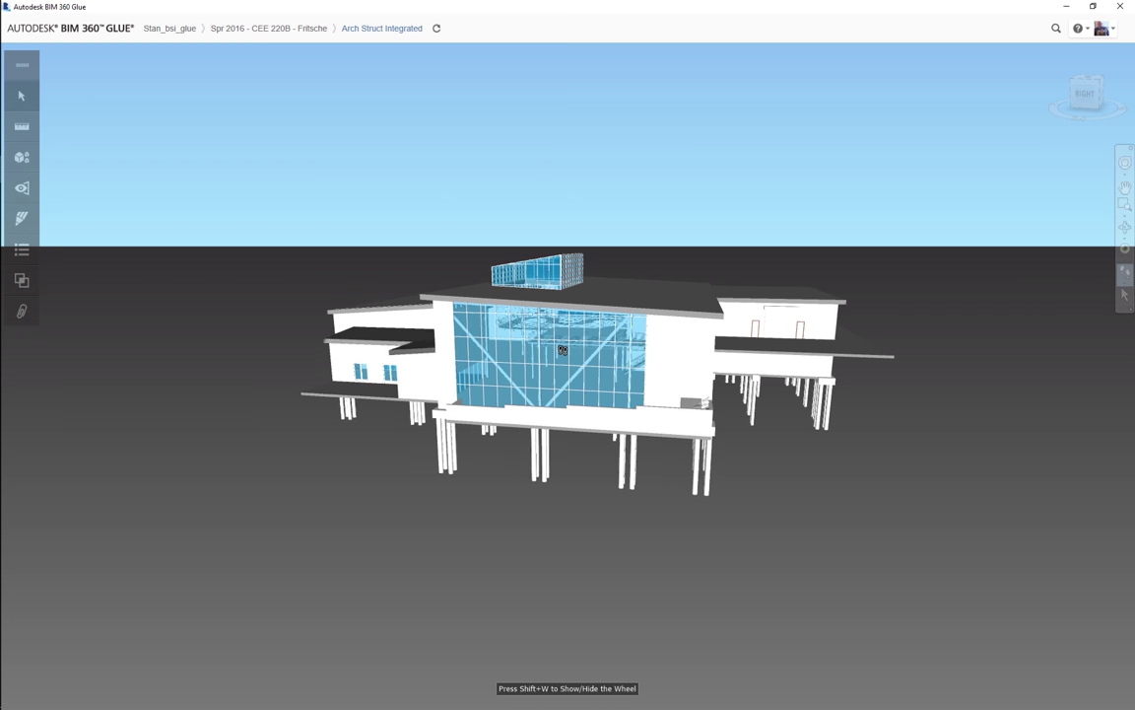
{"action": "left_click_drag", "start_coordinate": [568, 223], "coordinate": [560, 127]}
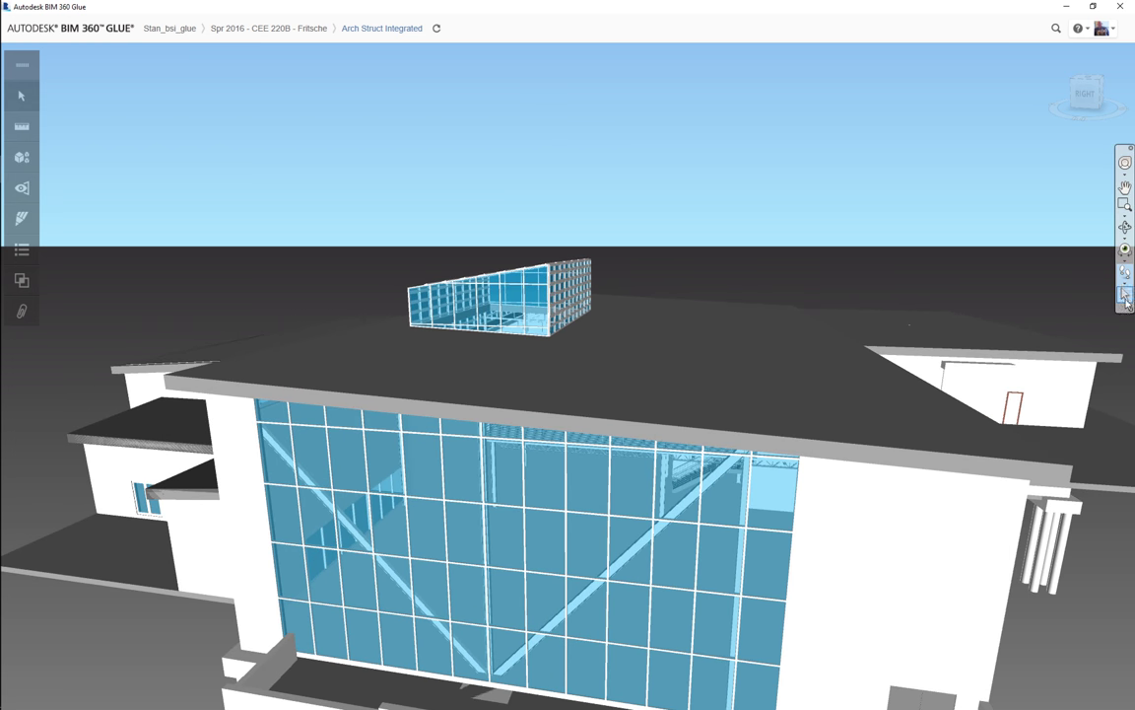
{"action": "left_click", "coordinate": [1127, 290]}
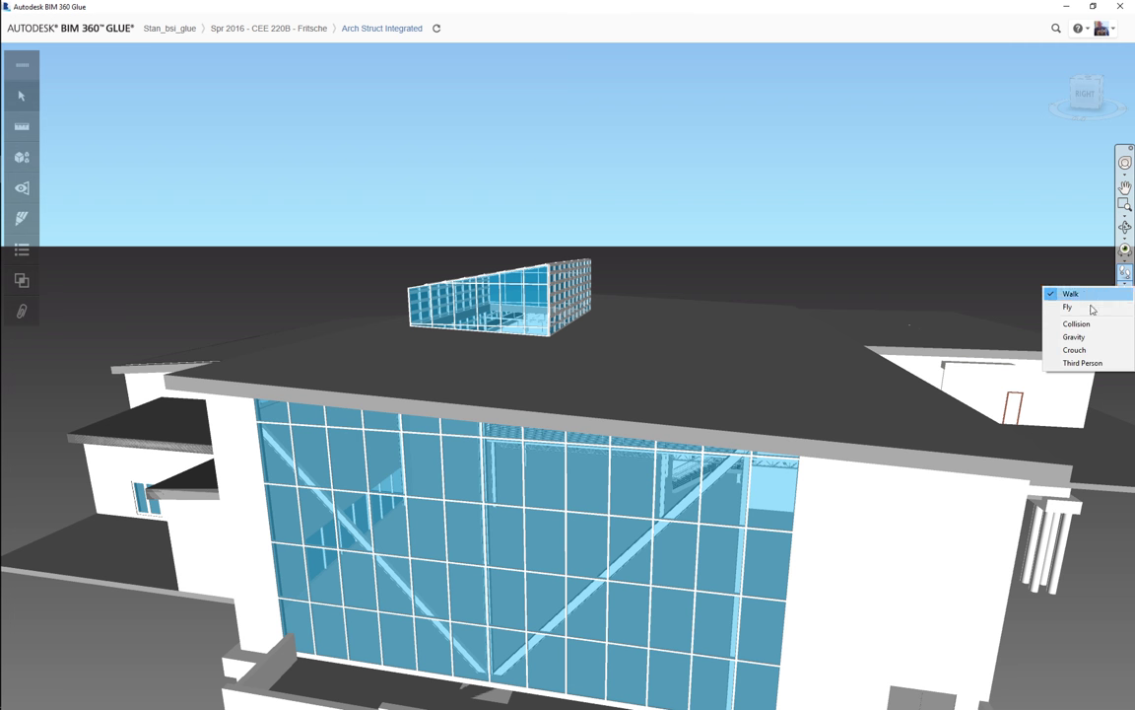
{"action": "left_click", "coordinate": [1092, 306]}
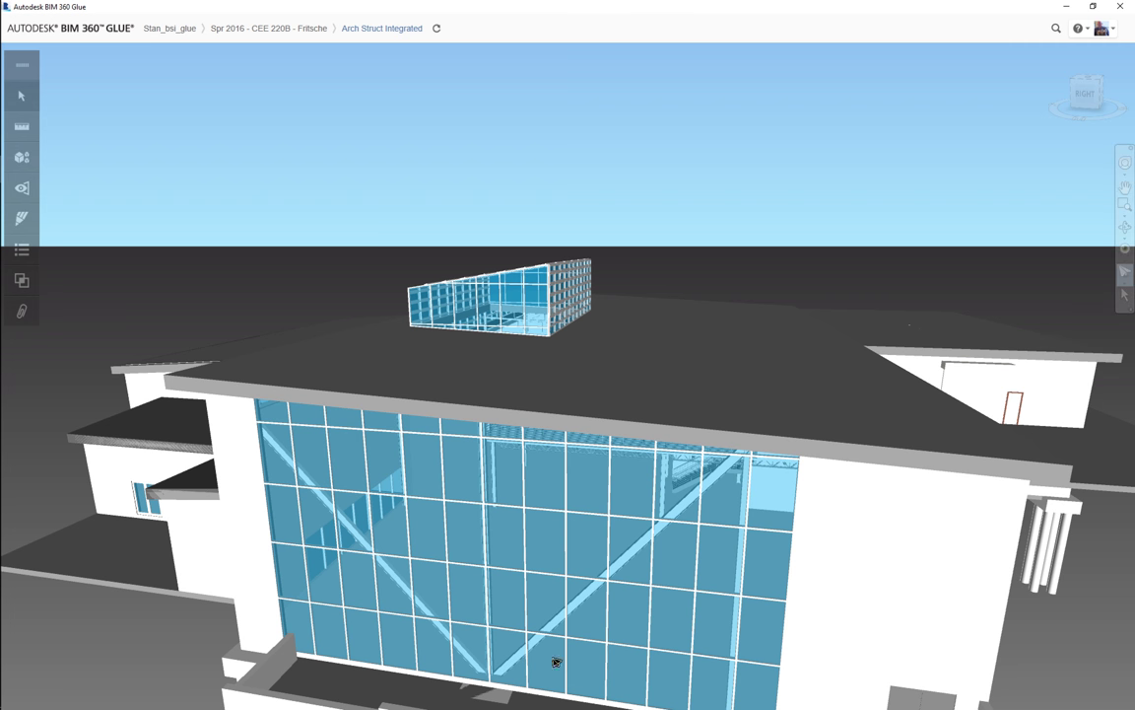
{"action": "left_click_drag", "start_coordinate": [503, 597], "coordinate": [550, 611]}
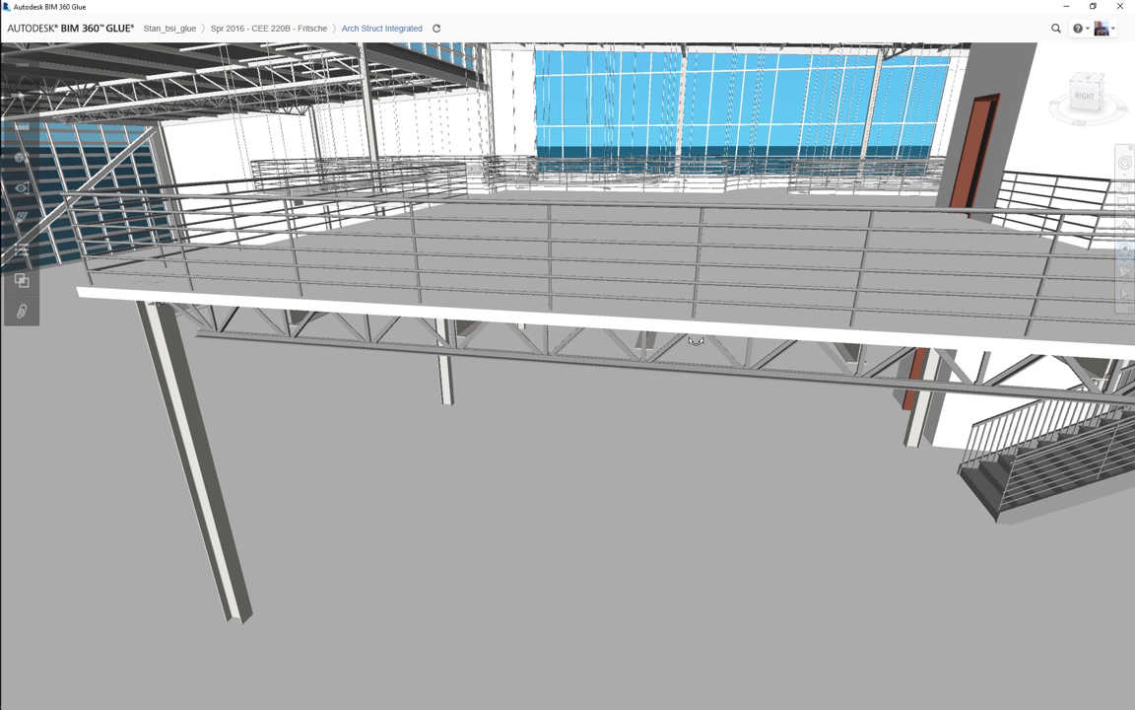
{"action": "left_click_drag", "start_coordinate": [562, 273], "coordinate": [366, 163]}
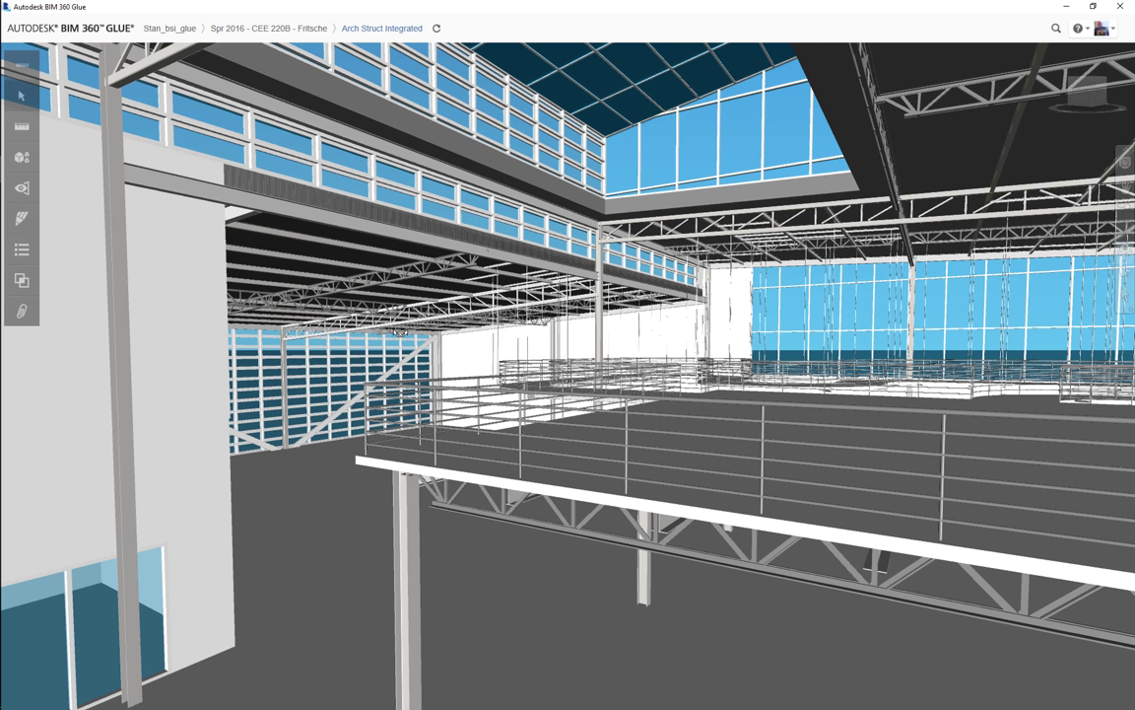
Start a new clash search comparing 3D Architectural_440569 to the Structural Framing category of 3D Structural_197710
{"action": "left_click", "coordinate": [26, 286]}
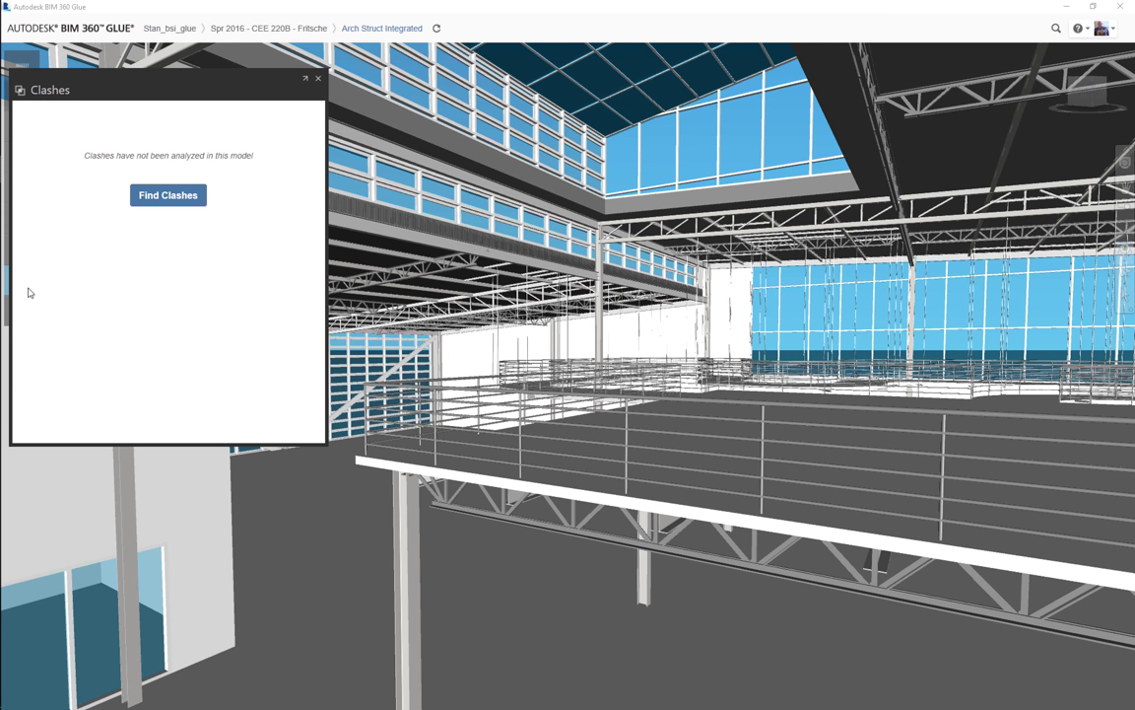
{"action": "left_click", "coordinate": [167, 195]}
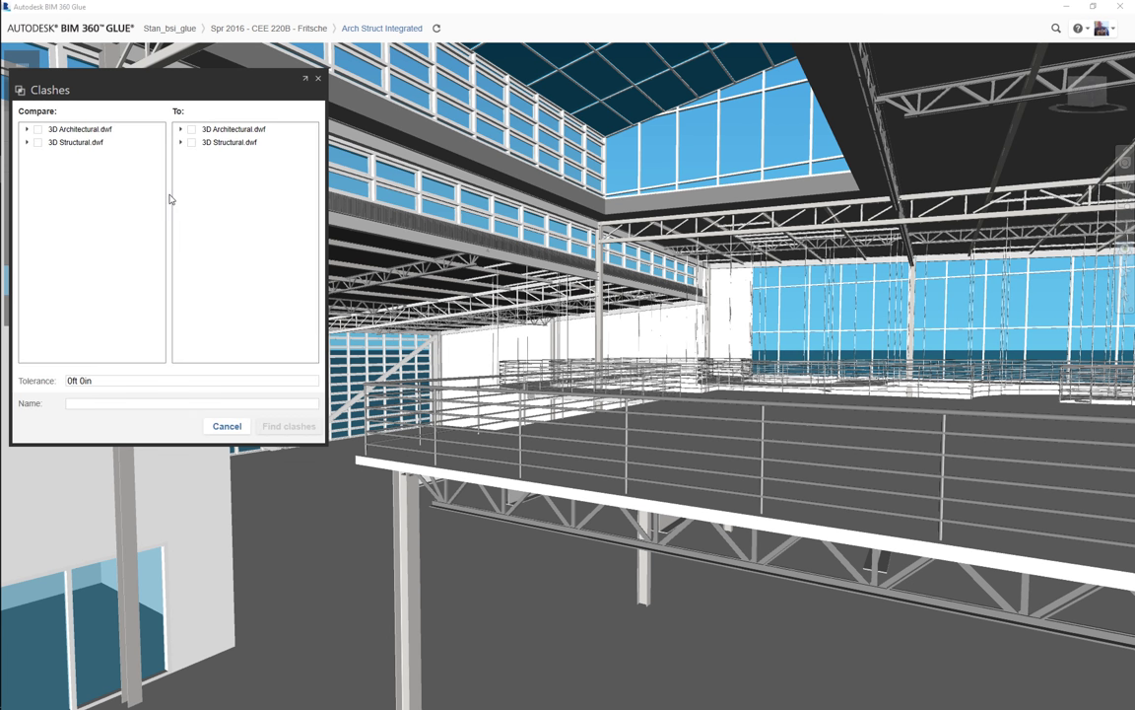
{"action": "left_click", "coordinate": [26, 130]}
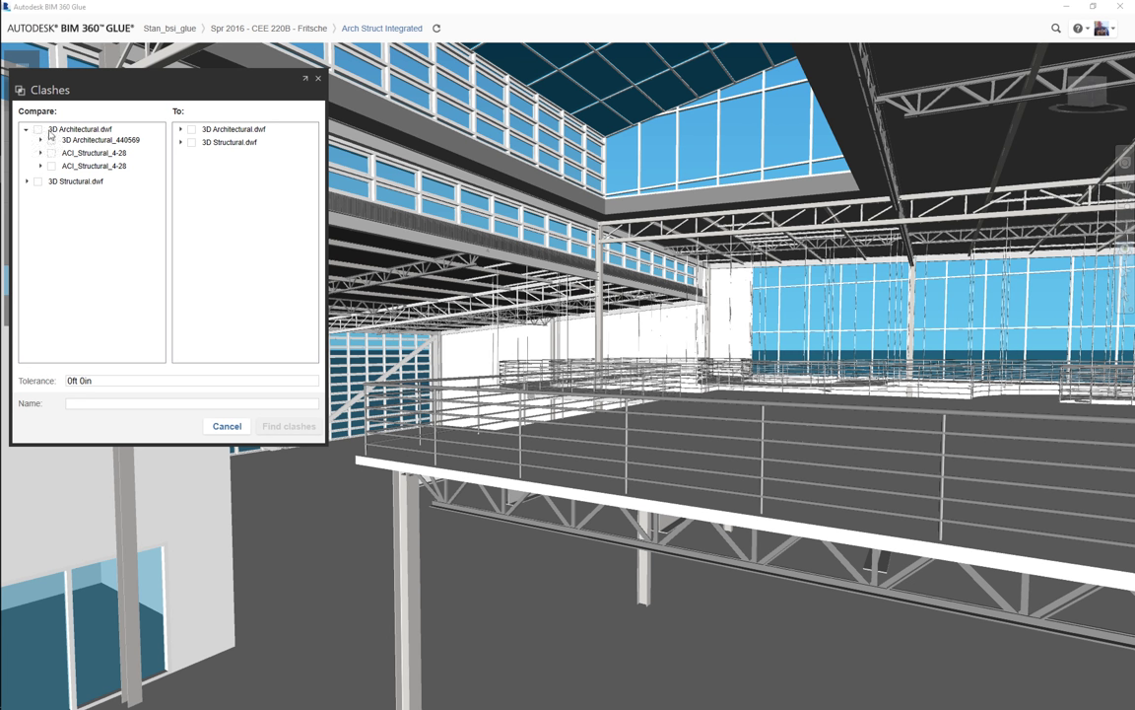
{"action": "left_click", "coordinate": [52, 140]}
{"action": "left_click", "coordinate": [181, 143]}
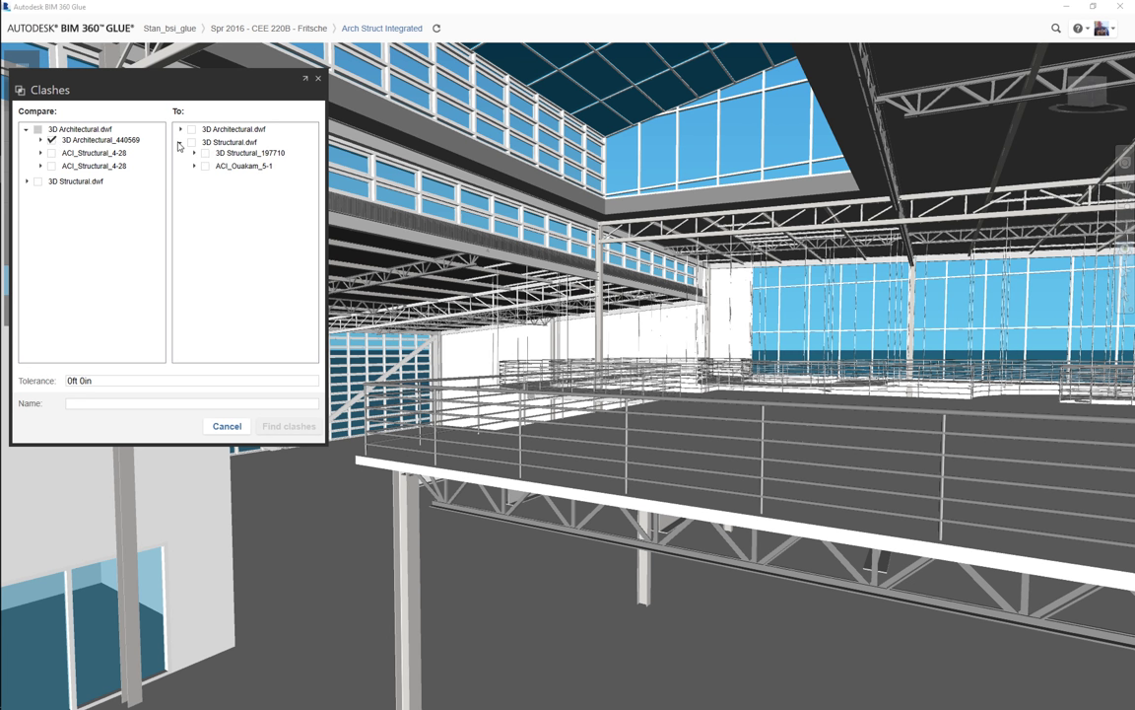
{"action": "left_click", "coordinate": [193, 155]}
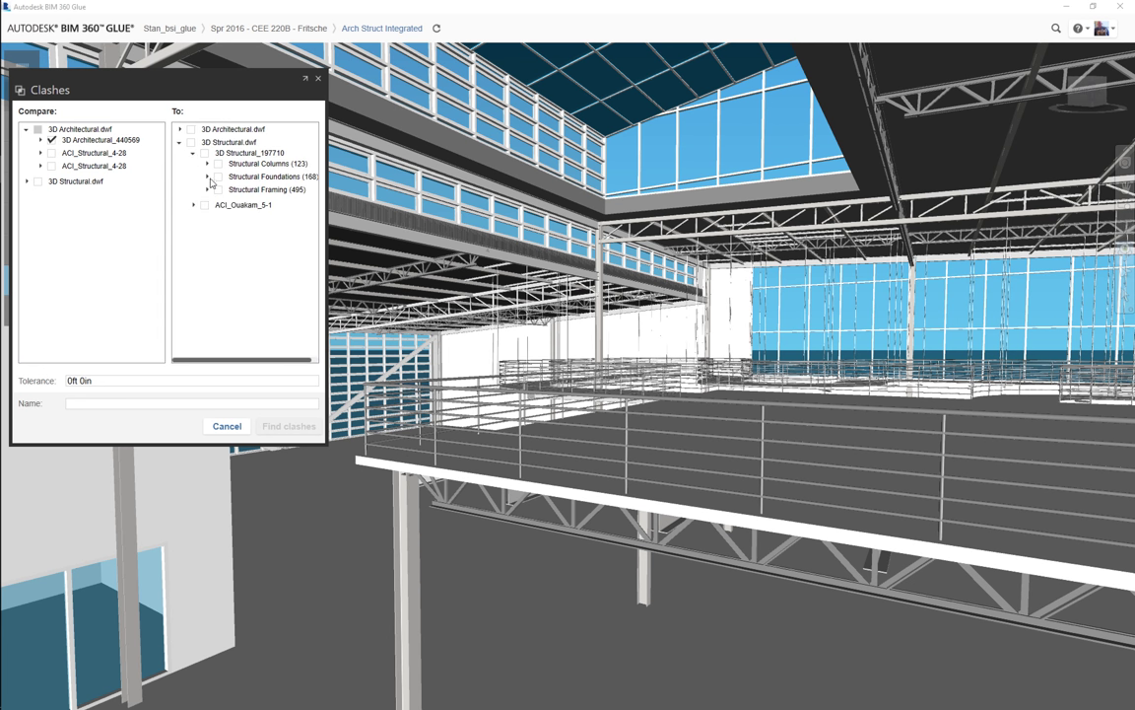
{"action": "left_click", "coordinate": [219, 189]}
Narrow the architectural side of the comparison to only the Walls and Floors categories of 3D Architectural_440569
{"action": "left_click", "coordinate": [40, 141]}
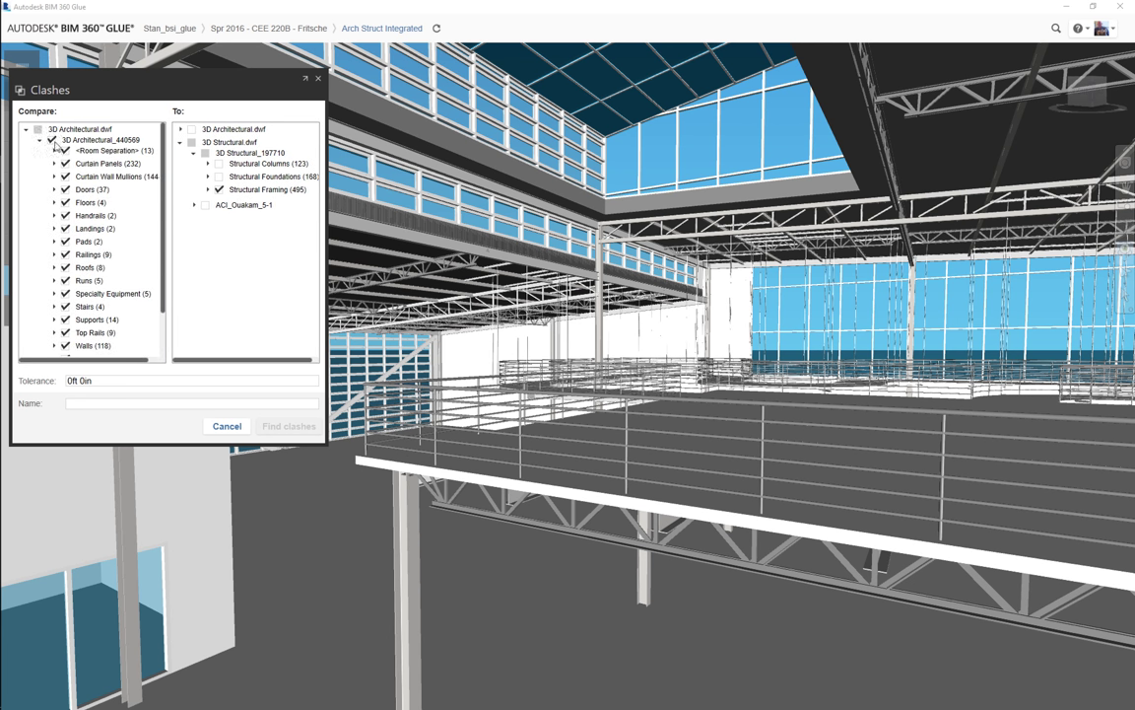
{"action": "left_click", "coordinate": [51, 140]}
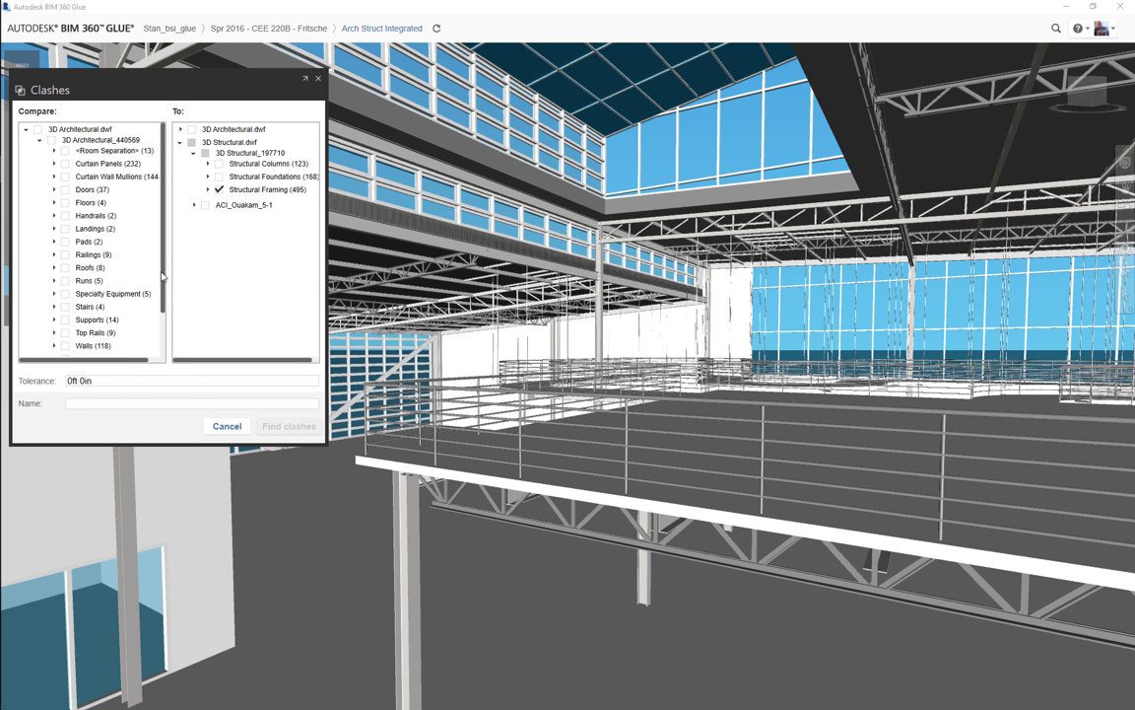
{"action": "left_click_drag", "start_coordinate": [163, 277], "coordinate": [162, 320]}
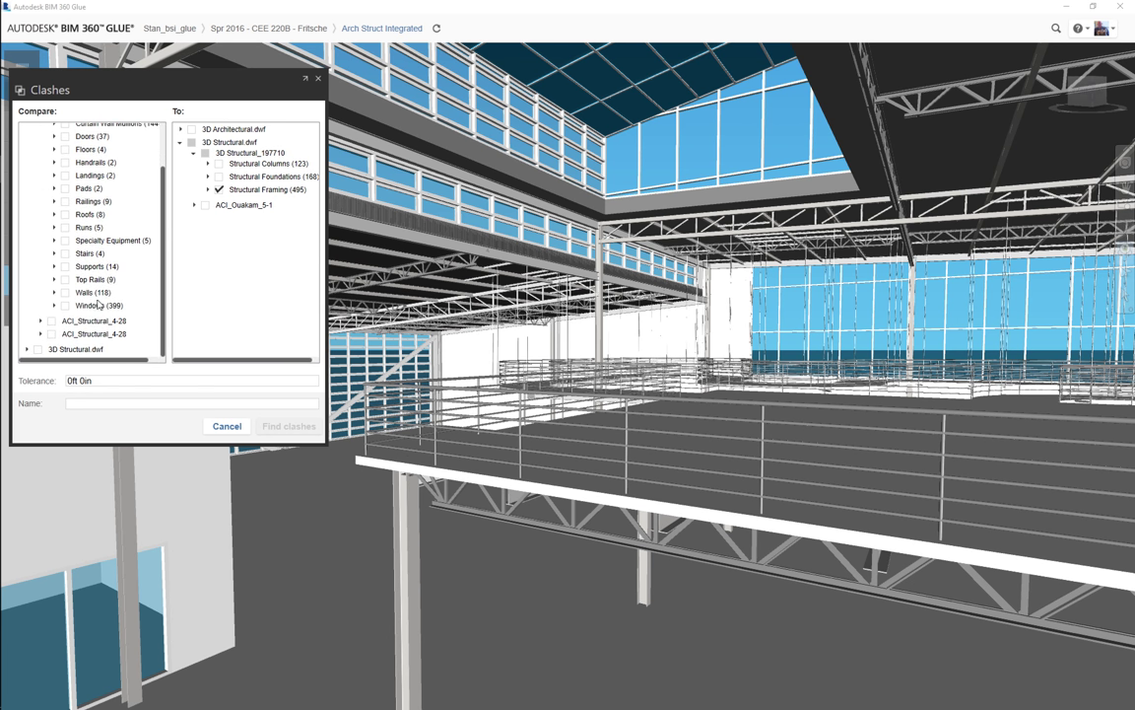
{"action": "left_click", "coordinate": [65, 293]}
{"action": "left_click", "coordinate": [65, 150]}
Name the clash test "Walls and Floors vs framing" and run it
{"action": "left_click", "coordinate": [161, 404]}
{"action": "type", "text": "W"}
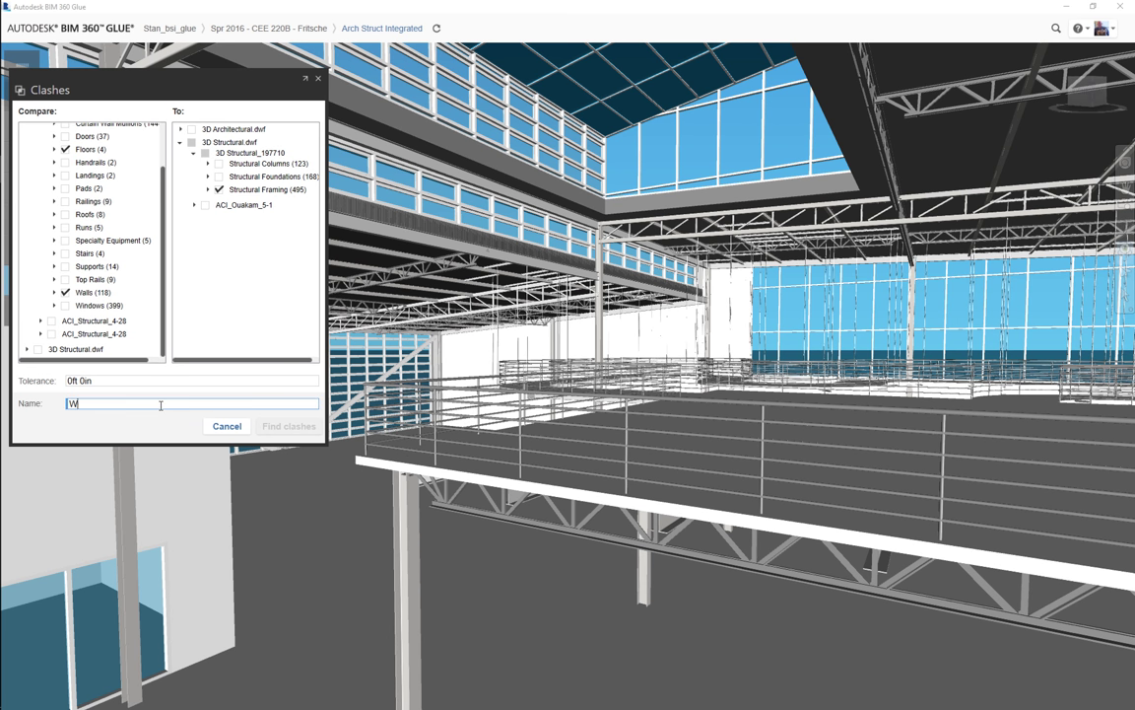
{"action": "type", "text": "alls and Floor "}
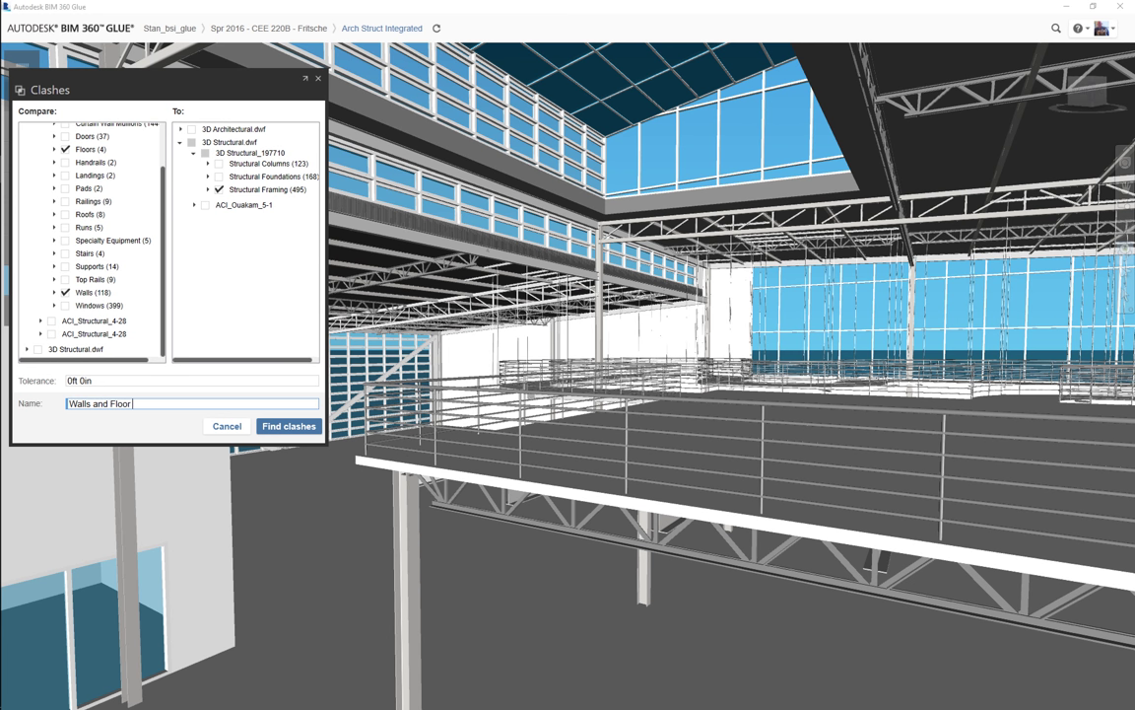
{"action": "type", "text": "s vs framing"}
{"action": "left_click", "coordinate": [284, 428]}
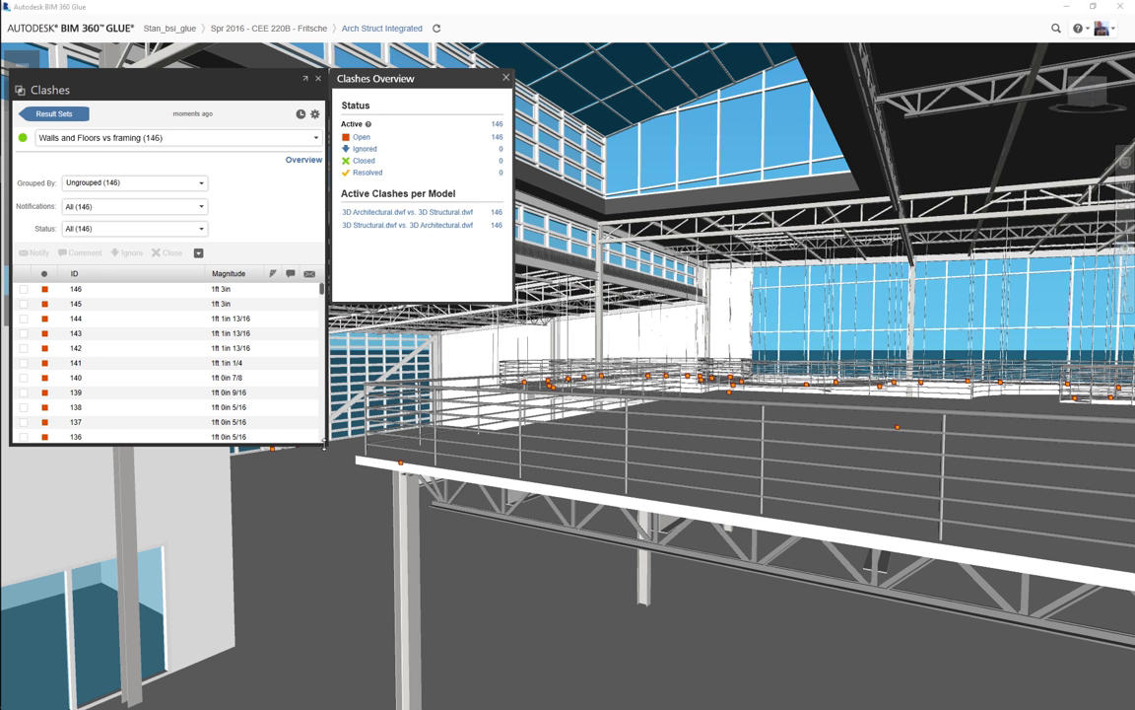
Enlarge the clash list and examine clashes 146 and 137 between walls and framing in the model
{"action": "left_click_drag", "start_coordinate": [324, 443], "coordinate": [330, 567]}
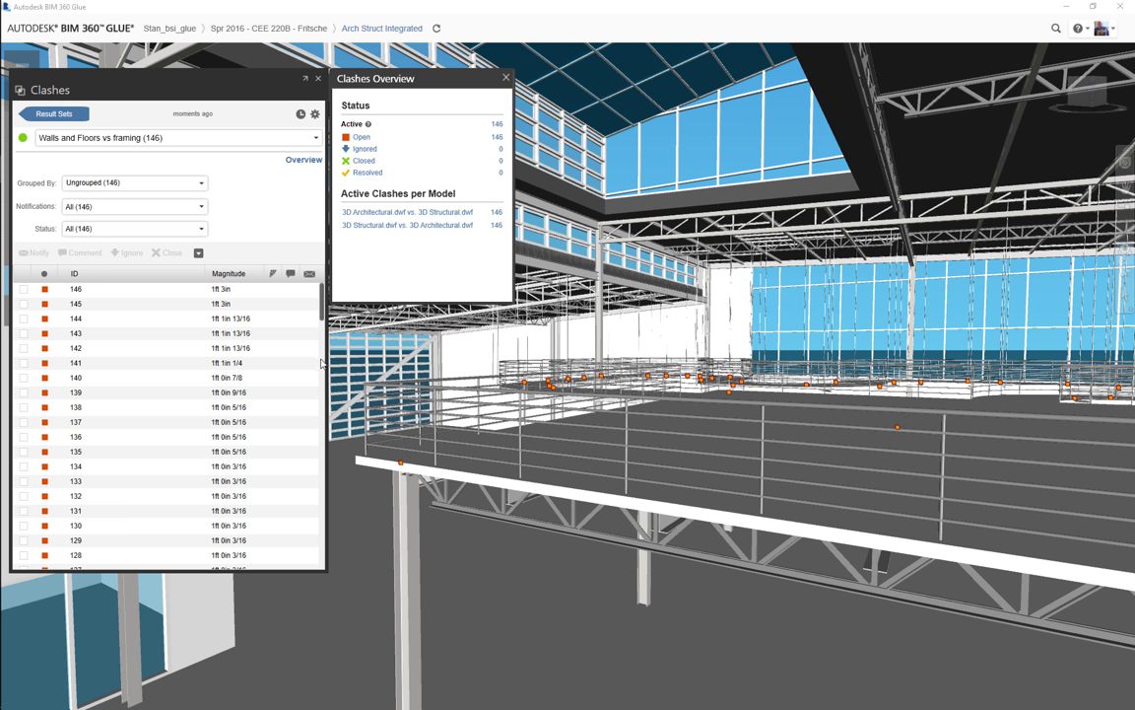
{"action": "left_click_drag", "start_coordinate": [320, 306], "coordinate": [317, 397]}
{"action": "left_click", "coordinate": [228, 292]}
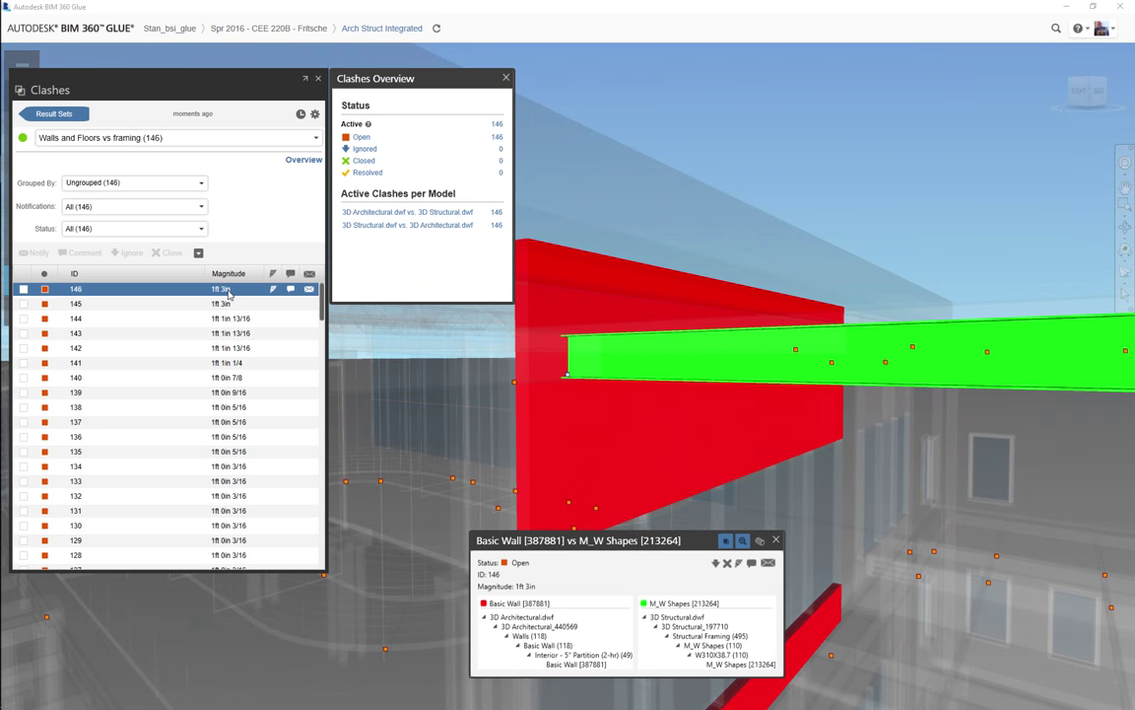
{"action": "left_click", "coordinate": [122, 422]}
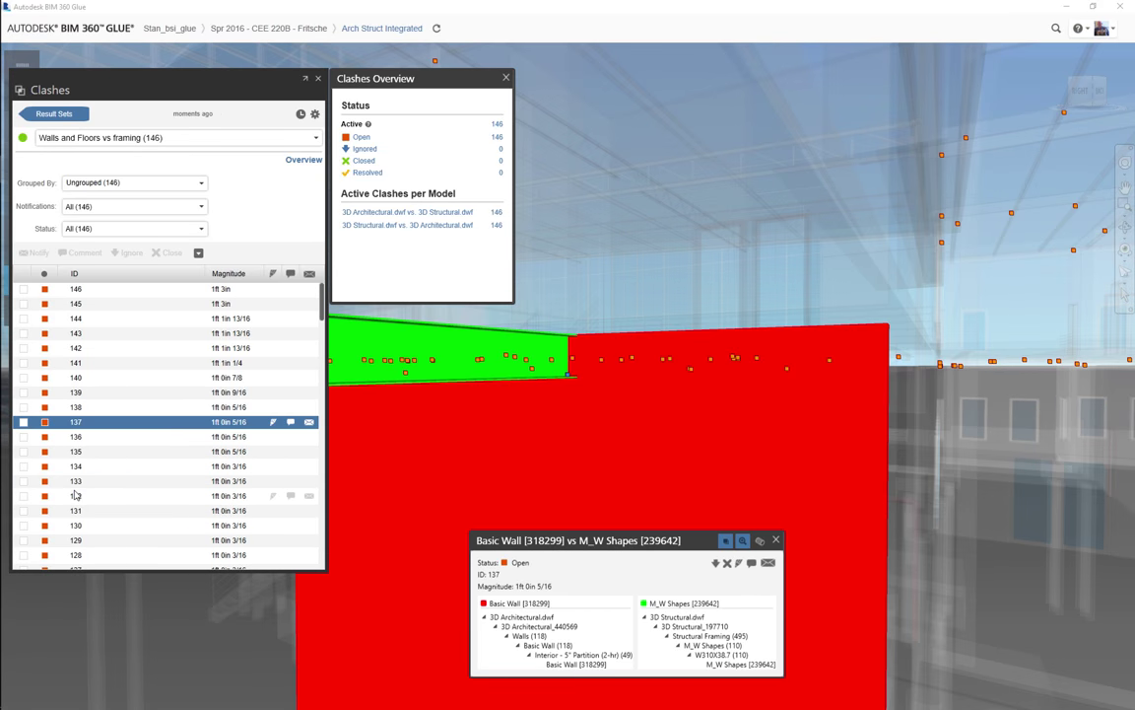
View clash 132 in the model and mark it as ignored
{"action": "left_click", "coordinate": [76, 496]}
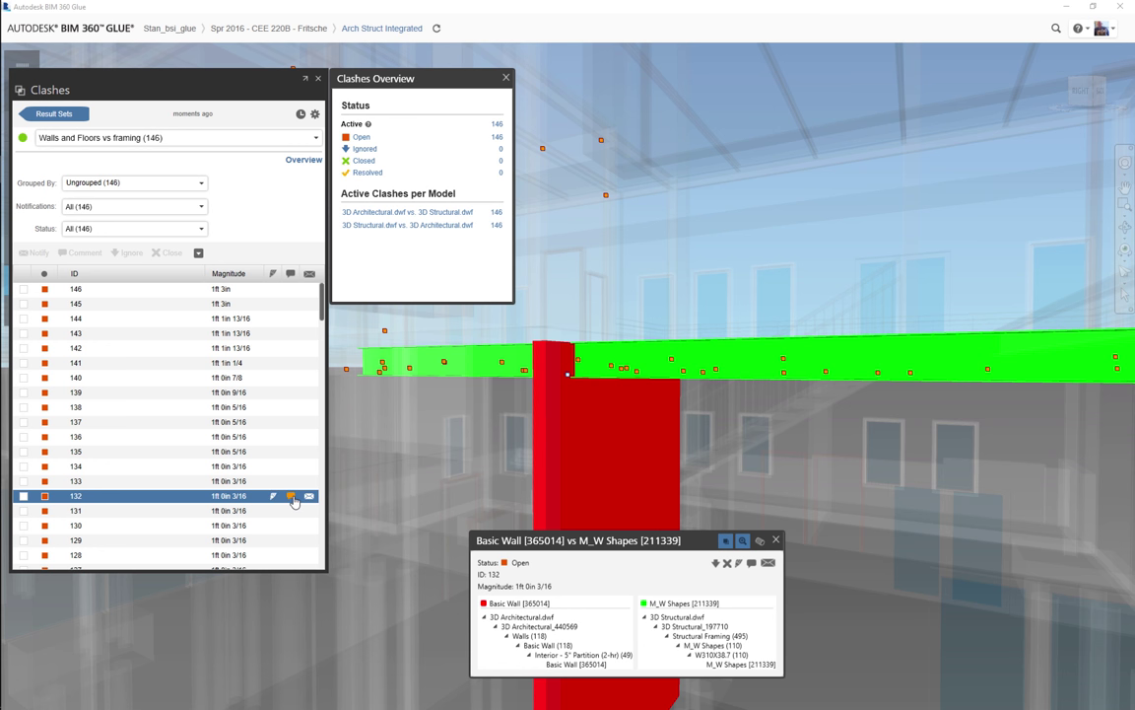
{"action": "left_click", "coordinate": [23, 496]}
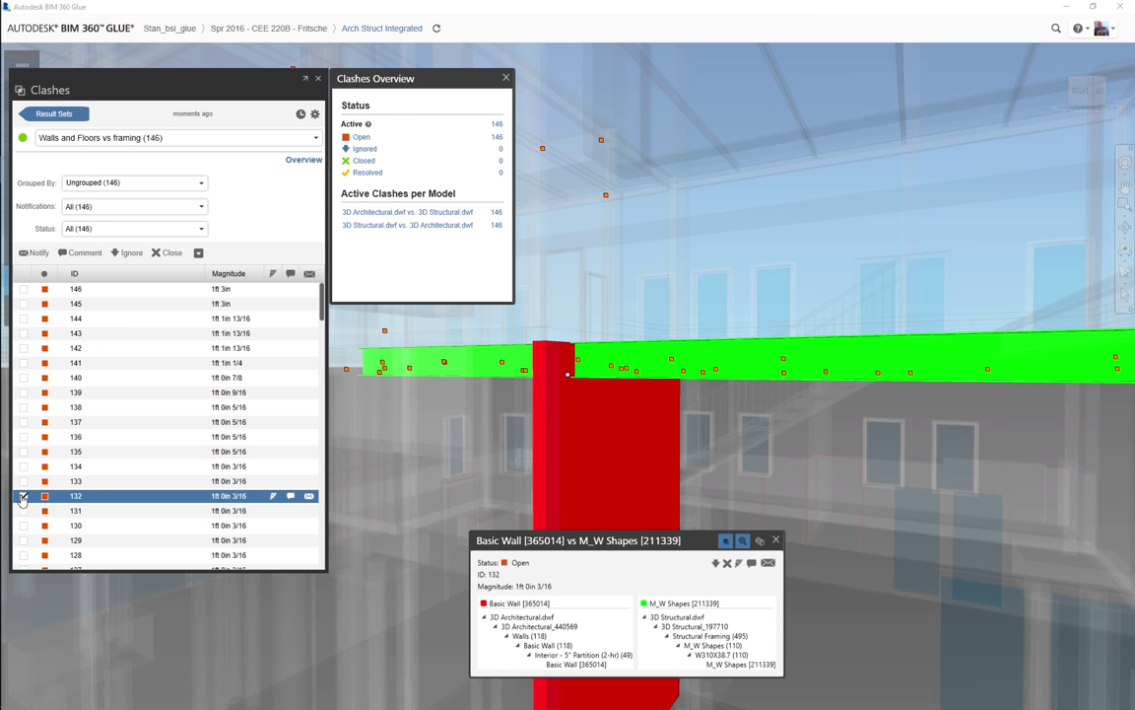
{"action": "left_click", "coordinate": [125, 254]}
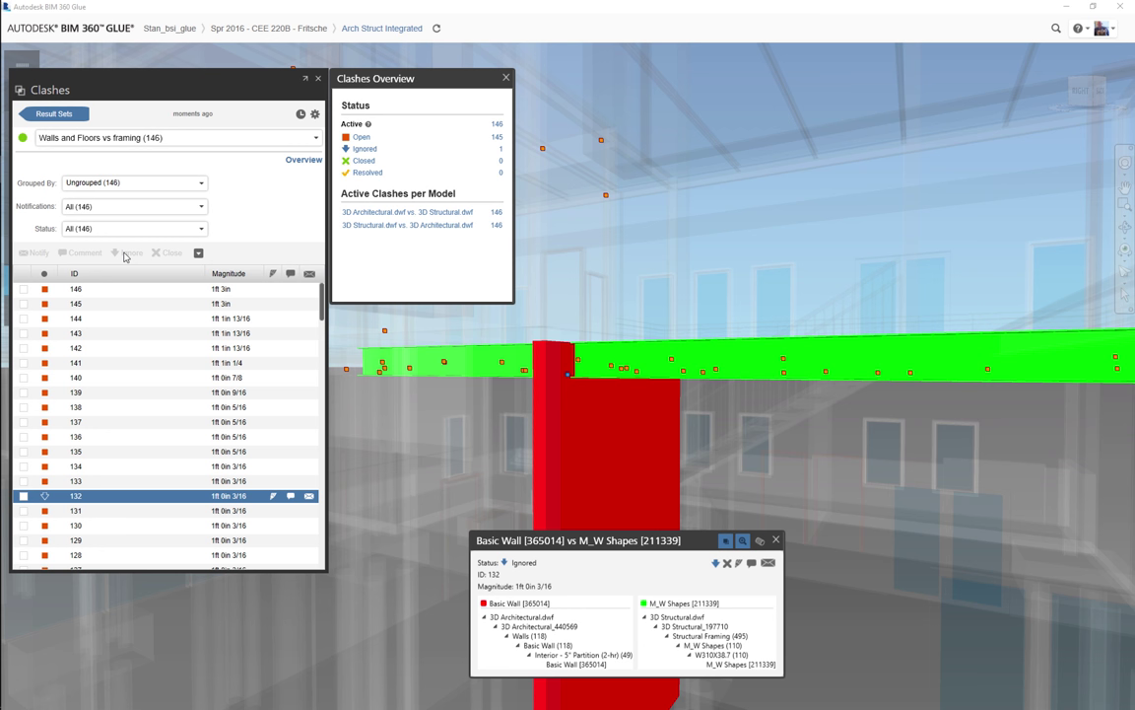
Group the clash results by 3D Architectural.dwf
{"action": "left_click", "coordinate": [187, 183]}
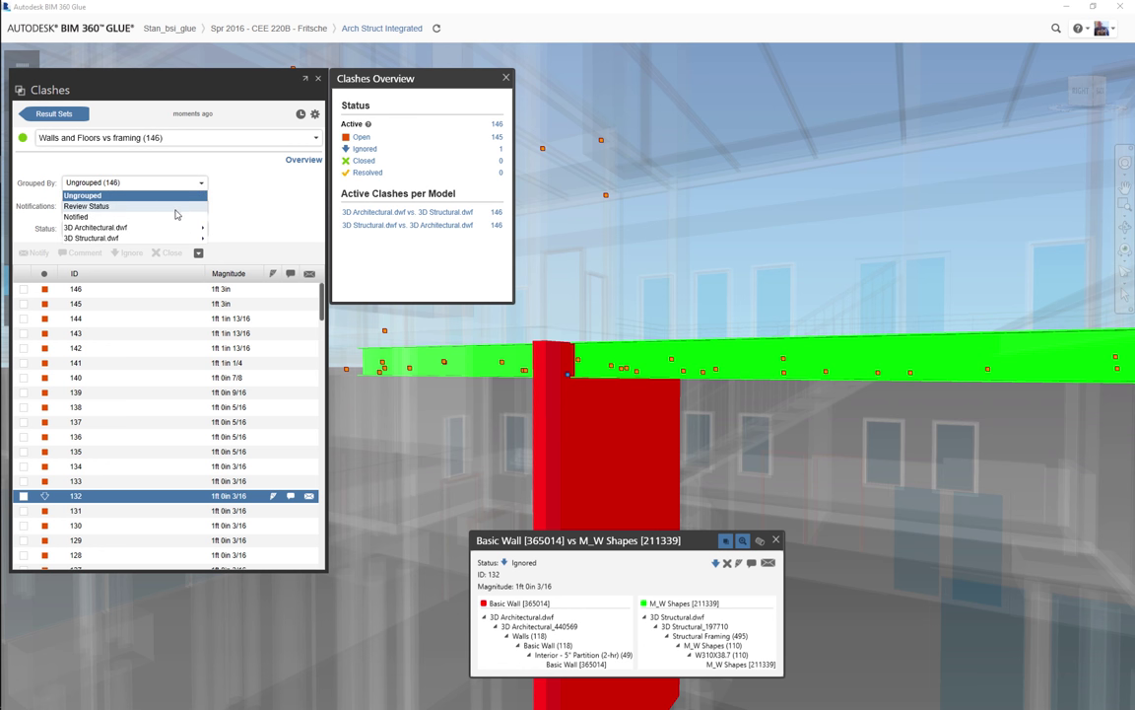
{"action": "mouse_move", "coordinate": [167, 233]}
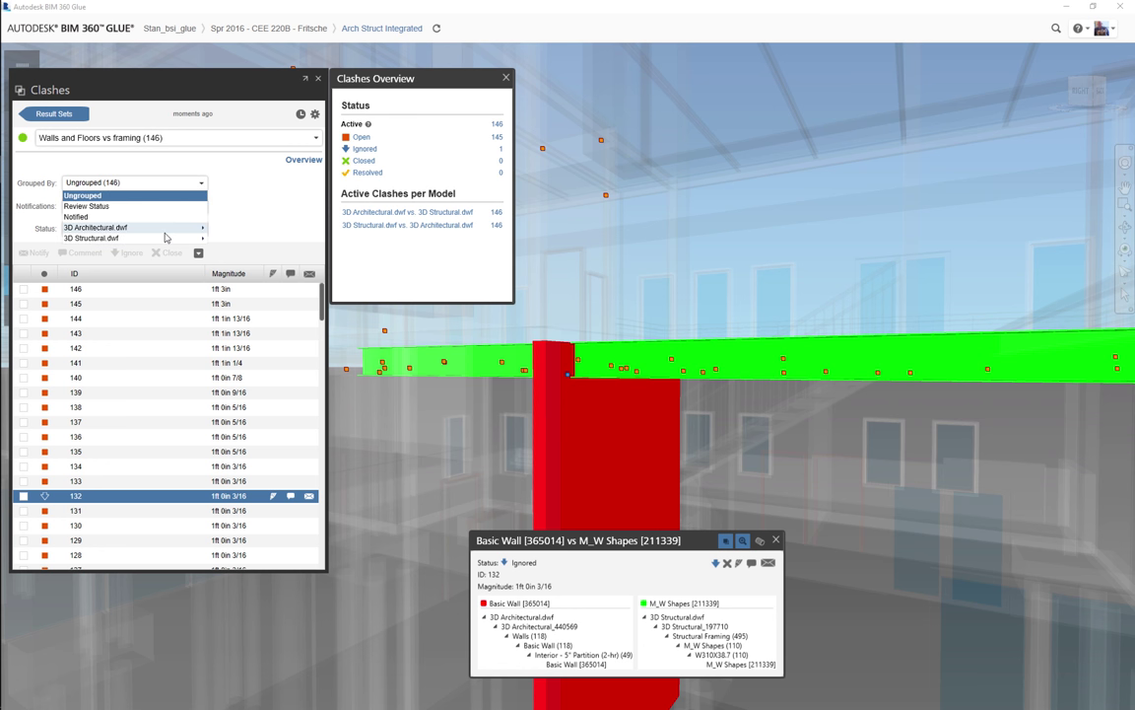
{"action": "left_click", "coordinate": [165, 233]}
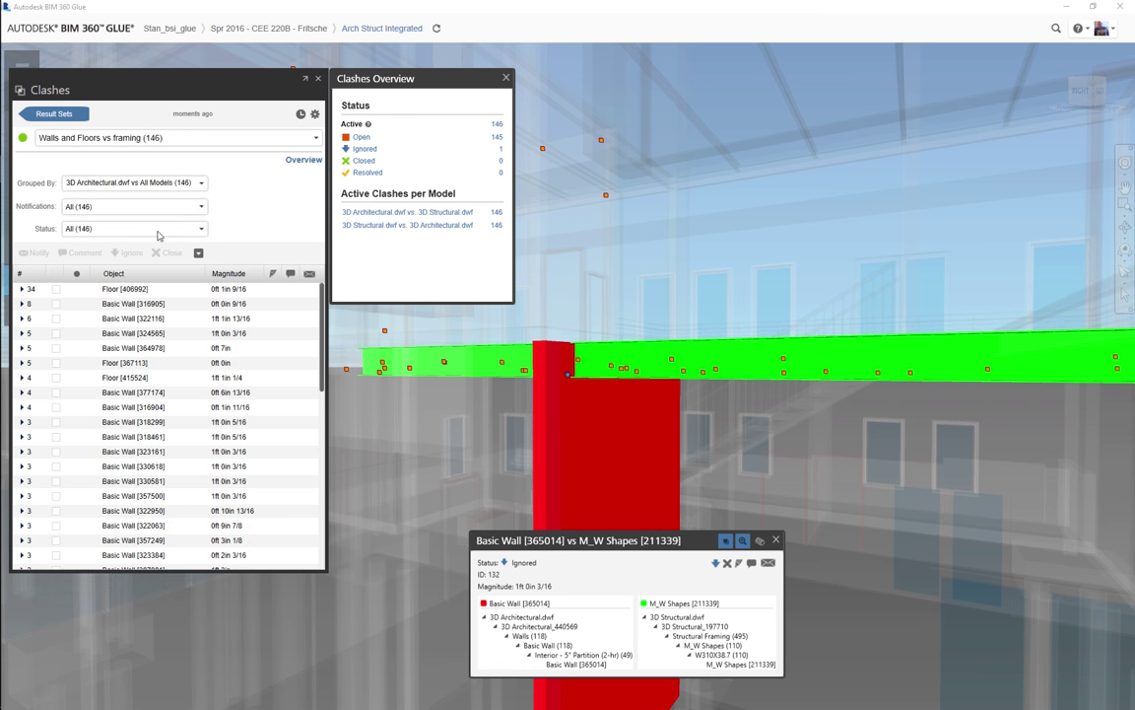
Expand the Floor [406992] group, view its second structural section clash, and mark all clashes in the group as ignored
{"action": "left_click", "coordinate": [22, 293]}
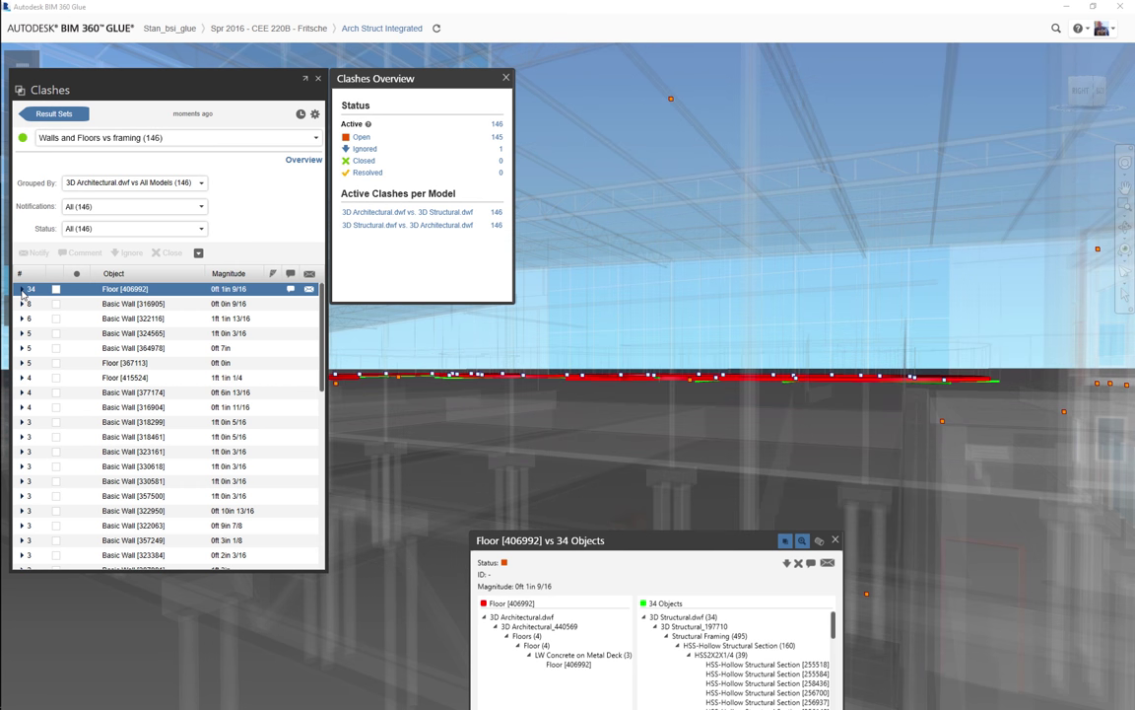
{"action": "left_click", "coordinate": [21, 291]}
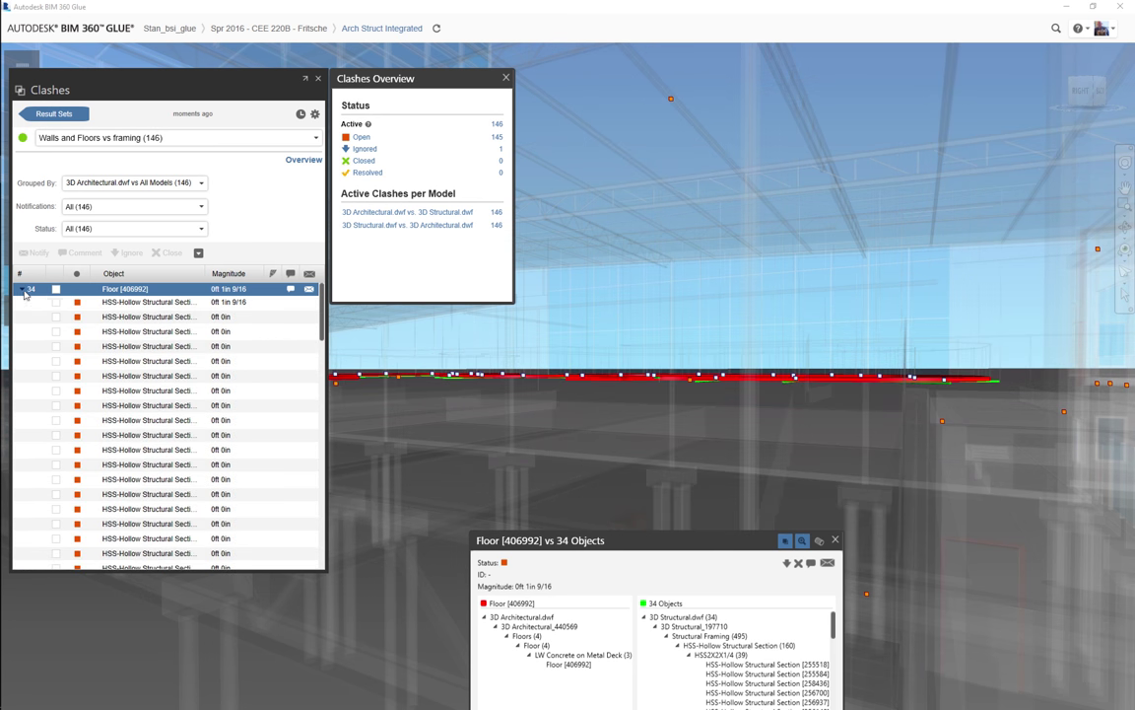
{"action": "left_click", "coordinate": [112, 322]}
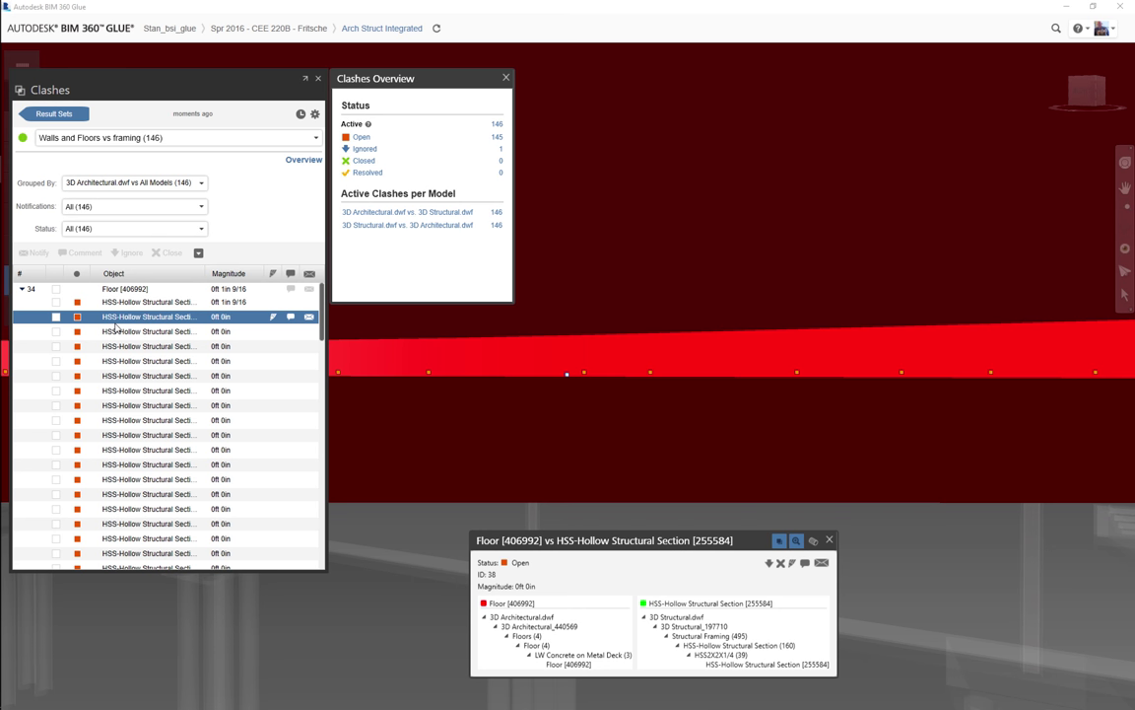
{"action": "left_click", "coordinate": [56, 288]}
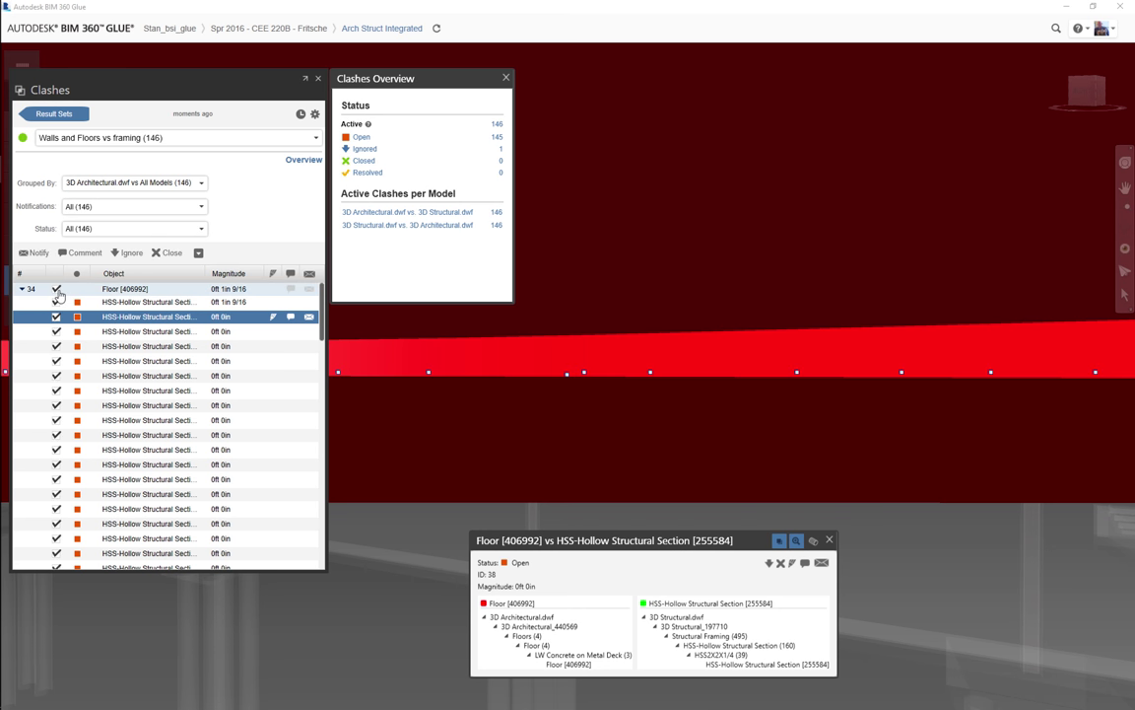
{"action": "left_click", "coordinate": [123, 253]}
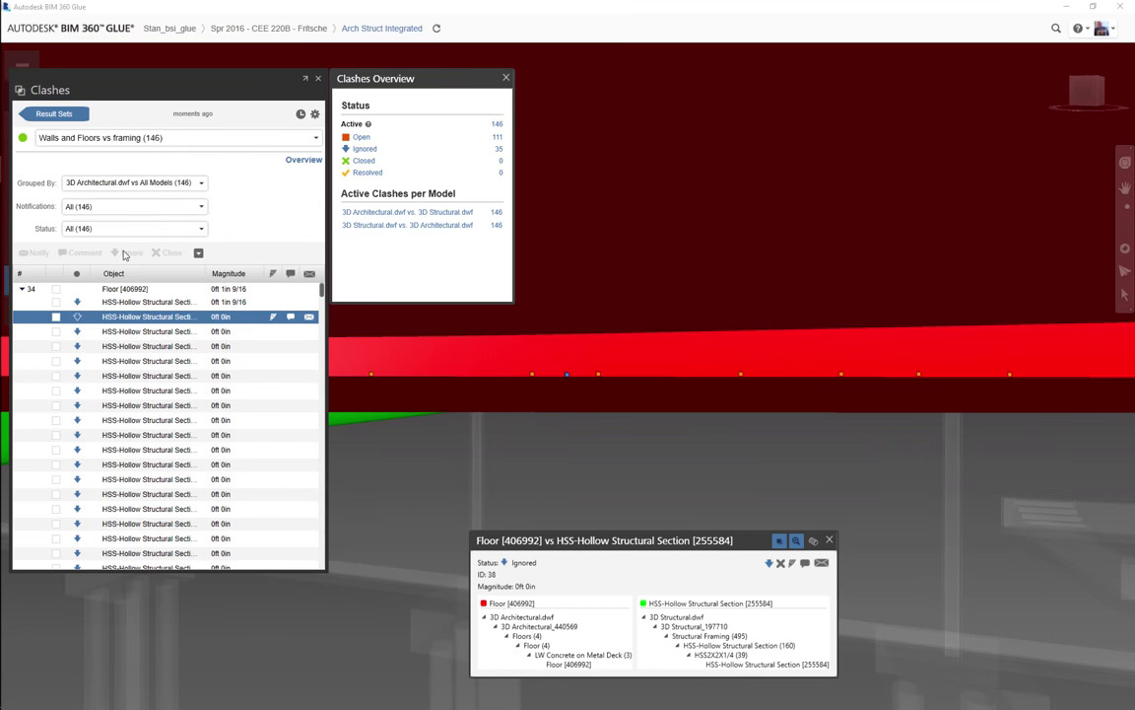
Switch to the session 18 mind map in Mindomo and expand its Model Integration topic
{"action": "key", "text": "ctrl+Left"}
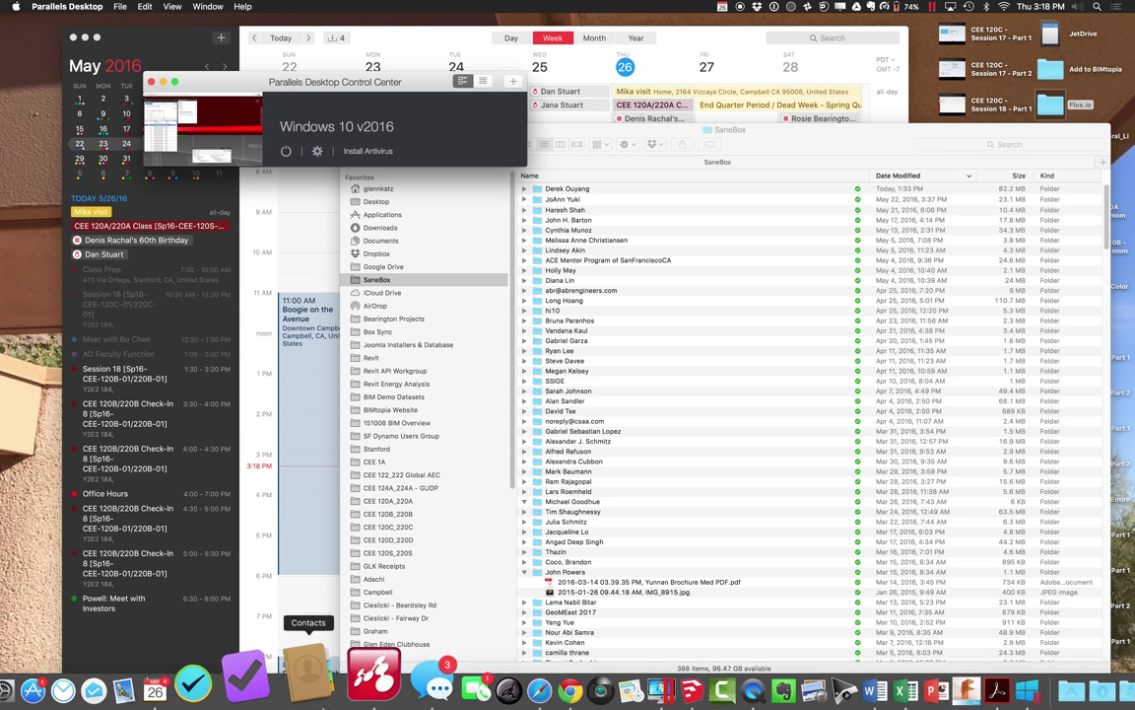
{"action": "left_click", "coordinate": [344, 696]}
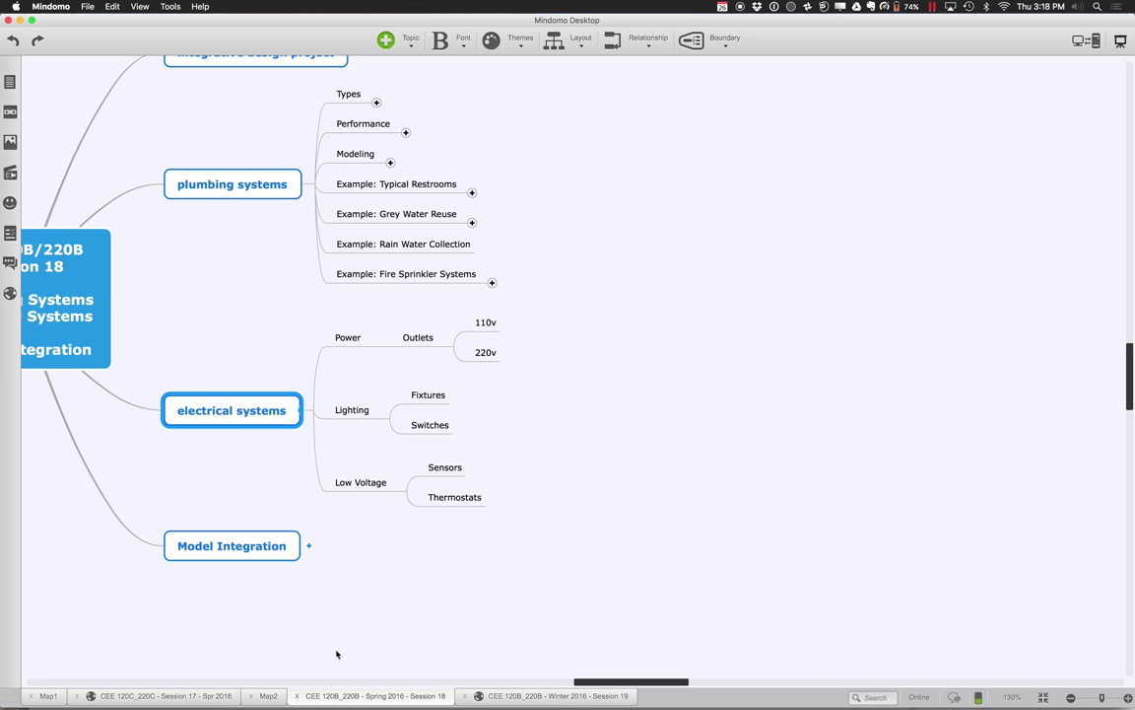
{"action": "left_click", "coordinate": [299, 534]}
{"action": "left_click", "coordinate": [309, 546]}
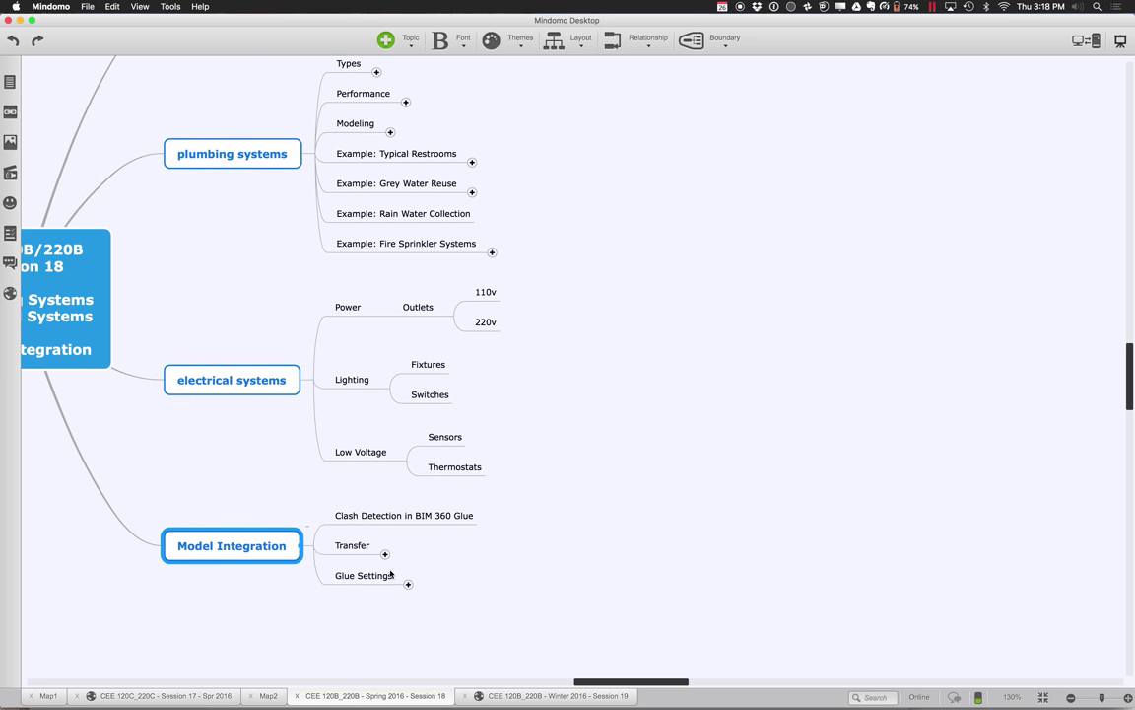
Expand the Glue Settings and Transfer subtopics under Model Integration to review their notes
{"action": "scroll", "coordinate": [480, 586], "scroll_direction": "down", "scroll_amount": 1}
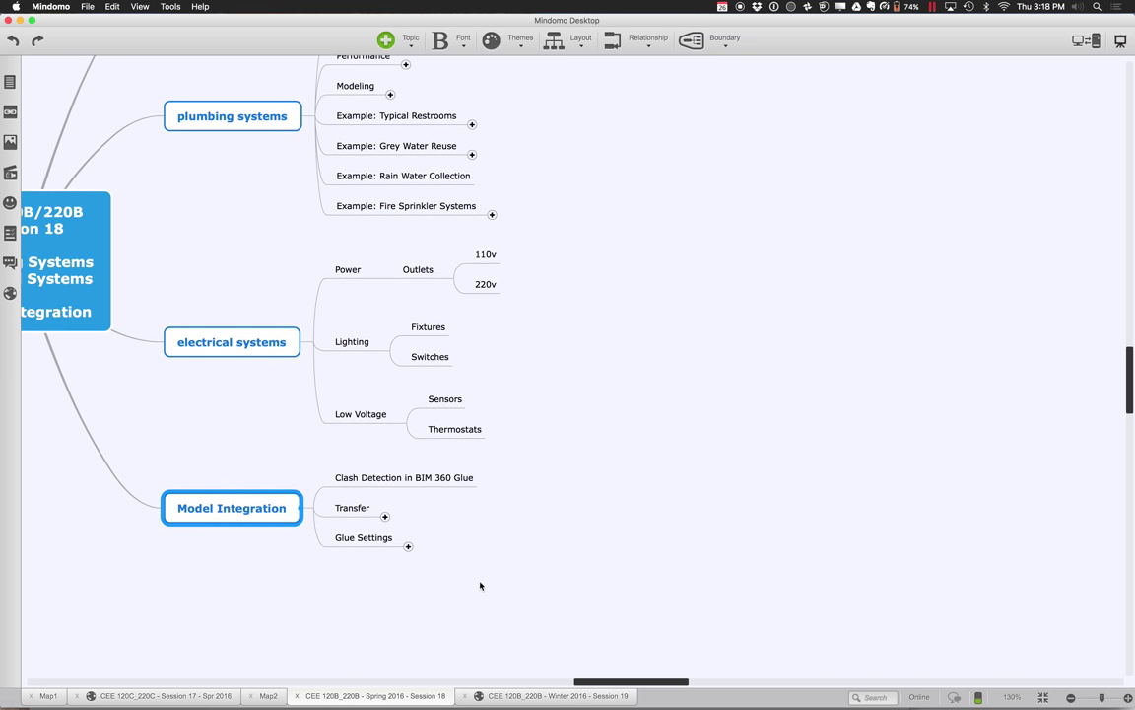
{"action": "left_click", "coordinate": [408, 547]}
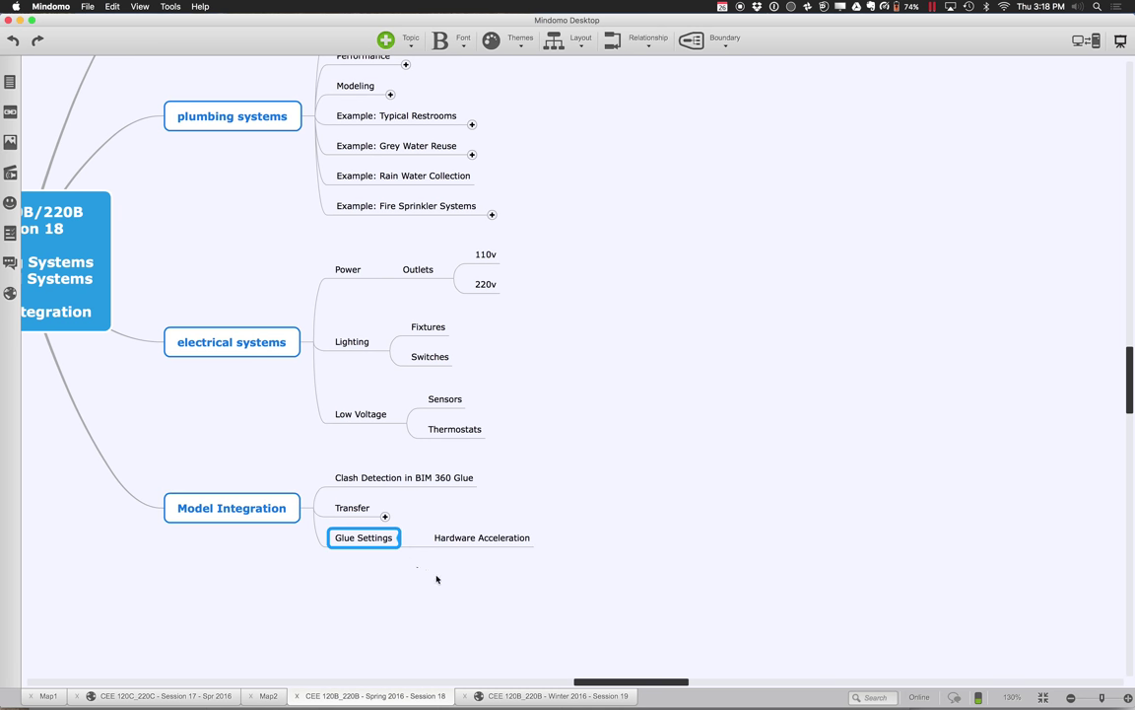
{"action": "left_click", "coordinate": [386, 516]}
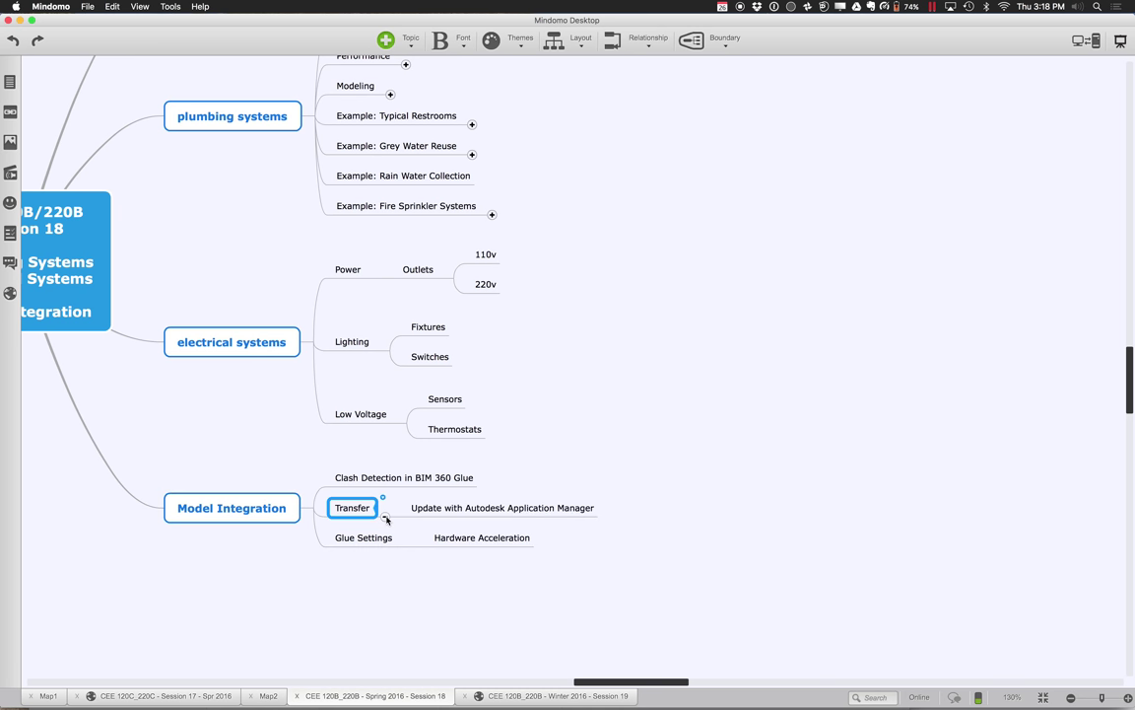
{"action": "left_click", "coordinate": [386, 516]}
{"action": "left_click", "coordinate": [385, 517]}
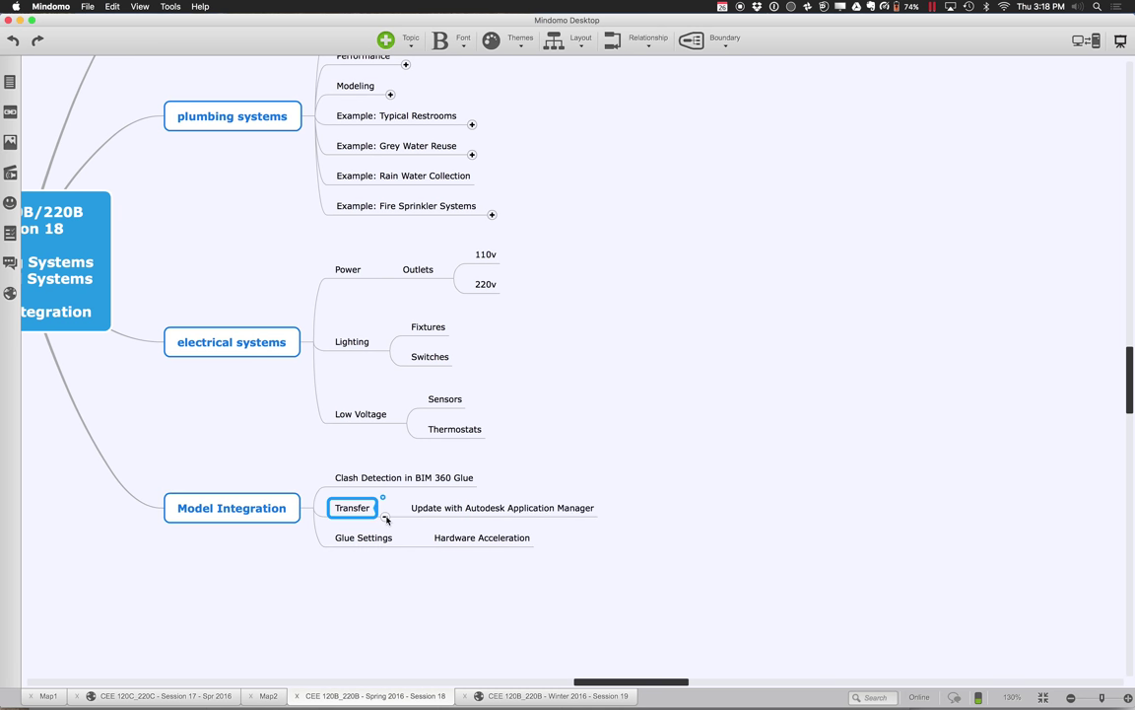